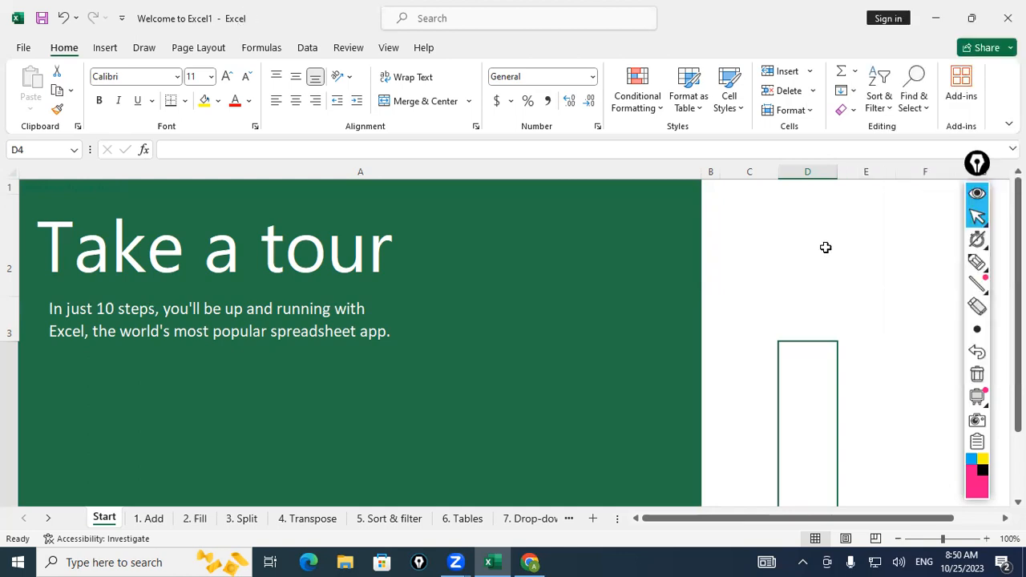
# Minimize the open workbook, launch a new Excel window with the Run command "excel", and maximize it.
pyautogui.click(934, 19)
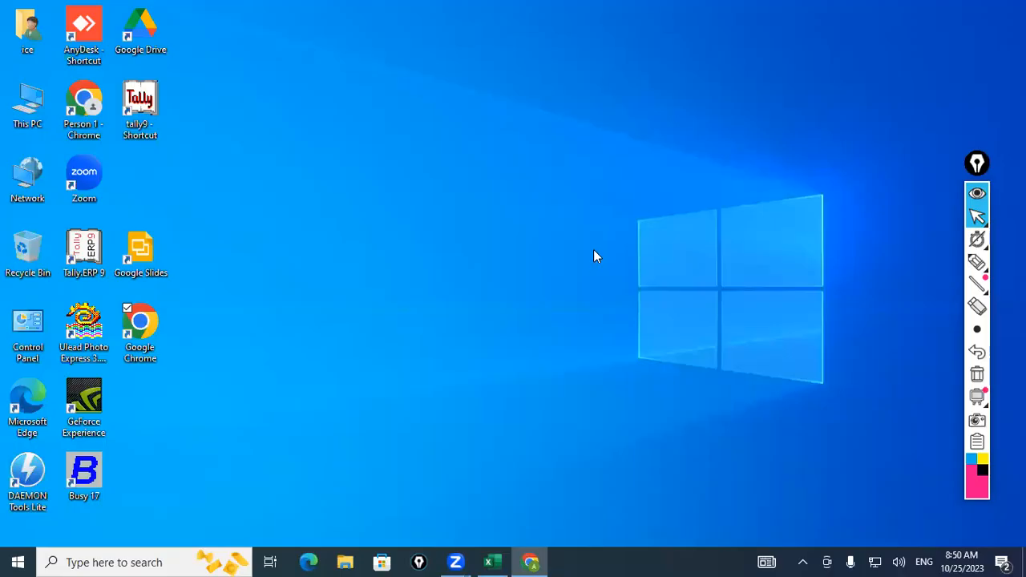
pyautogui.press('super+r')
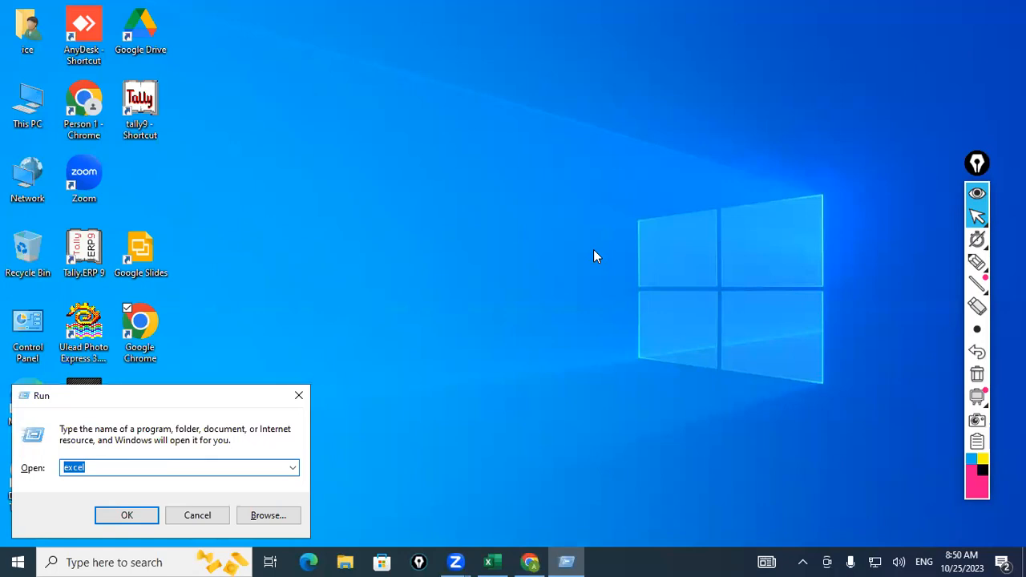
pyautogui.press('Home')
pyautogui.press('Return')
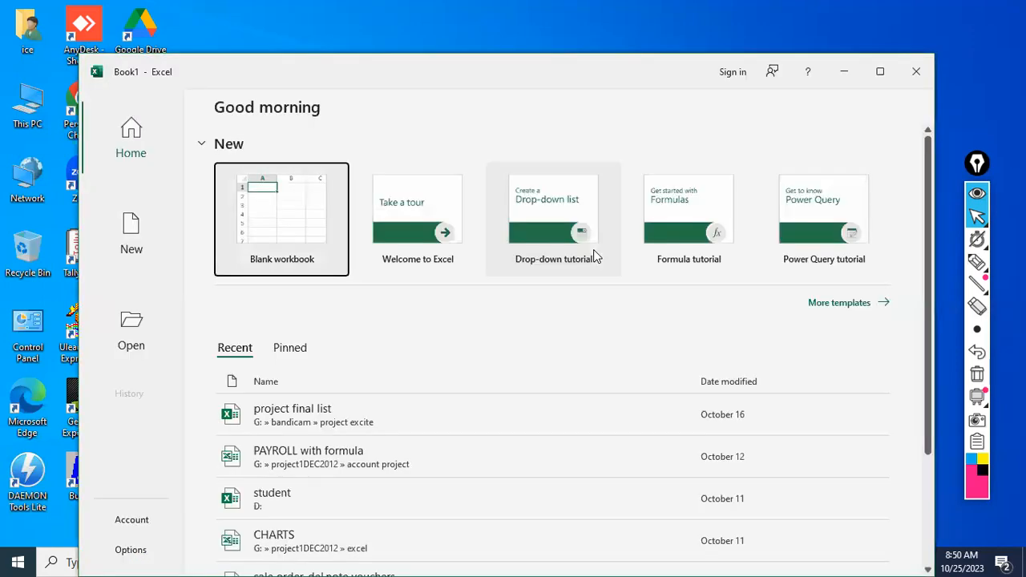
pyautogui.doubleClick(597, 73)
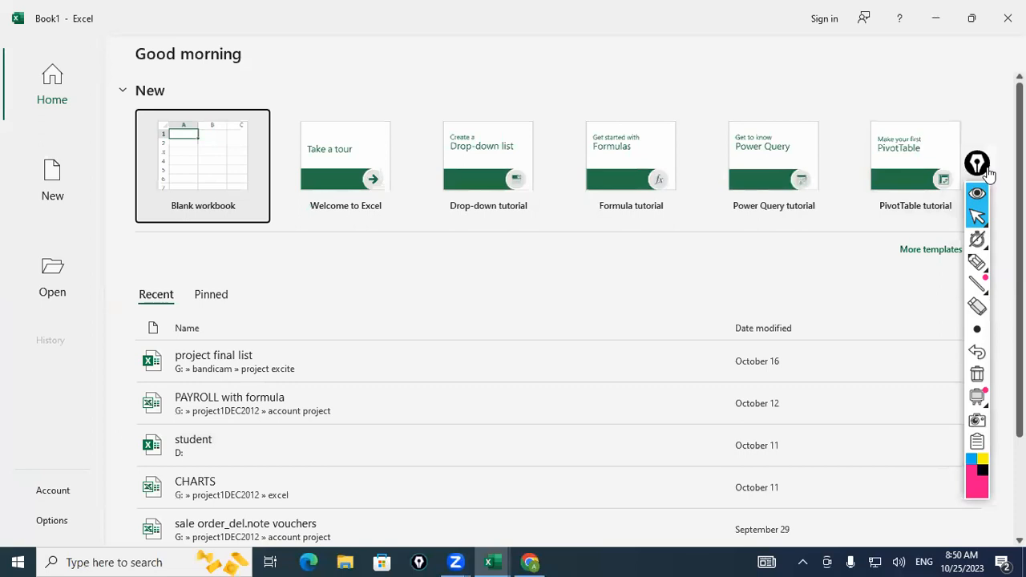
# Move the floating annotation toolbar to the screen's edge and collapse it out of view.
pyautogui.moveTo(985, 169); pyautogui.dragTo(1005, 178)
pyautogui.click(1018, 186)
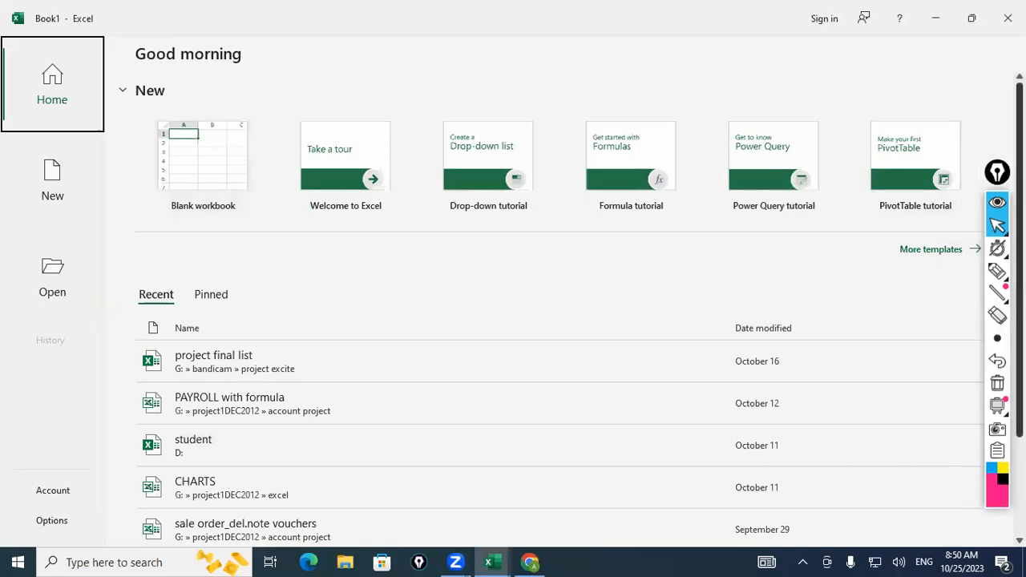
pyautogui.click(997, 172)
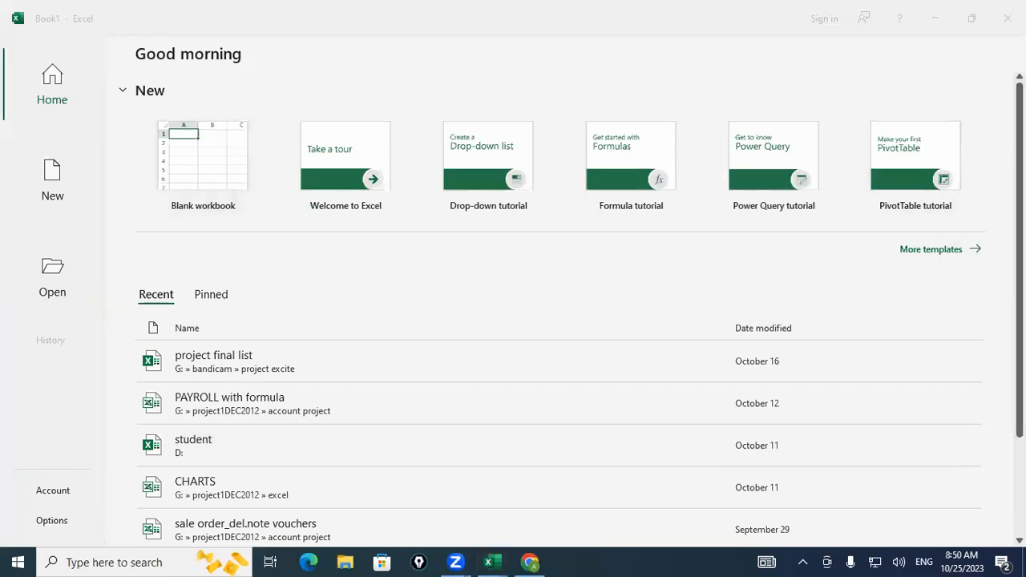
pyautogui.click(1019, 192)
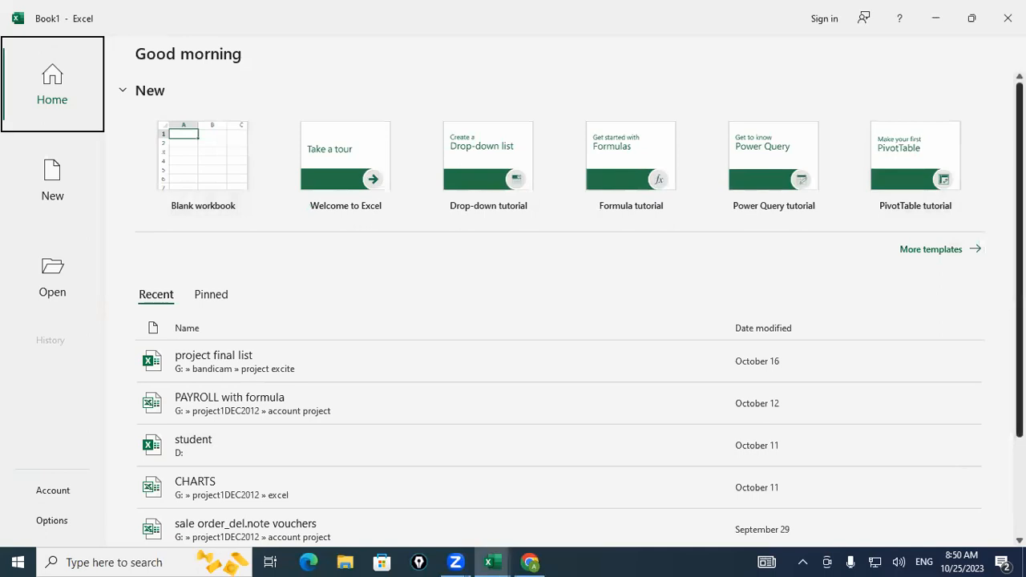
# View the account information, circle and tick the product name Microsoft Office LTSC Professional Plus 2021, and clear the ink.
pyautogui.scroll(-3, 561, 321)
pyautogui.scroll(1, 560, 321)
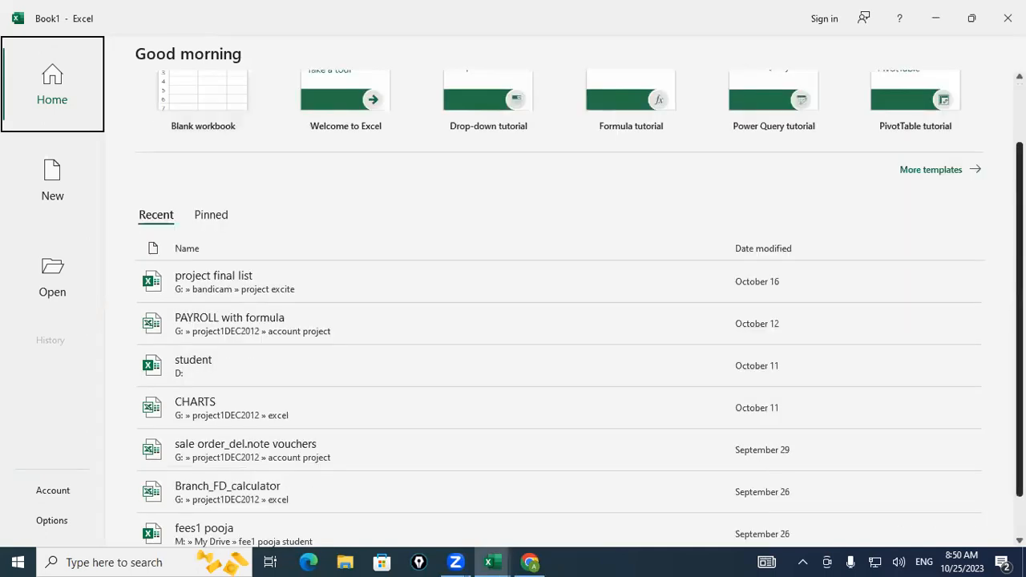
pyautogui.scroll(2, 513, 347)
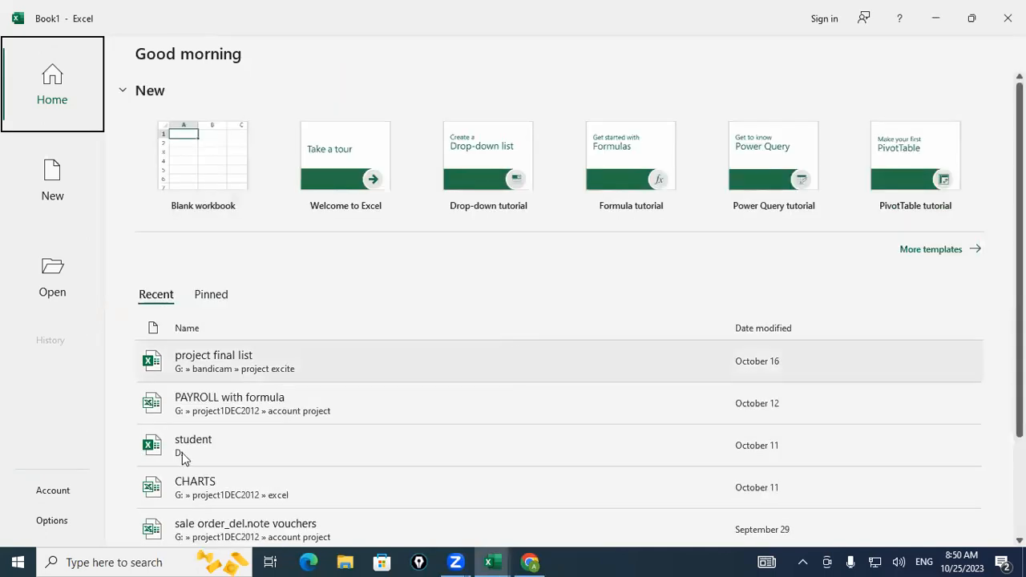
pyautogui.click(56, 501)
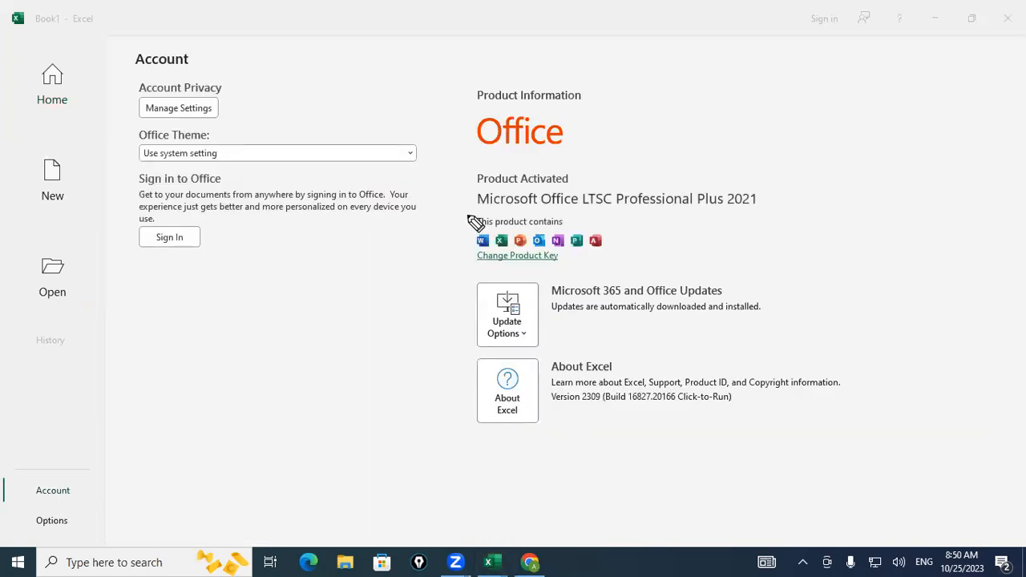
pyautogui.moveTo(792, 199); pyautogui.dragTo(467, 215)
pyautogui.moveTo(716, 232); pyautogui.dragTo(768, 213)
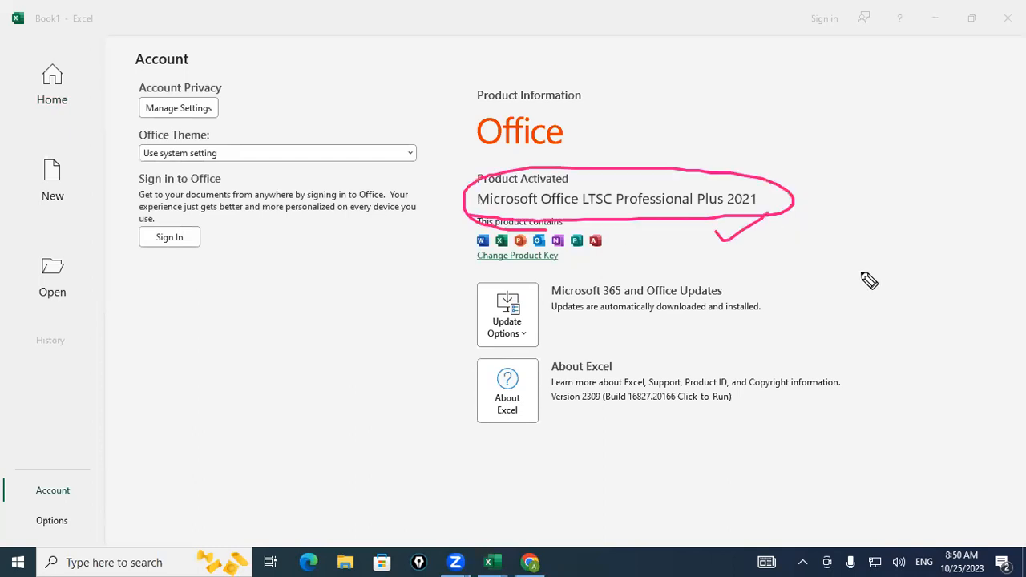
pyautogui.press('Escape')
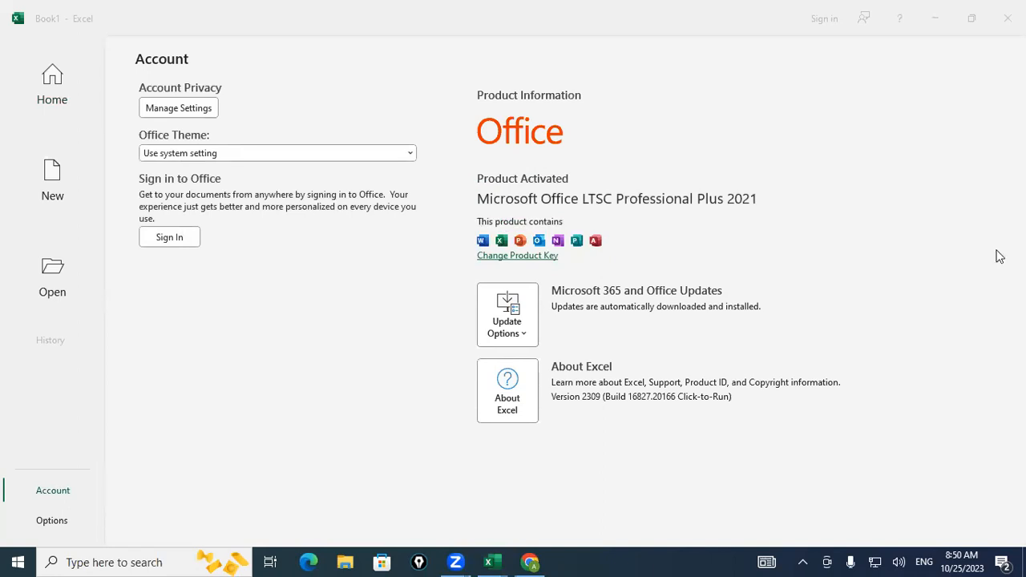
# Return to the start page, create a blank workbook, and select cell H7.
pyautogui.click(50, 99)
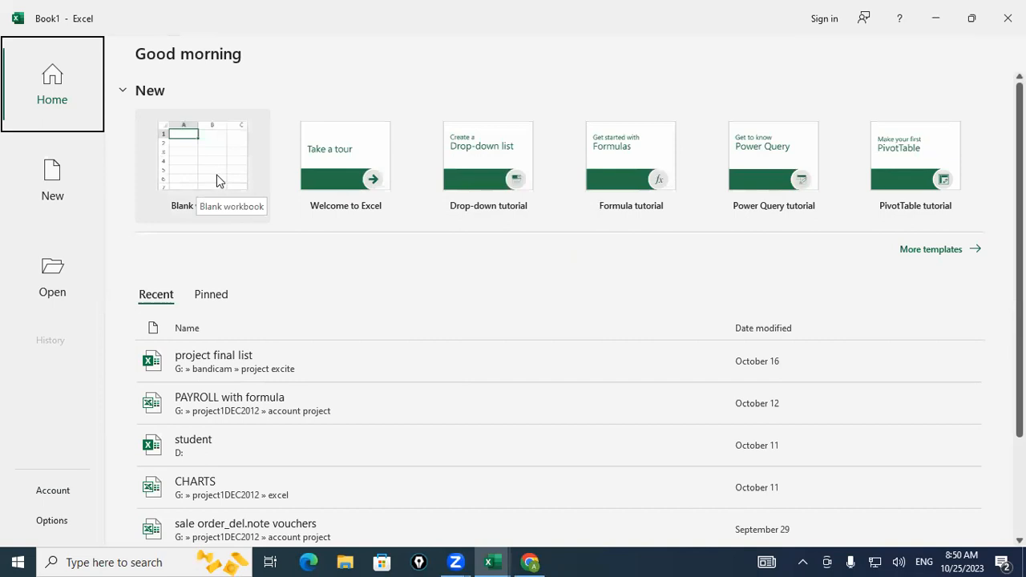
pyautogui.click(217, 181)
pyautogui.click(372, 278)
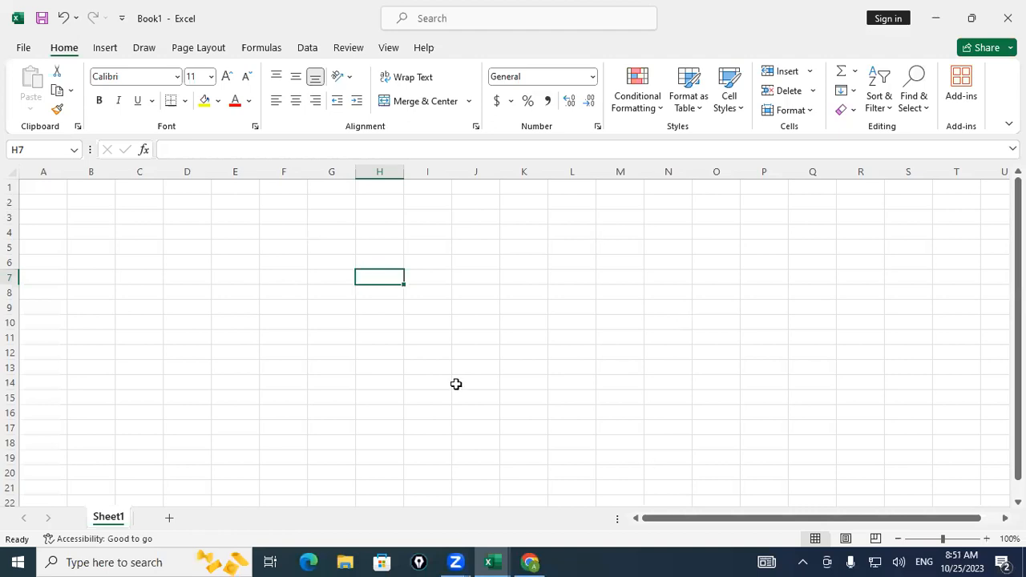
# Show the worksheet's cells by selecting a block starting at B3 and single cells including P13, E8 and H6.
pyautogui.moveTo(90, 217); pyautogui.dragTo(663, 404)
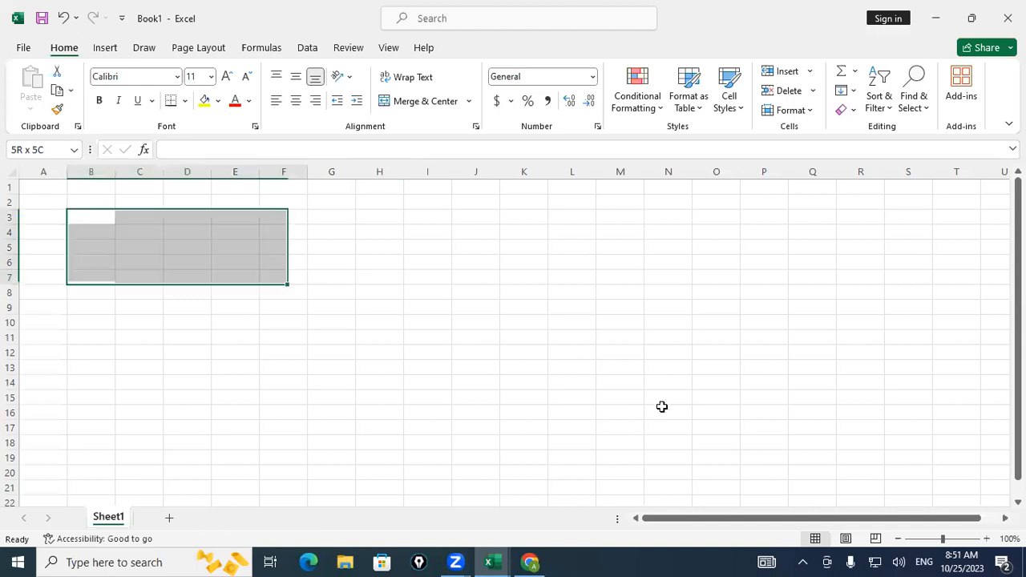
pyautogui.click(763, 367)
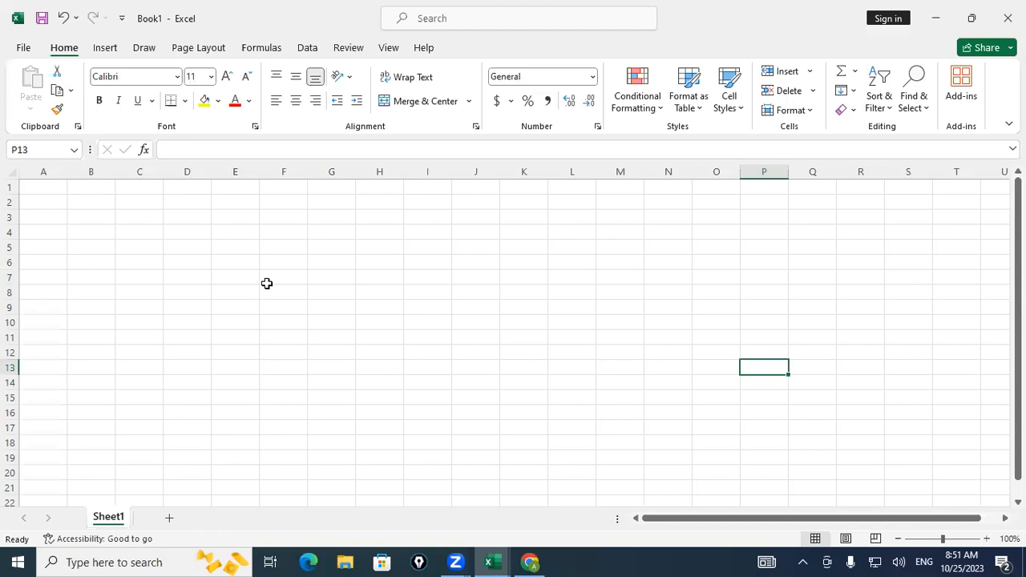
pyautogui.doubleClick(51, 189)
pyautogui.click(215, 294)
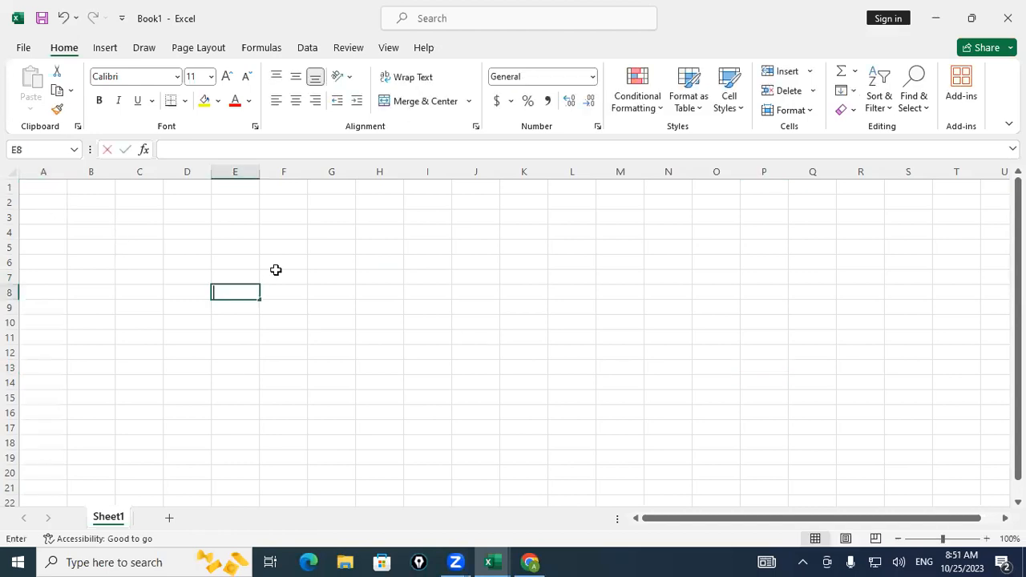
pyautogui.click(400, 261)
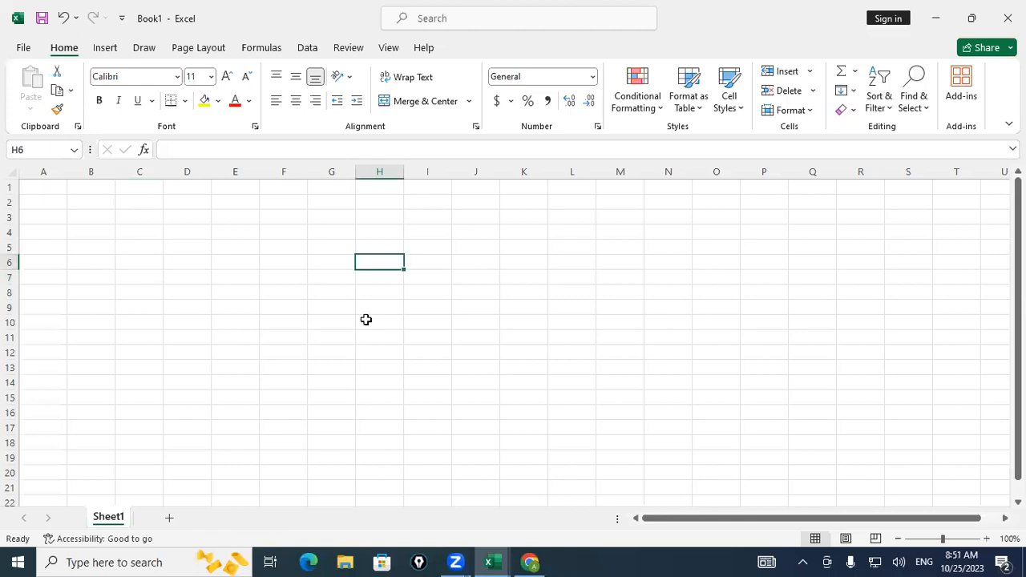
# Show the worksheet's columns by selecting columns B, C, E, F, G and H one at a time.
pyautogui.click(99, 170)
pyautogui.click(140, 170)
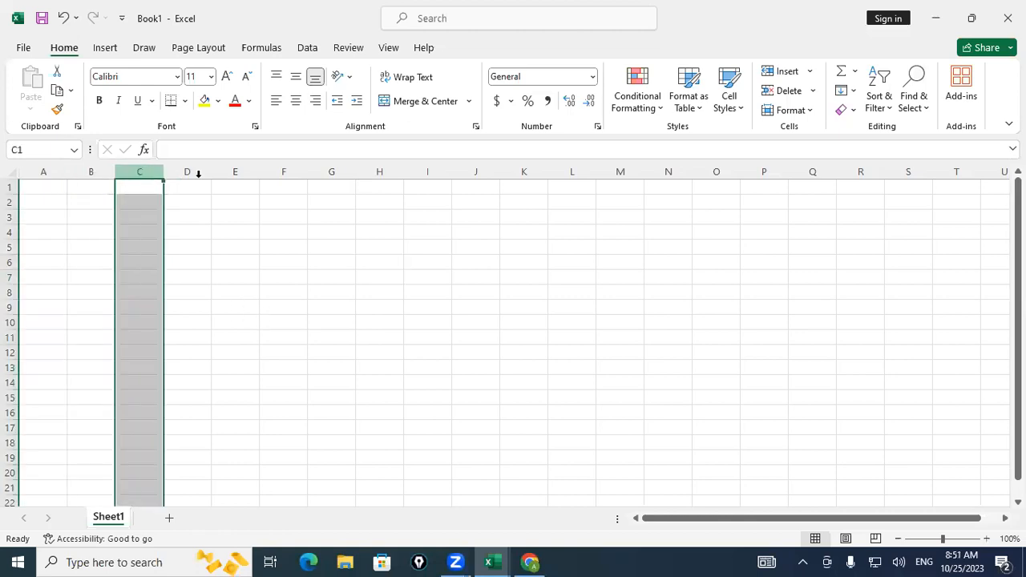
pyautogui.click(236, 170)
pyautogui.click(281, 171)
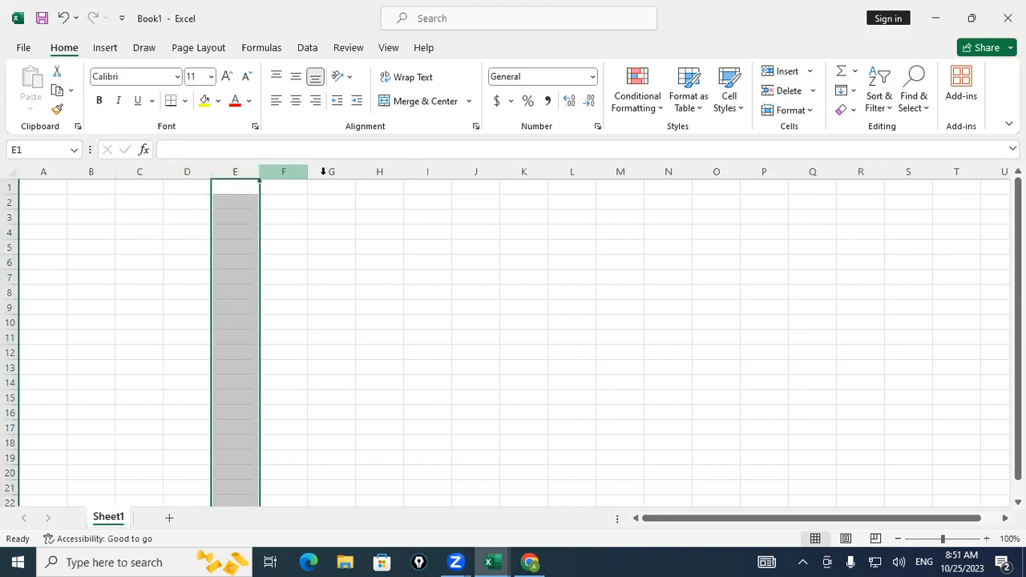
pyautogui.click(332, 171)
pyautogui.click(378, 171)
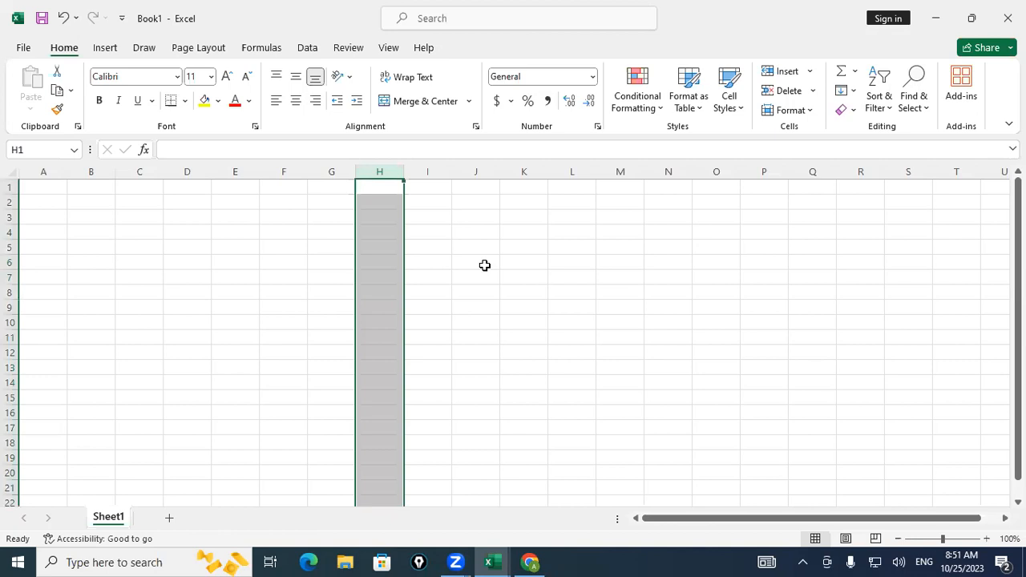
# Show the worksheet's rows by selecting rows 6, 8 and 10 one at a time.
pyautogui.click(11, 262)
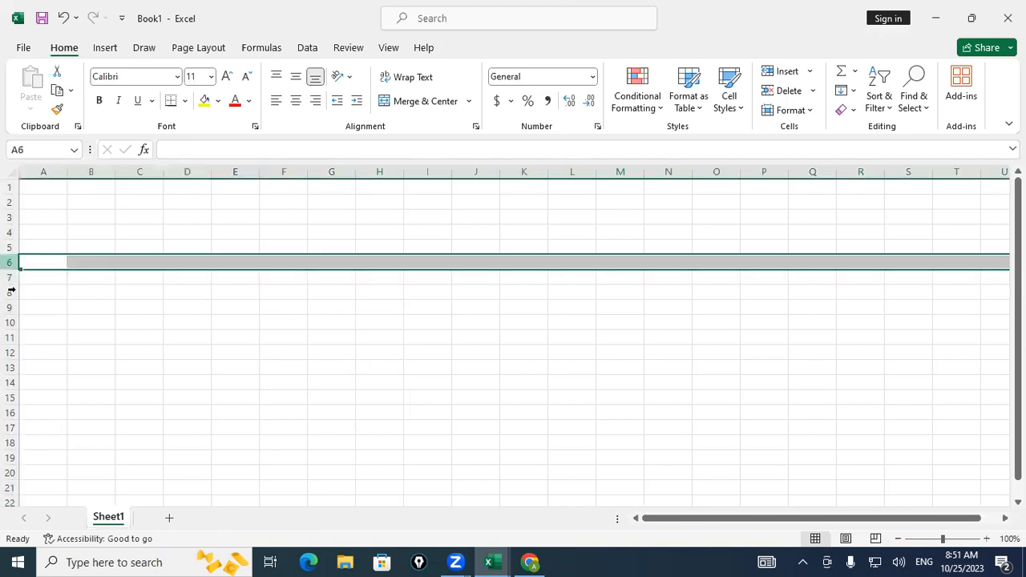
pyautogui.click(11, 292)
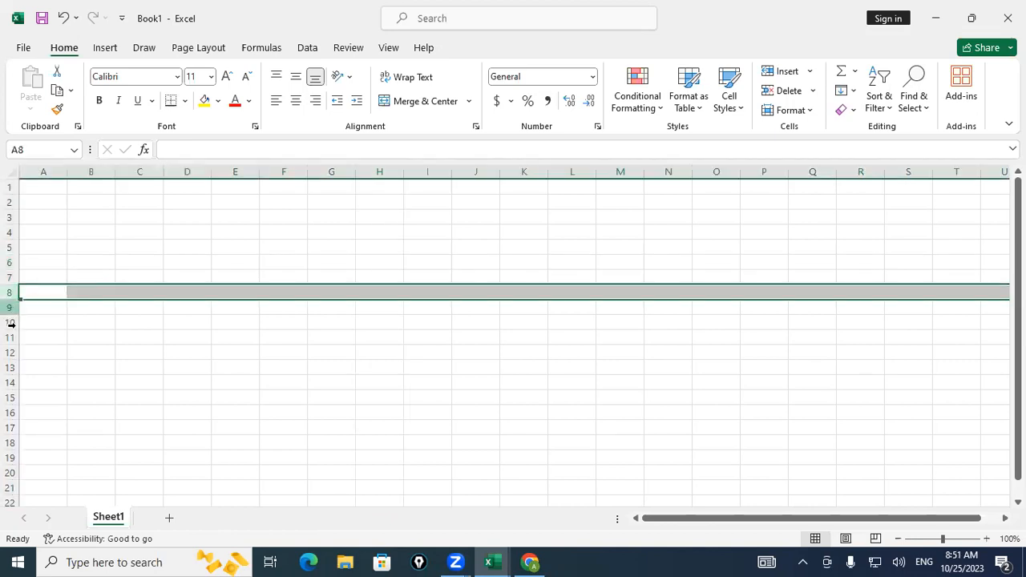
pyautogui.click(10, 323)
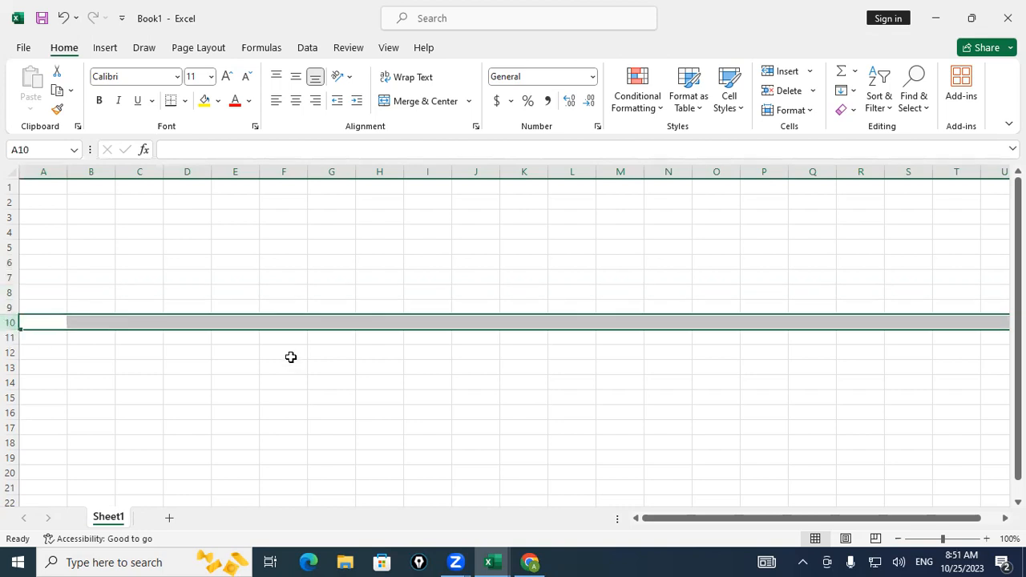
# Circle the grid with the annotation pen, handwrite "Worksheet" with a double underline inside, and clear the ink.
pyautogui.click(227, 265)
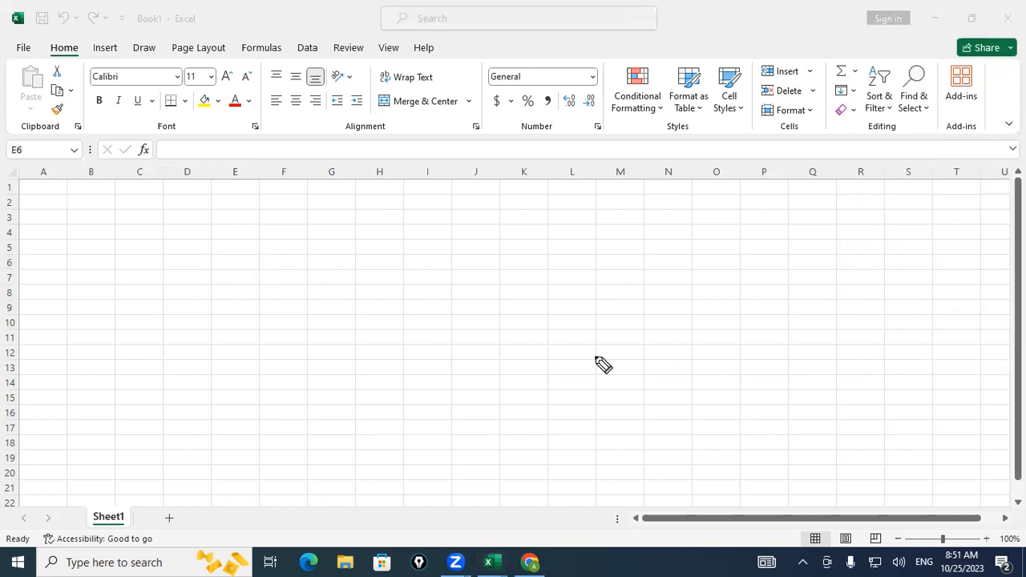
pyautogui.moveTo(411, 183)
pyautogui.mouseDown()
pyautogui.moveTo(70, 338)
pyautogui.moveTo(120, 429)
pyautogui.moveTo(383, 158)
pyautogui.mouseUp()
pyautogui.moveTo(307, 315); pyautogui.dragTo(345, 319)
pyautogui.moveTo(365, 317); pyautogui.dragTo(401, 303)
pyautogui.moveTo(415, 257); pyautogui.dragTo(412, 344)
pyautogui.moveTo(444, 282); pyautogui.dragTo(446, 325)
pyautogui.moveTo(471, 282); pyautogui.dragTo(451, 313)
pyautogui.moveTo(478, 238)
pyautogui.mouseDown()
pyautogui.moveTo(510, 284)
pyautogui.moveTo(567, 258)
pyautogui.mouseUp()
pyautogui.moveTo(402, 387); pyautogui.dragTo(595, 284)
pyautogui.moveTo(438, 395); pyautogui.dragTo(576, 311)
pyautogui.moveTo(571, 241); pyautogui.dragTo(585, 238)
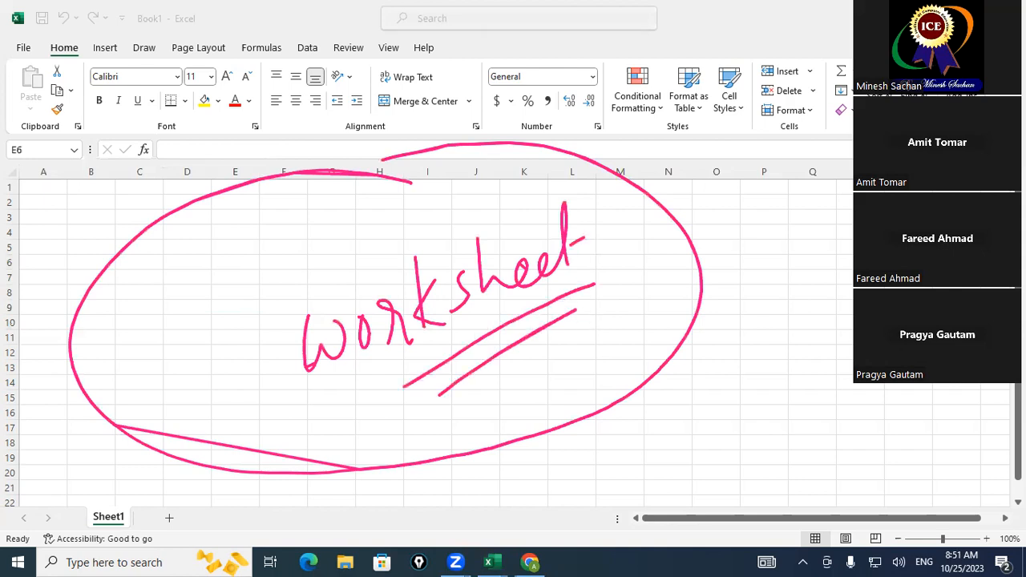
pyautogui.press('Escape')
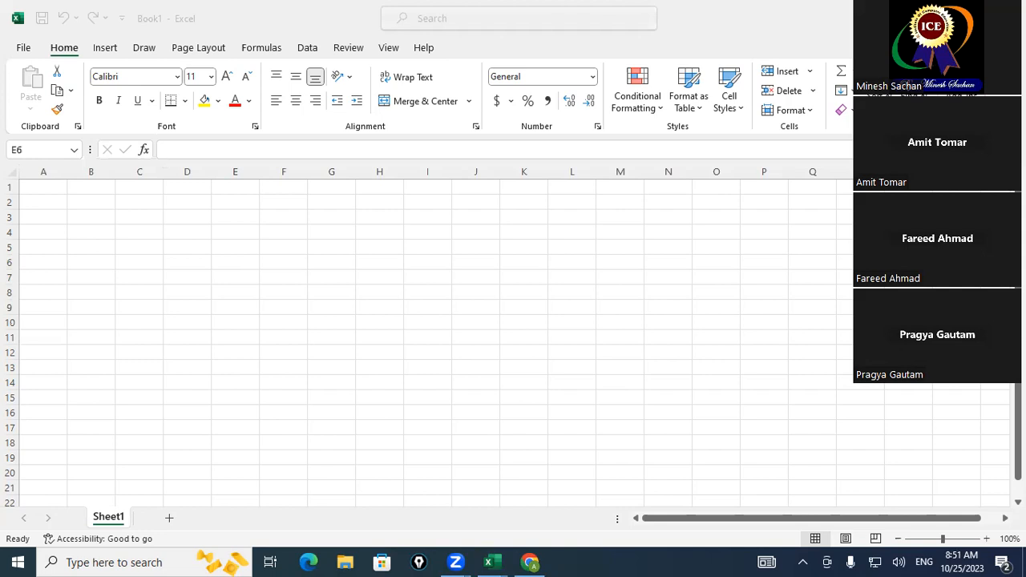
# Show columns and rows again by selecting single columns from I to M, followed by row 8.
pyautogui.click(439, 244)
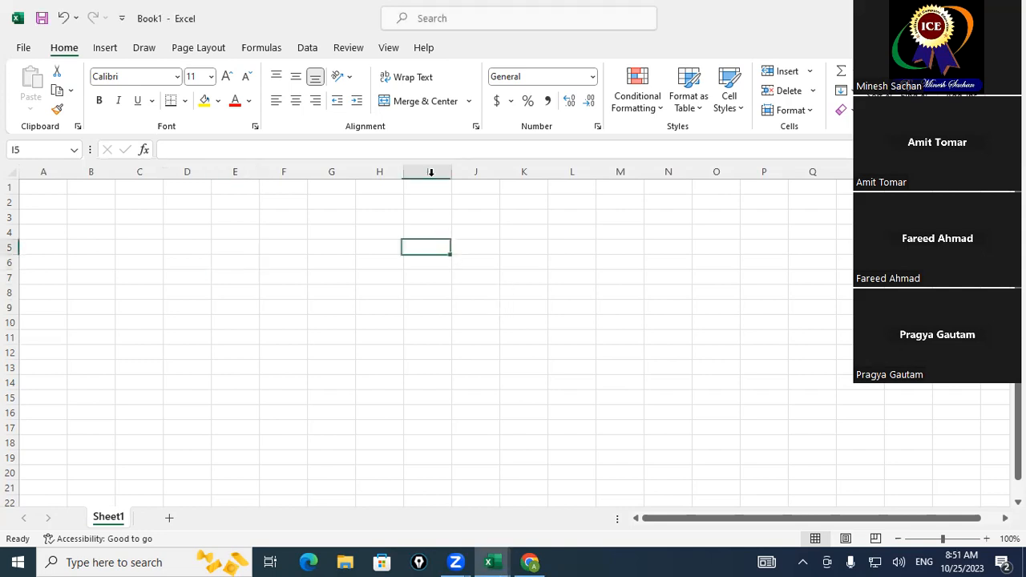
pyautogui.click(430, 172)
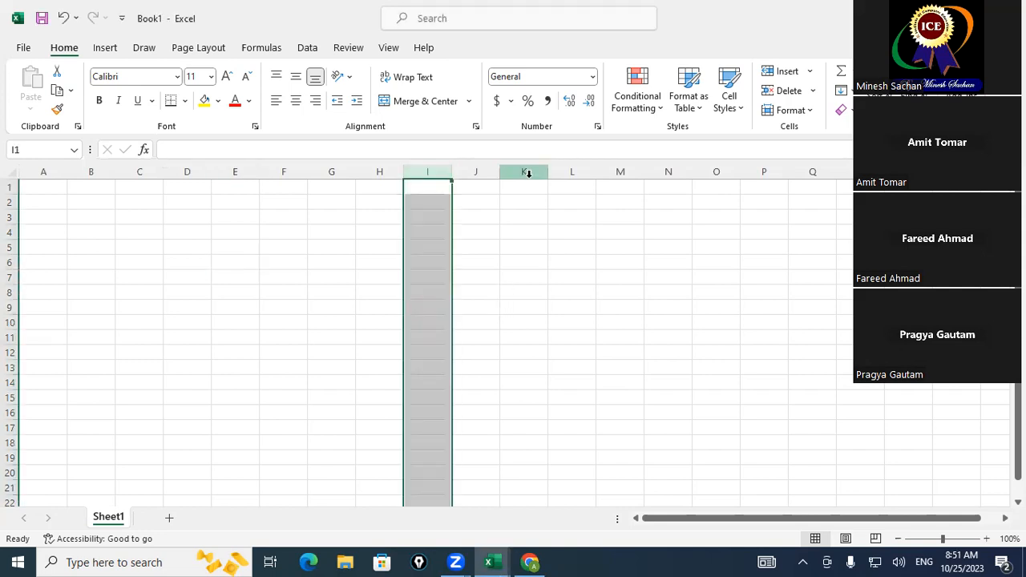
pyautogui.click(529, 172)
pyautogui.click(593, 172)
pyautogui.click(618, 171)
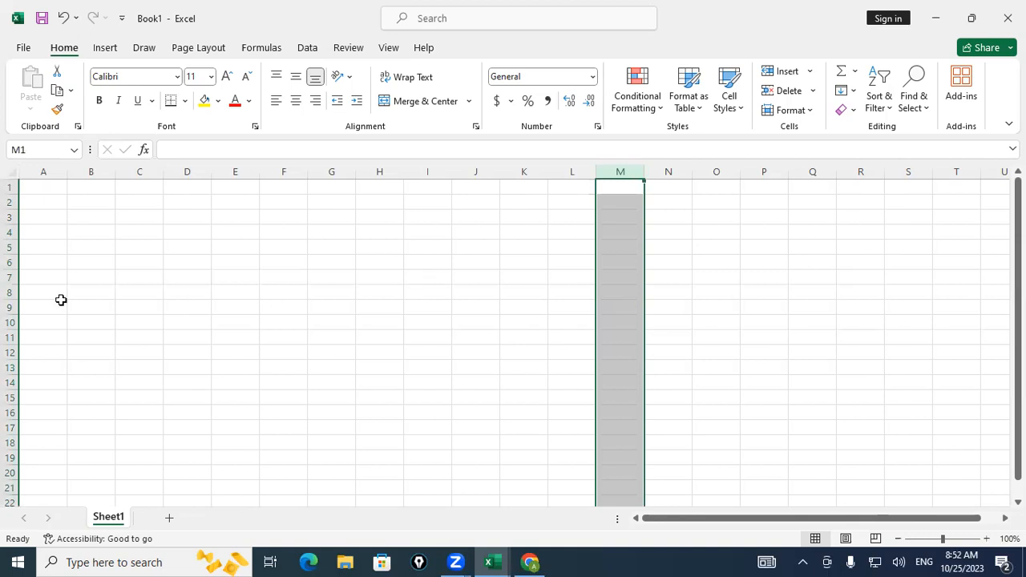
pyautogui.click(10, 294)
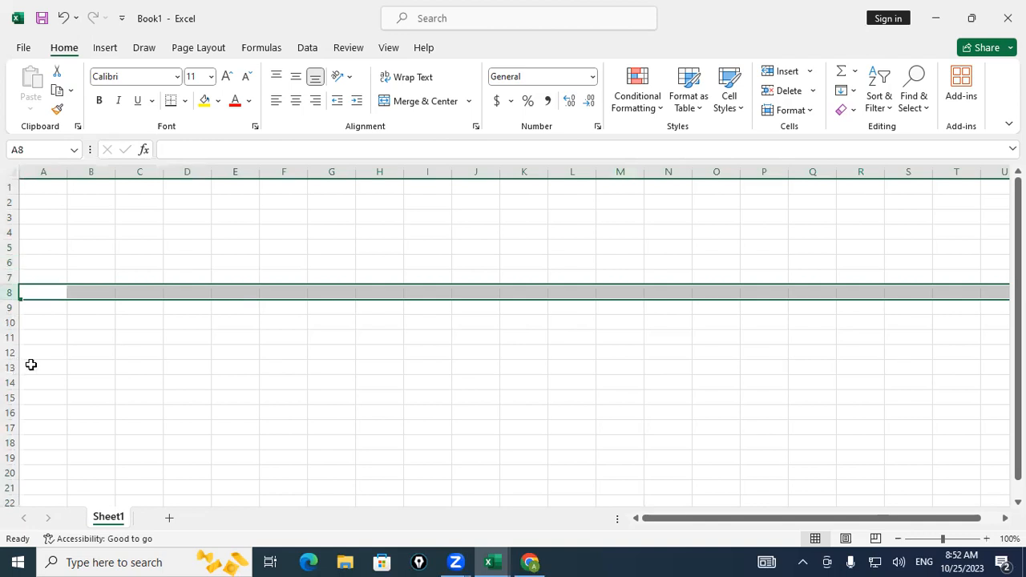
# Select cell E7, box it in pink ink, and draw arrows to it down column E and along row 7.
pyautogui.click(236, 279)
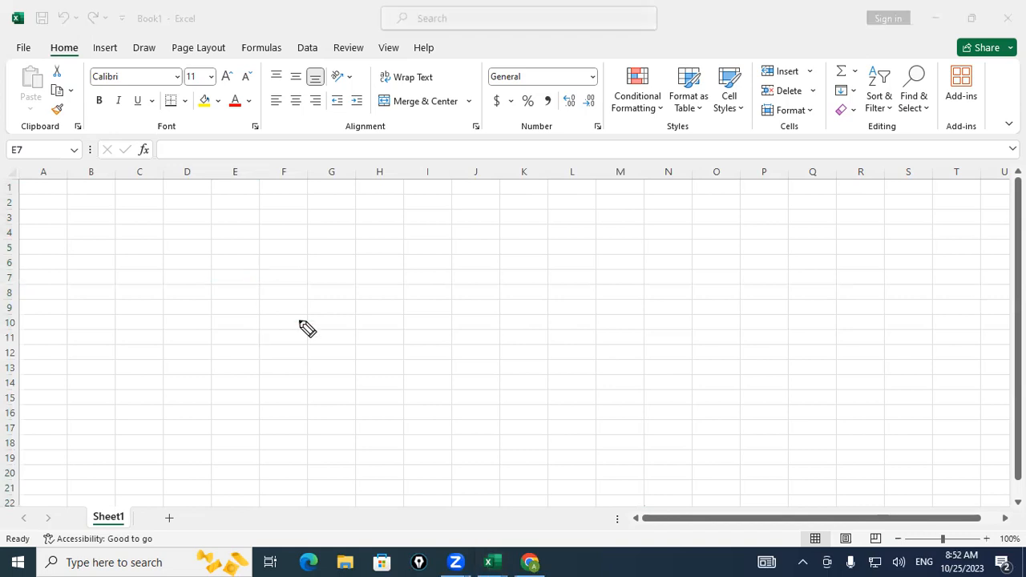
pyautogui.moveTo(262, 290)
pyautogui.mouseDown()
pyautogui.moveTo(264, 270)
pyautogui.moveTo(261, 288)
pyautogui.mouseUp()
pyautogui.moveTo(250, 74); pyautogui.dragTo(244, 278)
pyautogui.moveTo(236, 257); pyautogui.dragTo(257, 250)
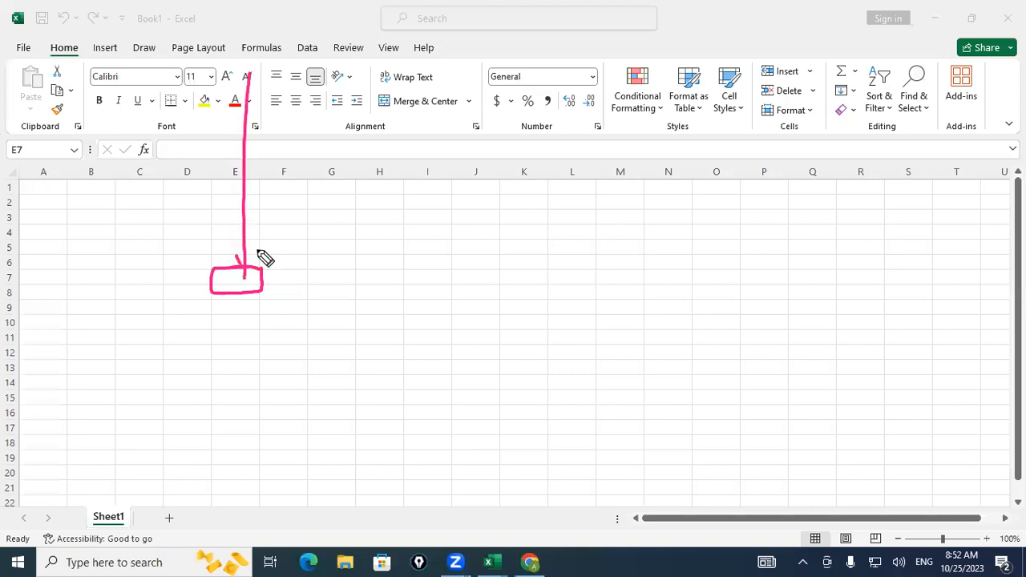
pyautogui.moveTo(26, 277); pyautogui.dragTo(200, 275)
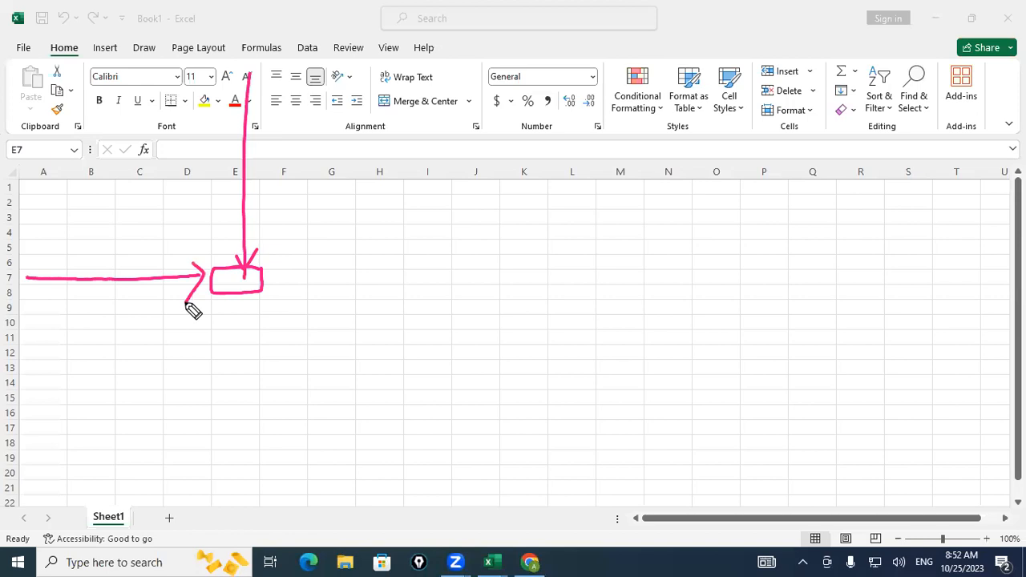
# Draw a curved arrow from the boxed cell and handwrite the label "Cell E7" beside it.
pyautogui.moveTo(255, 288)
pyautogui.mouseDown()
pyautogui.moveTo(332, 347)
pyautogui.moveTo(352, 344)
pyautogui.mouseUp()
pyautogui.moveTo(338, 327)
pyautogui.mouseDown()
pyautogui.moveTo(356, 335)
pyautogui.moveTo(350, 362)
pyautogui.mouseUp()
pyautogui.moveTo(410, 293)
pyautogui.mouseDown()
pyautogui.moveTo(439, 290)
pyautogui.moveTo(457, 322)
pyautogui.mouseUp()
pyautogui.moveTo(466, 262); pyautogui.dragTo(485, 314)
pyautogui.moveTo(388, 380)
pyautogui.mouseDown()
pyautogui.moveTo(406, 433)
pyautogui.moveTo(396, 409)
pyautogui.moveTo(408, 379)
pyautogui.moveTo(455, 380)
pyautogui.moveTo(443, 427)
pyautogui.moveTo(443, 404)
pyautogui.moveTo(468, 393)
pyautogui.mouseUp()
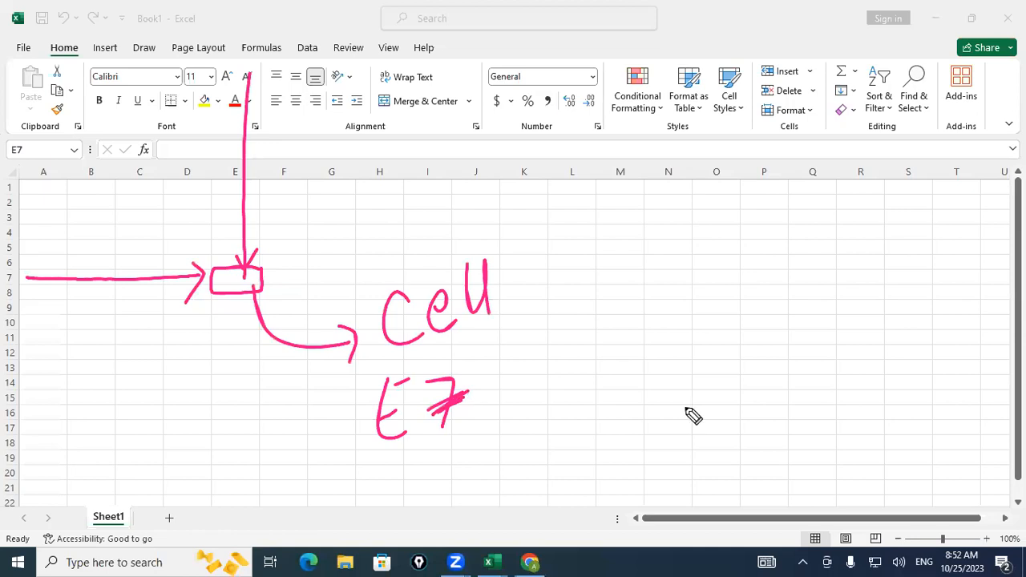
# Clear the ink annotations from the screen and select cell C3.
pyautogui.press('Escape')
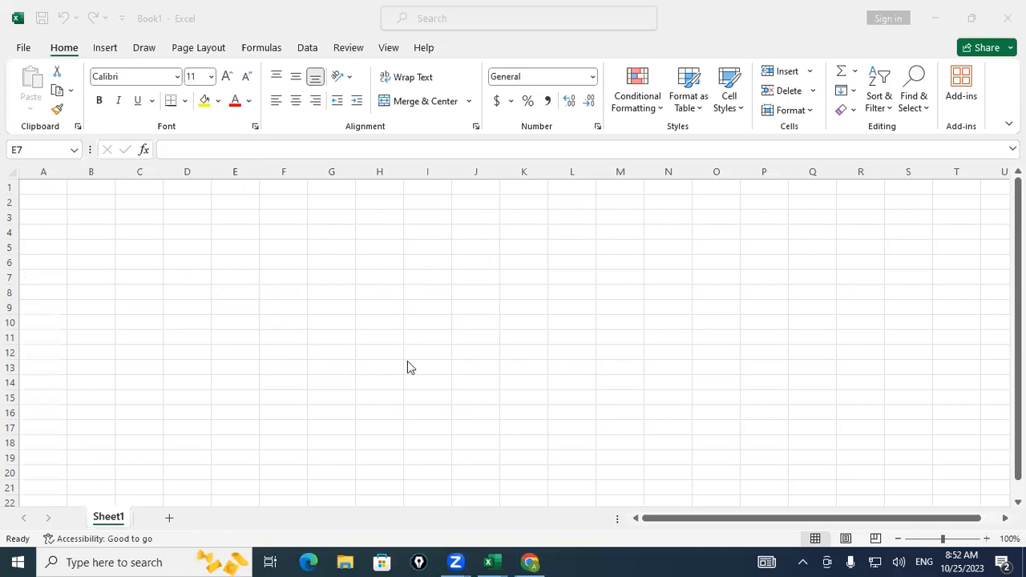
pyautogui.click(148, 212)
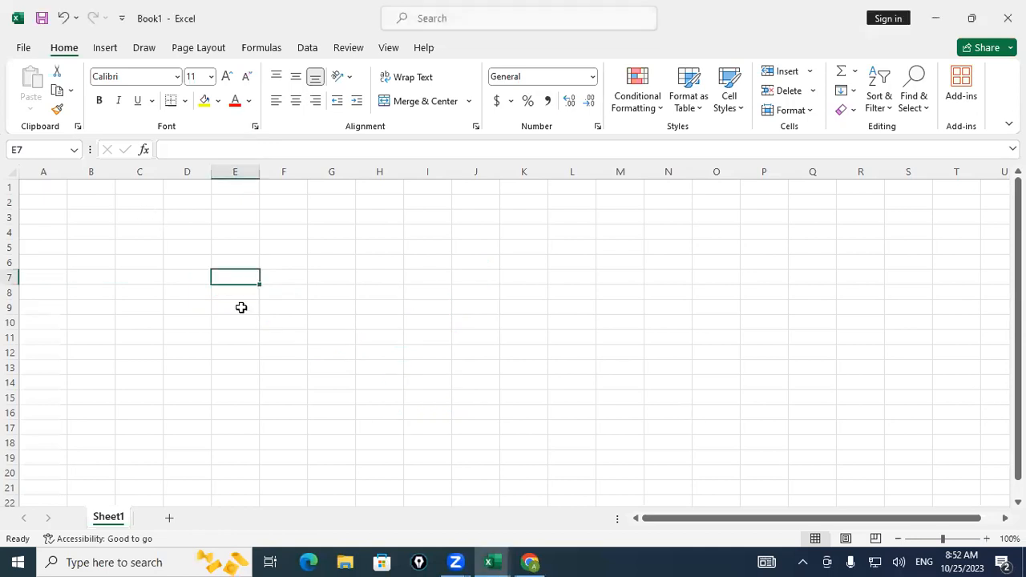
pyautogui.scroll(2, 289, 329)
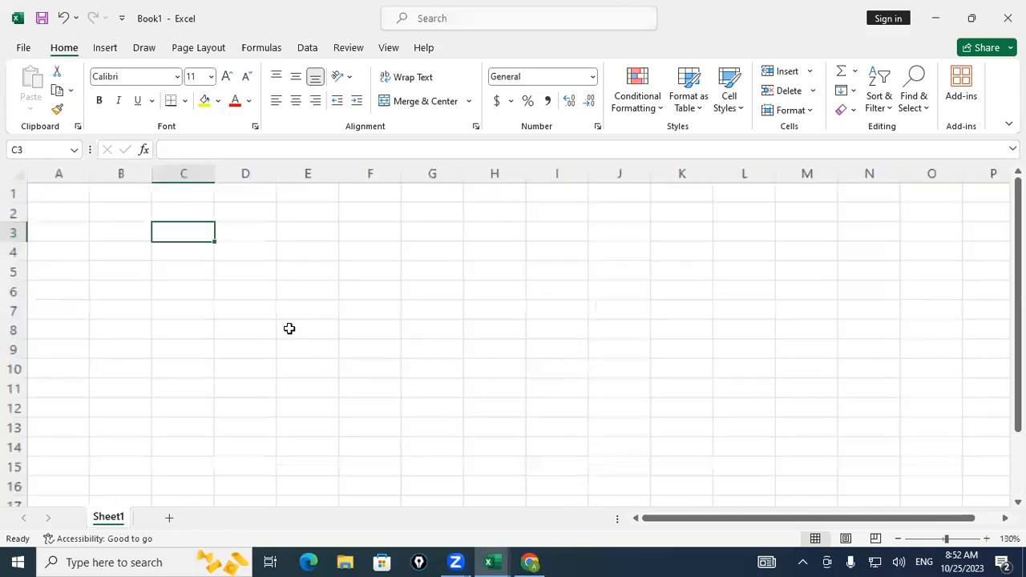
pyautogui.scroll(5, 320, 368)
pyautogui.scroll(1, 504, 396)
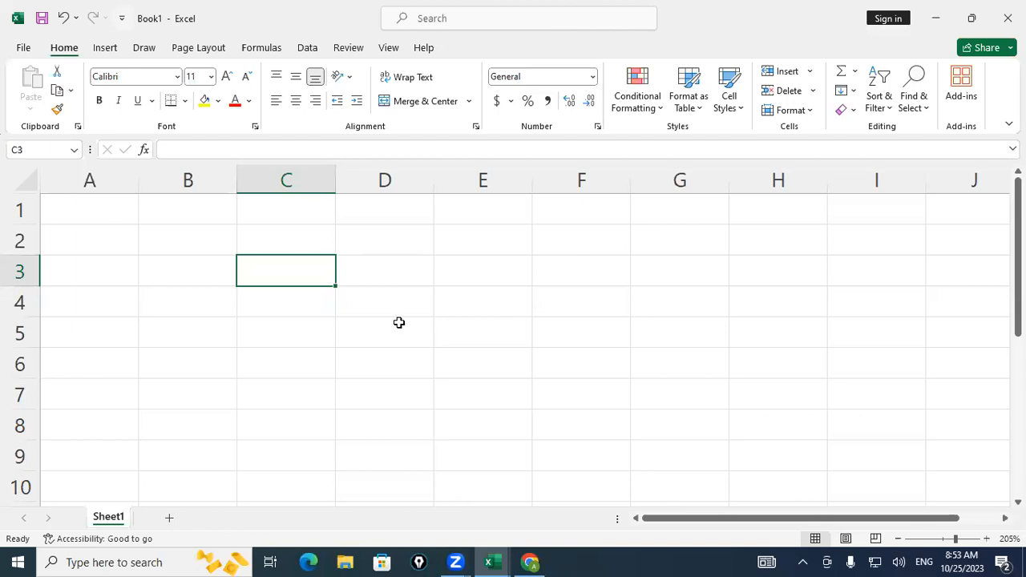
# Select cell M3 and move along row 3 to AH3 to examine how column letters continue after Z.
pyautogui.click(366, 308)
pyautogui.scroll(-1, 365, 309)
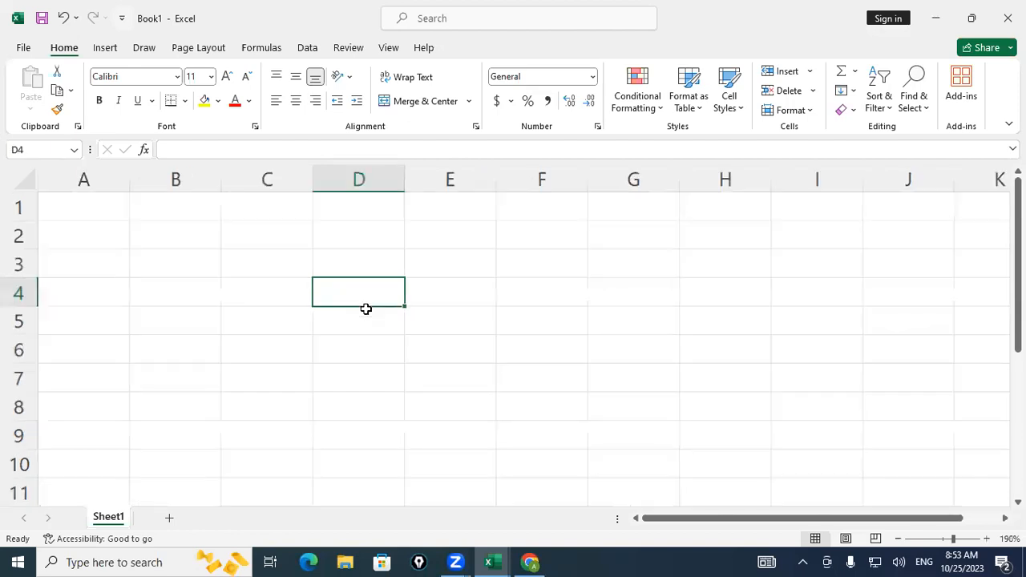
pyautogui.scroll(-5, 365, 308)
pyautogui.click(710, 220)
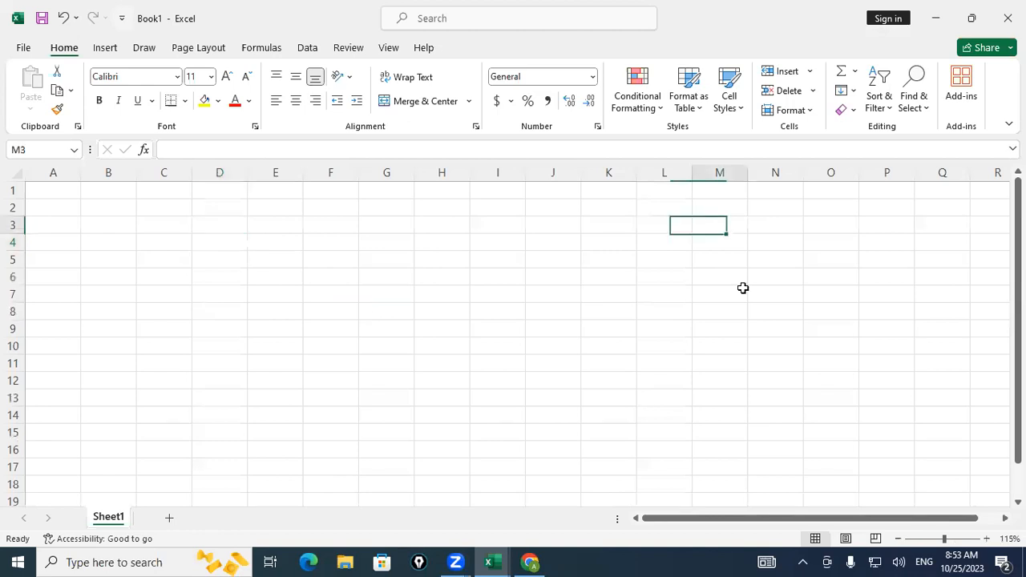
pyautogui.press('Right')
pyautogui.press('Right')
pyautogui.press('Right')
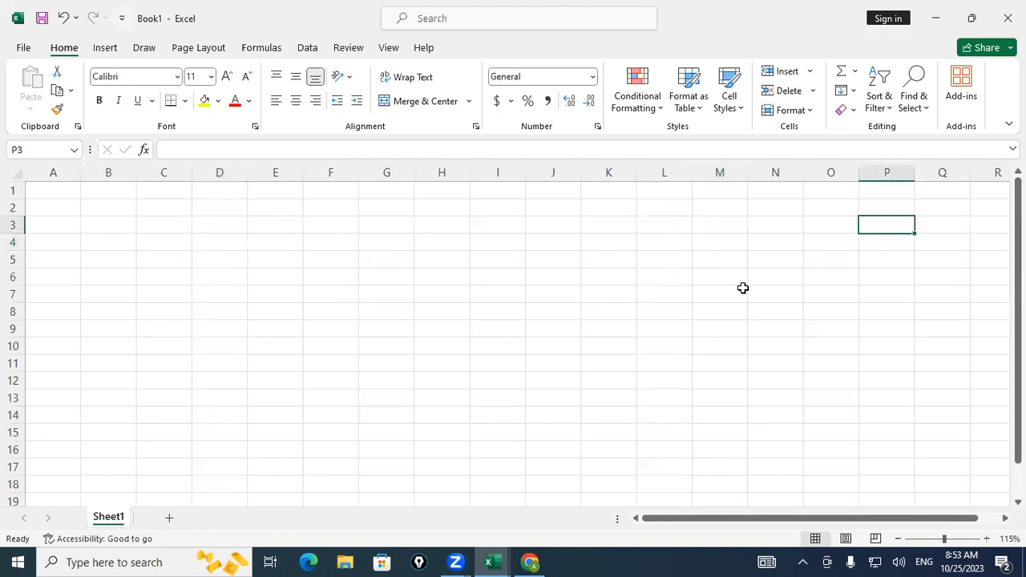
pyautogui.press('Right')
pyautogui.press('Right')
pyautogui.press('Right')
pyautogui.press('Right')
pyautogui.press('Right')
pyautogui.press('Right')
pyautogui.press('Right')
pyautogui.press('Right')
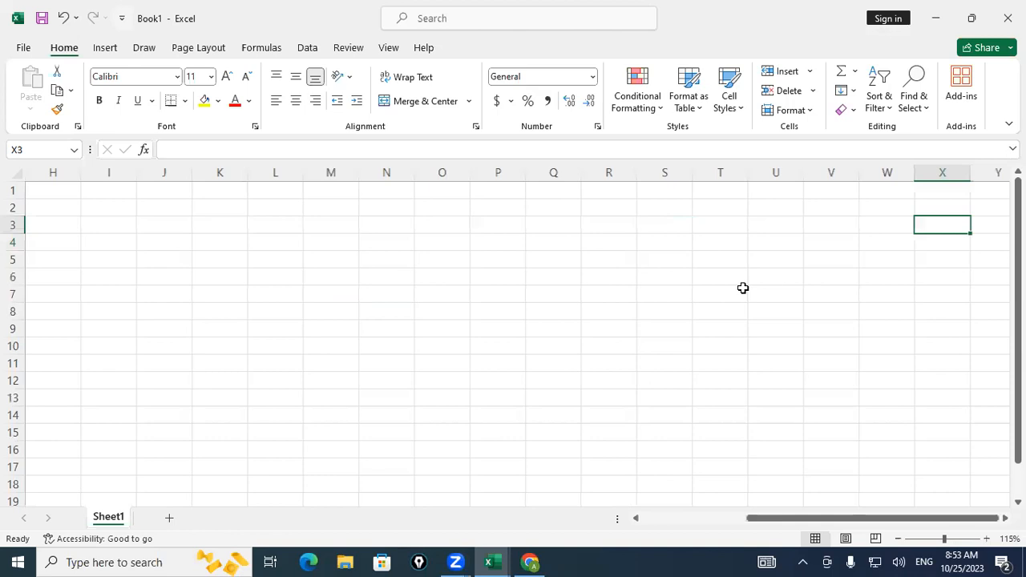
pyautogui.press('Right')
pyautogui.press('Right')
pyautogui.press('Right')
pyautogui.press('Right')
pyautogui.press('Right')
pyautogui.press('Right')
pyautogui.press('Right')
pyautogui.press('Right')
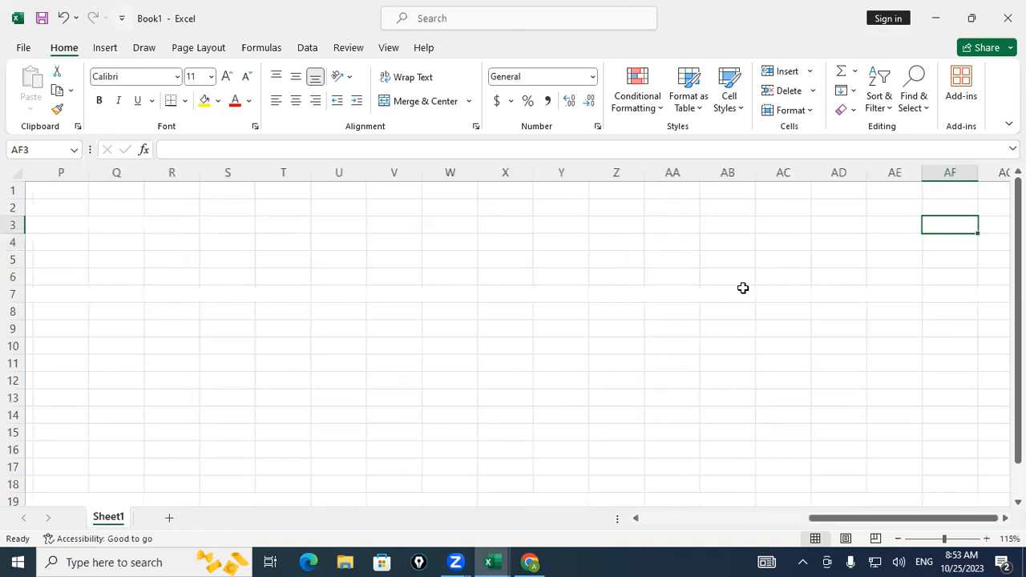
pyautogui.press('Right')
pyautogui.press('Right')
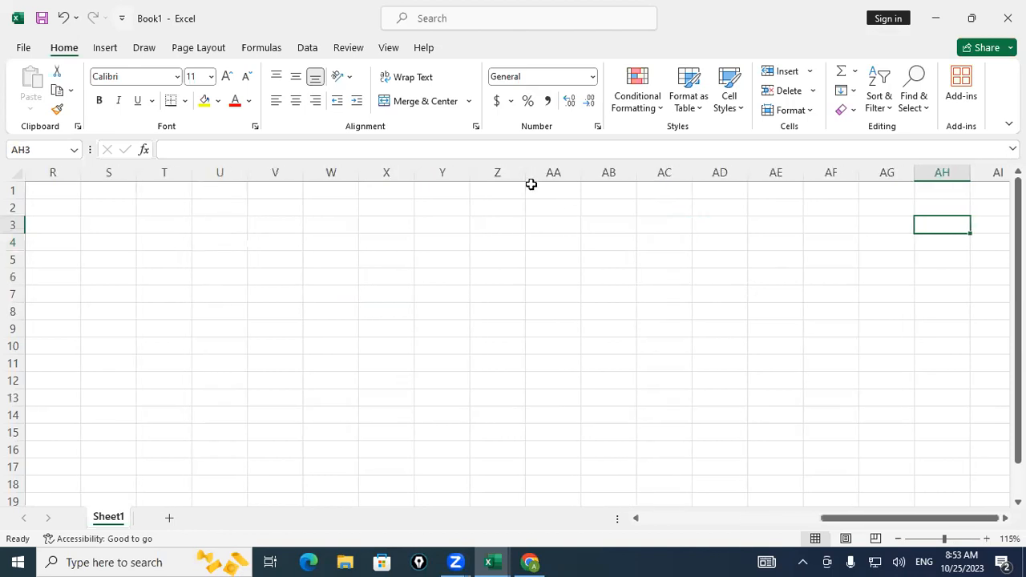
# Move the selection along row 4 from AG4 to BB4 to examine the further double-letter column names.
pyautogui.click(872, 245)
pyautogui.press('Right')
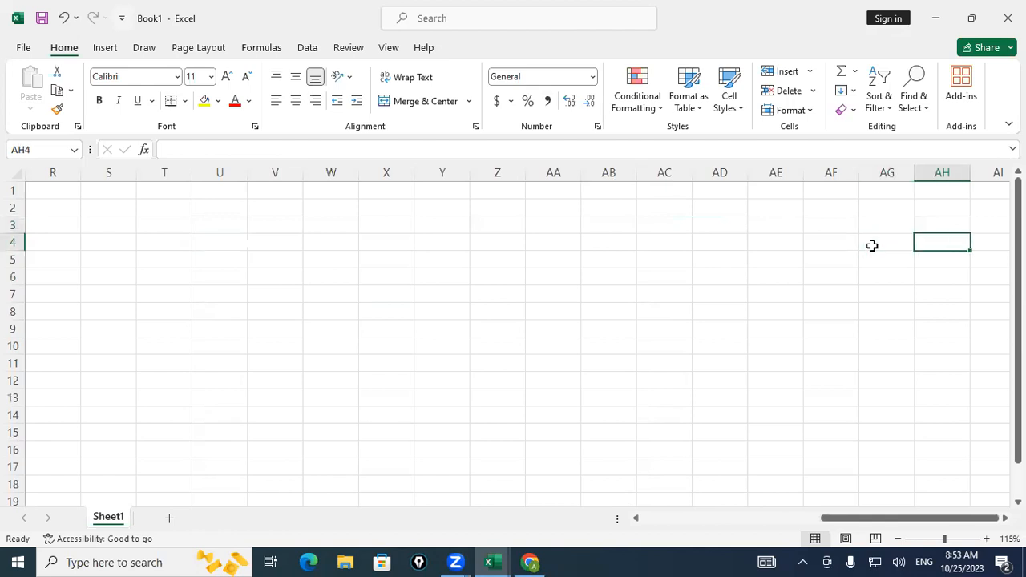
pyautogui.press('Right')
pyautogui.press('Right')
pyautogui.press('Right')
pyautogui.press('Right')
pyautogui.press('Right')
pyautogui.press('Right')
pyautogui.press('Right')
pyautogui.press('Right')
pyautogui.press('Right')
pyautogui.press('Right')
pyautogui.press('Right')
pyautogui.press('Right')
pyautogui.press('Right')
pyautogui.press('Right')
pyautogui.press('Right')
pyautogui.press('Right')
pyautogui.press('Right')
pyautogui.press('Right')
pyautogui.press('Right')
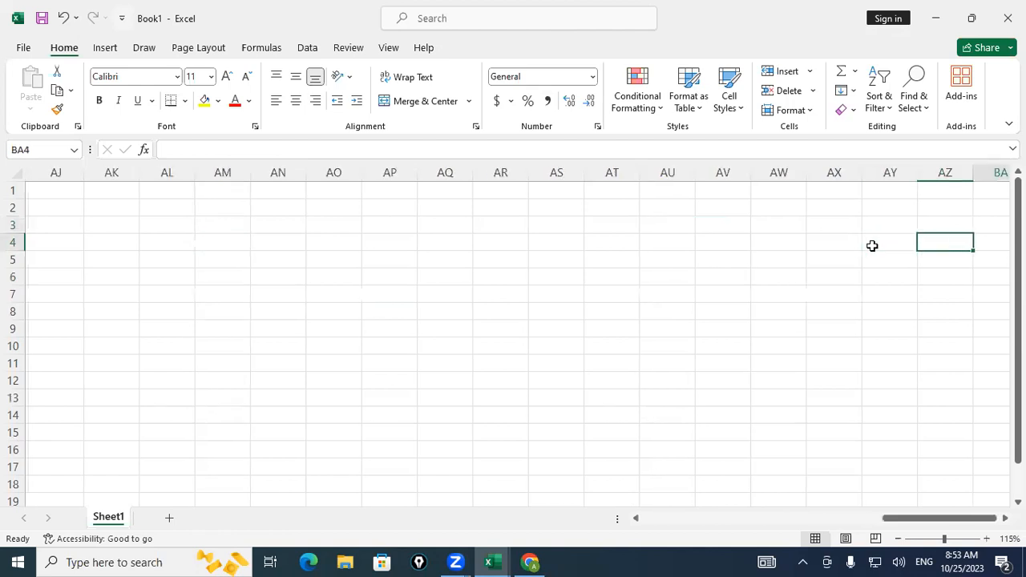
pyautogui.press('Right')
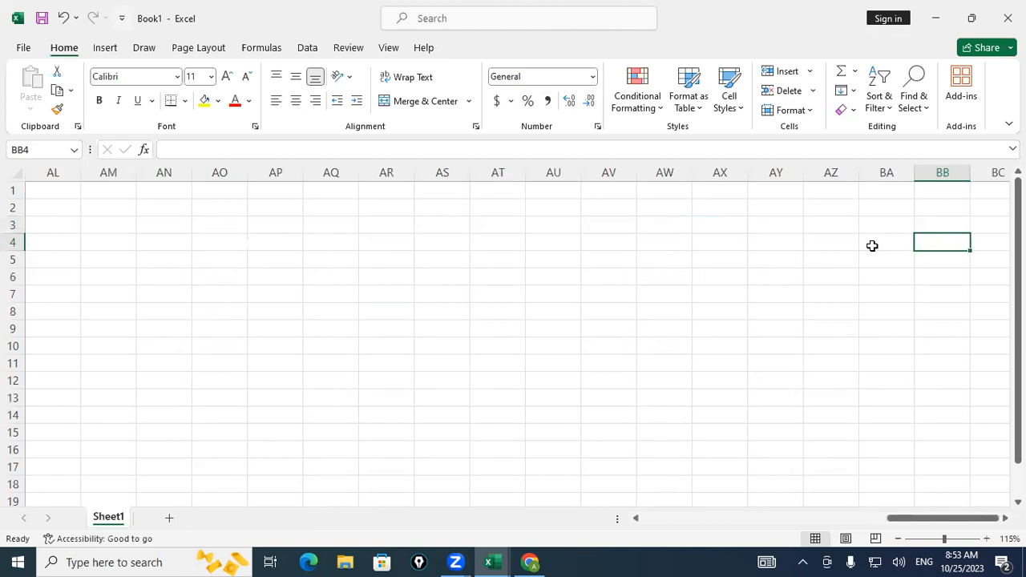
# Move the selection back along row 4 towards the first columns and return to cell A1.
pyautogui.press('Left')
pyautogui.press('Left')
pyautogui.press('Left')
pyautogui.press('Left')
pyautogui.press('Left')
pyautogui.press('Left')
pyautogui.press('Left')
pyautogui.press('Left')
pyautogui.press('Left')
pyautogui.press('Left')
pyautogui.press('Left')
pyautogui.press('Left')
pyautogui.press('Left')
pyautogui.press('Left')
pyautogui.press('Left')
pyautogui.press('Left')
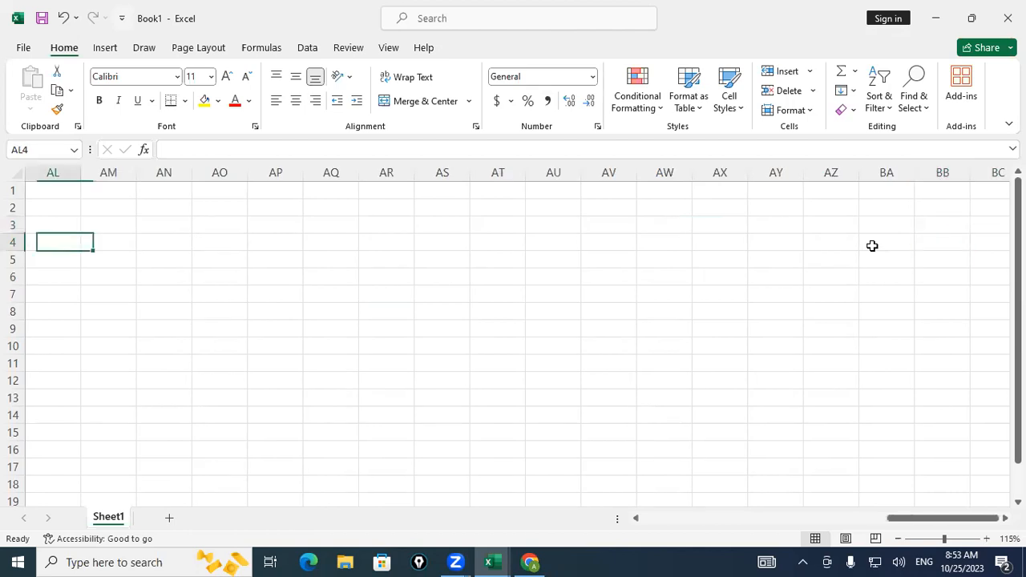
pyautogui.press('Left')
pyautogui.press('Left')
pyautogui.press('Left')
pyautogui.press('Left')
pyautogui.press('Left')
pyautogui.press('Left')
pyautogui.press('Left')
pyautogui.press('Left')
pyautogui.press('Left')
pyautogui.press('Left')
pyautogui.press('Left')
pyautogui.press('Left')
pyautogui.hotkey('ctrl', 'Home')
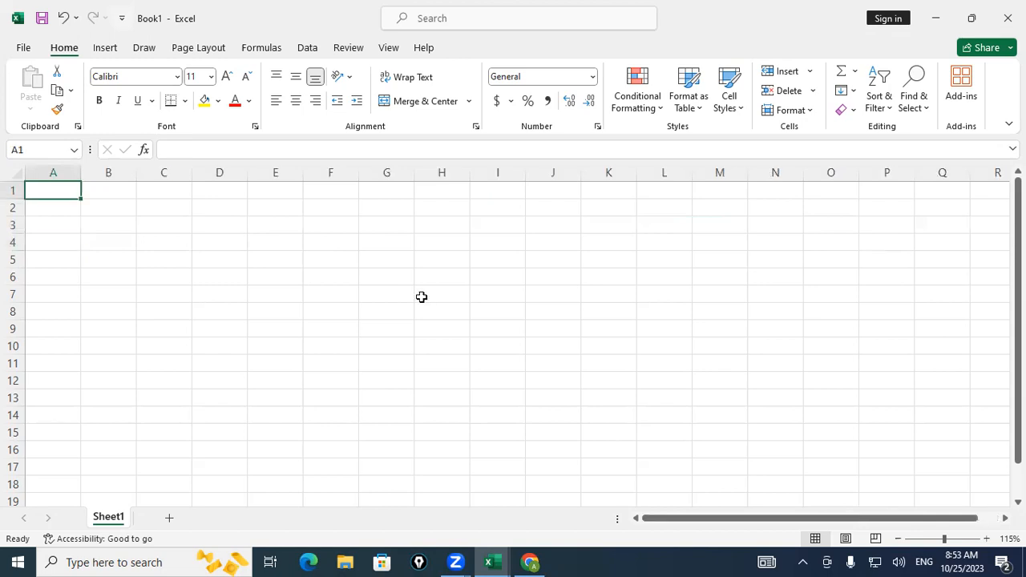
# Enter the label "total no of rows" in cell D4.
pyautogui.press('Down')
pyautogui.press('Down')
pyautogui.press('Down')
pyautogui.press('Right')
pyautogui.press('Right')
pyautogui.press('Right')
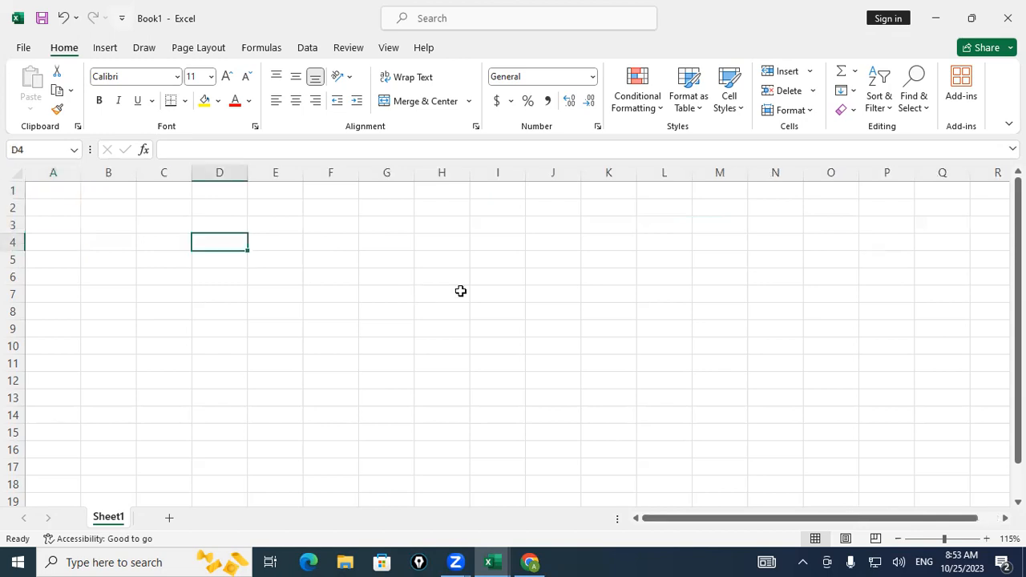
pyautogui.write('tota')
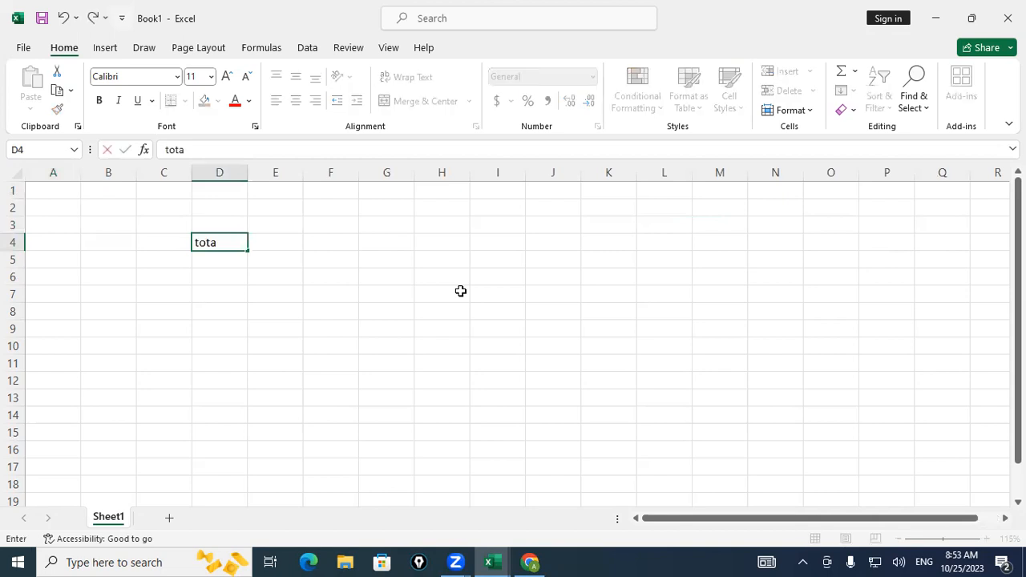
pyautogui.write('l no of row')
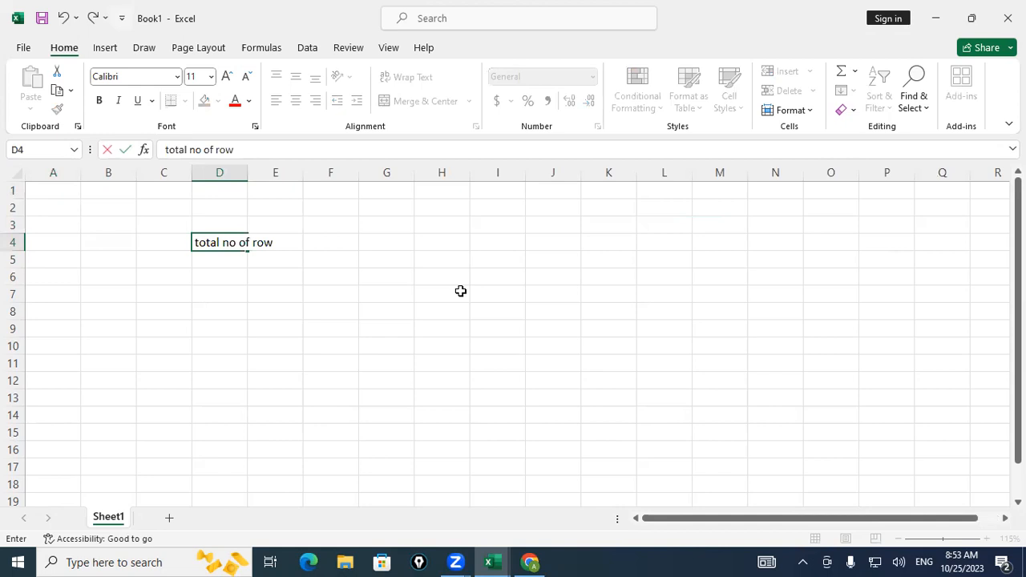
pyautogui.write('s')
pyautogui.press('Return')
# Enter the label "total no of col" in cell D5.
pyautogui.write('total')
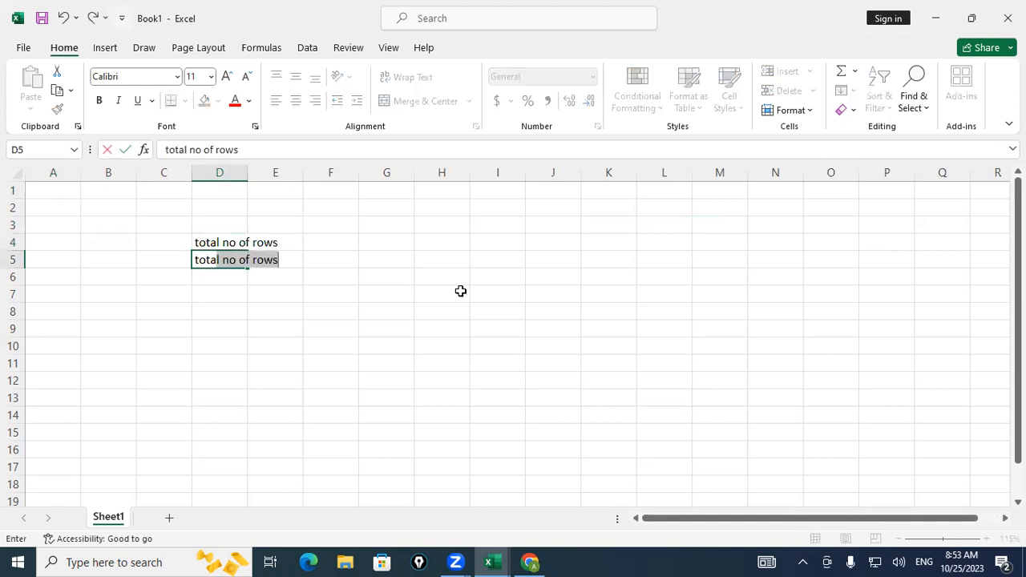
pyautogui.write(' no ')
pyautogui.write('of co')
pyautogui.write('l')
pyautogui.press('Return')
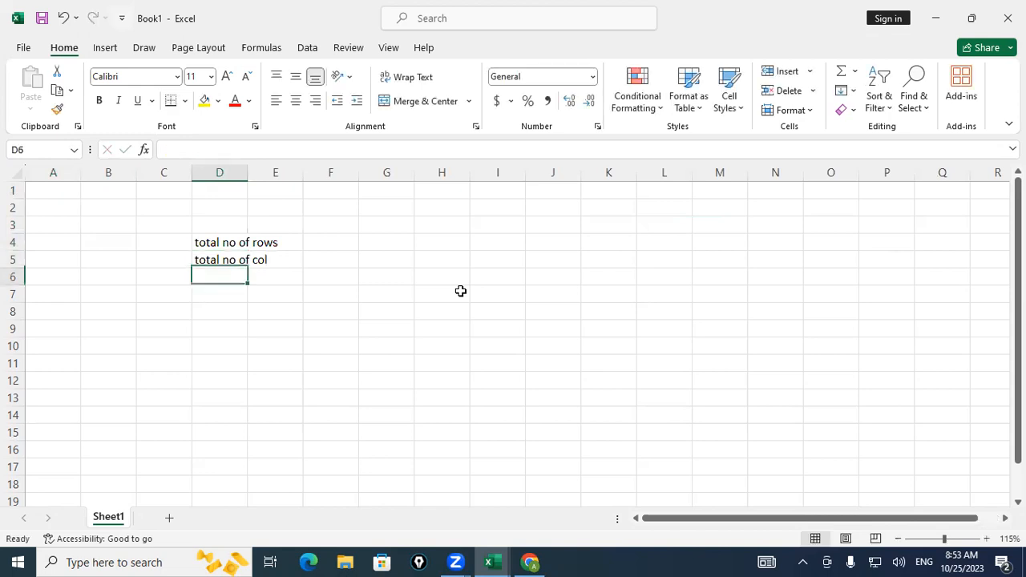
# Enter 1048576 in cell F4 as the total number of rows.
pyautogui.press('Up')
pyautogui.scroll(3, 460, 291)
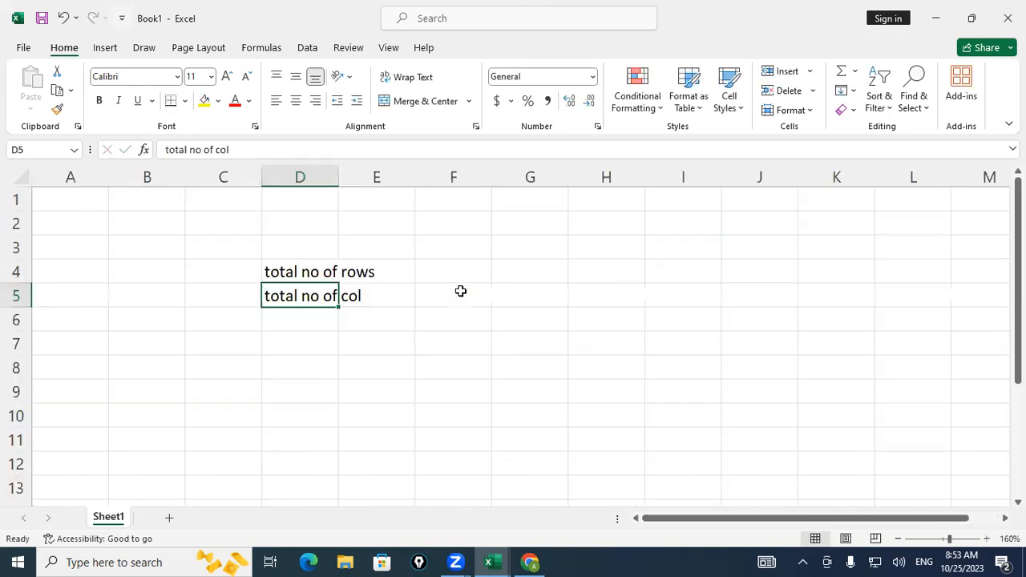
pyautogui.click(488, 276)
pyautogui.scroll(1, 492, 283)
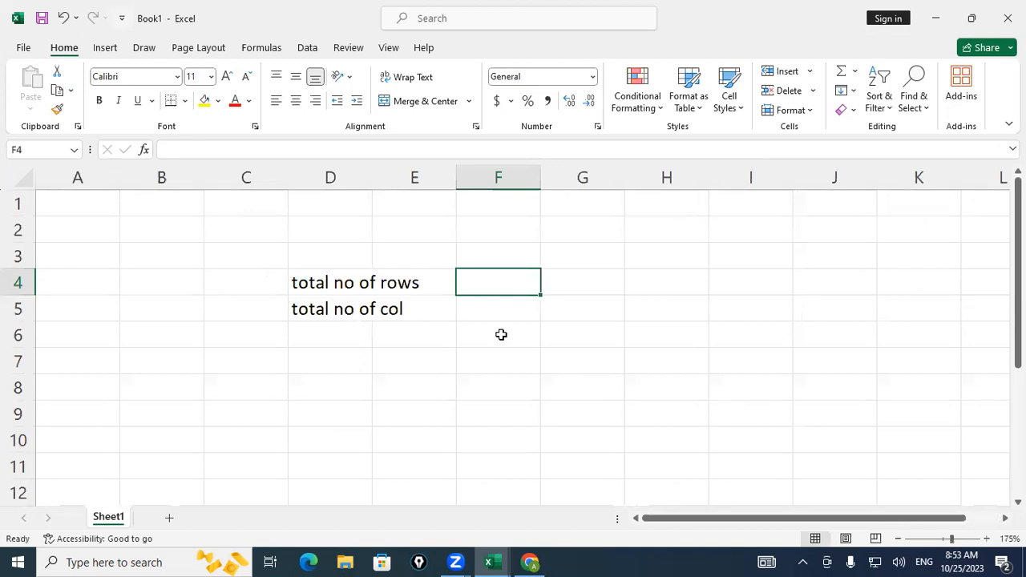
pyautogui.write('1')
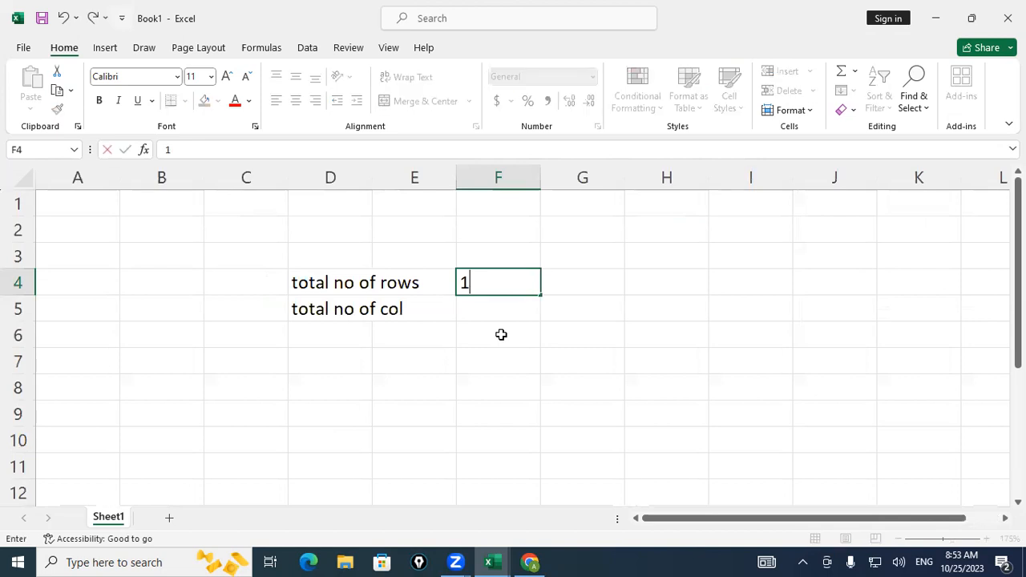
pyautogui.write('048576')
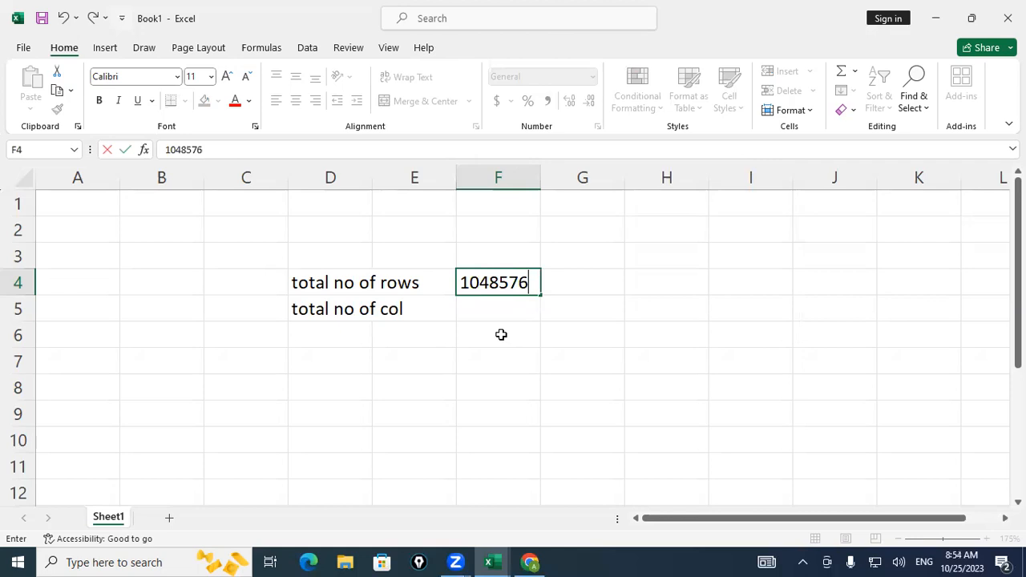
pyautogui.press('Return')
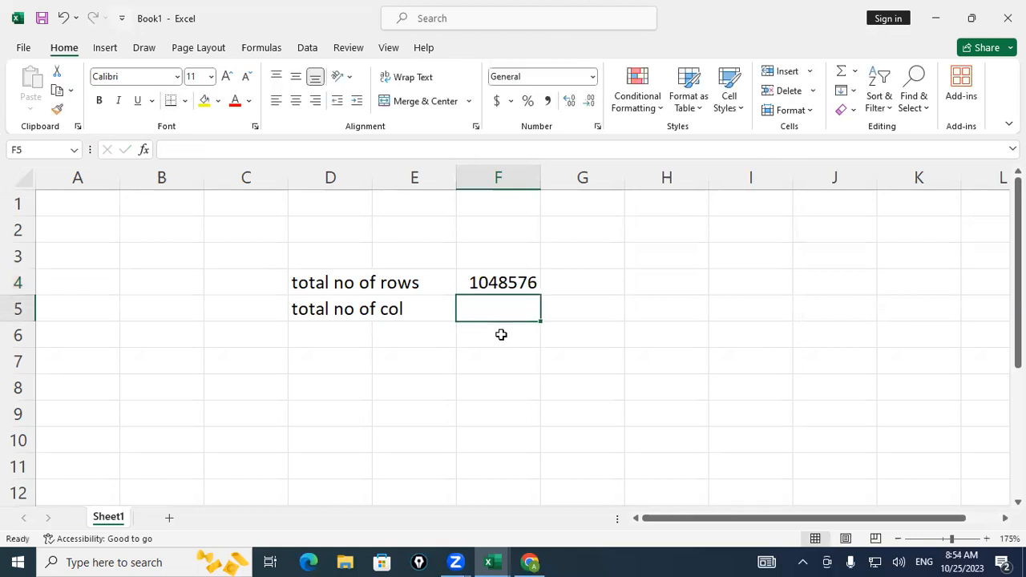
# Enter 16384 in cell F5 as the total number of columns.
pyautogui.write('1')
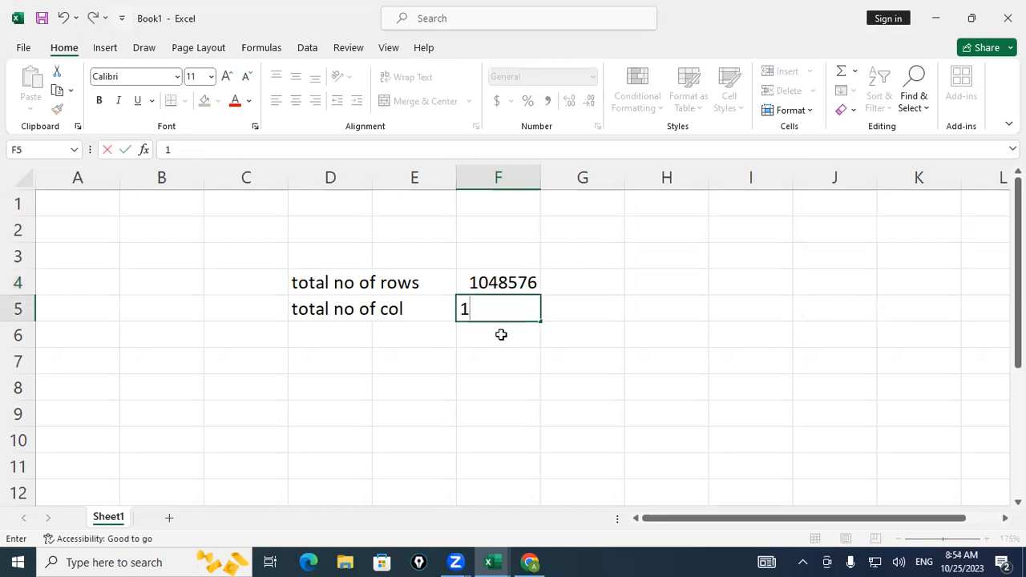
pyautogui.write('6384')
pyautogui.press('Return')
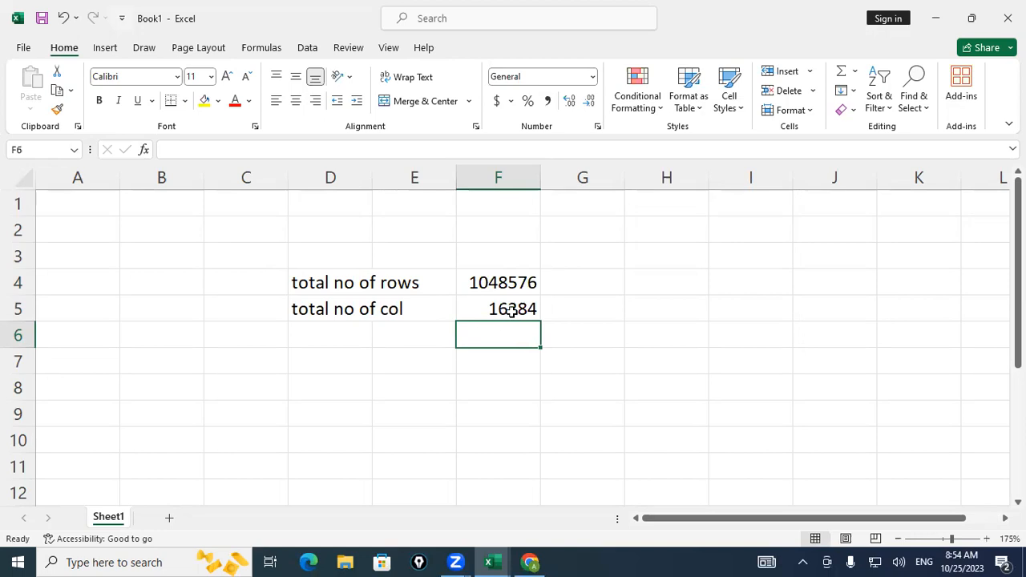
# Delete the row and column labels and totals from D4:F5, leaving cell G5 selected.
pyautogui.moveTo(337, 284); pyautogui.dragTo(537, 333)
pyautogui.press('Delete')
pyautogui.click(599, 318)
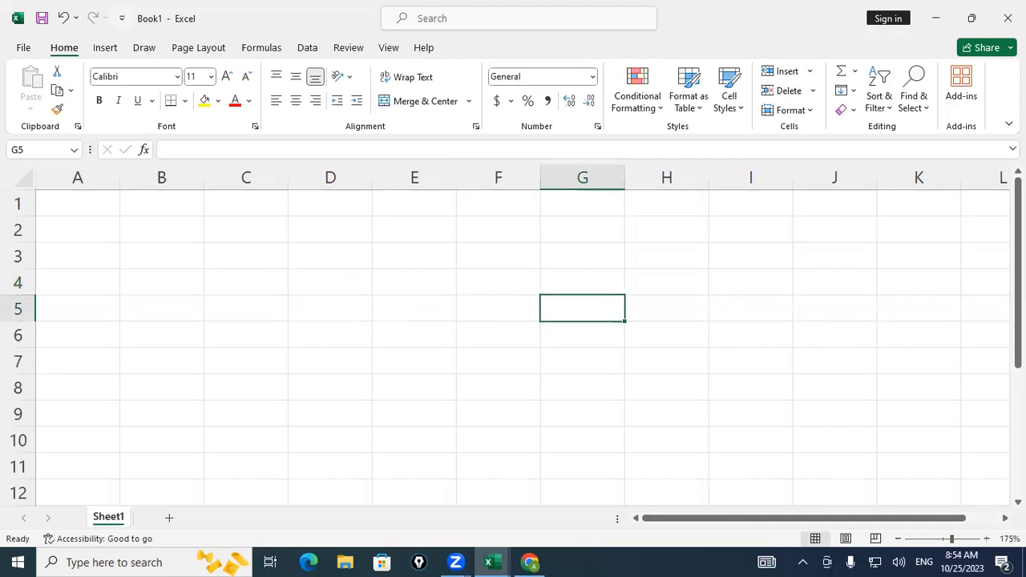
# Switch to Chrome, expand the AI answer on Excel's size, and underline the row and column totals and the range A to XFD.
pyautogui.hotkey('alt', 'Tab')
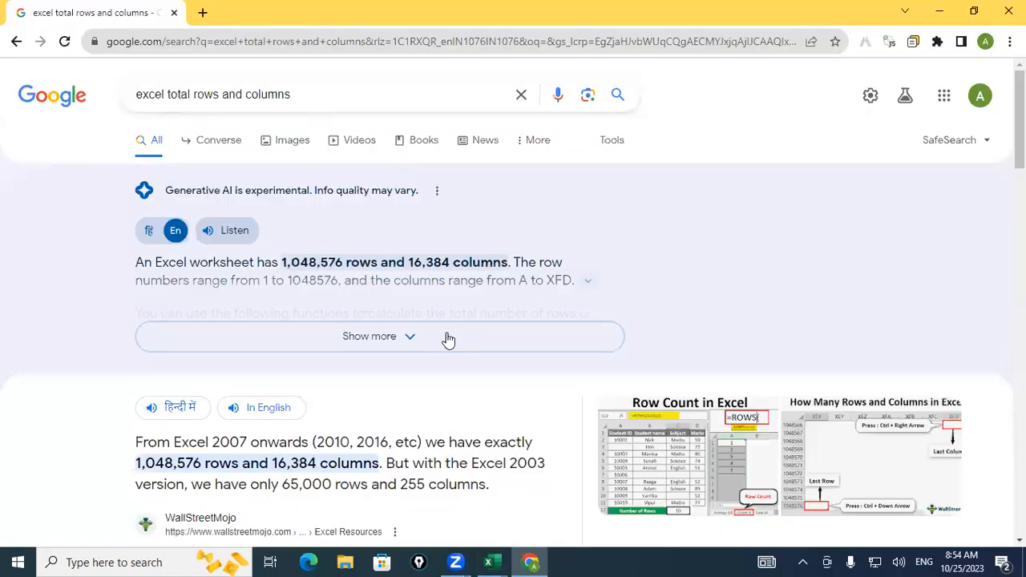
pyautogui.click(447, 336)
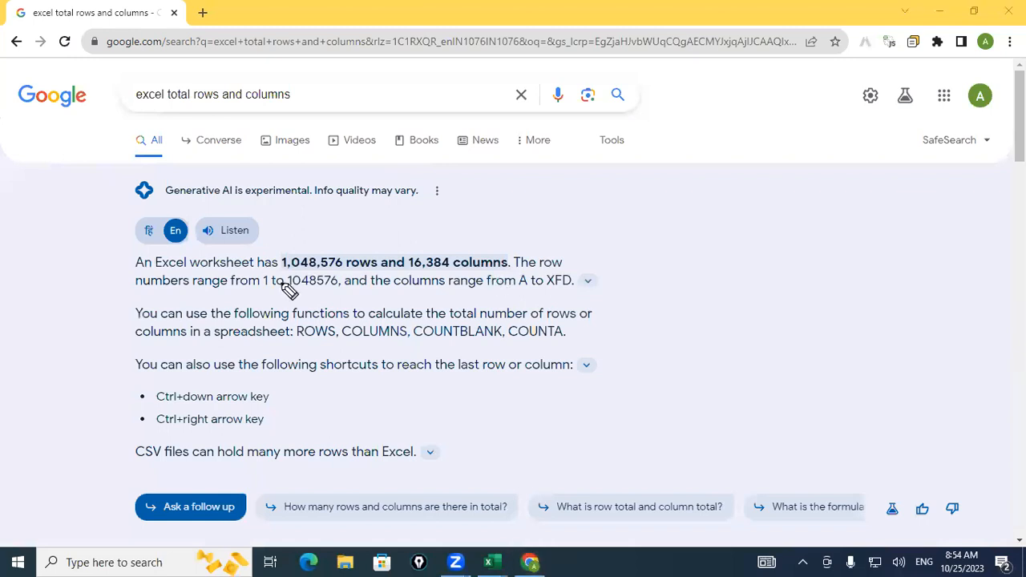
pyautogui.moveTo(280, 273); pyautogui.dragTo(370, 273)
pyautogui.moveTo(510, 273); pyautogui.dragTo(409, 273)
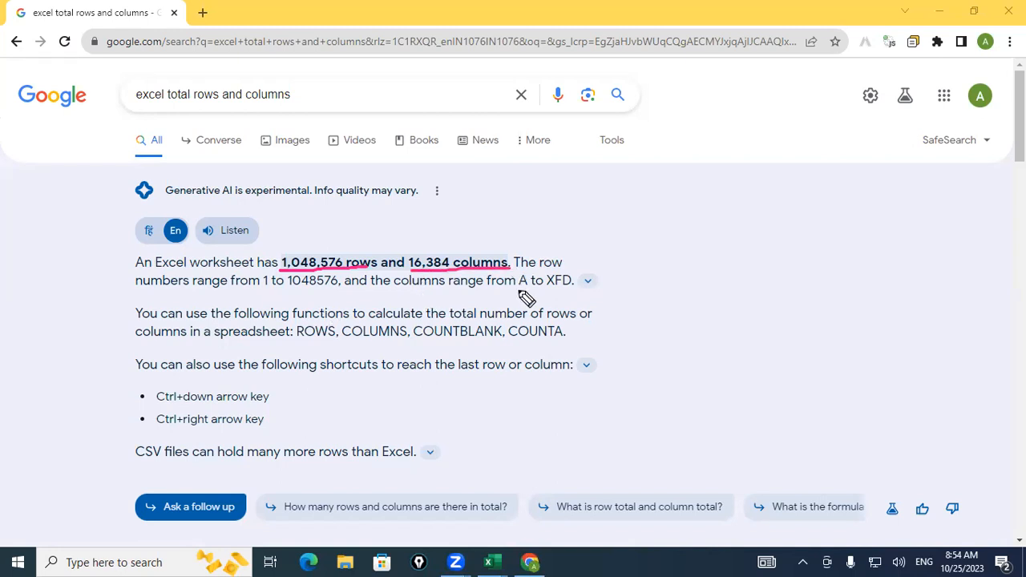
pyautogui.moveTo(519, 290); pyautogui.dragTo(567, 291)
# Underline "last row" and "column" in the shortcut sentence and mark the Ctrl+down and Ctrl+right arrow shortcuts in ink.
pyautogui.moveTo(456, 374); pyautogui.dragTo(481, 374)
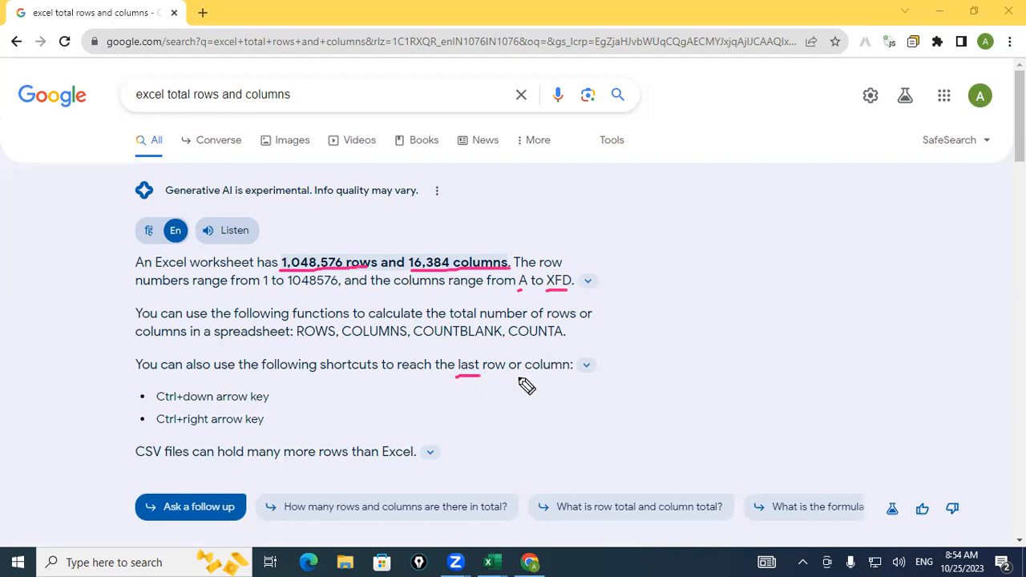
pyautogui.moveTo(568, 373); pyautogui.dragTo(519, 375)
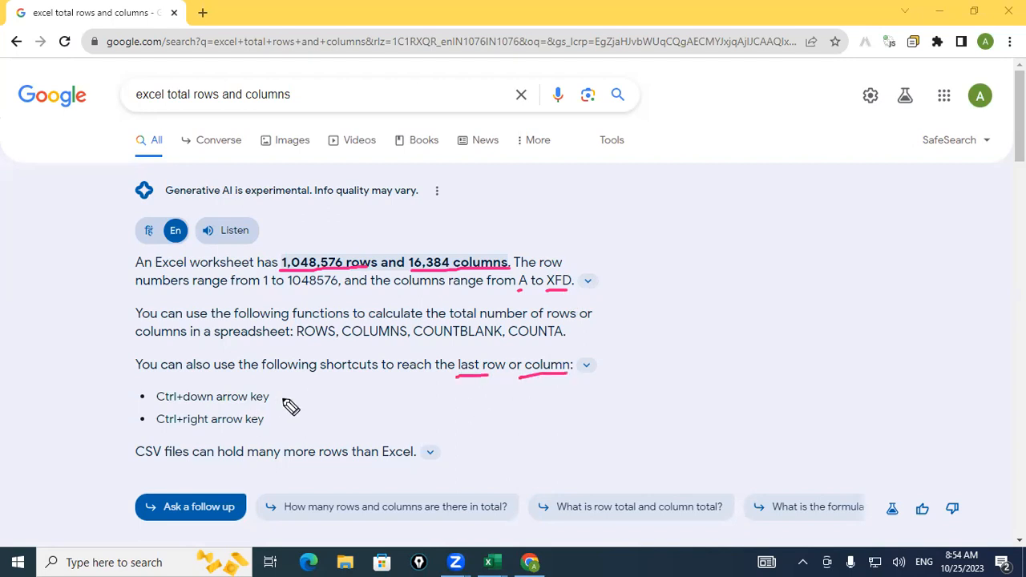
pyautogui.moveTo(278, 393)
pyautogui.mouseDown()
pyautogui.moveTo(295, 388)
pyautogui.moveTo(273, 422)
pyautogui.moveTo(295, 411)
pyautogui.mouseUp()
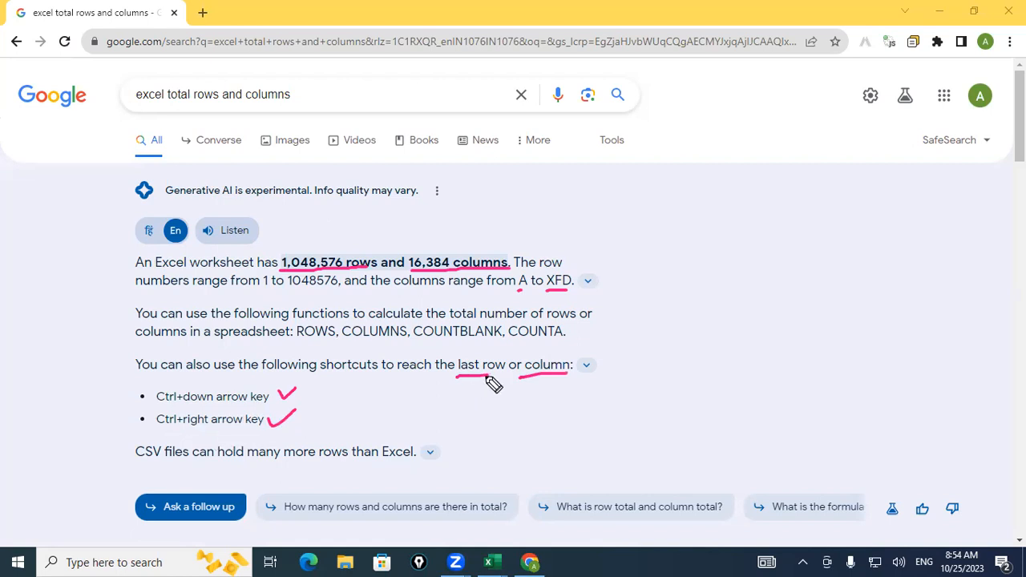
pyautogui.moveTo(196, 406); pyautogui.dragTo(249, 406)
# Switch to the Book1 workbook in Excel and jump to the last column from A2 and the last row from A1, ending in A1.
pyautogui.press('Escape')
pyautogui.click(499, 555)
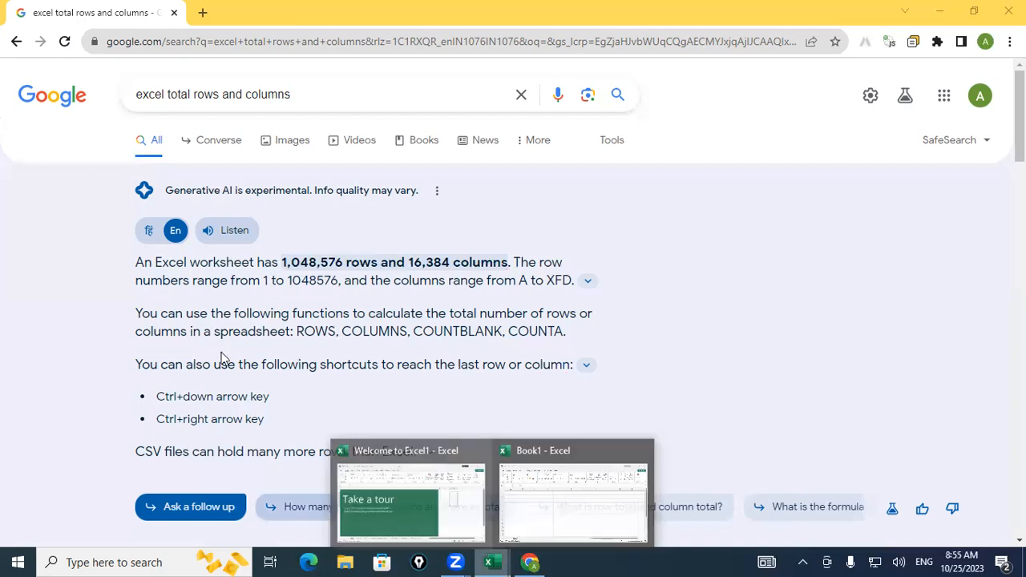
pyautogui.click(96, 236)
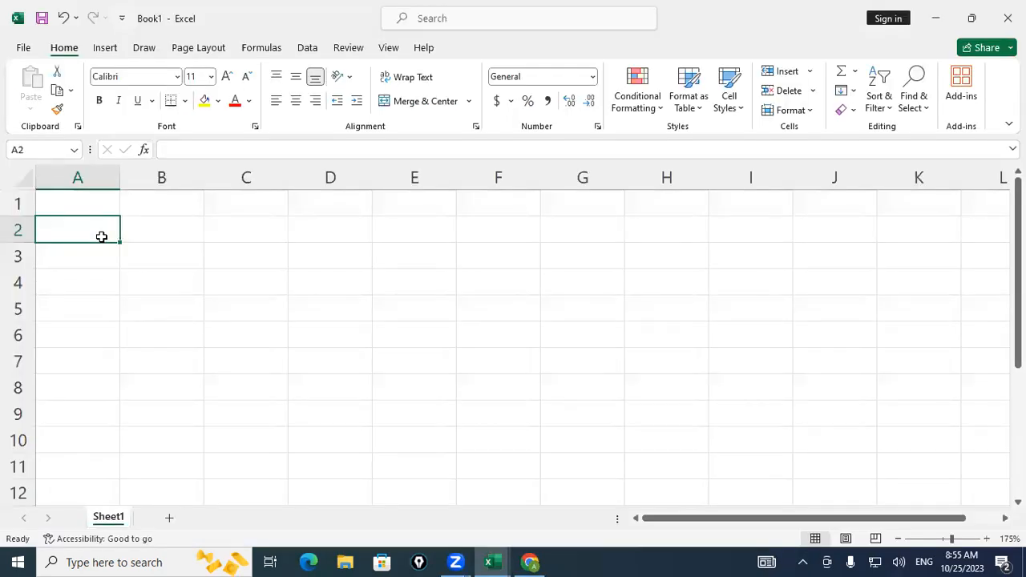
pyautogui.hotkey('ctrl', 'Right')
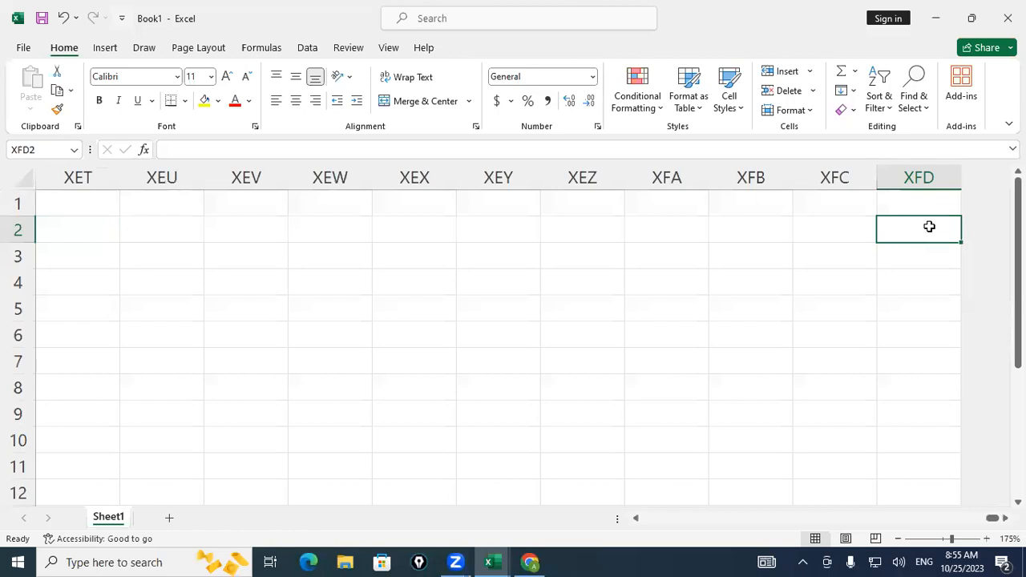
pyautogui.hotkey('ctrl', 'Home')
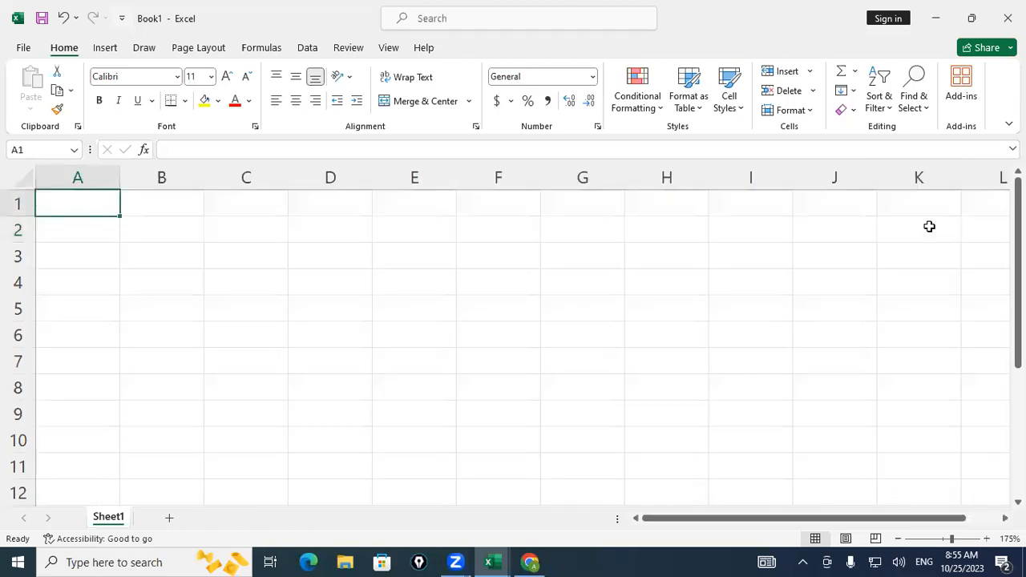
pyautogui.hotkey('ctrl', 'Down')
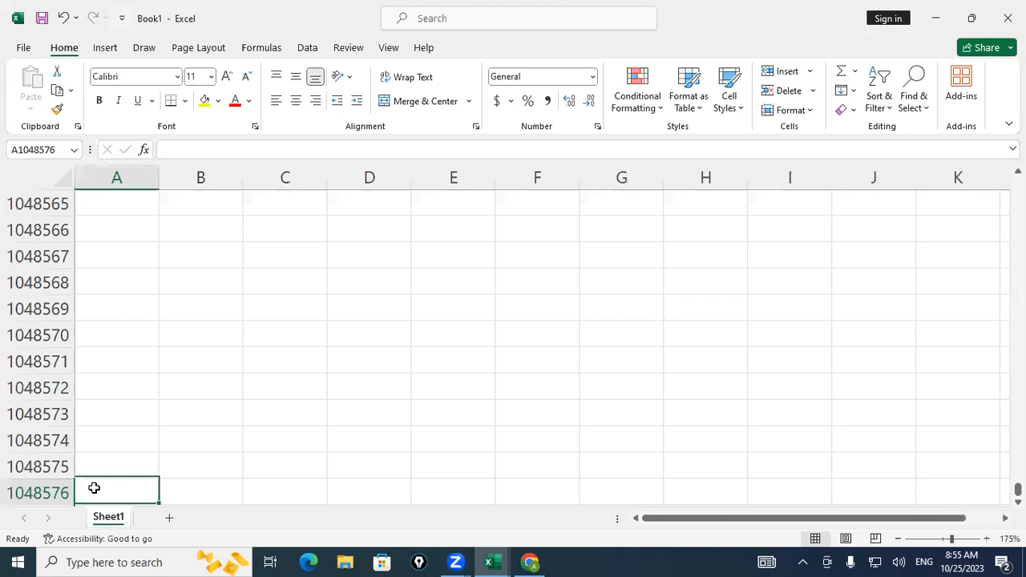
pyautogui.hotkey('ctrl', 'Up')
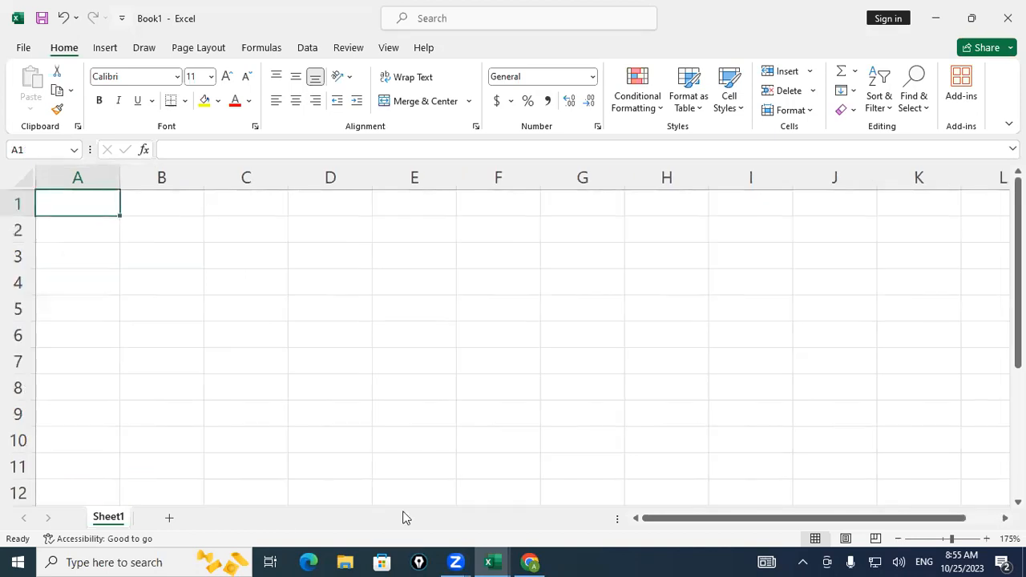
# Switch to Chrome and mark the featured snippet's row and column limits for Excel 2003 and Excel 2007 onwards in ink, clearing the ink at the end.
pyautogui.click(529, 562)
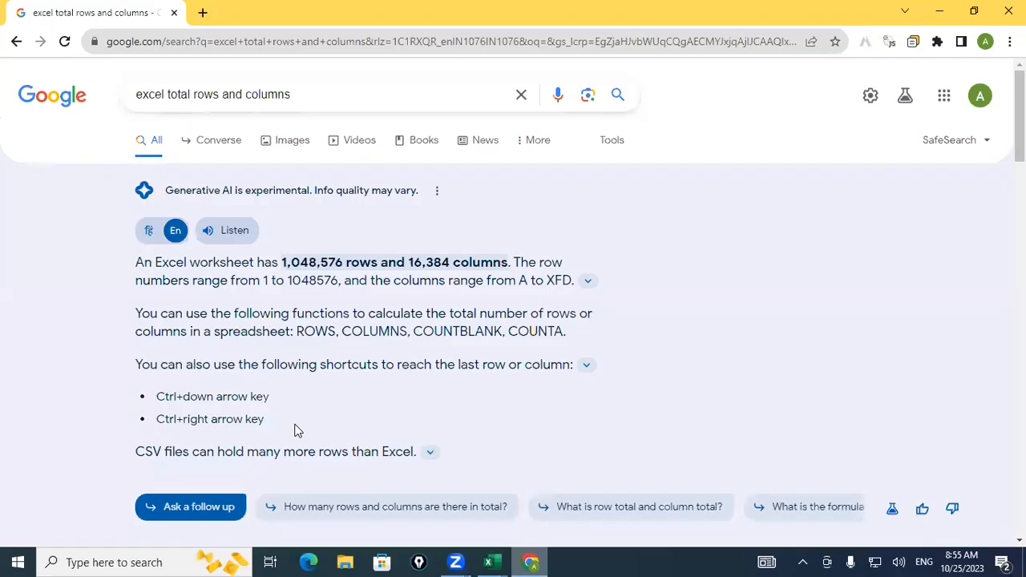
pyautogui.scroll(-2, 273, 405)
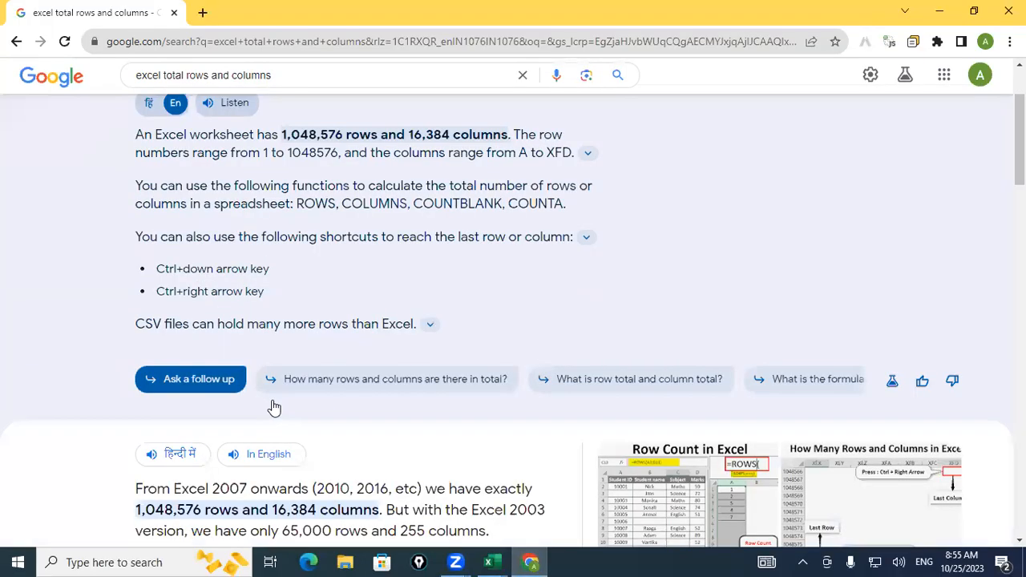
pyautogui.scroll(-3, 272, 405)
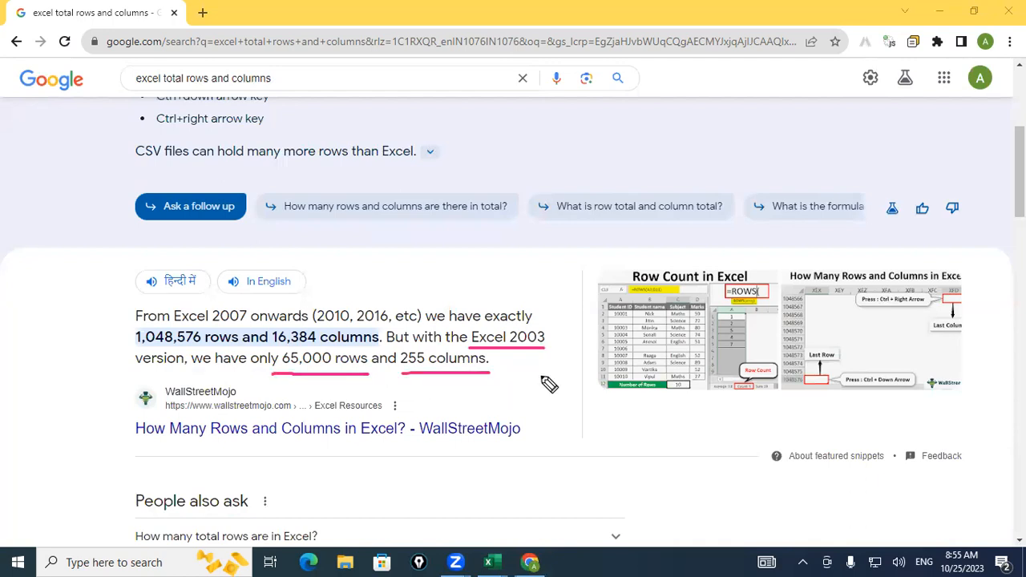
pyautogui.moveTo(107, 362)
pyautogui.mouseDown()
pyautogui.moveTo(429, 413)
pyautogui.moveTo(542, 381)
pyautogui.moveTo(568, 331)
pyautogui.mouseUp()
pyautogui.moveTo(434, 277)
pyautogui.mouseDown()
pyautogui.moveTo(443, 288)
pyautogui.moveTo(481, 260)
pyautogui.mouseUp()
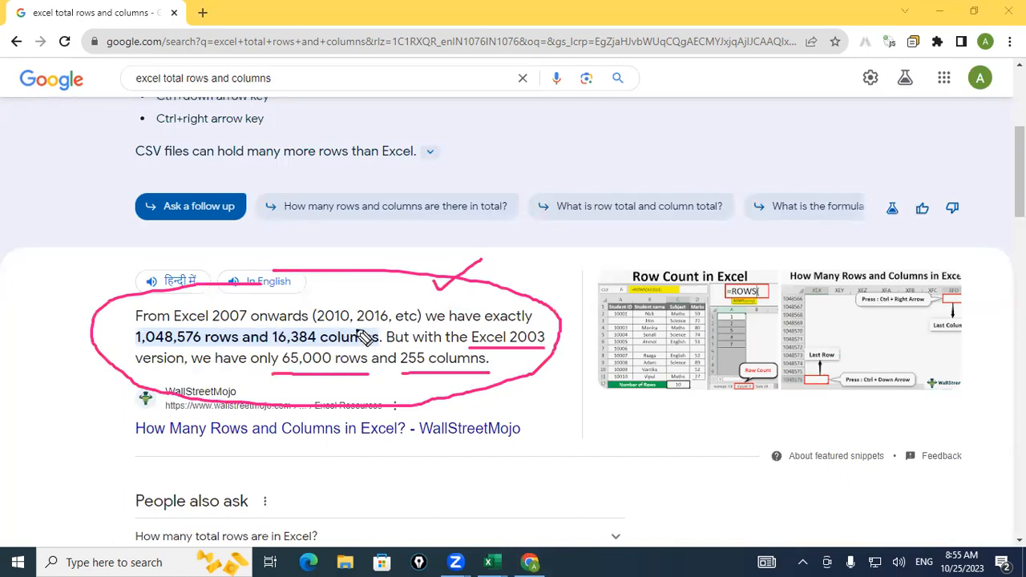
pyautogui.moveTo(158, 348); pyautogui.dragTo(223, 353)
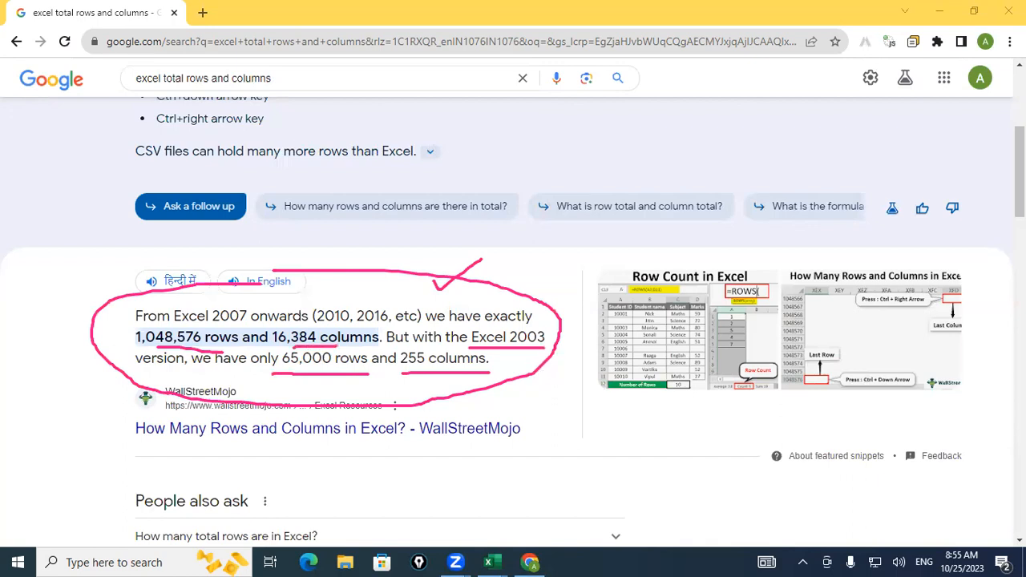
pyautogui.click(877, 264)
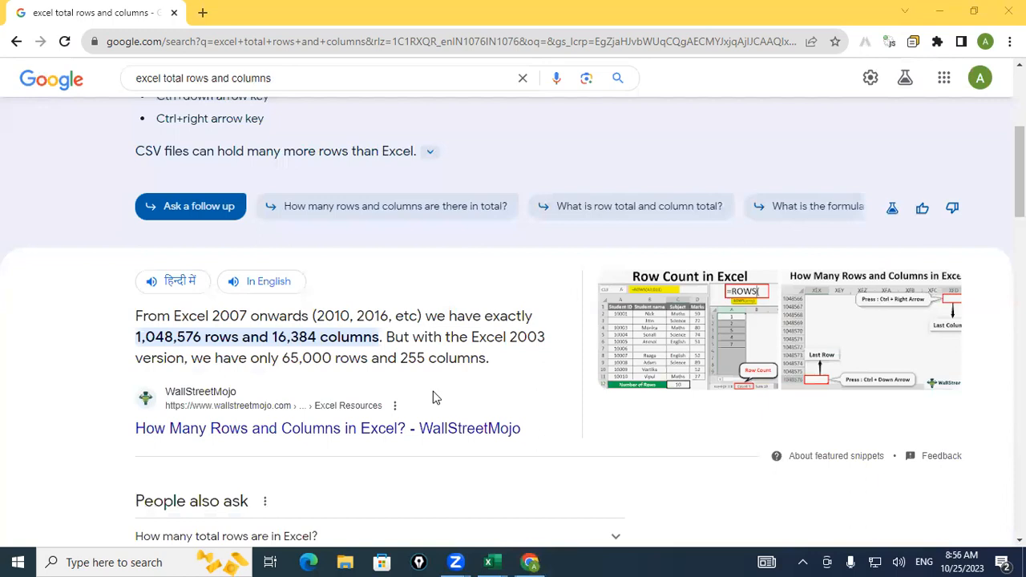
pyautogui.click(474, 379)
# Return to the Book1 workbook in Excel and add two new worksheets after Sheet1.
pyautogui.click(948, 11)
pyautogui.click(345, 362)
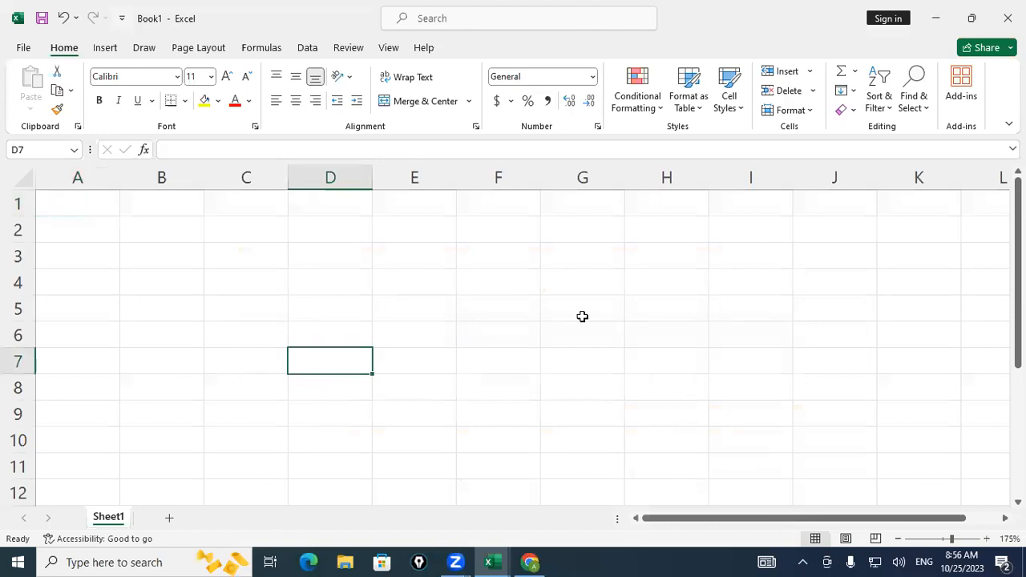
pyautogui.scroll(-3, 581, 317)
pyautogui.scroll(-1, 581, 317)
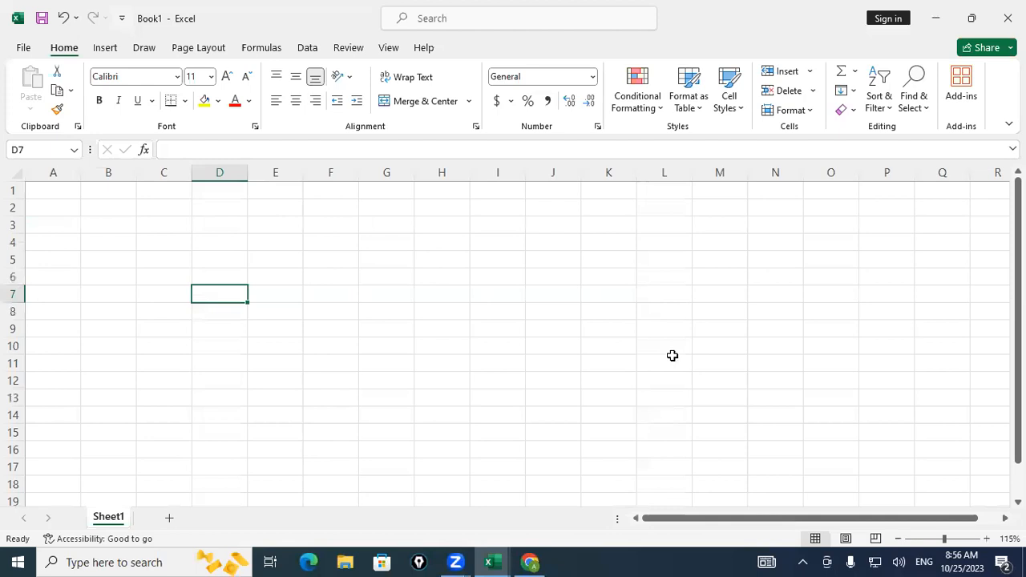
pyautogui.click(169, 521)
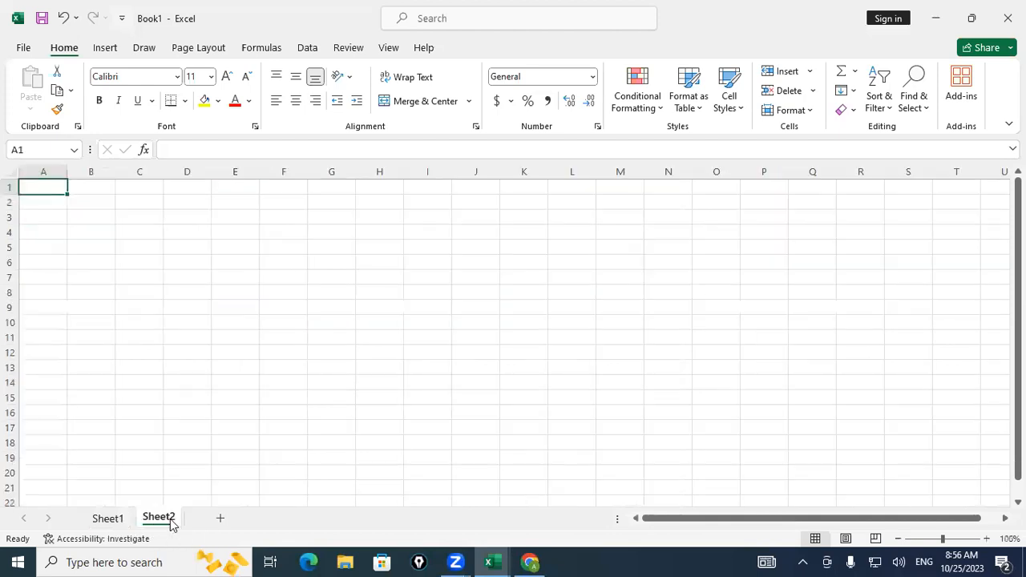
pyautogui.click(222, 522)
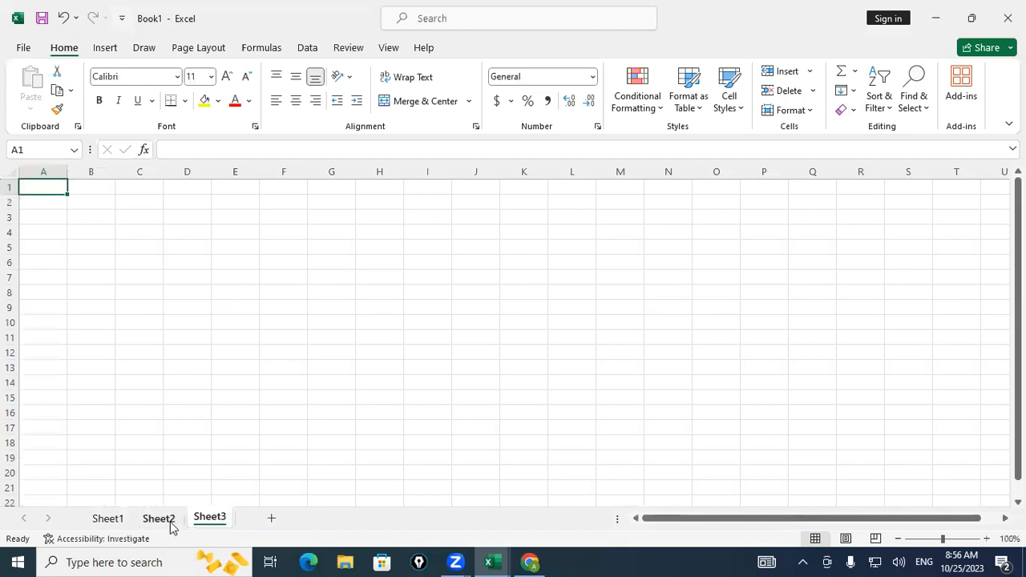
# Move back and forth through the three worksheets, ending on Sheet2.
pyautogui.hotkey('ctrl', 'pageup')
pyautogui.hotkey('ctrl', 'pageup')
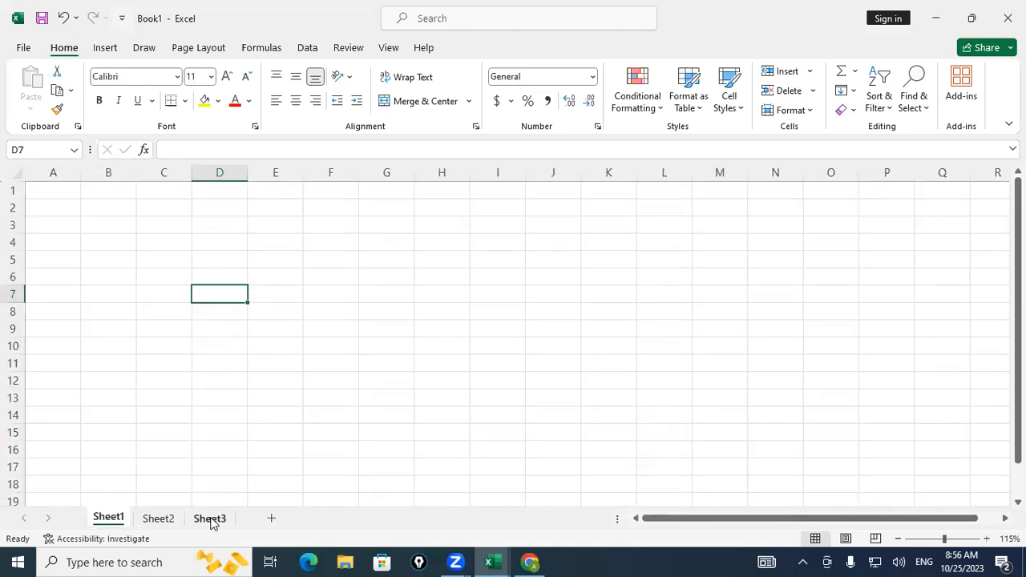
pyautogui.hotkey('ctrl', 'pagedown')
pyautogui.hotkey('ctrl', 'pagedown')
pyautogui.hotkey('ctrl', 'pageup')
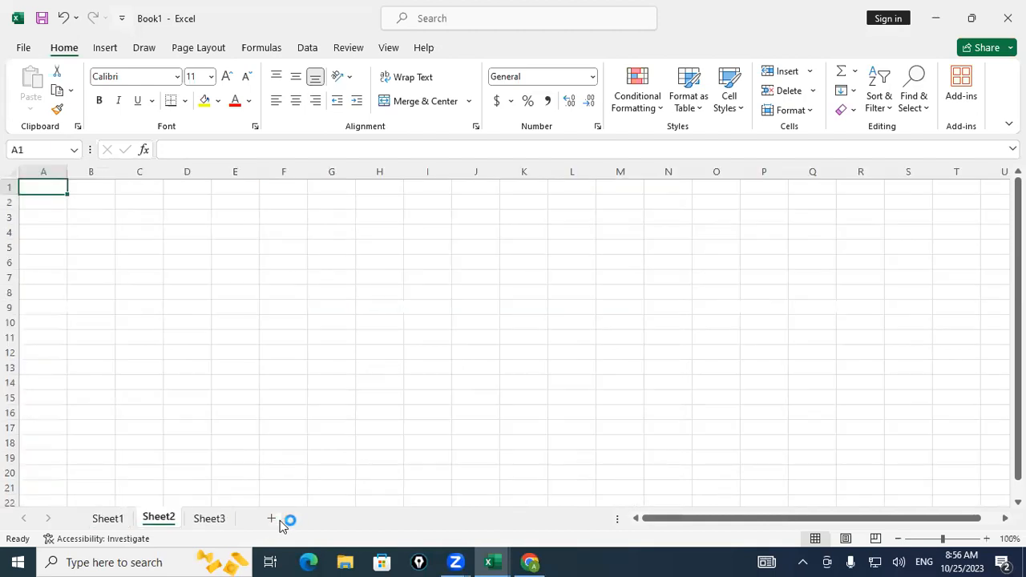
# Add six more worksheets between Sheet2 and Sheet3.
pyautogui.click(321, 519)
pyautogui.click(375, 521)
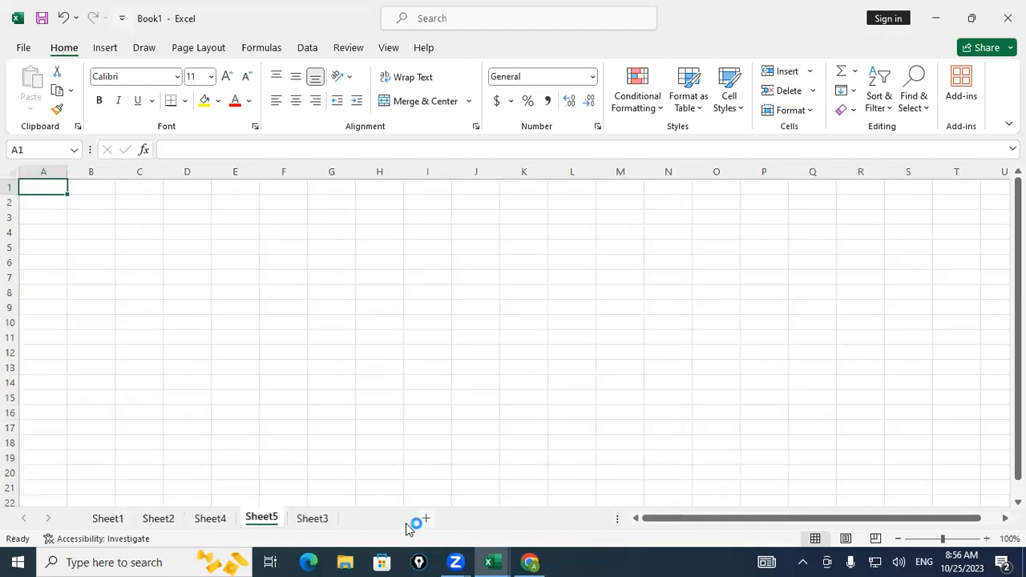
pyautogui.click(438, 520)
pyautogui.click(481, 520)
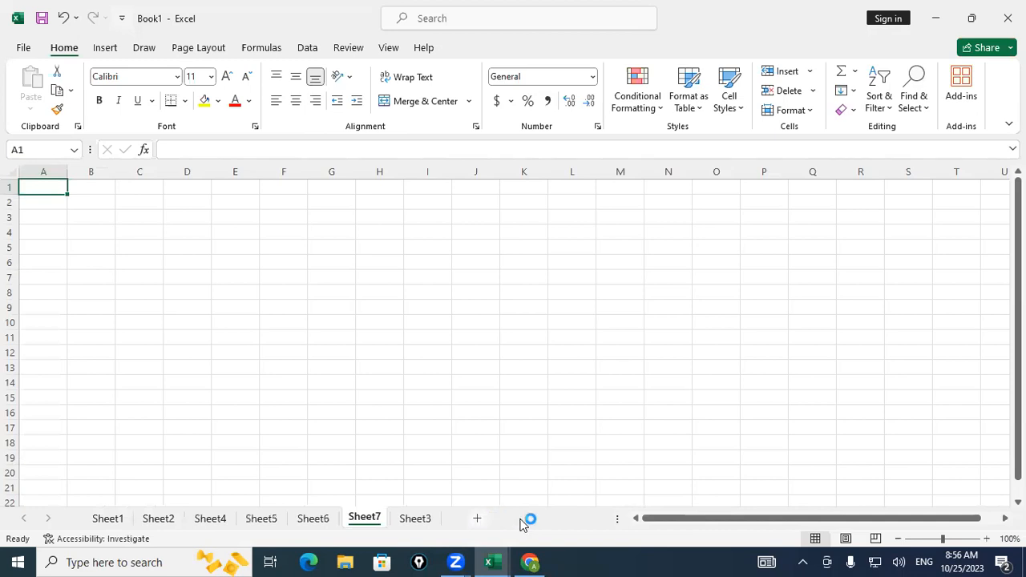
pyautogui.click(542, 520)
# Switch to Chrome and search Google for "workbook in excel".
pyautogui.click(541, 559)
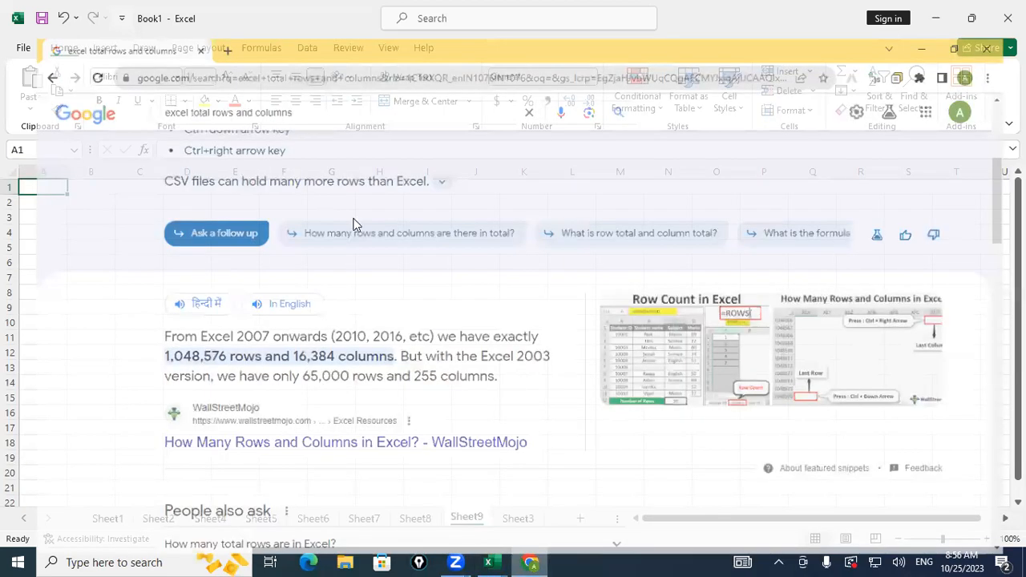
pyautogui.hotkey('ctrl', 'a')
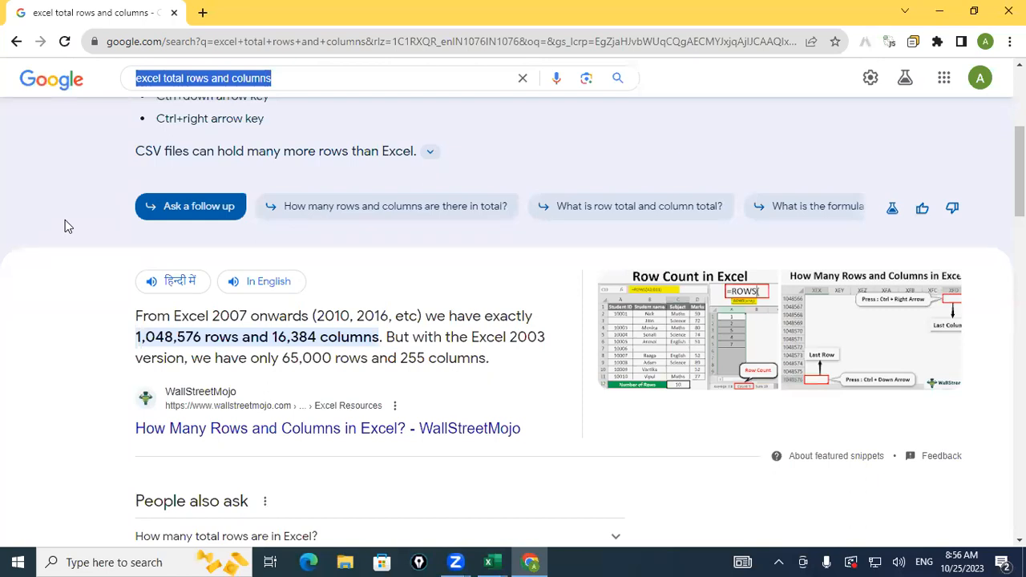
pyautogui.write('work')
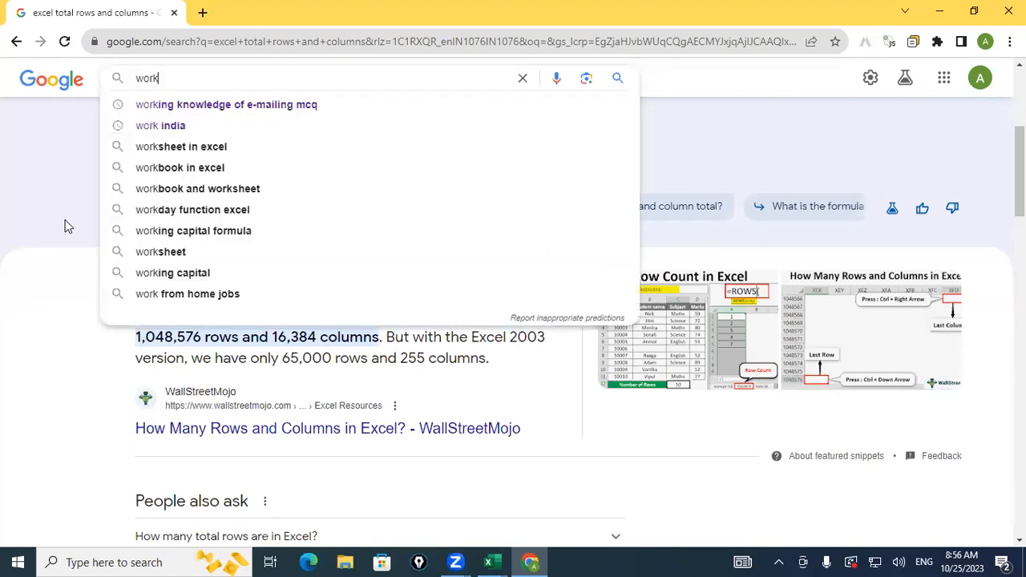
pyautogui.write('book in excel')
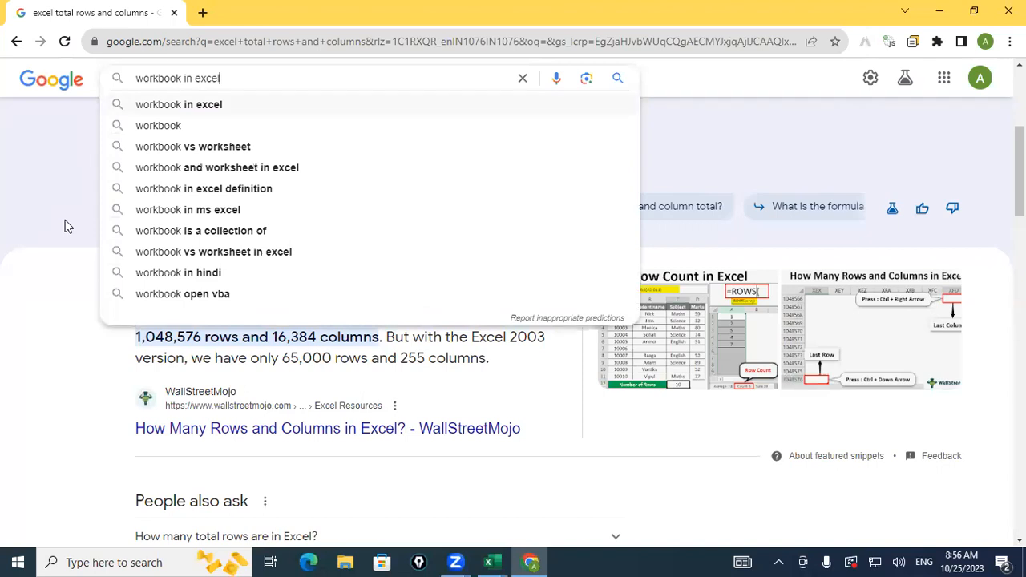
pyautogui.press('Return')
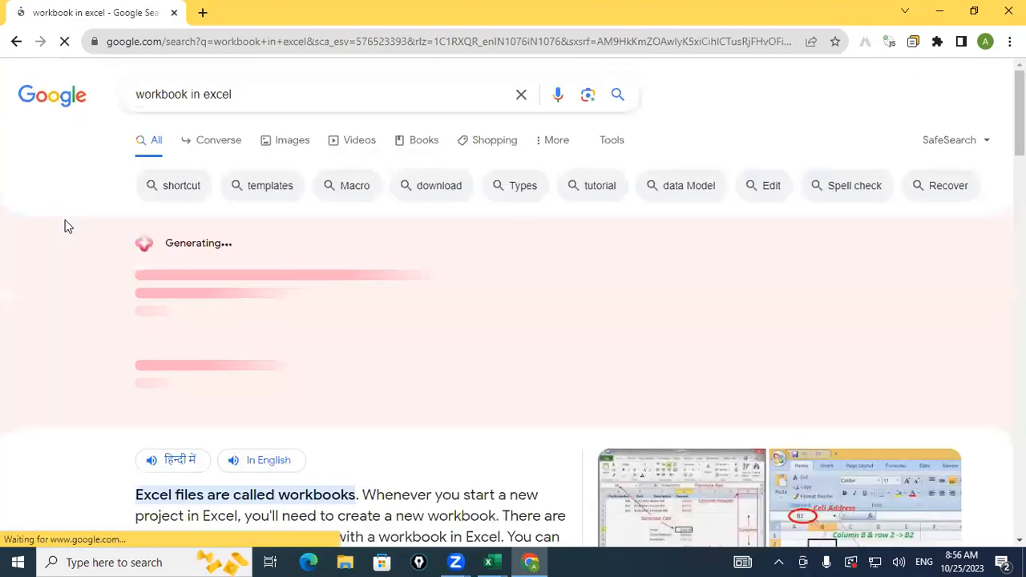
# Expand the AI answer about workbooks and highlight the definition phrase about containing one or more worksheets.
pyautogui.scroll(-2, 301, 323)
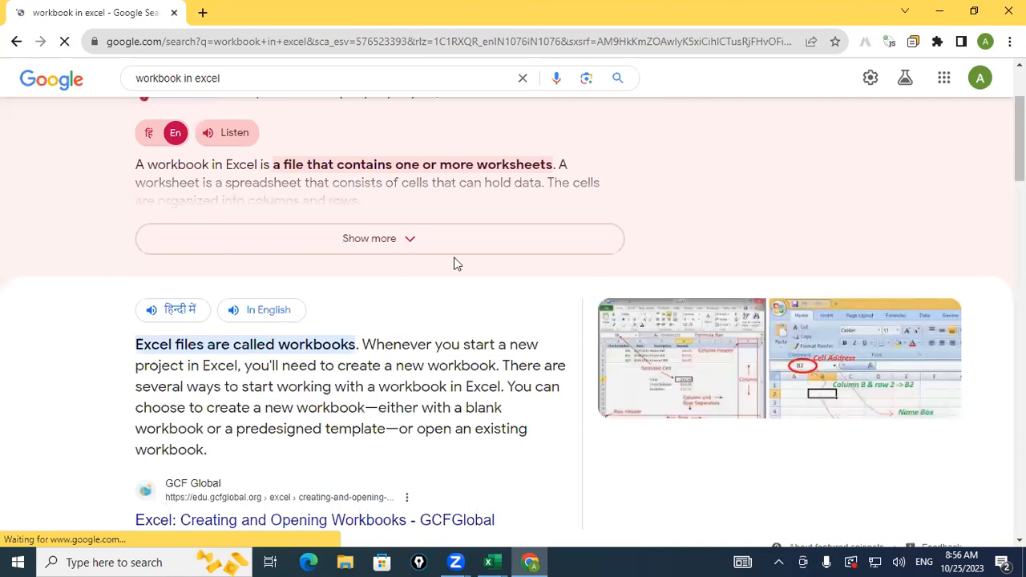
pyautogui.click(452, 252)
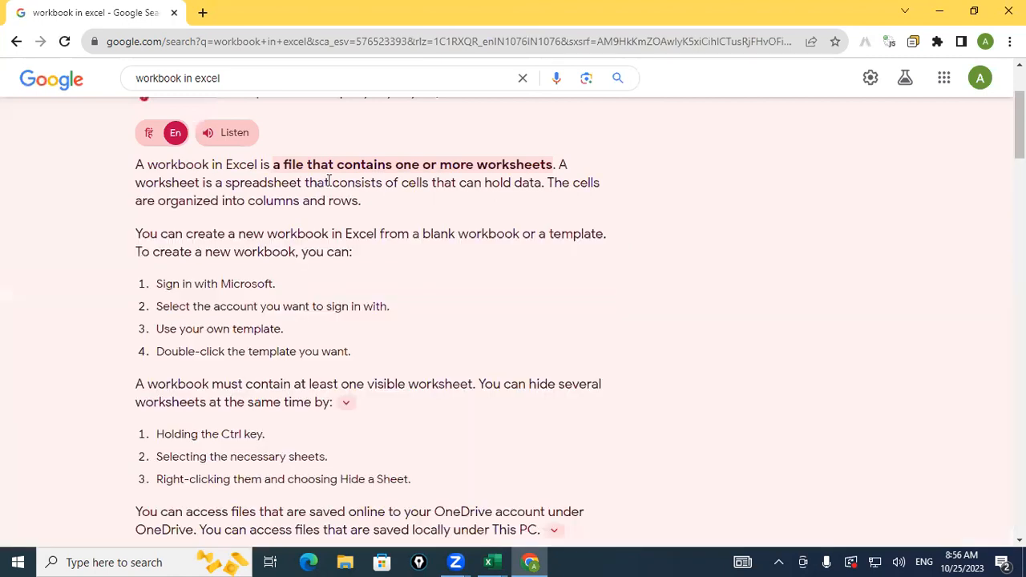
pyautogui.moveTo(320, 165); pyautogui.dragTo(541, 166)
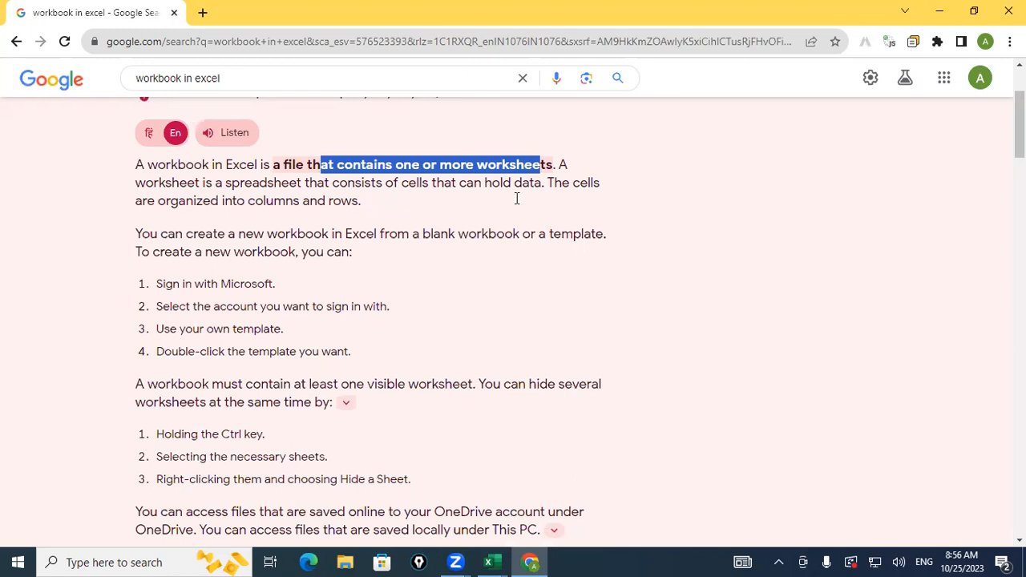
pyautogui.scroll(-2, 515, 205)
pyautogui.scroll(-3, 546, 221)
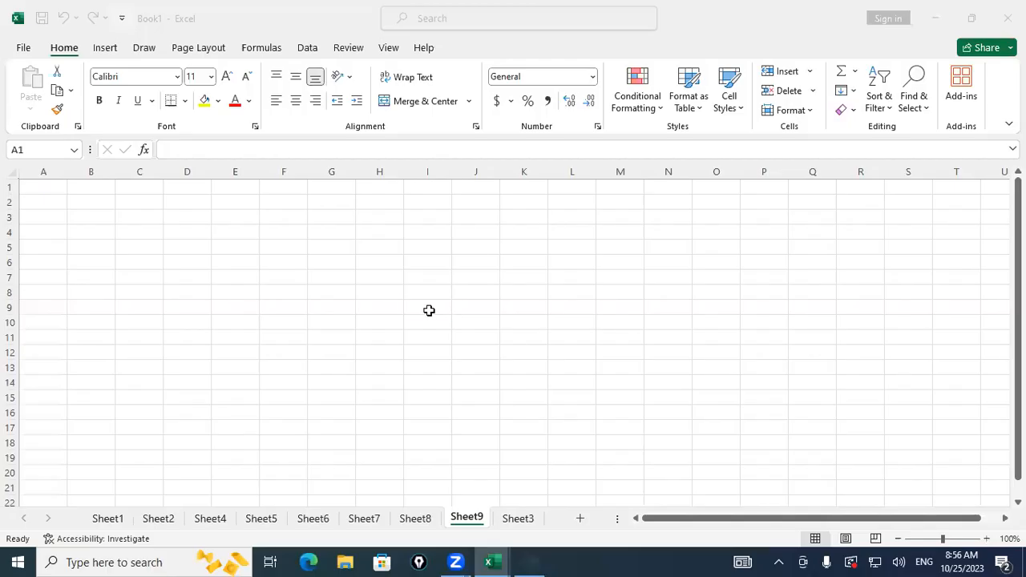
# Return to Excel and delete Sheet4 and Sheet2 from the Book1 workbook.
pyautogui.click(427, 308)
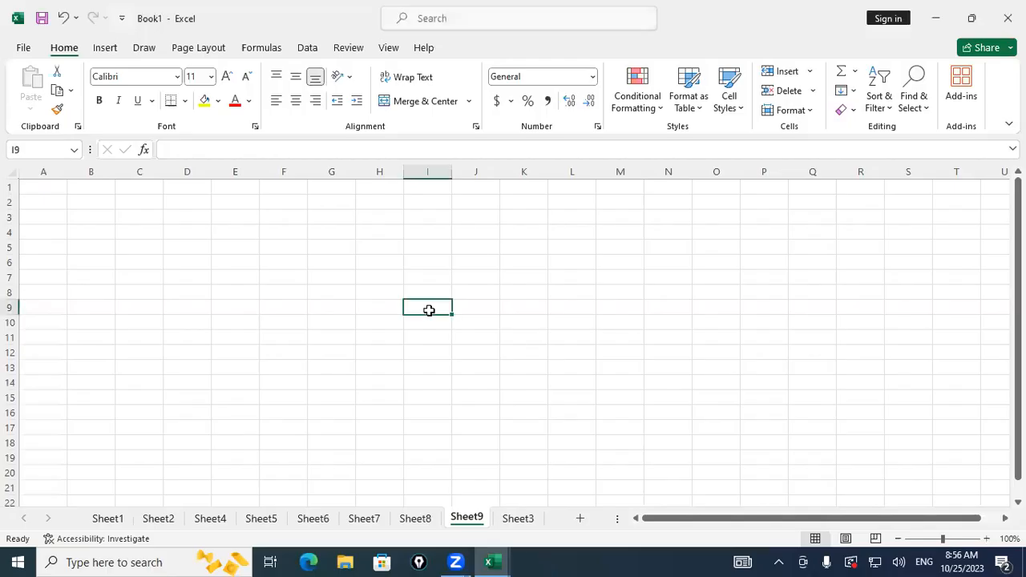
pyautogui.click(109, 519)
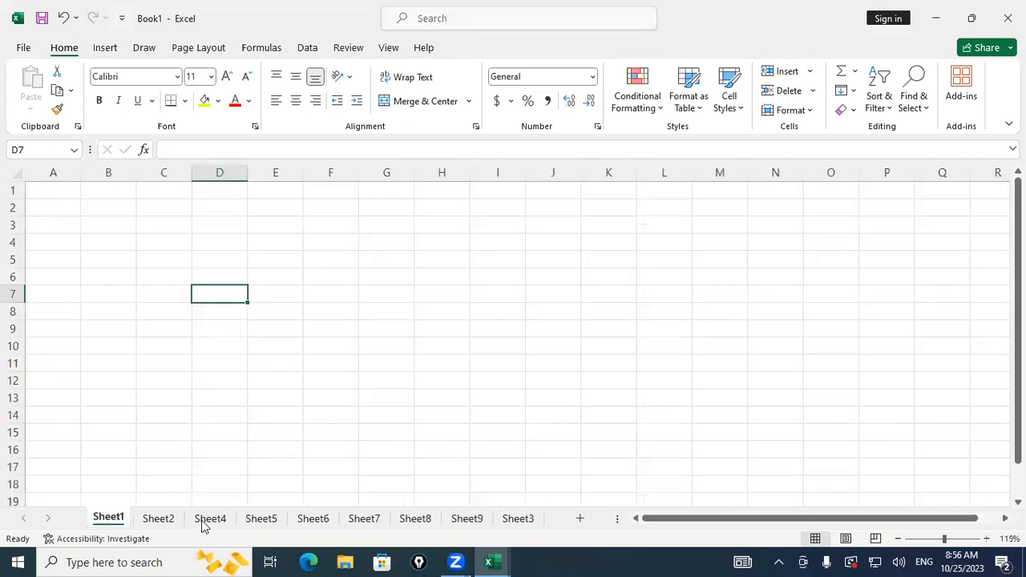
pyautogui.rightClick(199, 523)
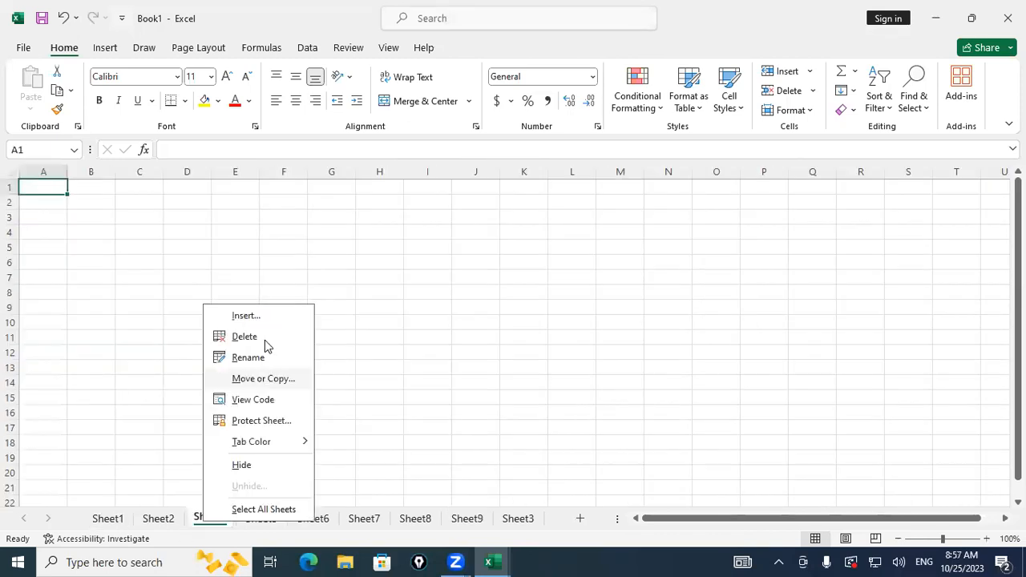
pyautogui.click(255, 337)
pyautogui.rightClick(159, 519)
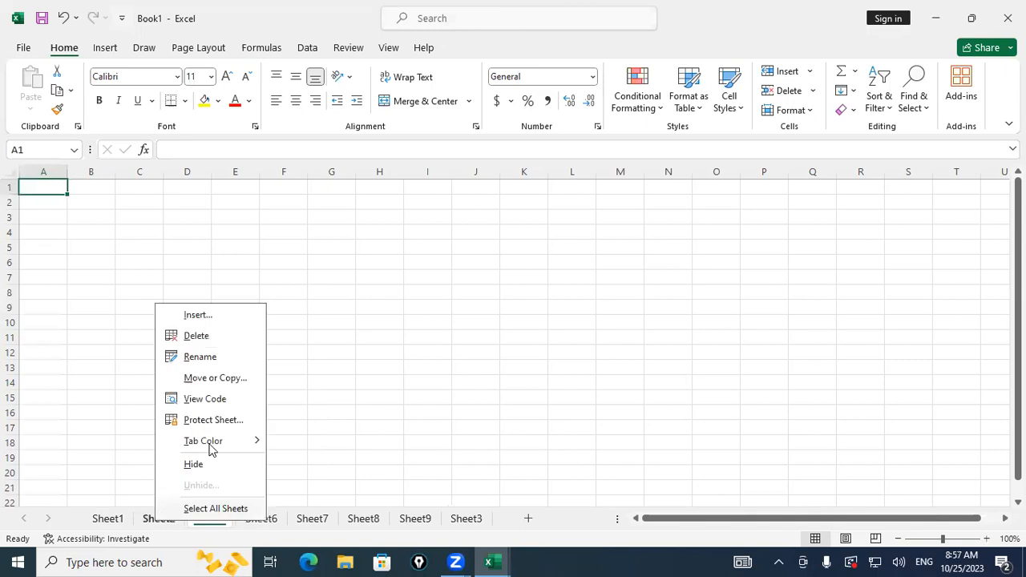
pyautogui.click(208, 334)
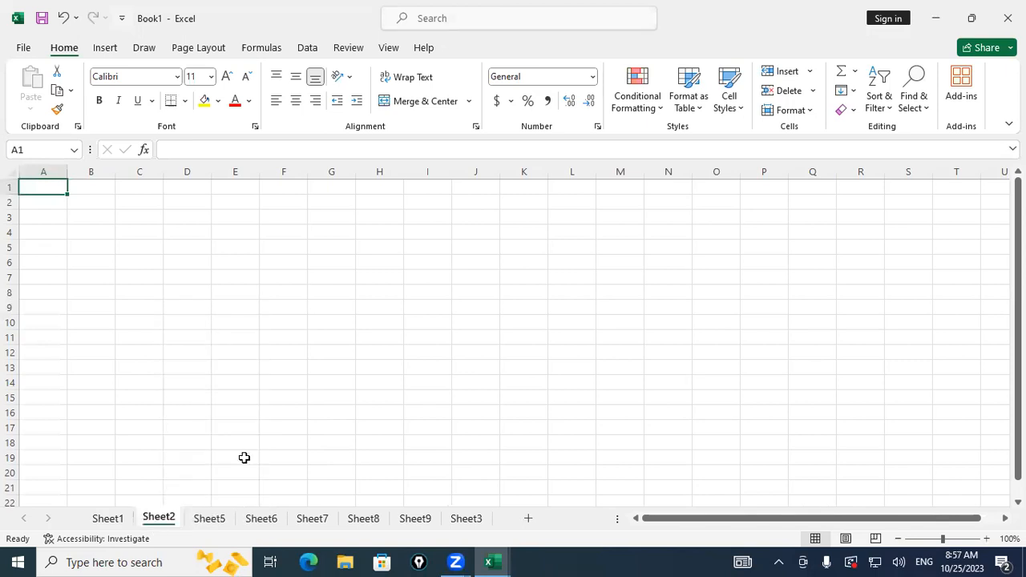
# Rename the Sheet1 worksheet as home.
pyautogui.rightClick(116, 523)
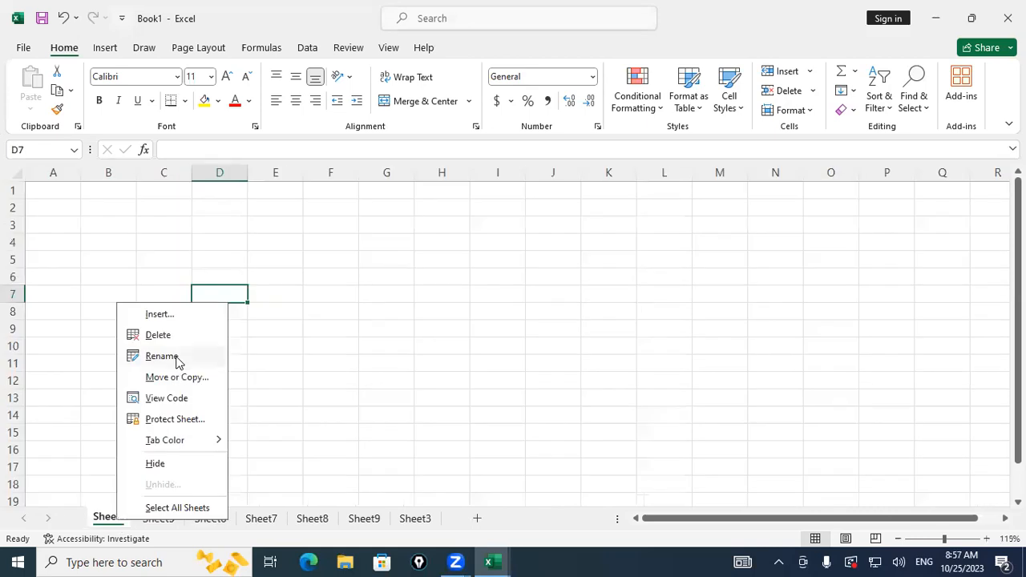
pyautogui.press('r')
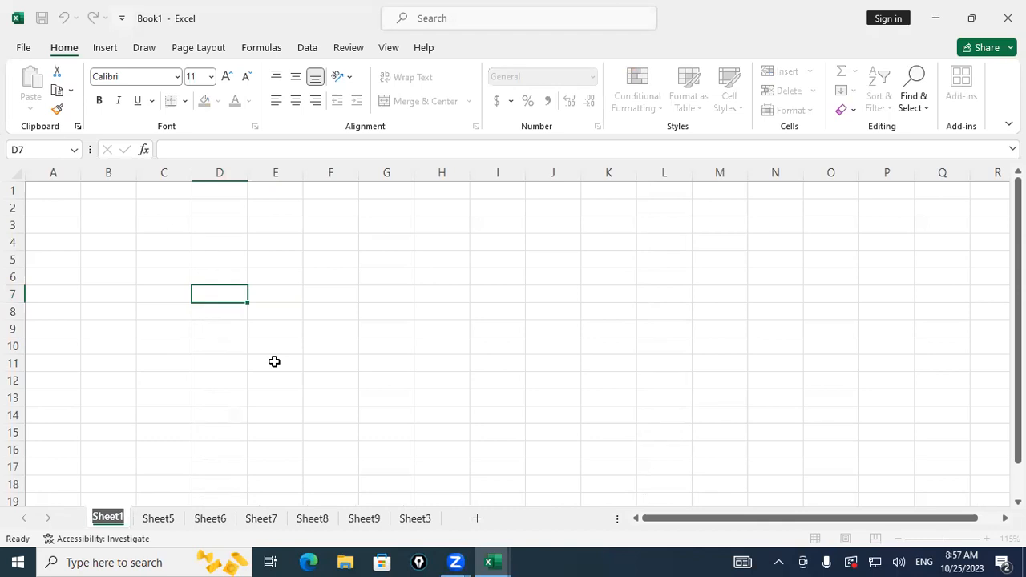
pyautogui.write('home')
pyautogui.press('Return')
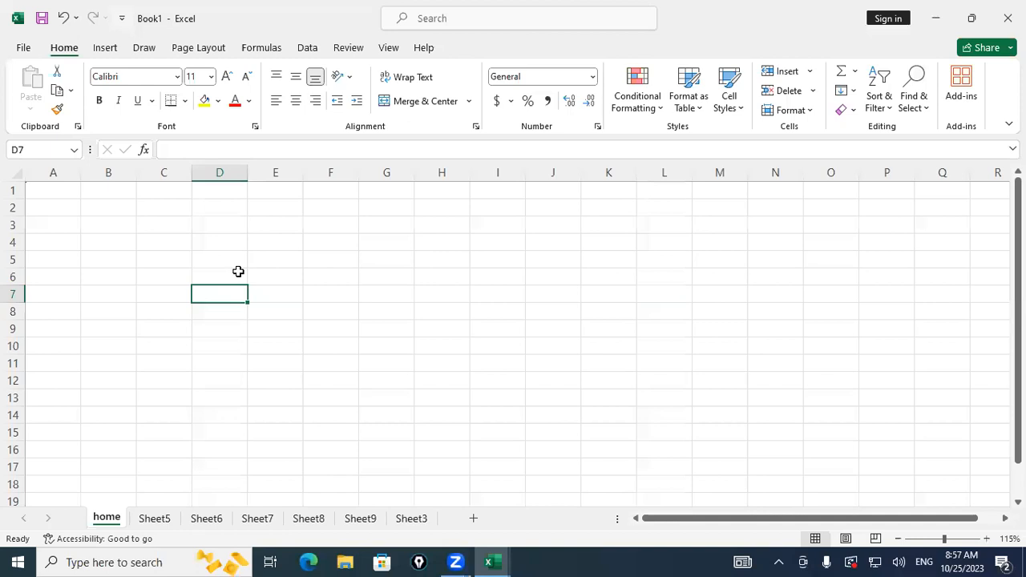
# Enter the headers roll no, name and maths in cells A1 to C1 of the home sheet.
pyautogui.scroll(5, 238, 271)
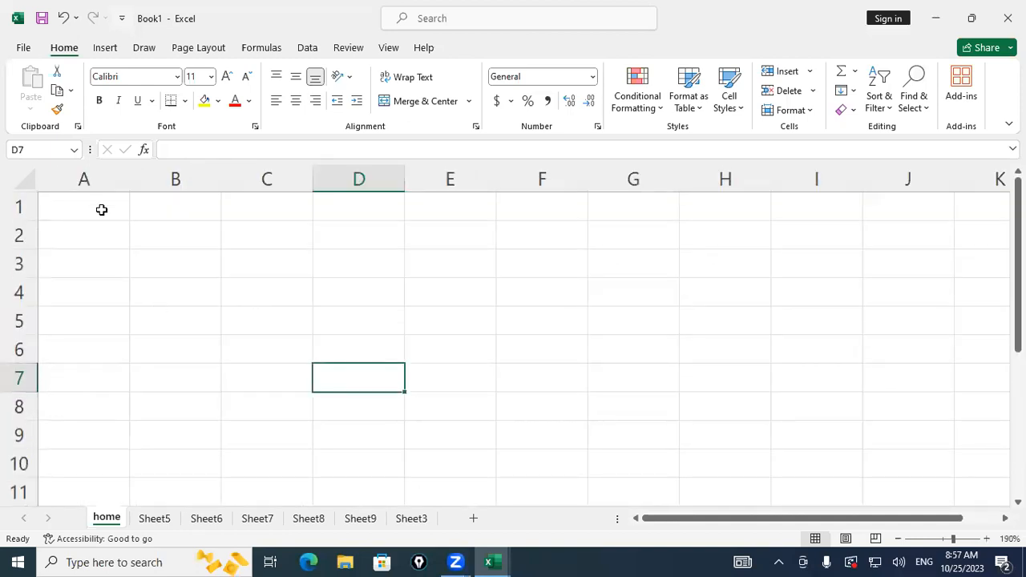
pyautogui.hotkey('ctrl', 'Home')
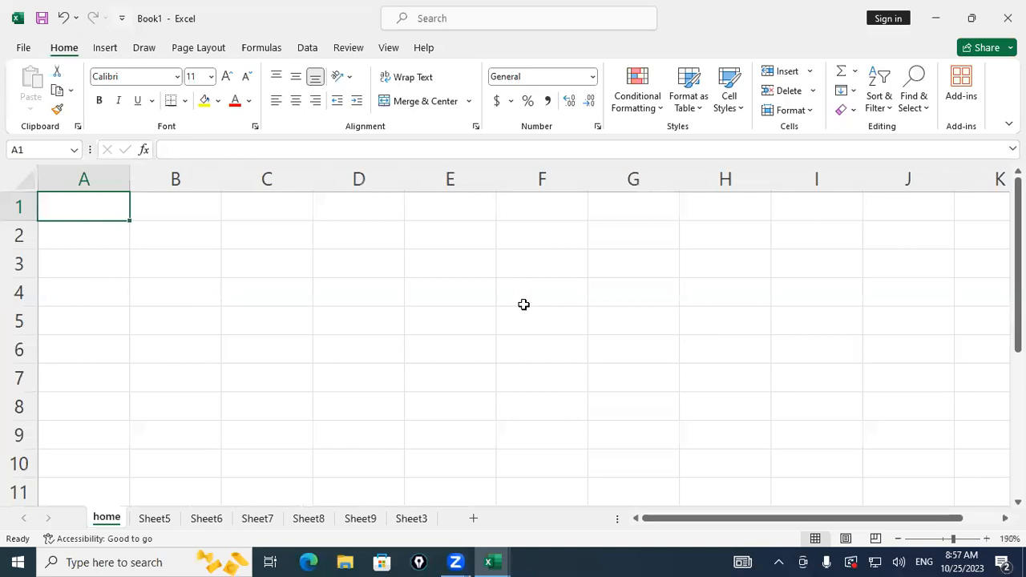
pyautogui.write('roll no')
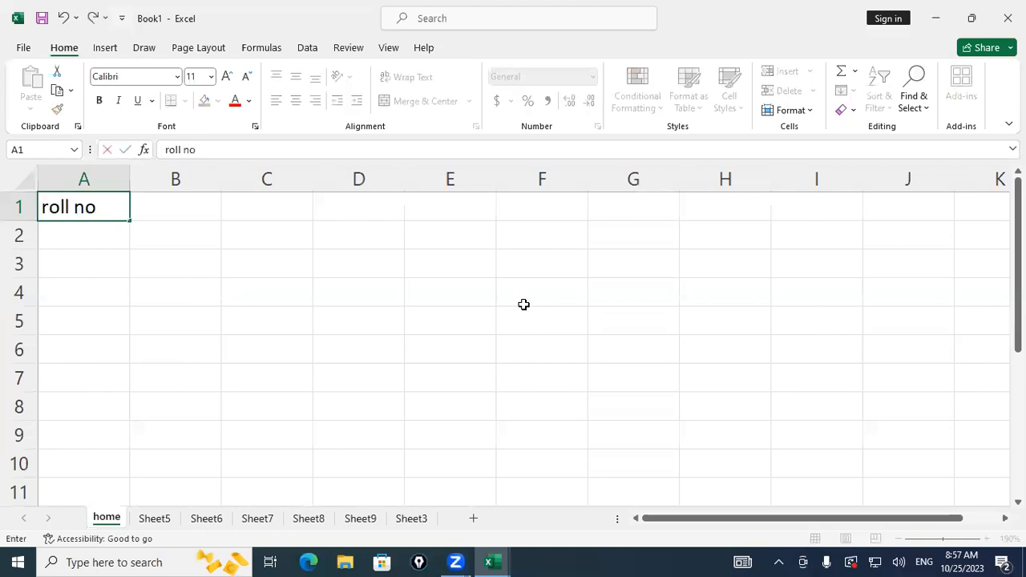
pyautogui.press('Tab')
pyautogui.write('name')
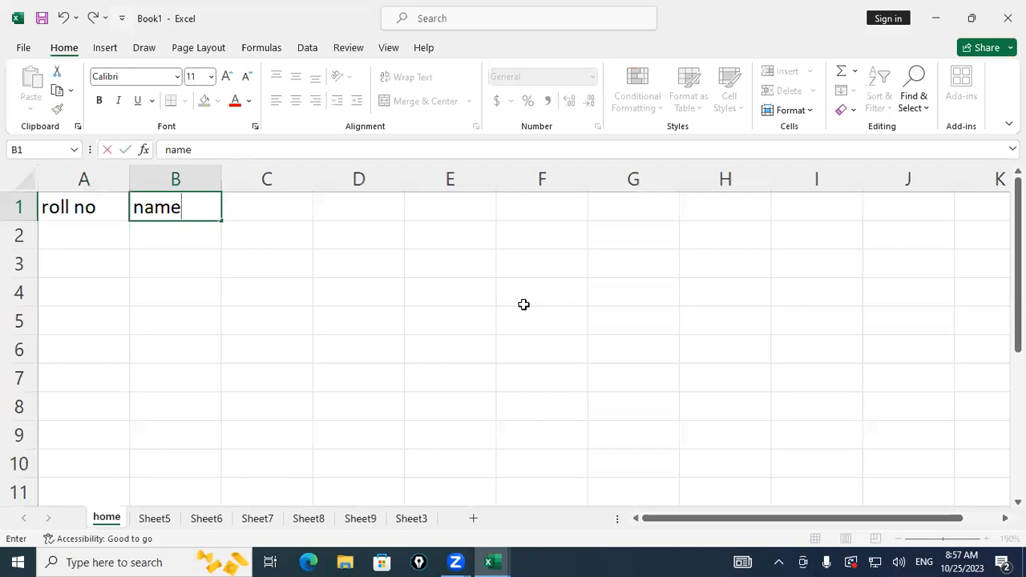
pyautogui.press('Tab')
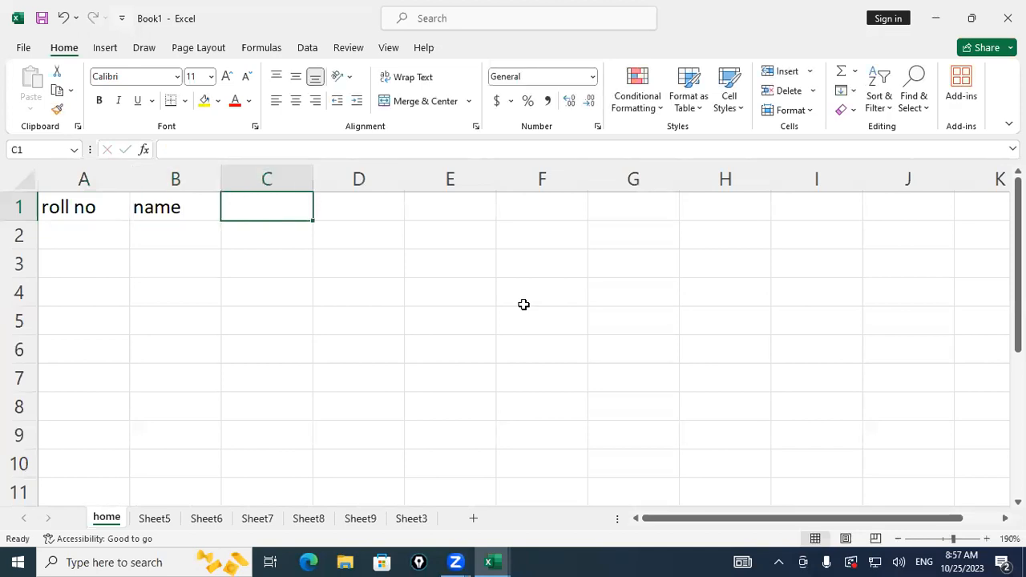
pyautogui.write('maths')
pyautogui.press('Tab')
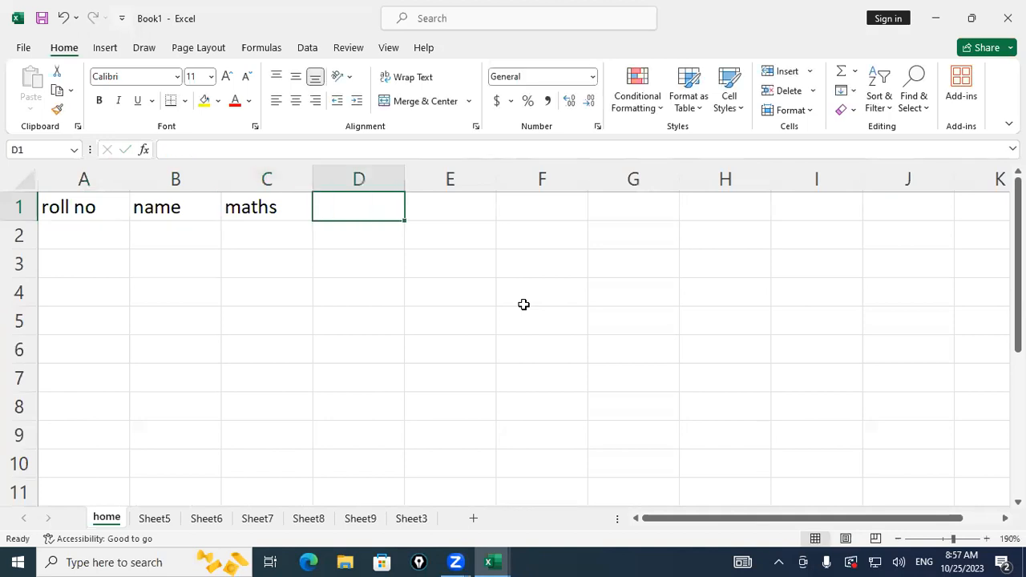
# Continue the header row with eng, sci, total and per in cells D1 to G1.
pyautogui.write('eng')
pyautogui.press('Tab')
pyautogui.write('sci')
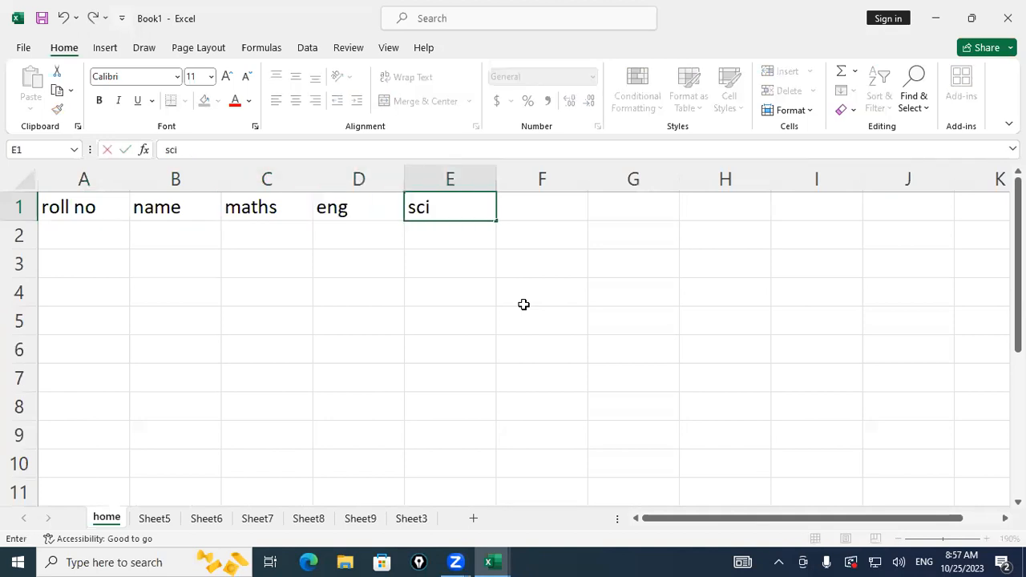
pyautogui.press('Tab')
pyautogui.write('total')
pyautogui.press('Tab')
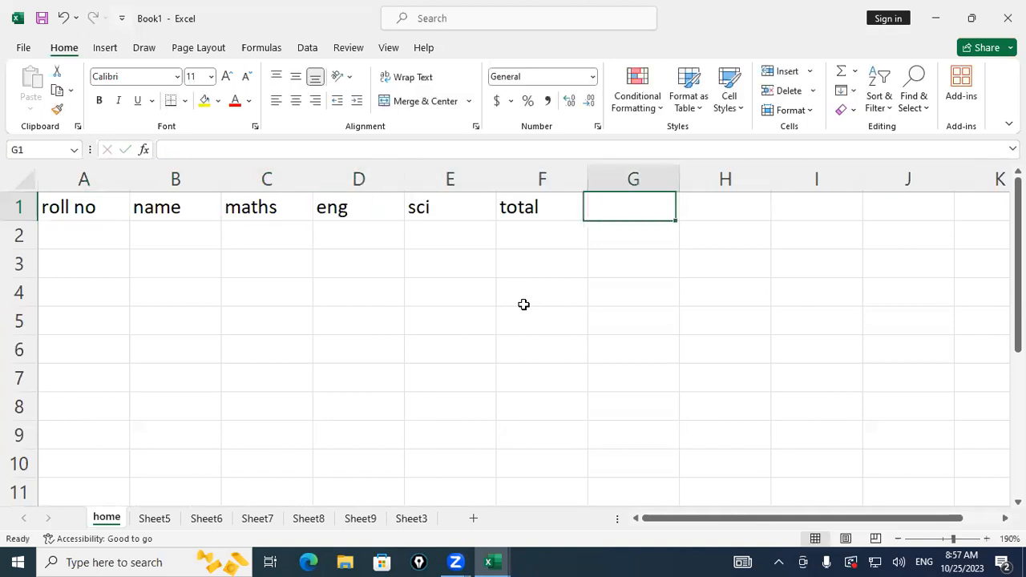
pyautogui.write('per')
pyautogui.press('Return')
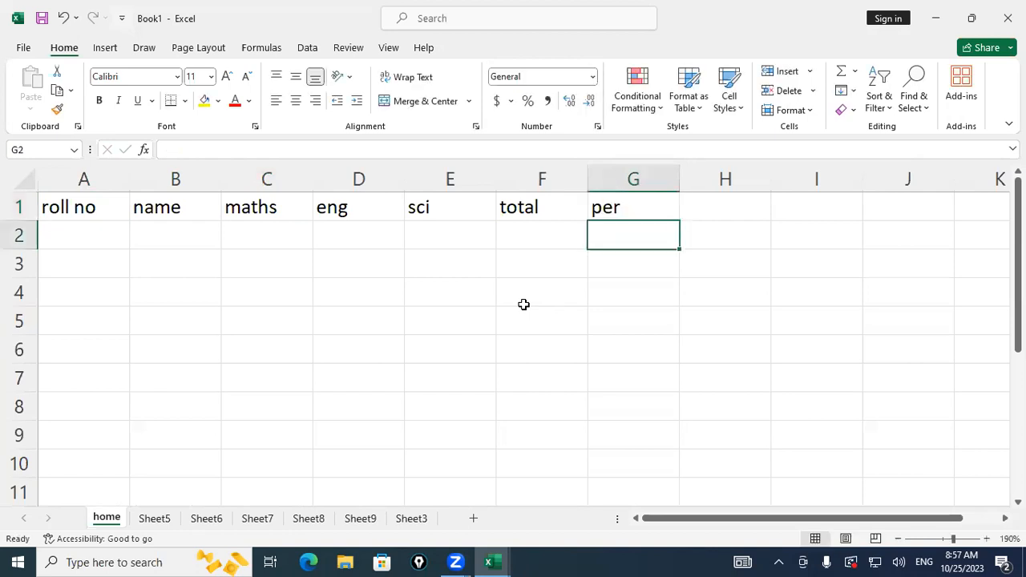
# Enter the roll numbers 1 to 5 in cells A2 to A6.
pyautogui.press('Home')
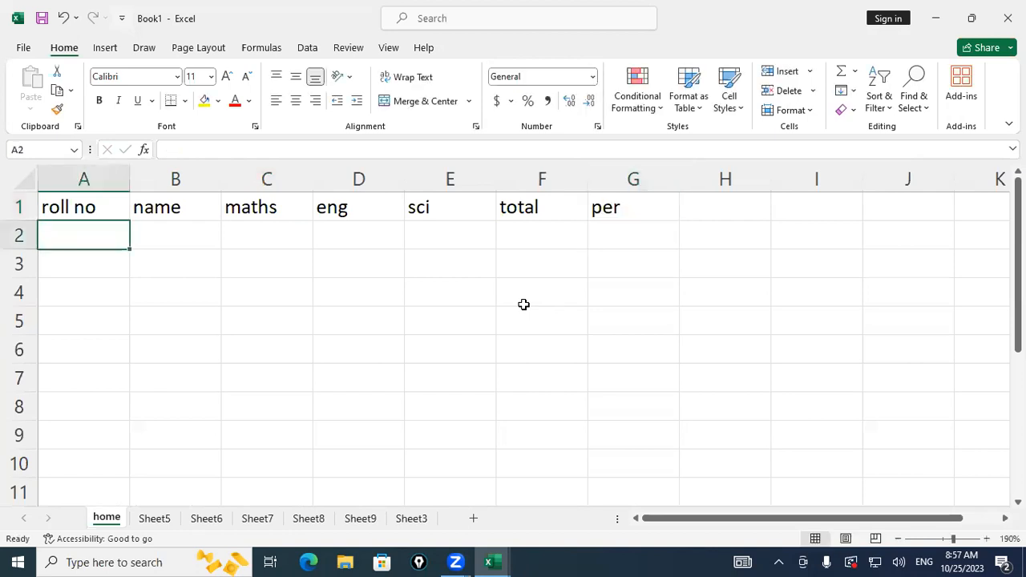
pyautogui.write('1')
pyautogui.press('Return')
pyautogui.write('2')
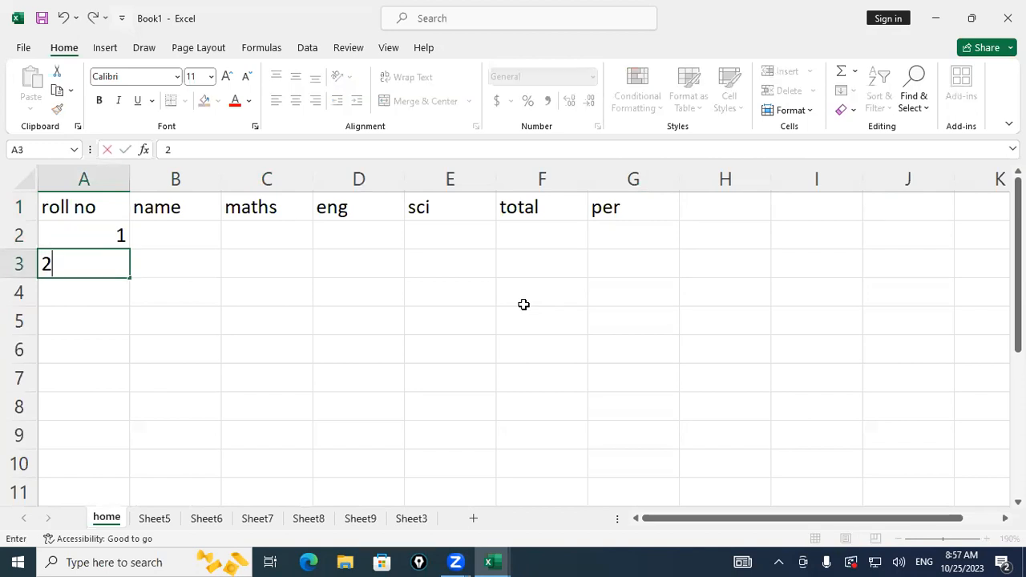
pyautogui.press('Return')
pyautogui.write('3')
pyautogui.press('Return')
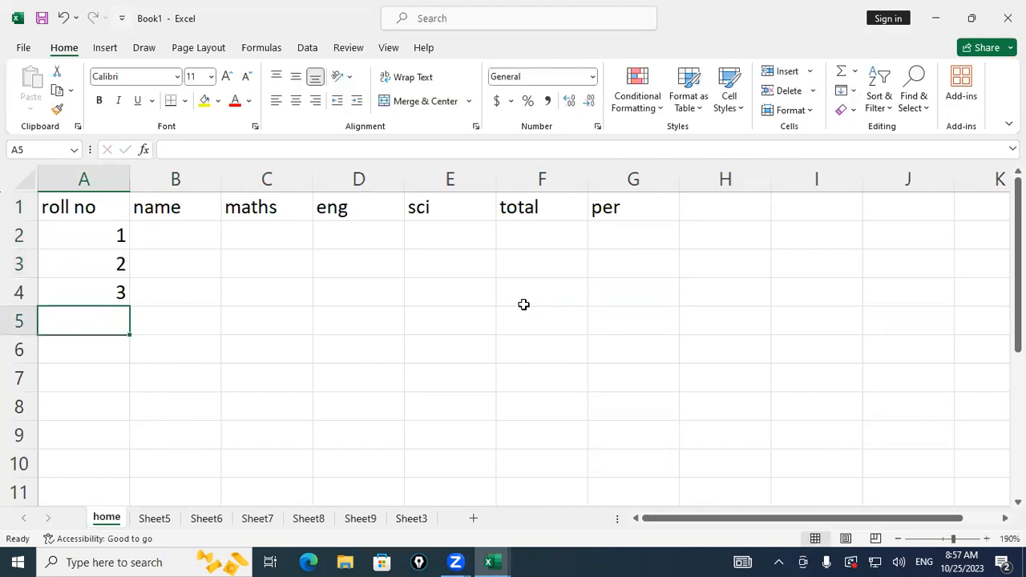
pyautogui.write('4')
pyautogui.press('Return')
pyautogui.write('5')
pyautogui.hotkey('ctrl', 'Return')
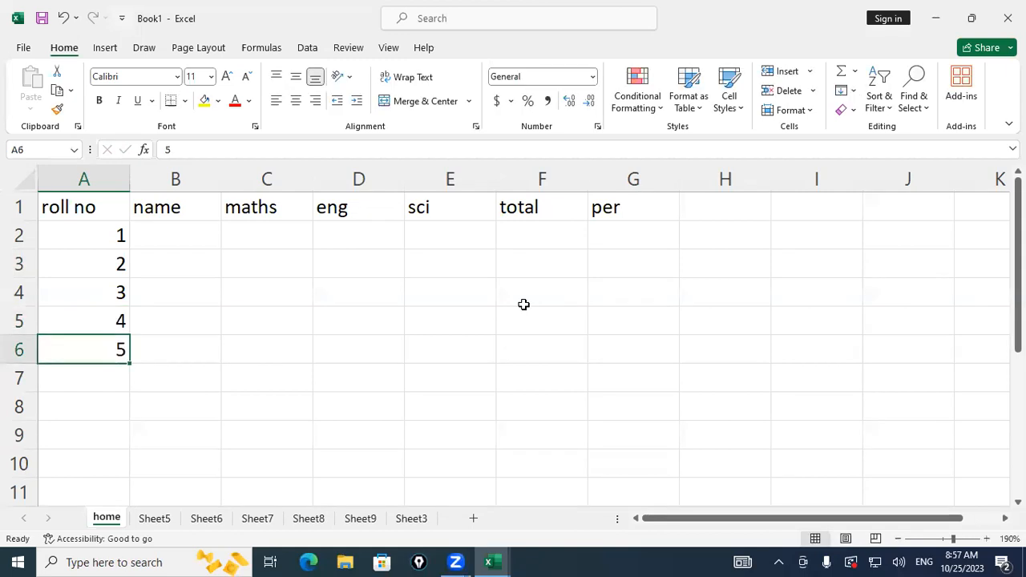
# Clear the roll numbers 3, 4 and 5 from cells A4 to A6.
pyautogui.press('Up')
pyautogui.press('Up')
pyautogui.hotkey('shift', 'Down')
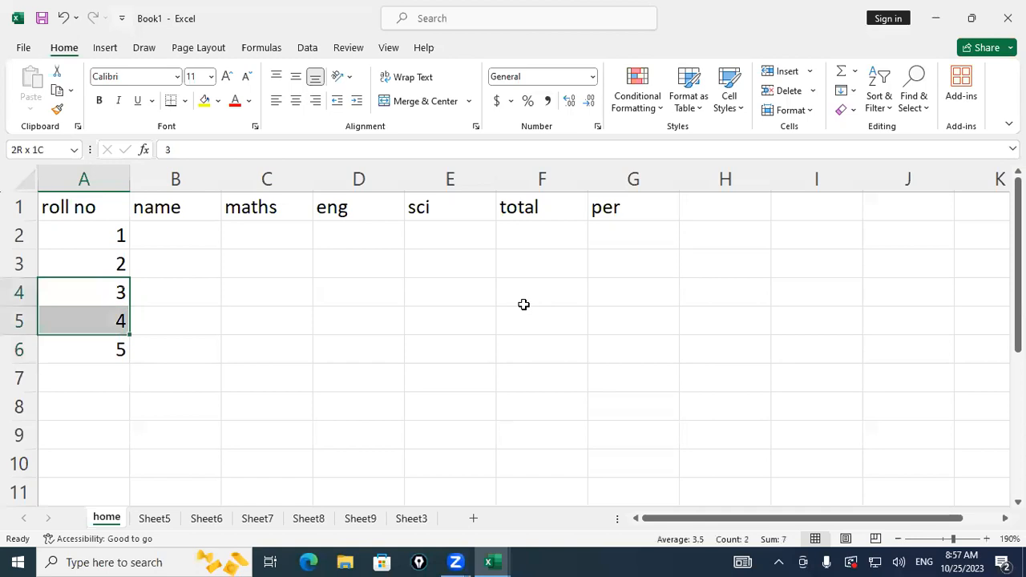
pyautogui.hotkey('shift', 'Down')
pyautogui.press('Delete')
pyautogui.press('Up')
pyautogui.press('Up')
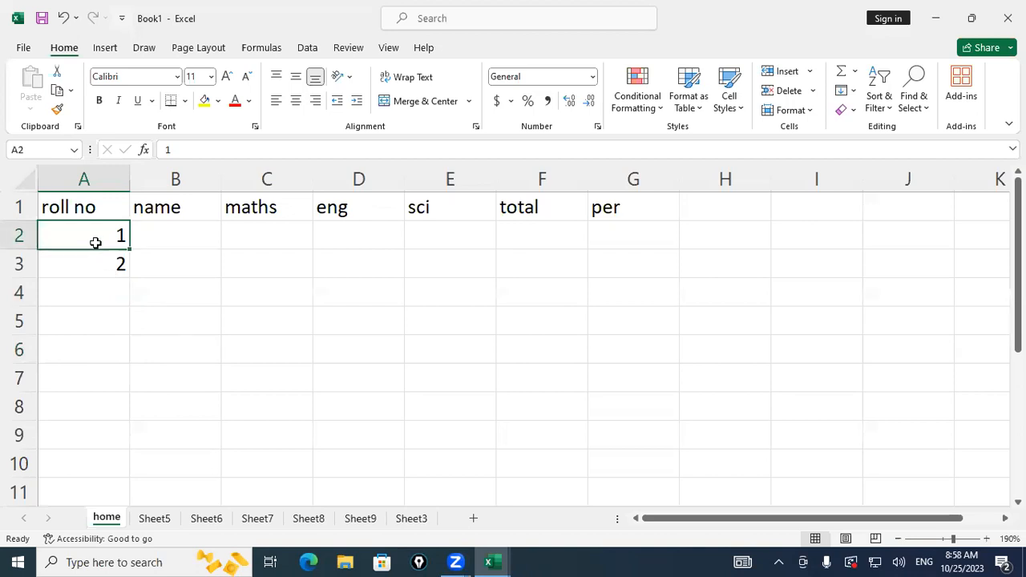
# Extend the roll number series from A2:A3 down to cell A8 with AutoFill.
pyautogui.click(98, 269)
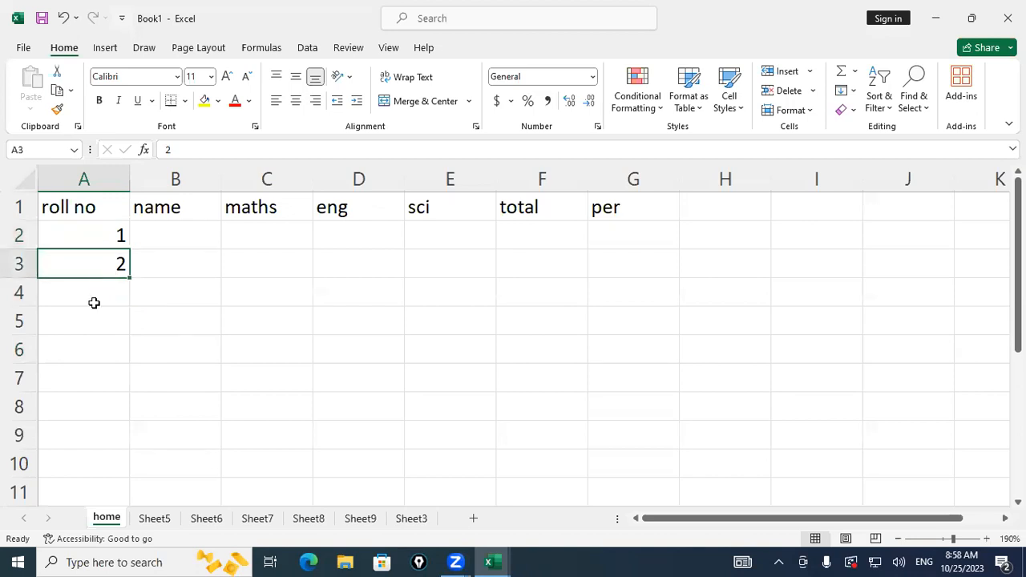
pyautogui.click(93, 320)
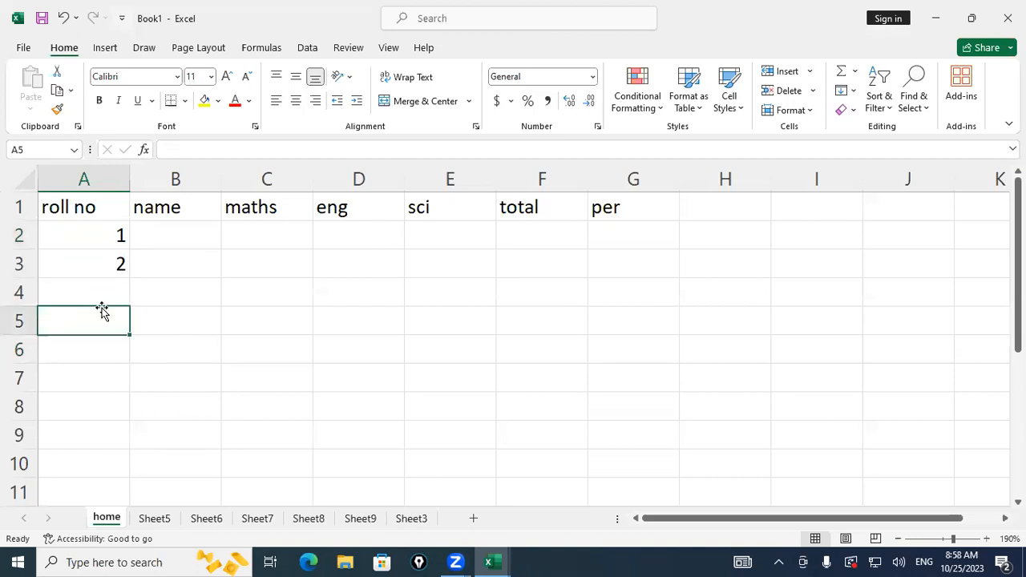
pyautogui.click(100, 367)
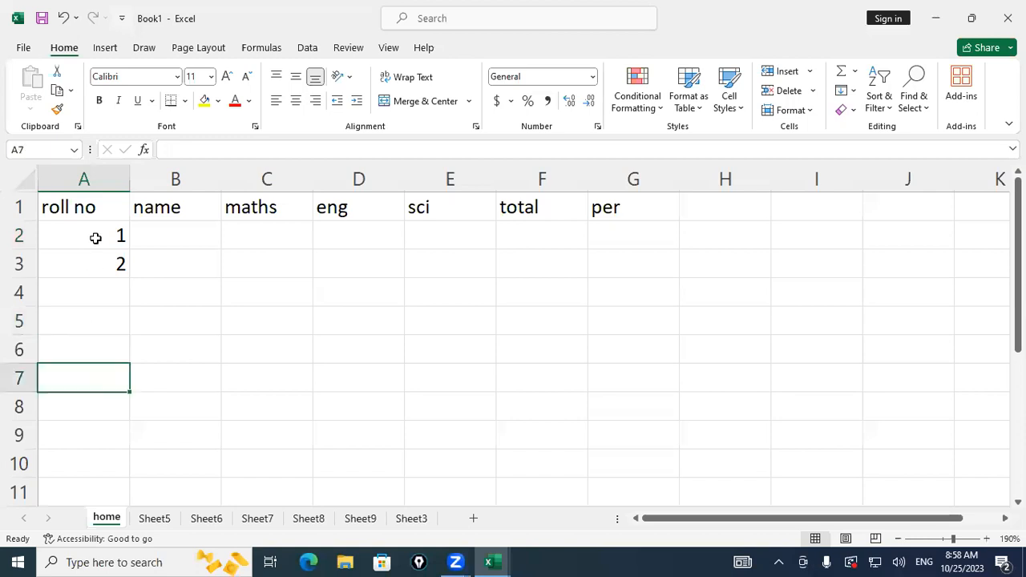
pyautogui.moveTo(96, 237); pyautogui.dragTo(93, 260)
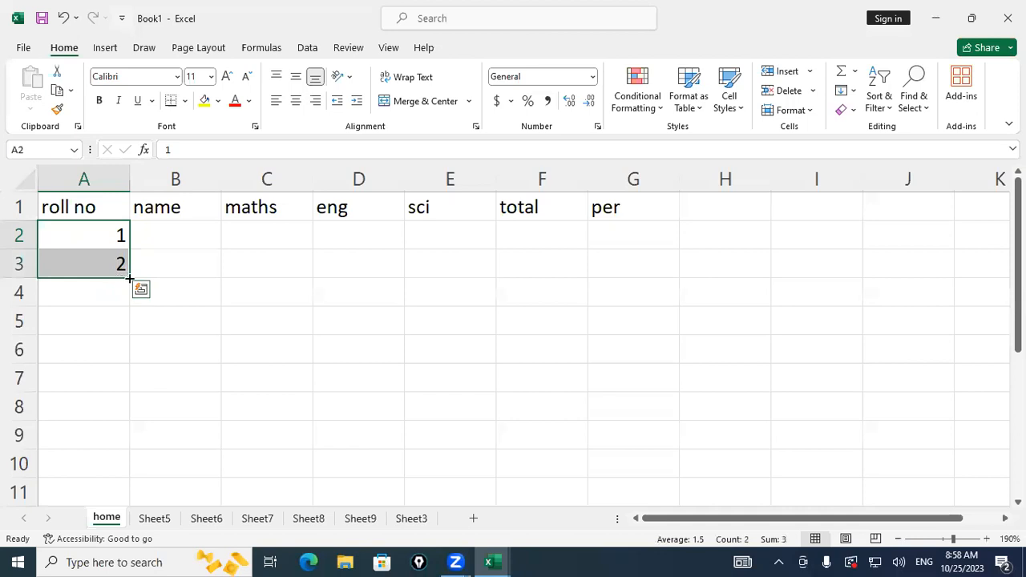
pyautogui.moveTo(129, 278); pyautogui.dragTo(133, 380)
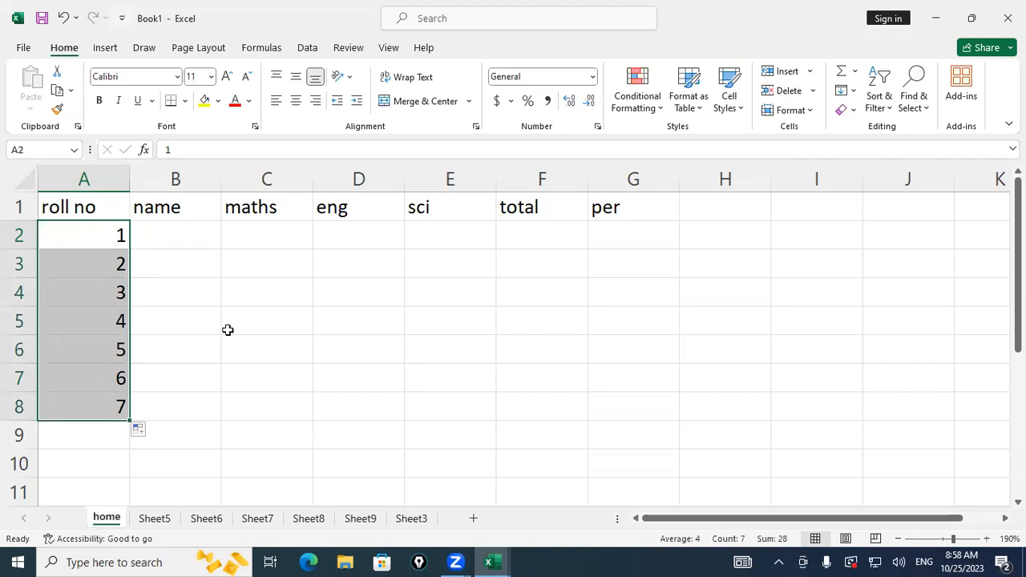
# Enter Sunday in H2 and AutoFill the weekday names down to H8.
pyautogui.click(709, 237)
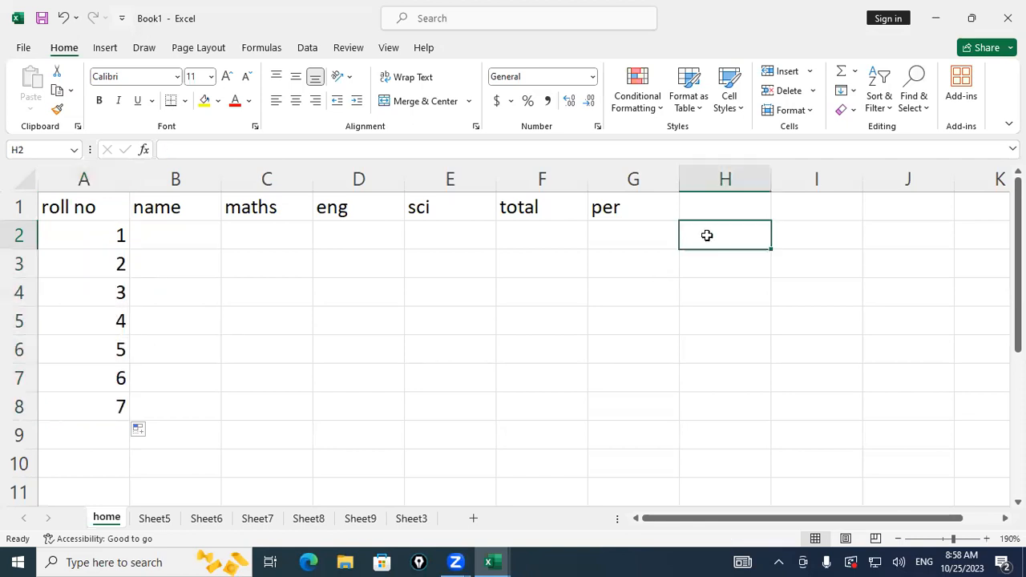
pyautogui.write('s')
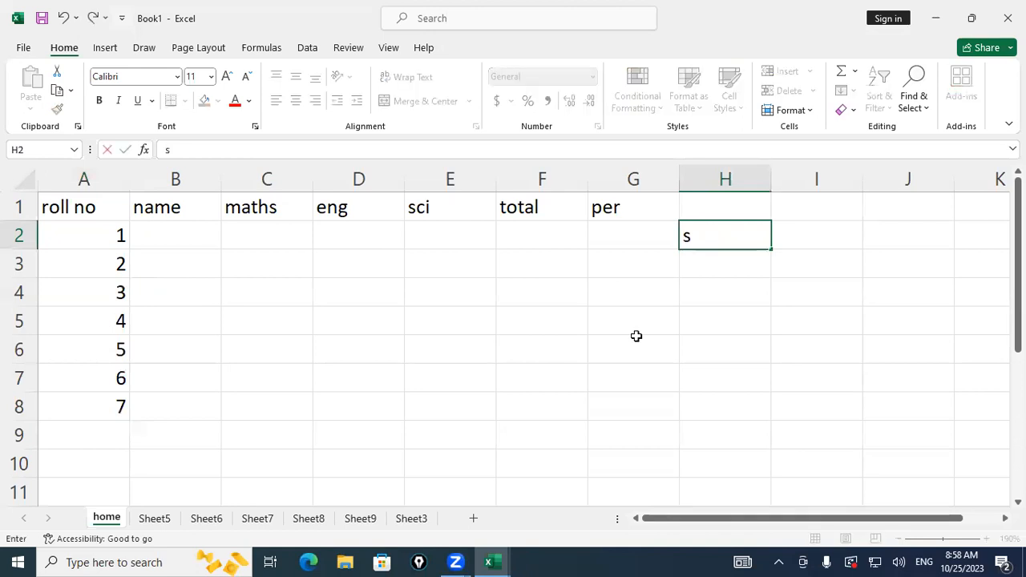
pyautogui.write('unday')
pyautogui.press('Return')
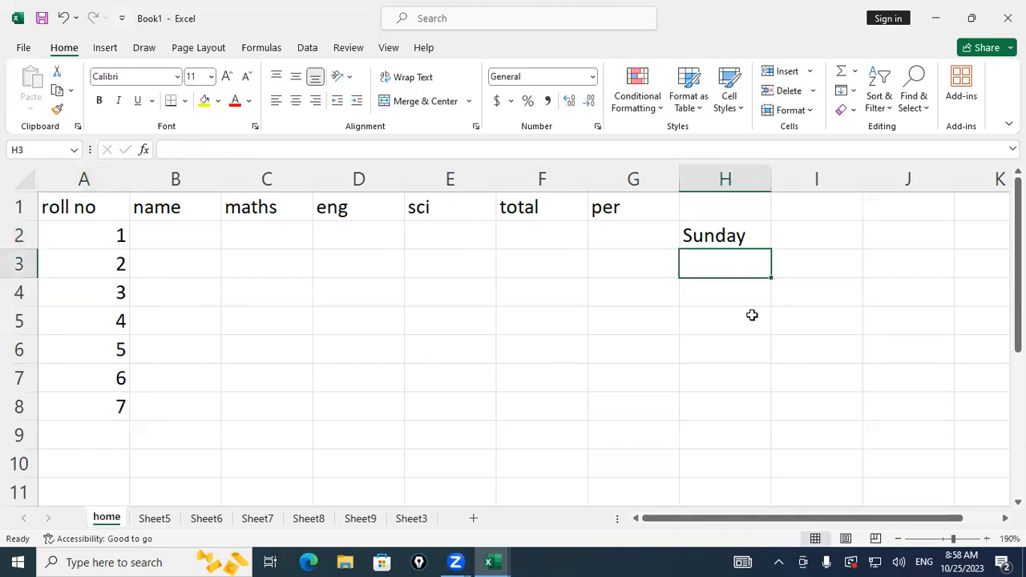
pyautogui.click(745, 243)
pyautogui.moveTo(771, 249); pyautogui.dragTo(748, 408)
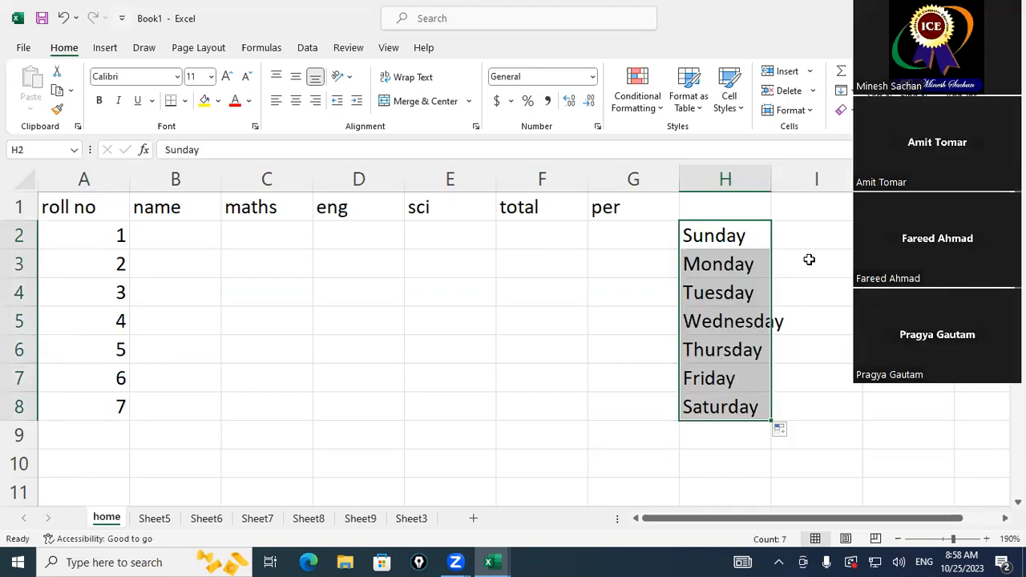
# Enter jan in I2 and AutoFill the month abbreviations down to I10.
pyautogui.press('Right')
pyautogui.write('jan')
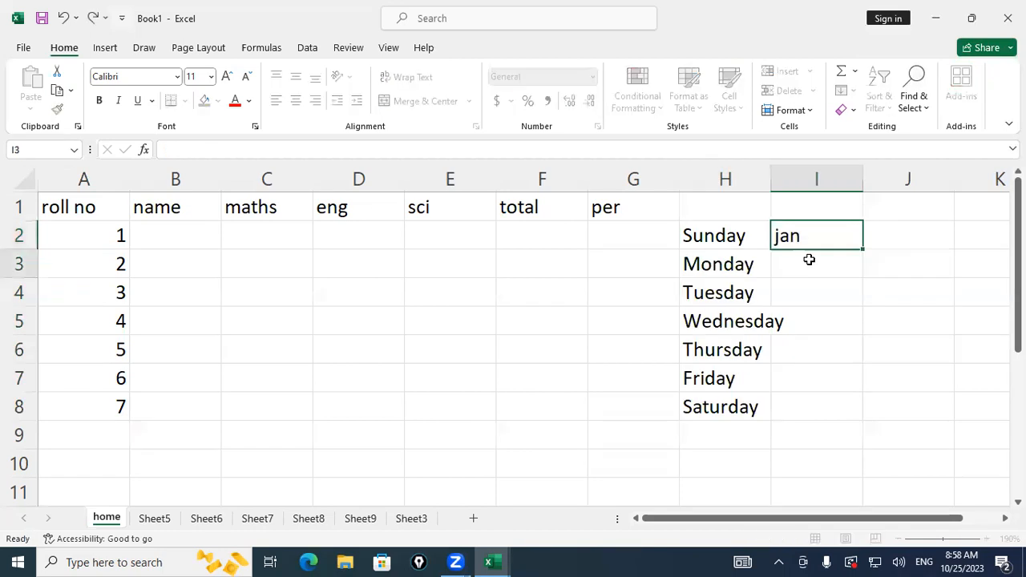
pyautogui.hotkey('ctrl', 'Return')
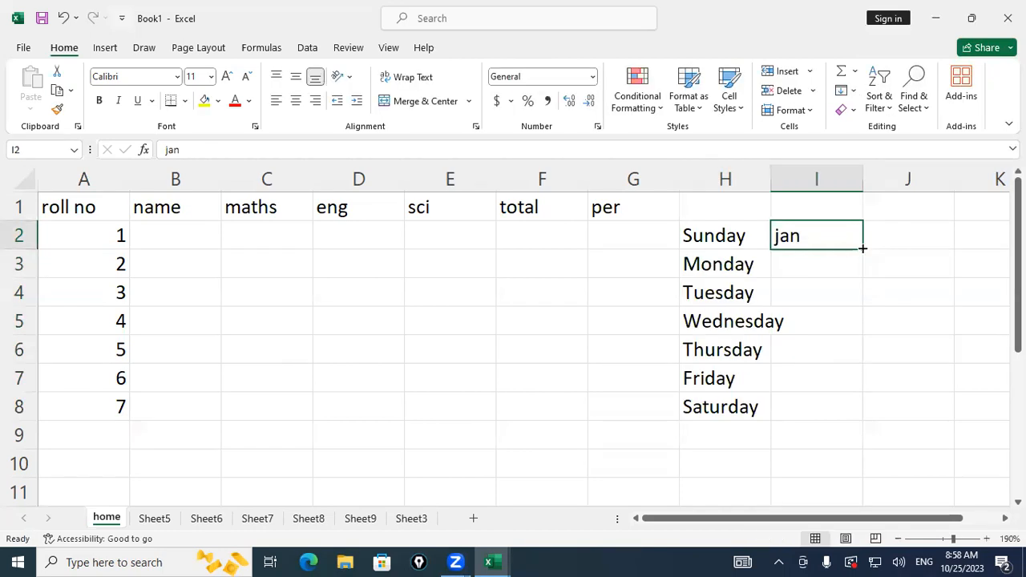
pyautogui.moveTo(840, 411); pyautogui.dragTo(839, 466)
# Clear the weekday and month lists in H2:I10 and reduce the selection to H2.
pyautogui.moveTo(713, 233); pyautogui.dragTo(716, 290)
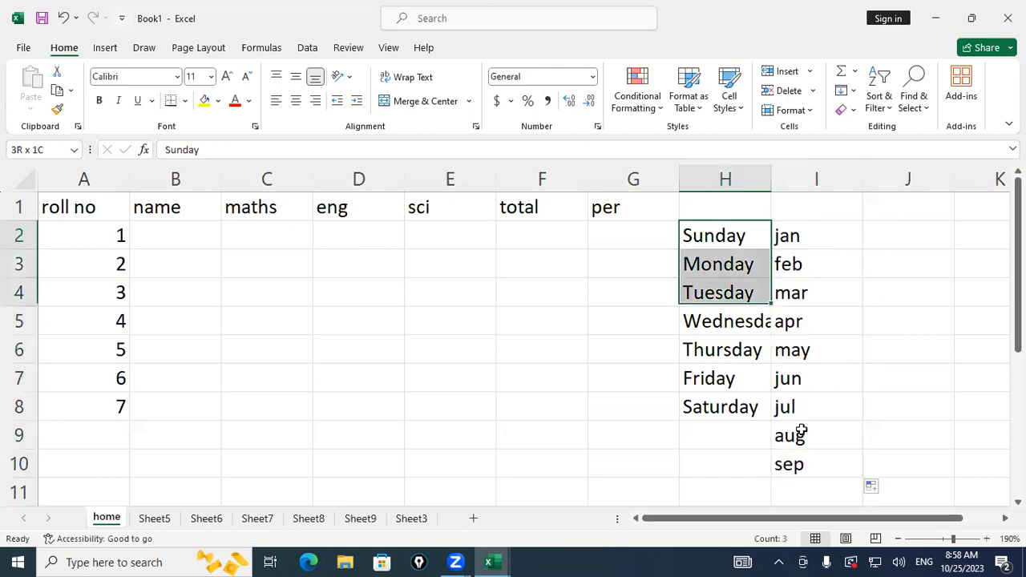
pyautogui.keyDown('shift'); pyautogui.click(802, 464); pyautogui.keyUp('shift')
pyautogui.press('Delete')
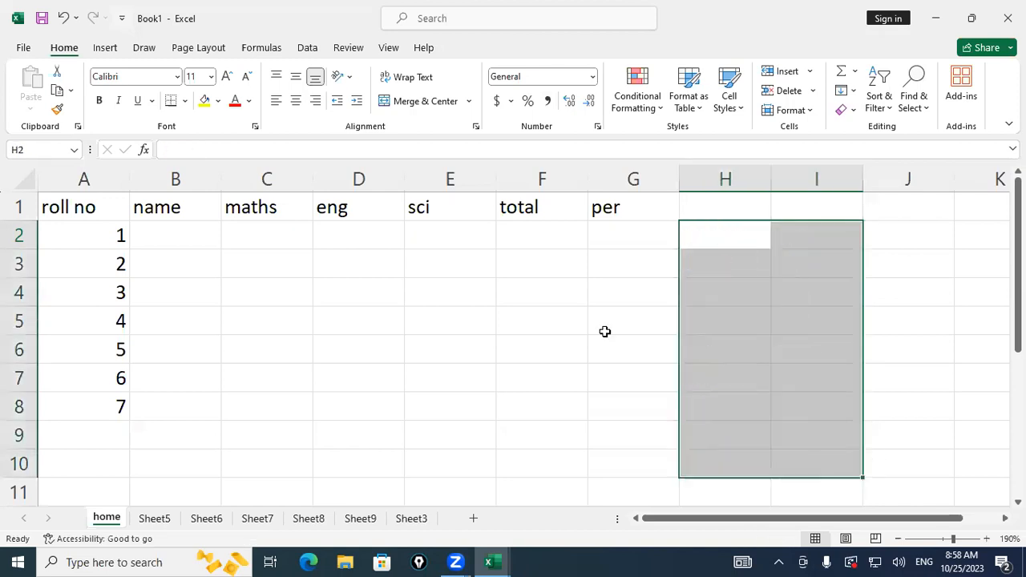
pyautogui.hotkey('shift', 'BackSpace')
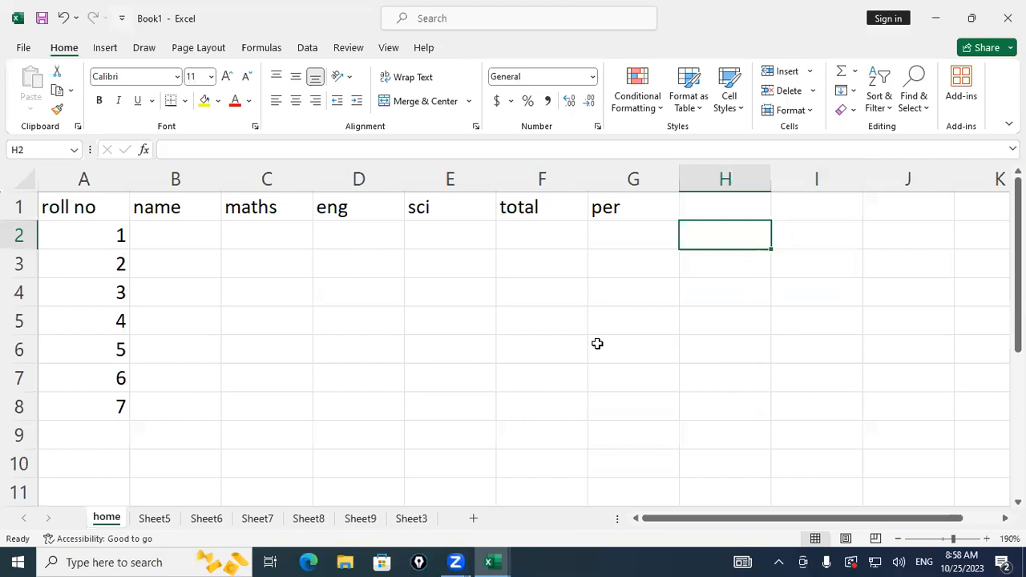
# Enter 10, 5 and 1 in H2:H4, then AutoFill the descending series from H2:H3 down to H9.
pyautogui.write('10')
pyautogui.press('Return')
pyautogui.write('5')
pyautogui.press('Return')
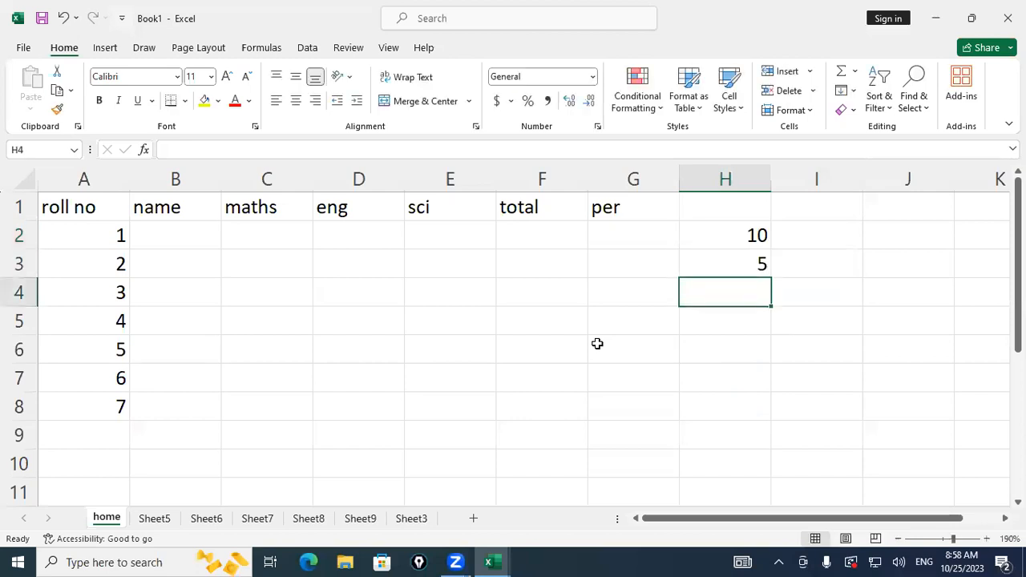
pyautogui.write('1')
pyautogui.press('Return')
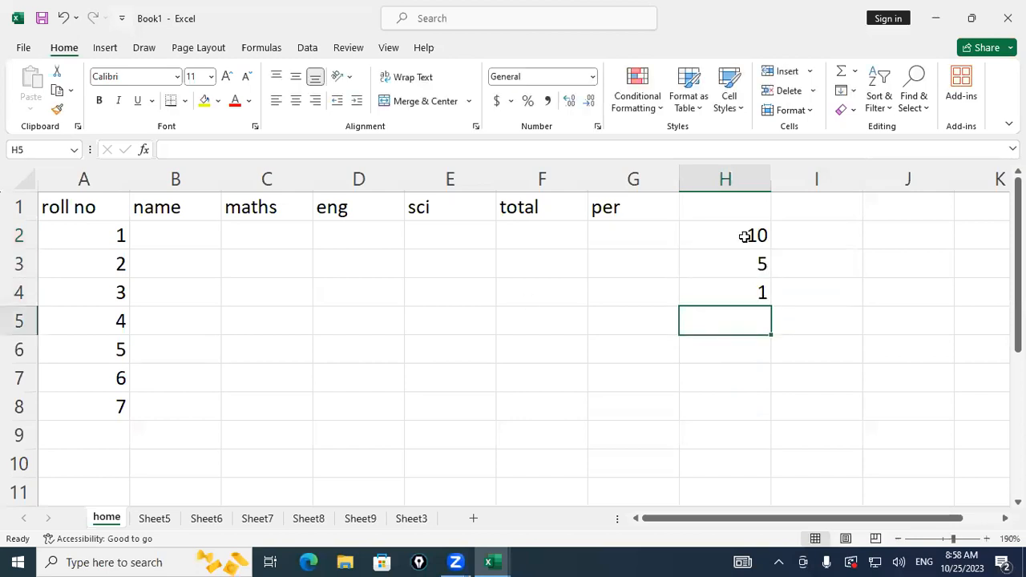
pyautogui.moveTo(741, 234); pyautogui.dragTo(764, 450)
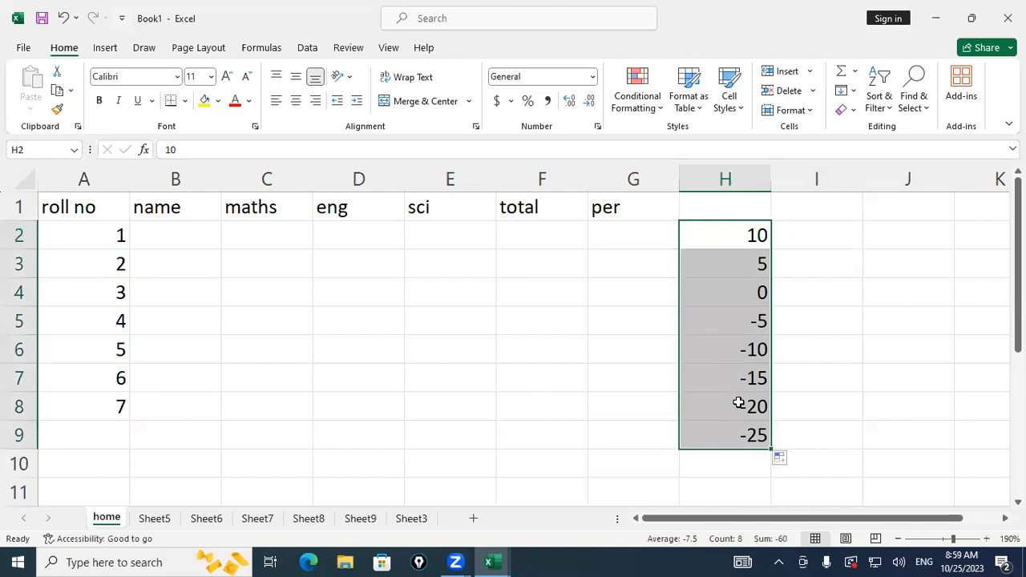
# Replace the series in H2:H9 with 1-jan-23 and 1-feb-23, then AutoFill the monthly dates from H2:H3 down to H8.
pyautogui.press('Delete')
pyautogui.hotkey('shift', 'BackSpace')
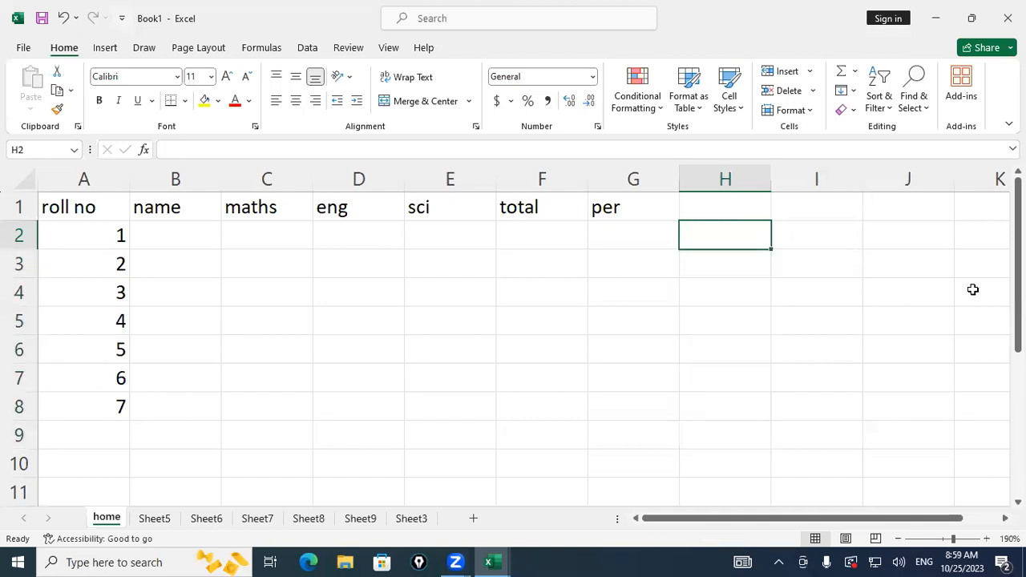
pyautogui.write('1-')
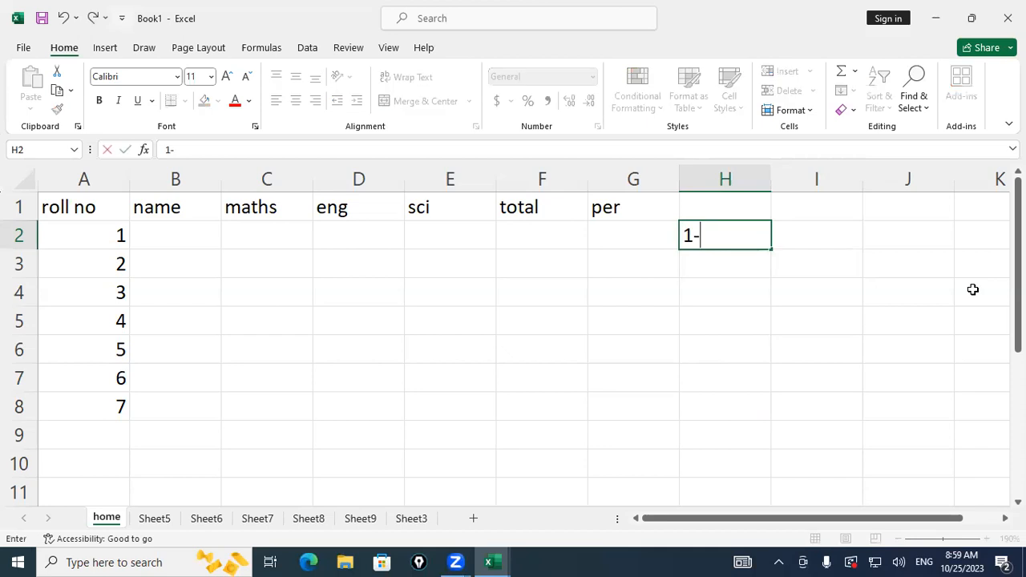
pyautogui.write('jan-23')
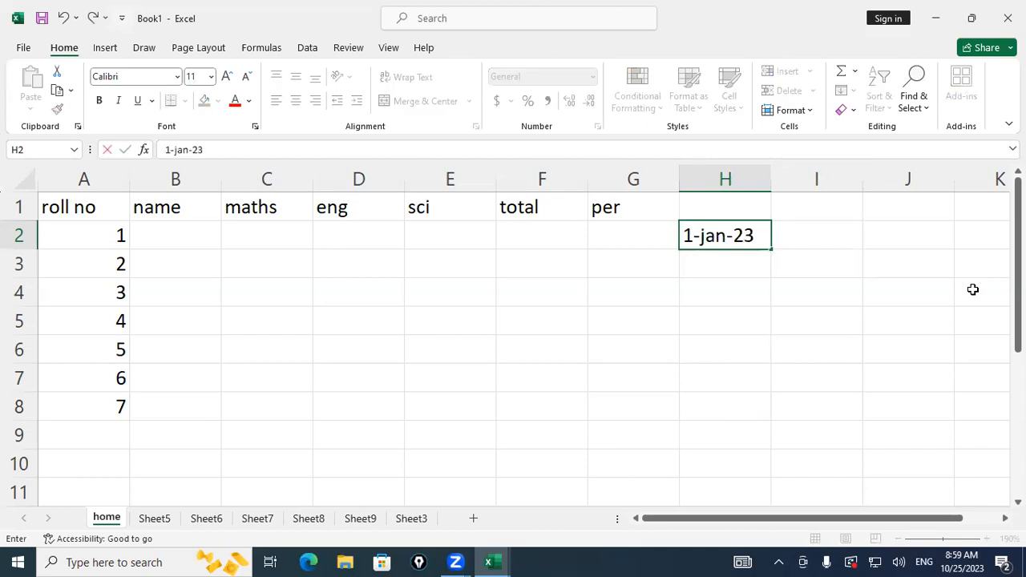
pyautogui.press('Return')
pyautogui.press('BackSpace')
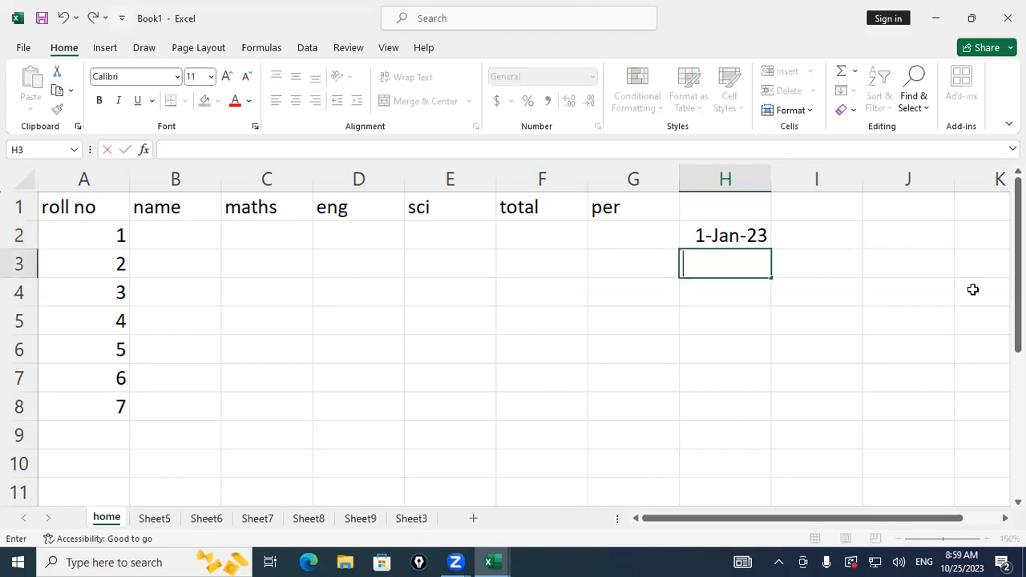
pyautogui.write('1-feb-')
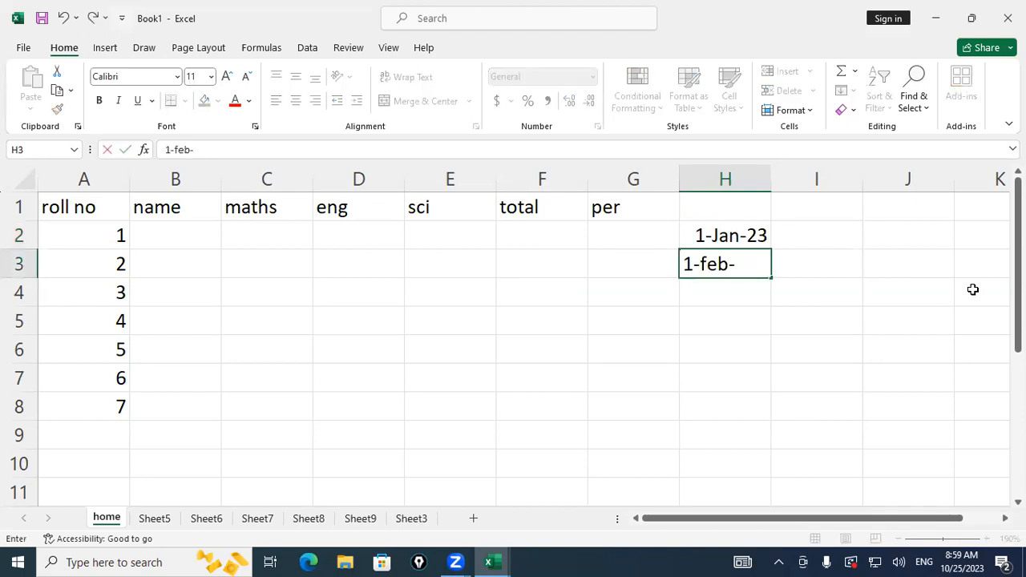
pyautogui.write('23')
pyautogui.press('Return')
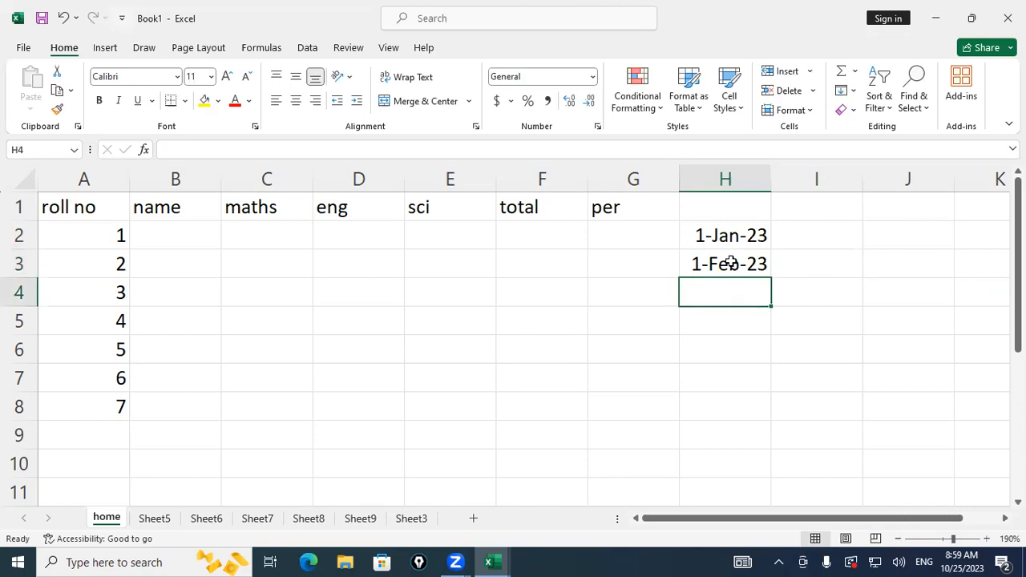
pyautogui.moveTo(729, 231); pyautogui.dragTo(745, 397)
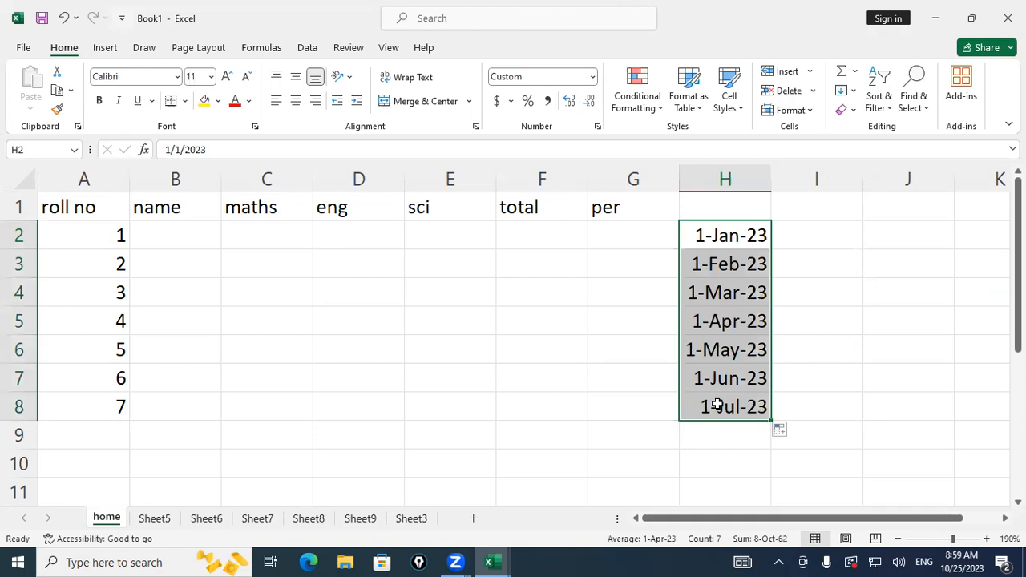
# Clear the AutoFilled dates from H2:H8.
pyautogui.press('Delete')
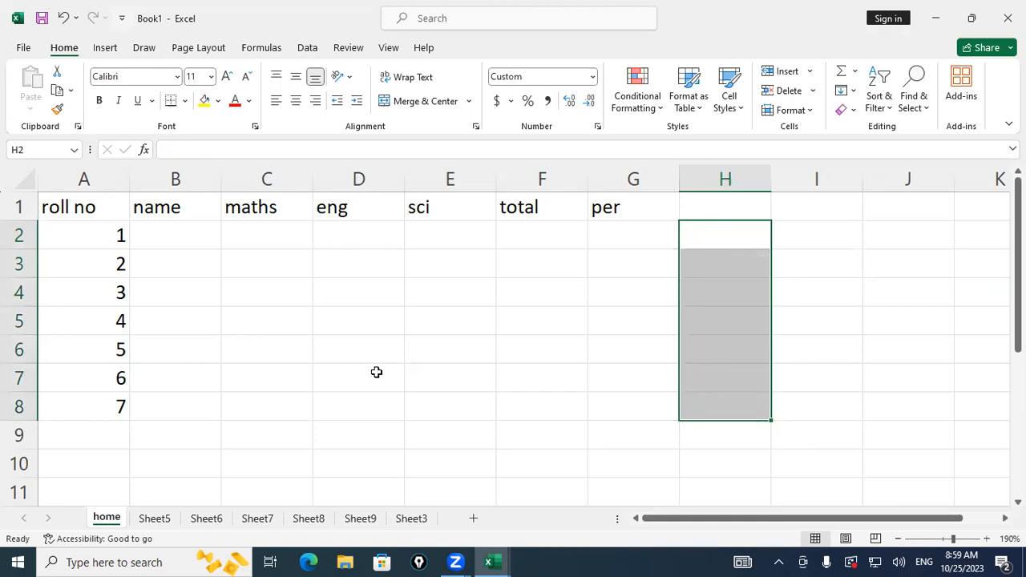
pyautogui.click(376, 369)
# Enter the first names of the students with roll numbers 1 to 3 in B2:B4.
pyautogui.click(171, 242)
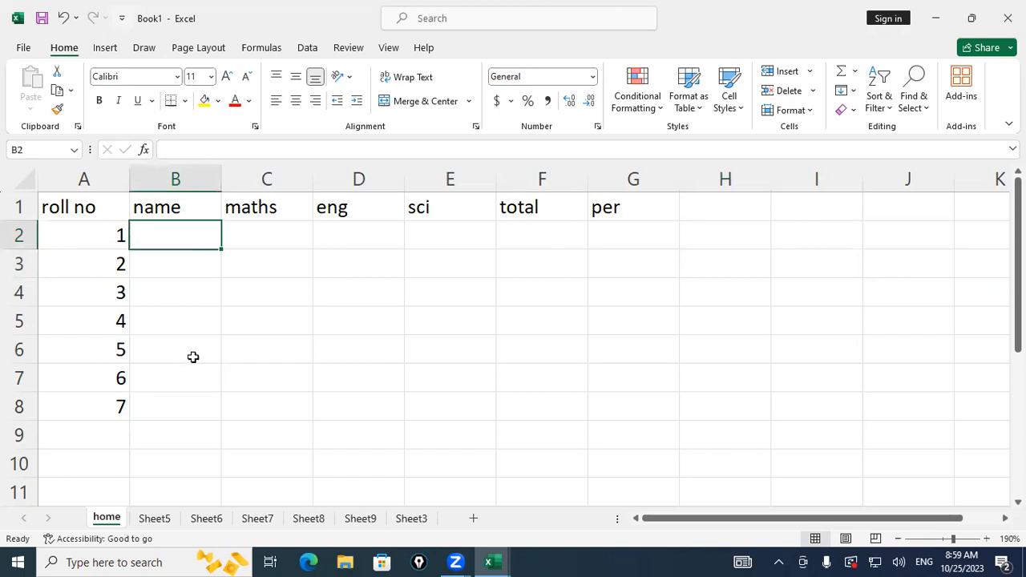
pyautogui.write('am')
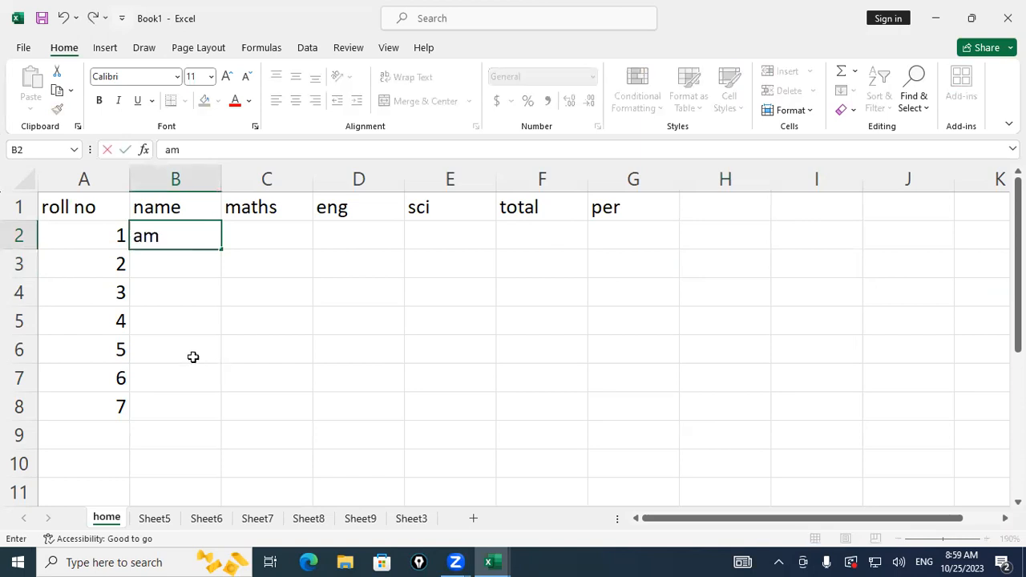
pyautogui.write('it')
pyautogui.press('Return')
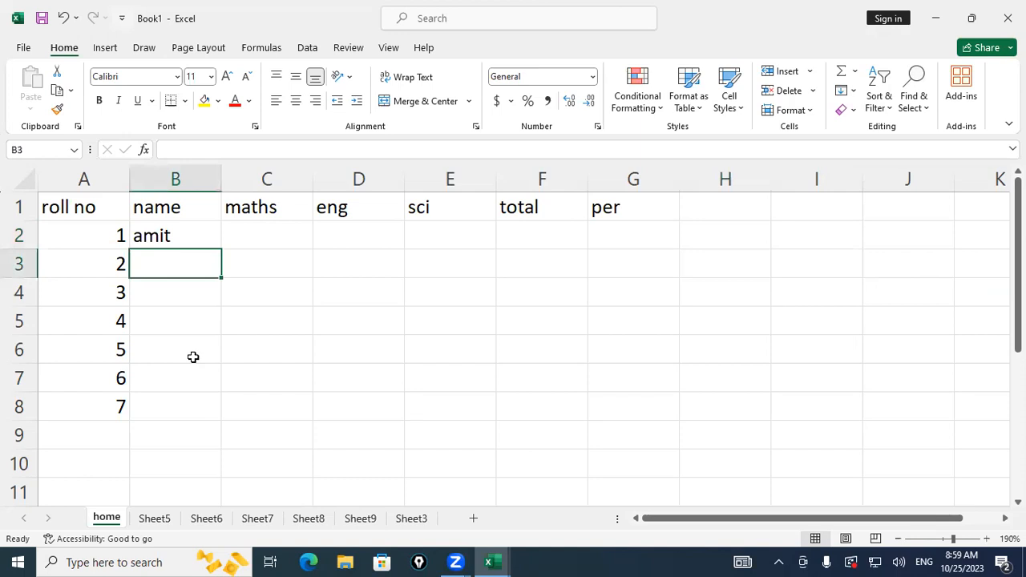
pyautogui.write('anami')
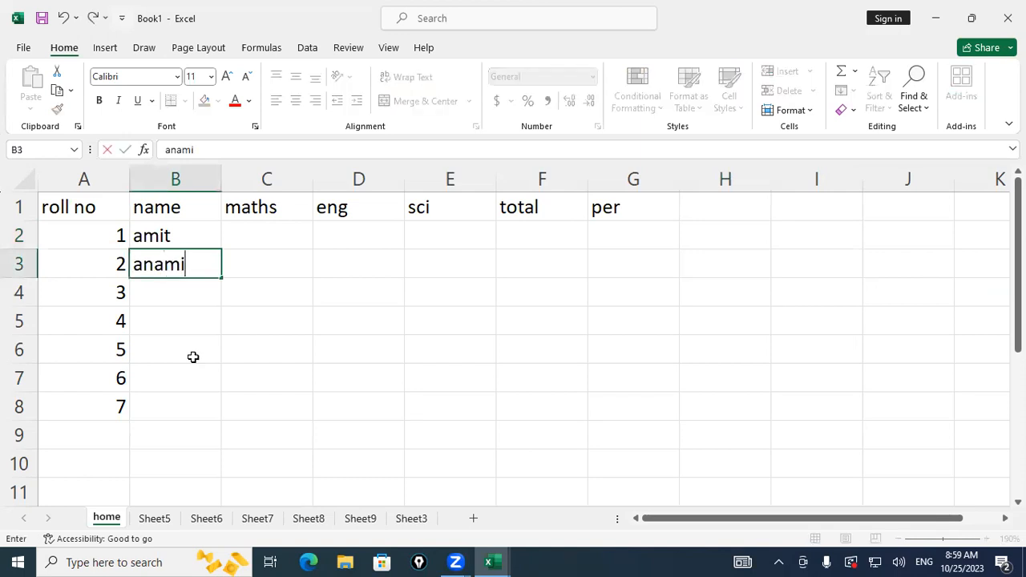
pyautogui.write('ka')
pyautogui.press('Return')
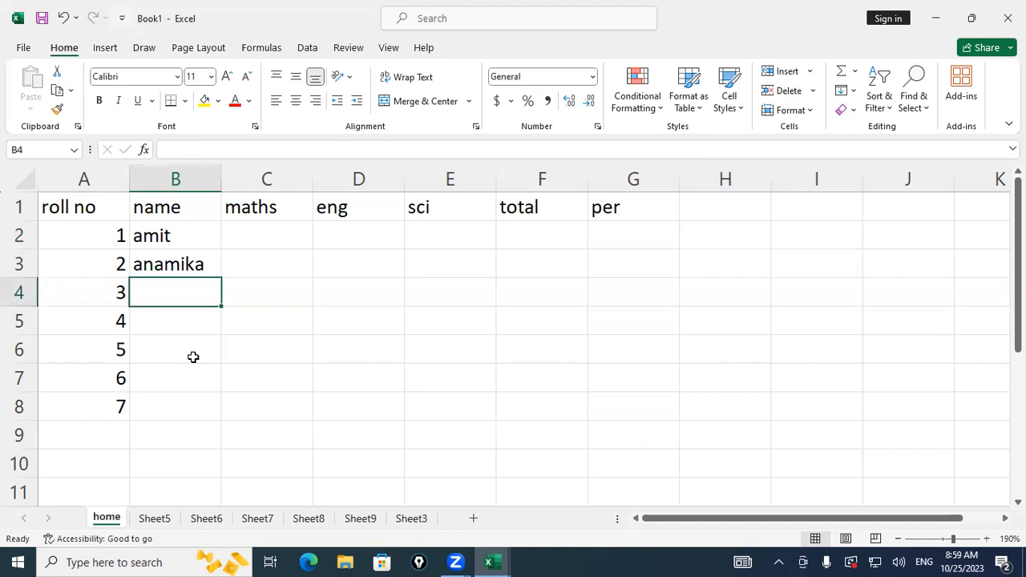
pyautogui.write('an')
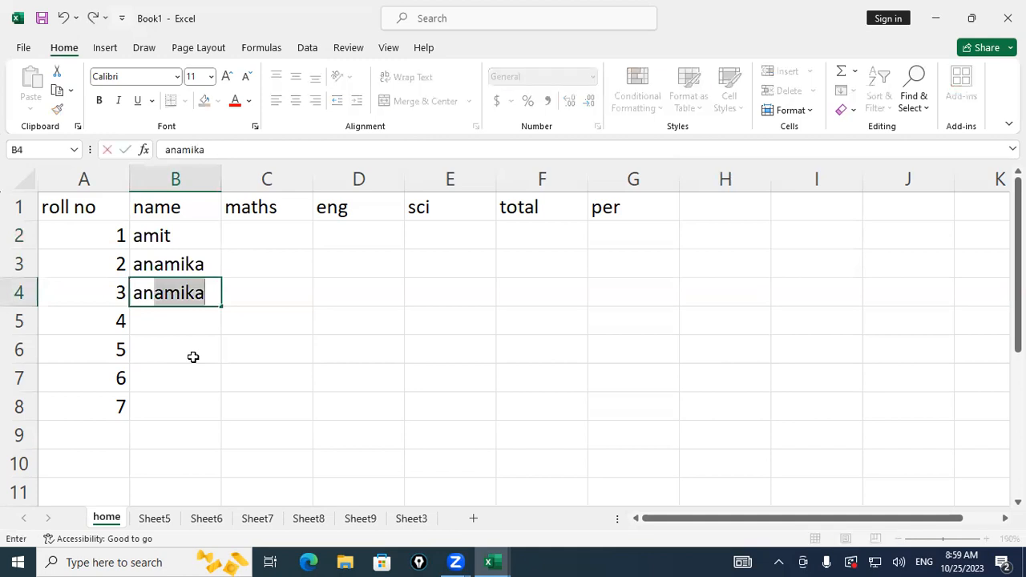
pyautogui.write('any')
pyautogui.write('a')
pyautogui.press('Return')
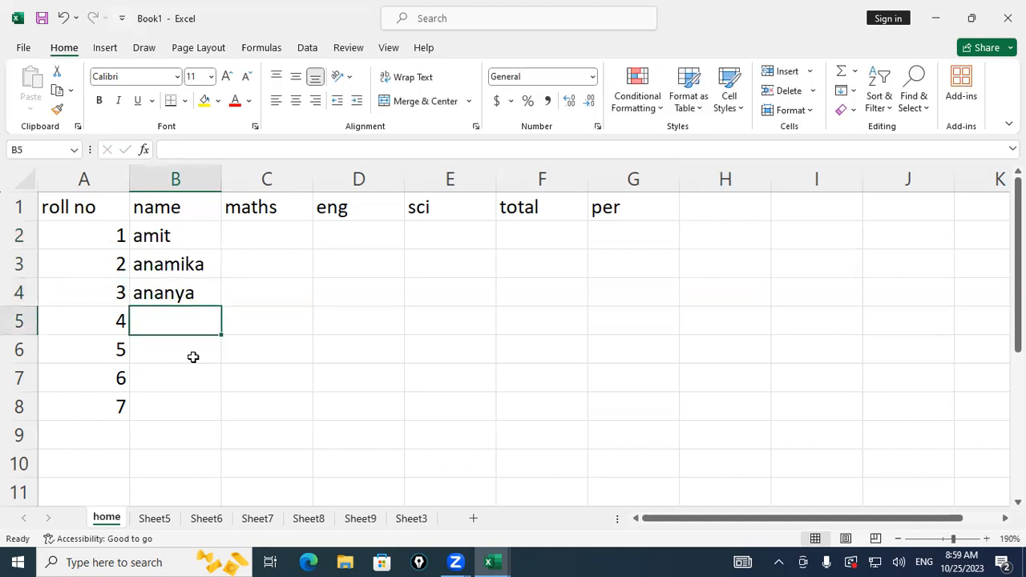
# Fill in the first names of the students with roll numbers 4 to 7 in B5:B8.
pyautogui.write('anjali')
pyautogui.press('Return')
pyautogui.write('a')
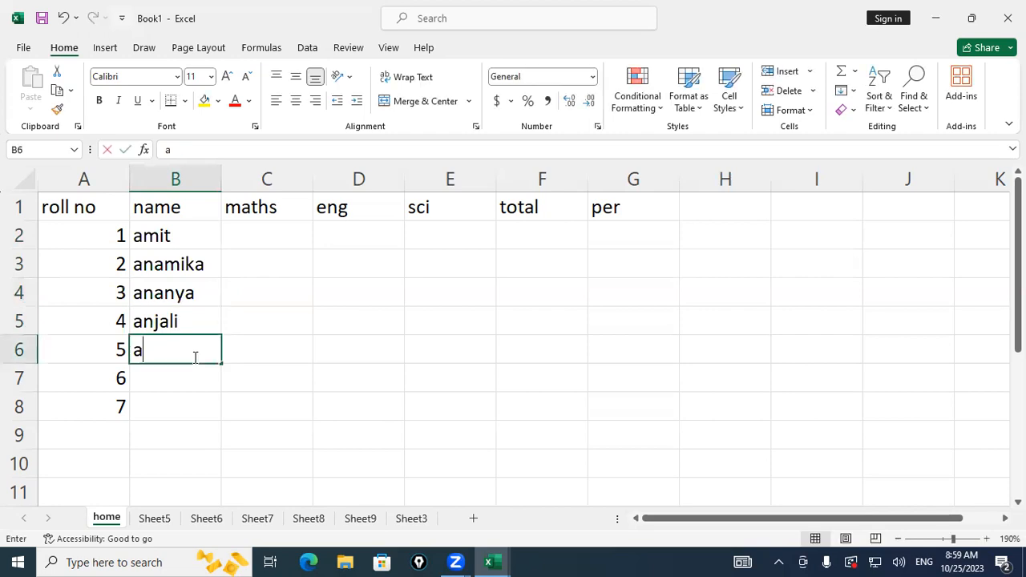
pyautogui.write('shu')
pyautogui.press('Return')
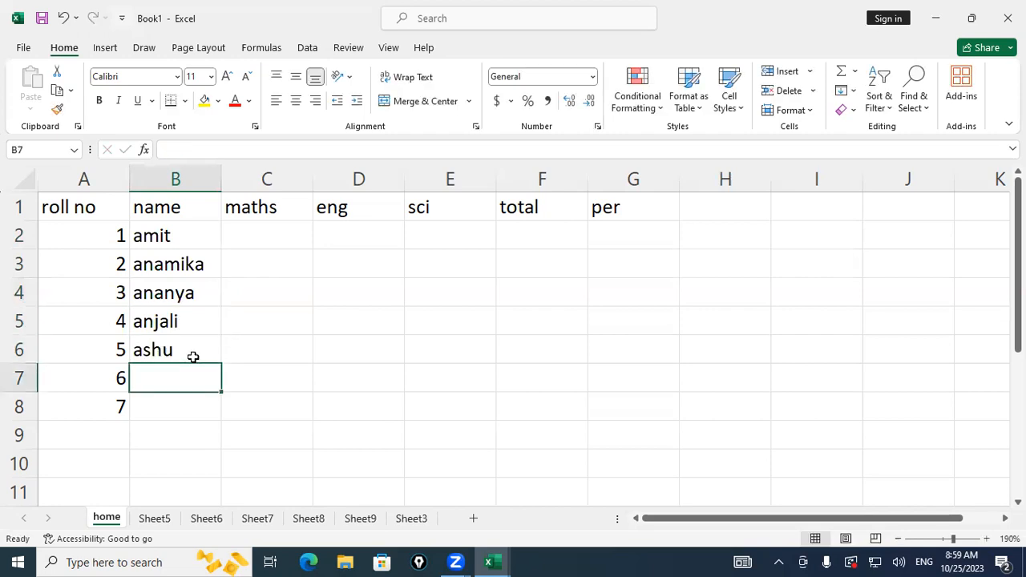
pyautogui.write('ab')
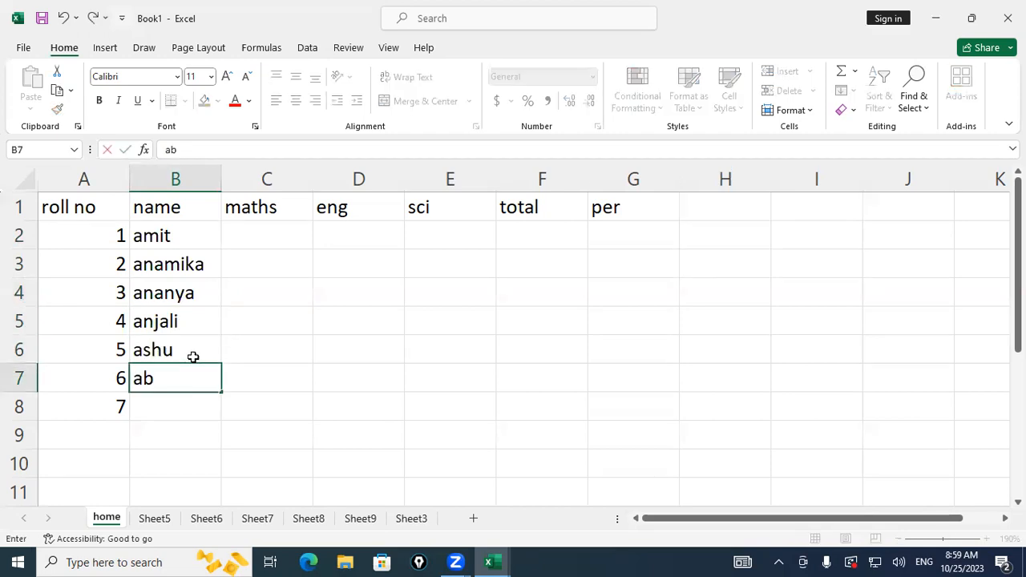
pyautogui.write('hik')
pyautogui.press('Return')
pyautogui.write('avi')
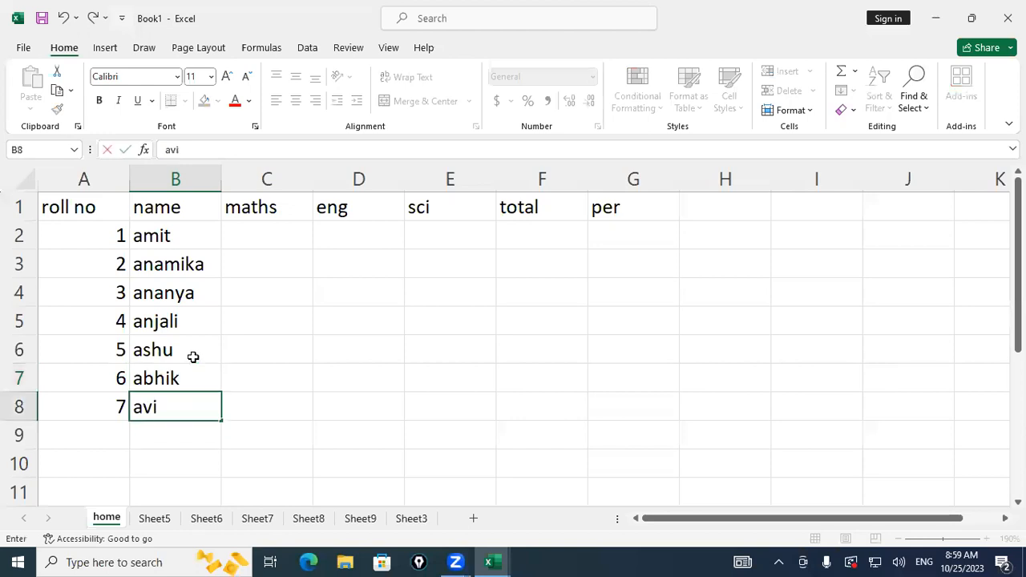
pyautogui.press('Up')
# Enter the marks for roll number 1 in C2:E2: maths 54, eng 77 and sci 87.
pyautogui.press('Up')
pyautogui.press('Up')
pyautogui.press('Up')
pyautogui.press('Up')
pyautogui.press('Up')
pyautogui.press('Right')
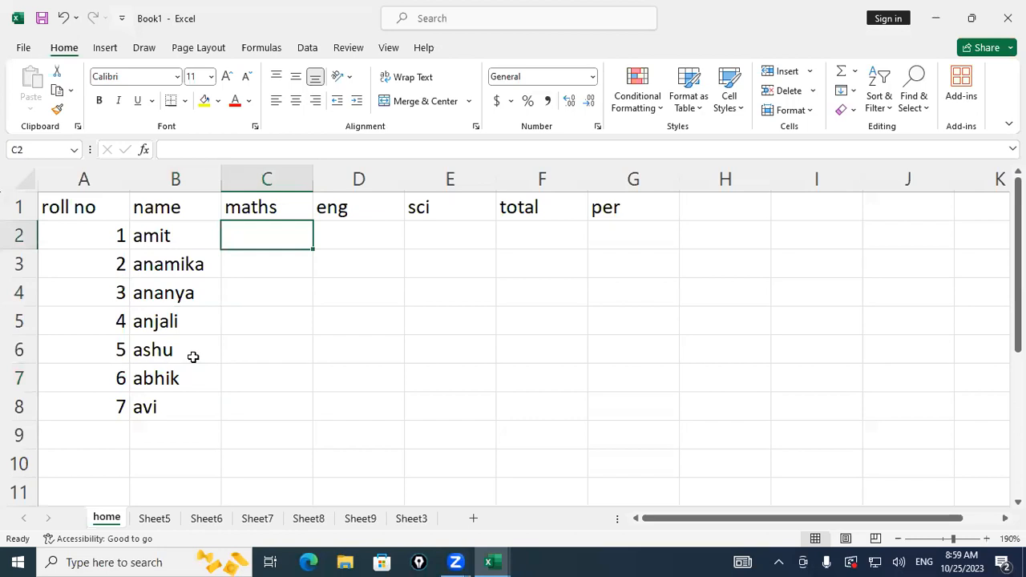
pyautogui.write('54')
pyautogui.press('Tab')
pyautogui.write('77')
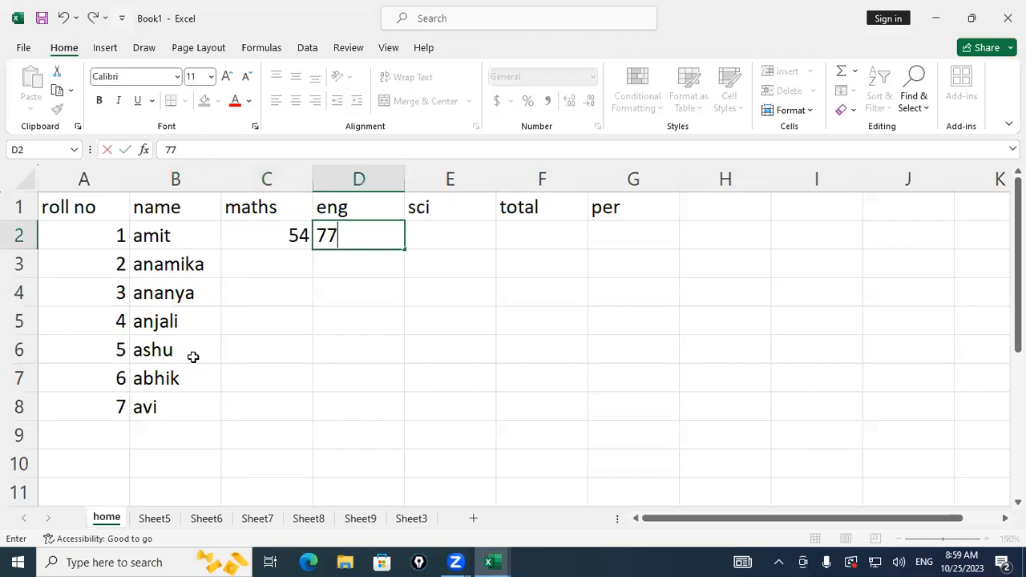
pyautogui.press('Tab')
pyautogui.write('87')
pyautogui.press('Return')
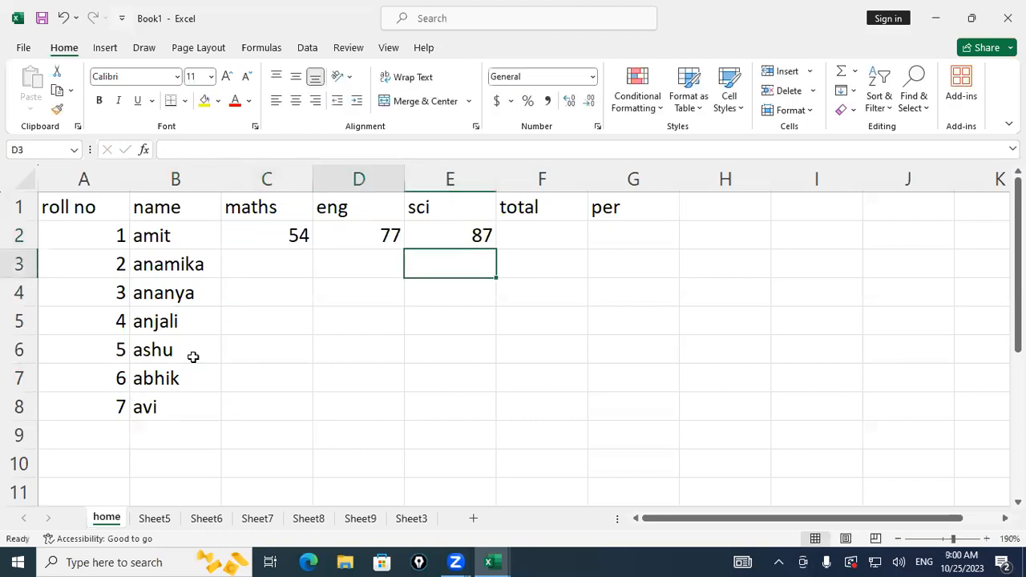
# Enter the marks for roll number 2 in C3:E3: maths 47, eng 88 and sci 74.
pyautogui.press('Left')
pyautogui.press('Left')
pyautogui.write('47')
pyautogui.press('Tab')
pyautogui.write('8')
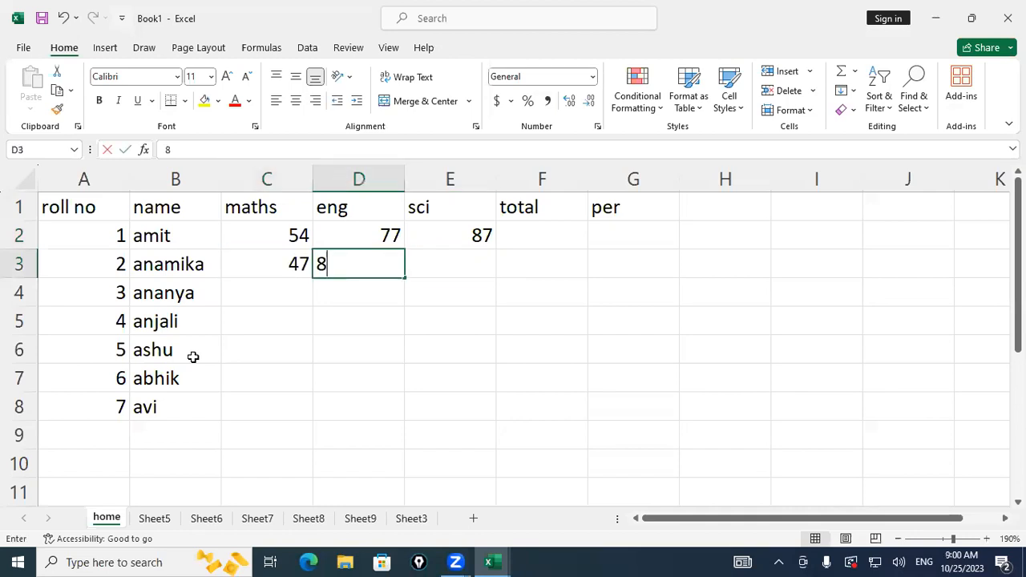
pyautogui.write('8')
pyautogui.press('Tab')
pyautogui.write('74')
pyautogui.press('Tab')
pyautogui.press('Up')
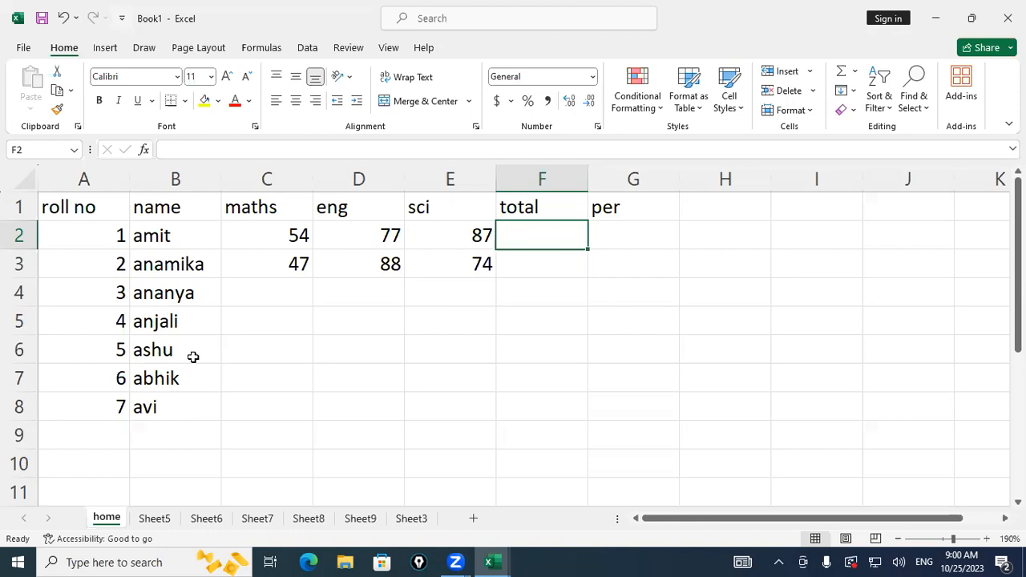
pyautogui.click(261, 47)
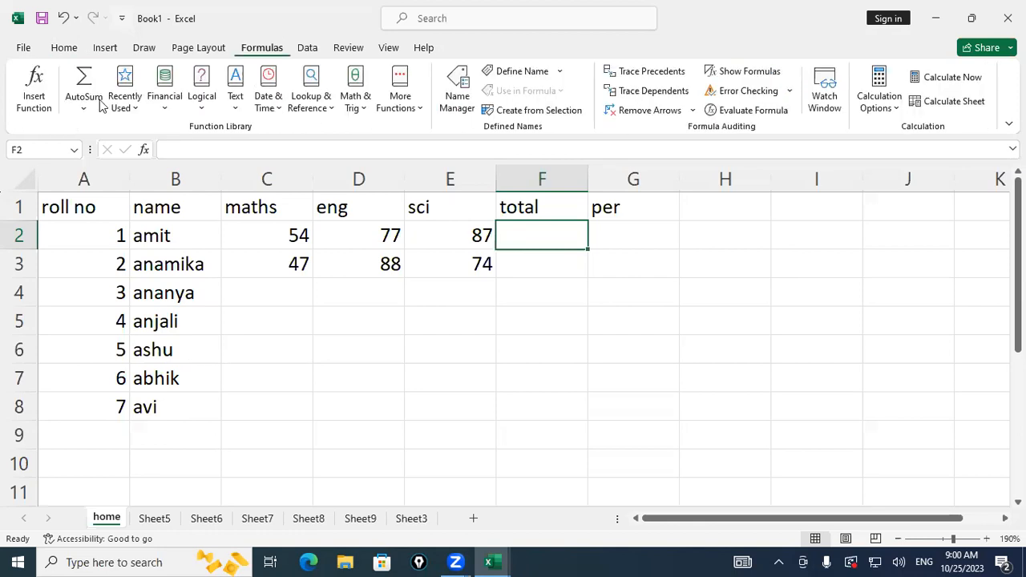
pyautogui.click(361, 117)
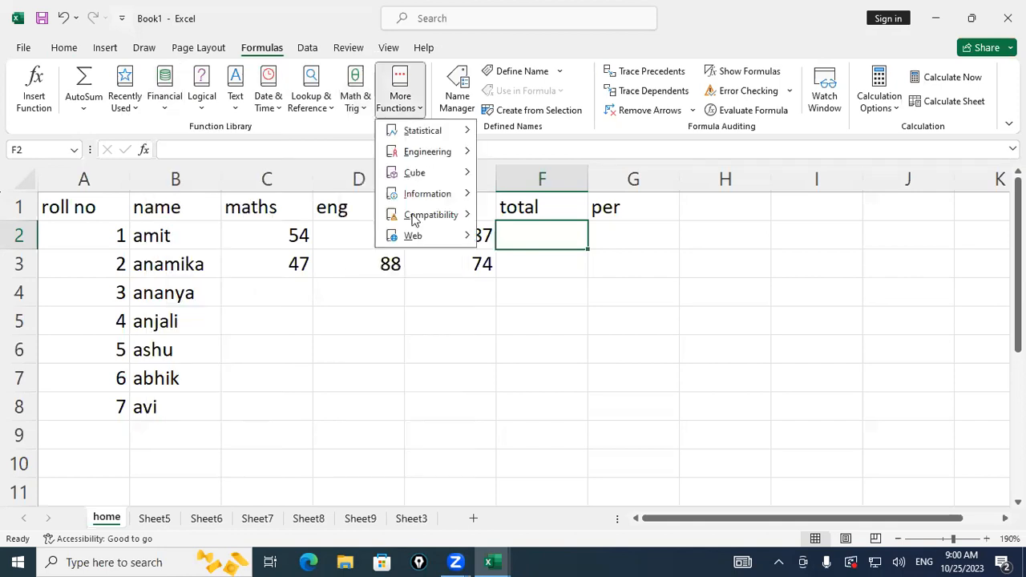
pyautogui.moveTo(417, 238)
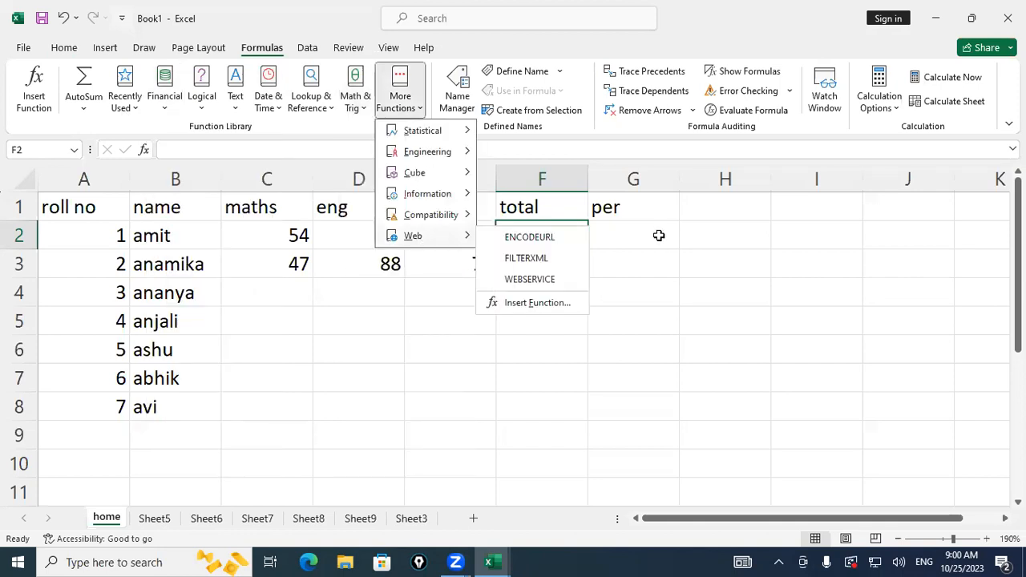
# Calculate the total for roll number 1 in F2 with the formula =c2+d2+e2.
pyautogui.click(527, 231)
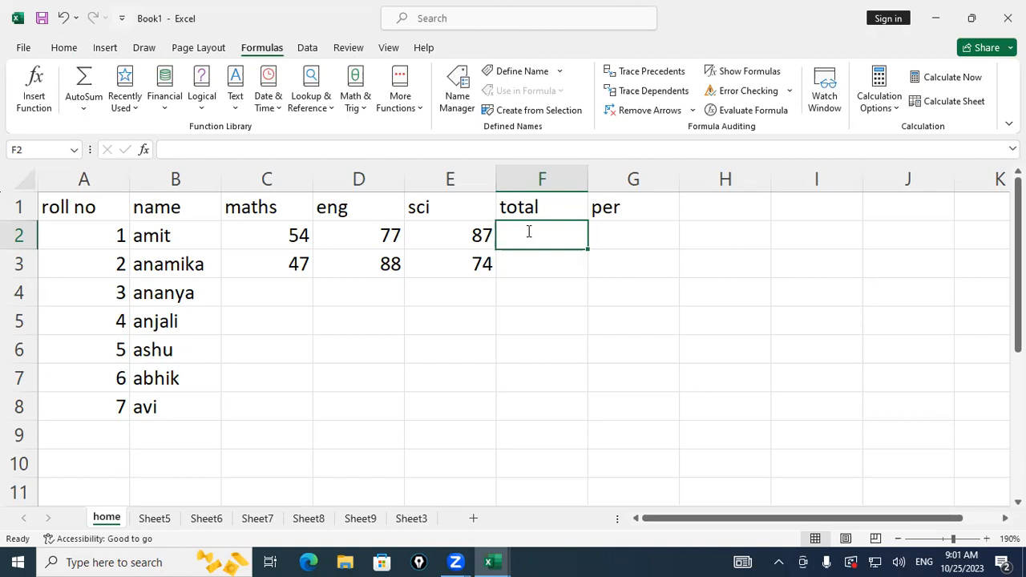
pyautogui.write('=')
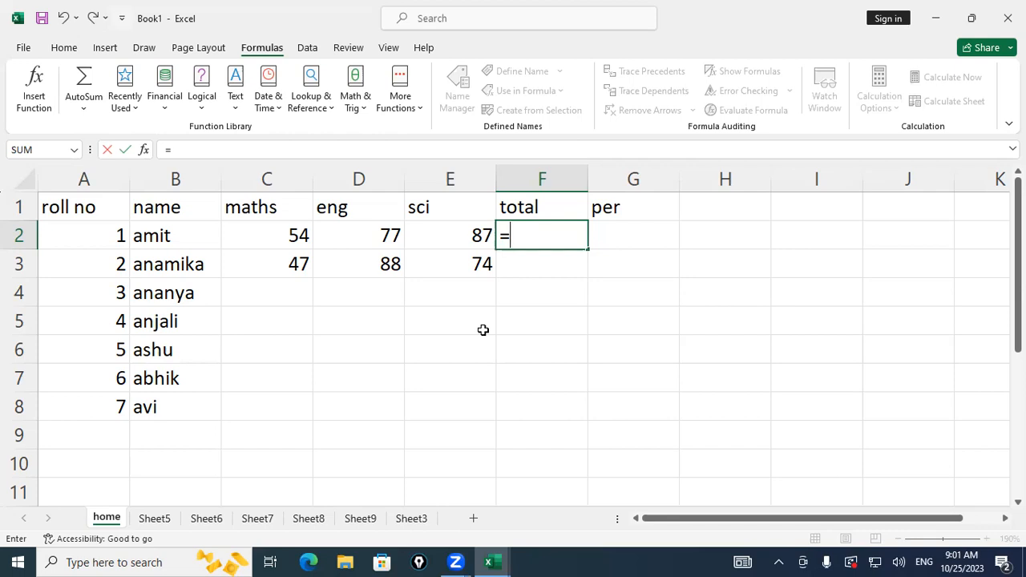
pyautogui.write('c2+')
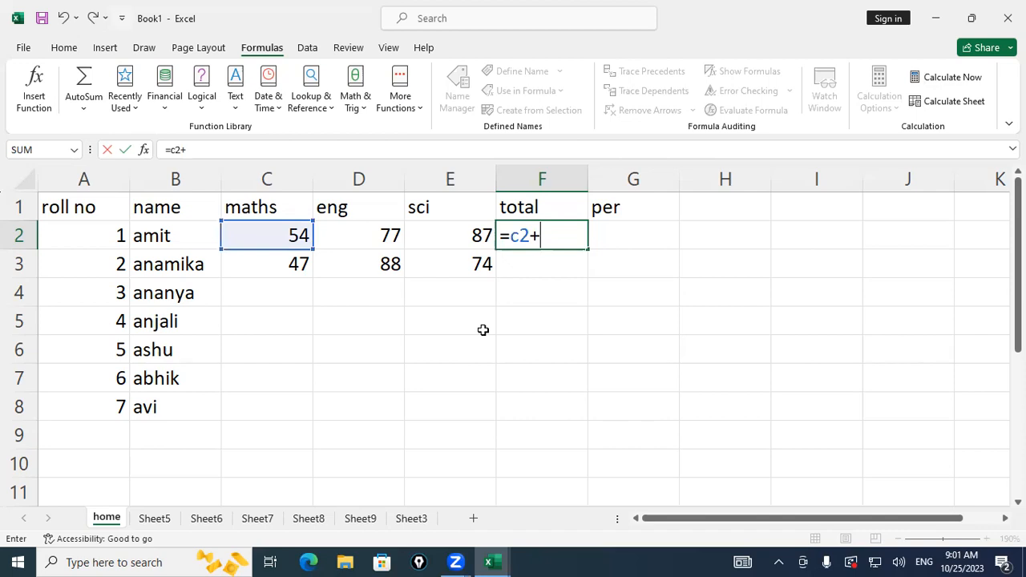
pyautogui.write('d2')
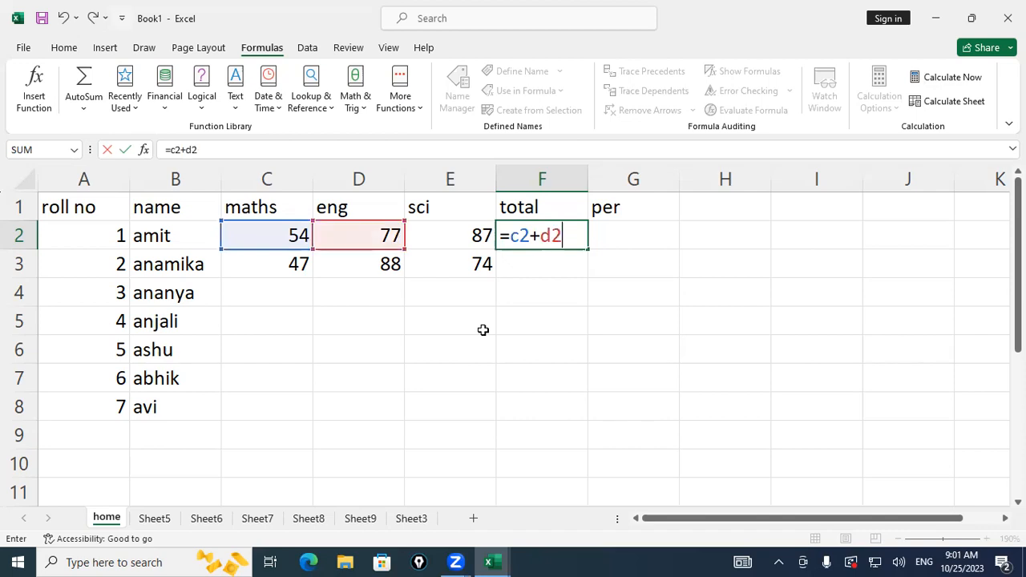
pyautogui.write('+e2')
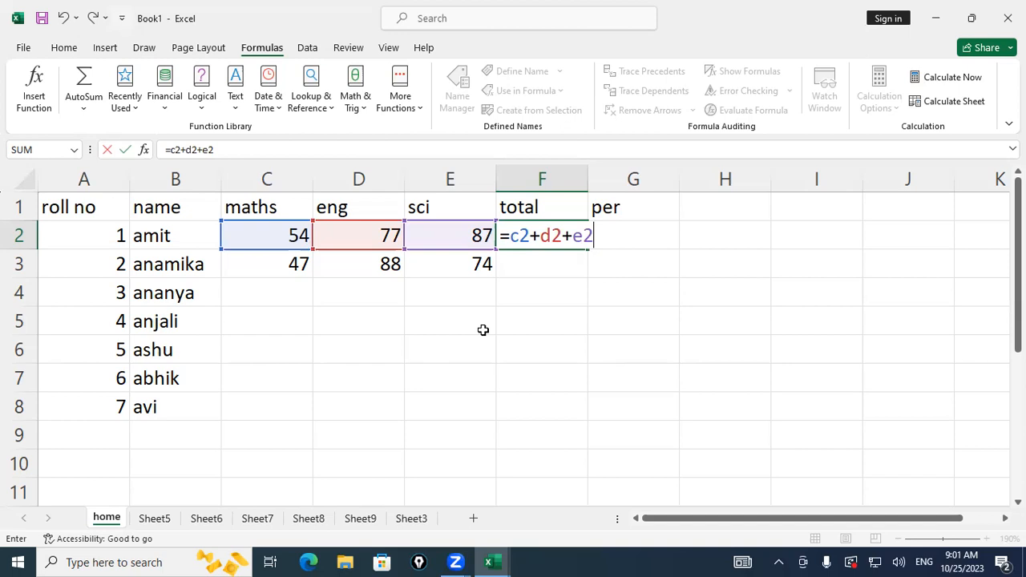
pyautogui.press('Return')
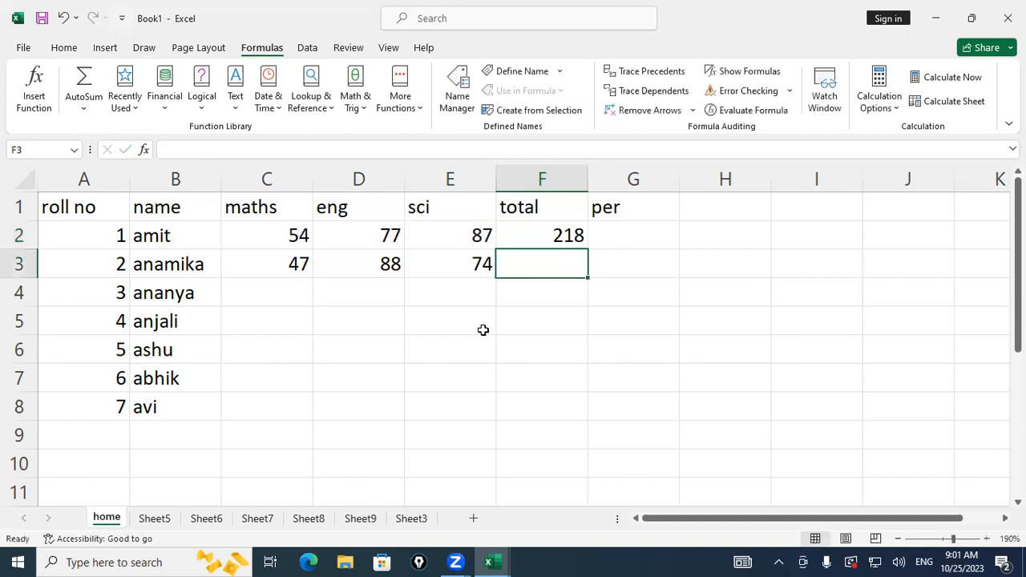
# Change the sci mark of roll number 1 in E2 to 65.
pyautogui.press('Up')
pyautogui.press('Left')
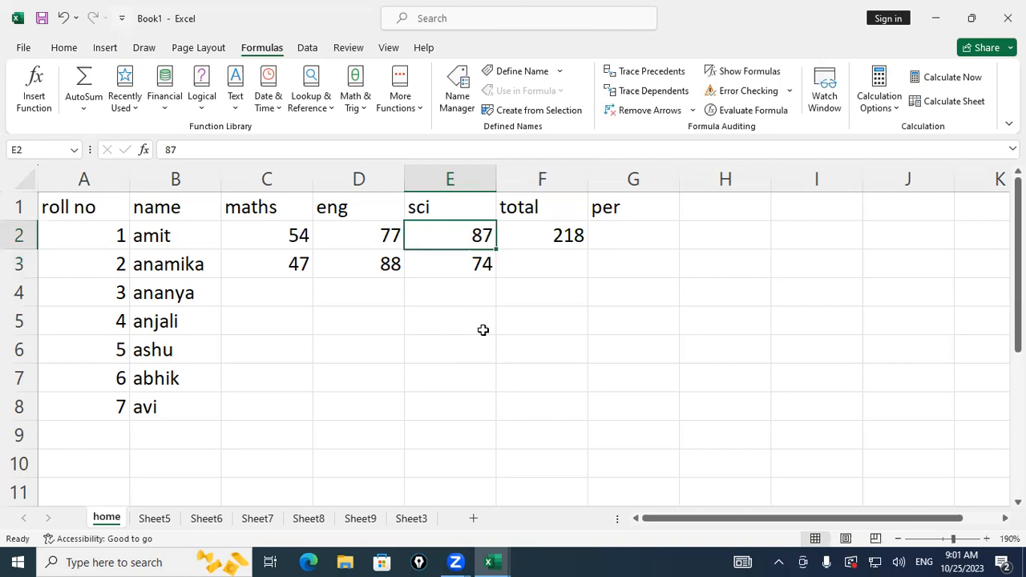
pyautogui.write('65')
pyautogui.press('Left')
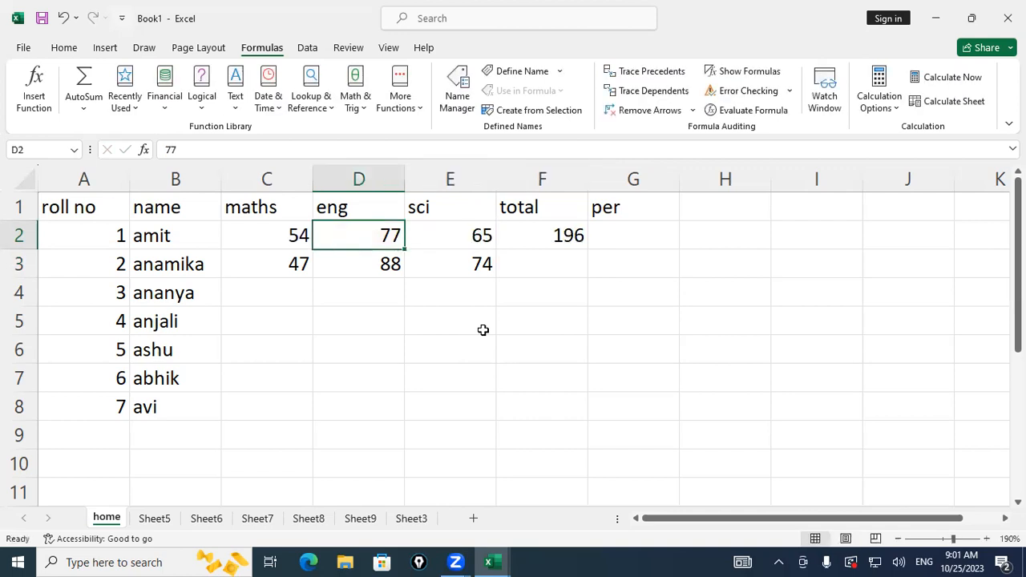
# Change roll number 1's eng mark in D2 to 10 and the maths mark in C2 to 8.
pyautogui.write('10')
pyautogui.press('Left')
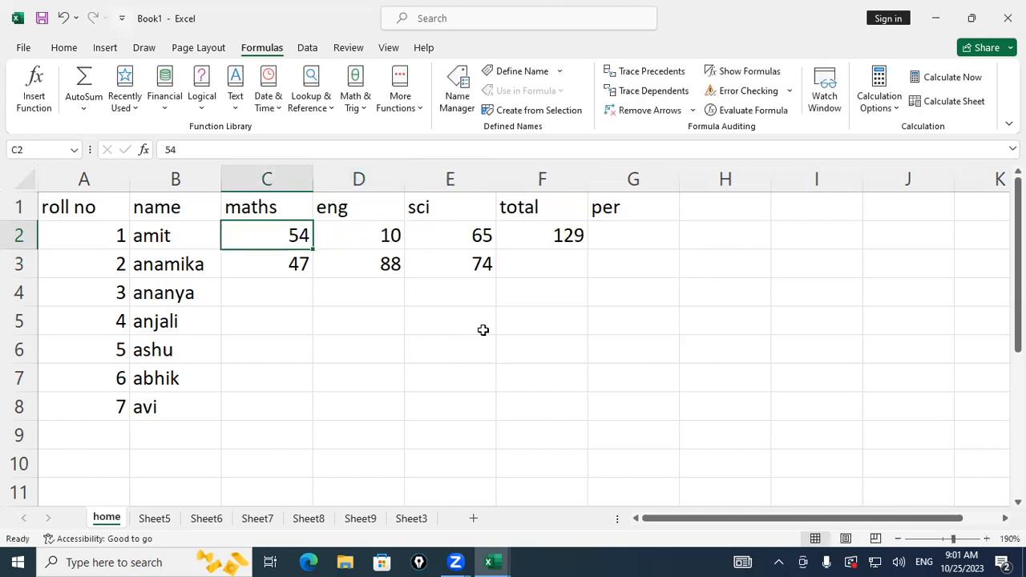
pyautogui.write('8')
pyautogui.press('Right')
pyautogui.press('Right')
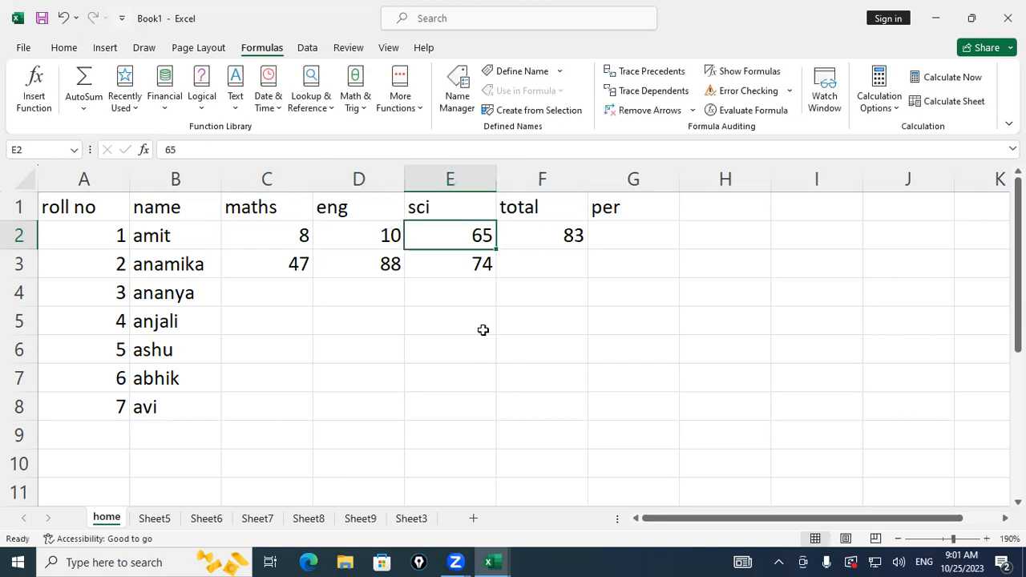
# Set the maths mark of roll number 1 in C2 to 87 and go to the total in F2.
pyautogui.press('Left')
pyautogui.press('Left')
pyautogui.write('87')
pyautogui.press('Right')
pyautogui.press('Right')
pyautogui.press('Right')
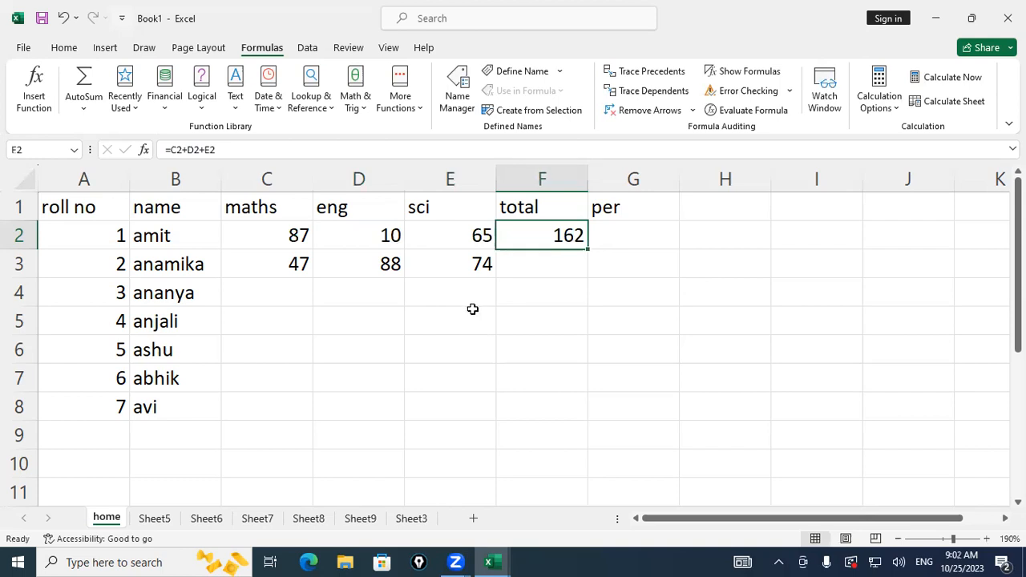
# Examine the formula behind roll number 1's total and the address of the cell that holds it.
pyautogui.moveTo(271, 145)
pyautogui.mouseDown()
pyautogui.moveTo(184, 122)
pyautogui.moveTo(183, 172)
pyautogui.moveTo(249, 137)
pyautogui.mouseUp()
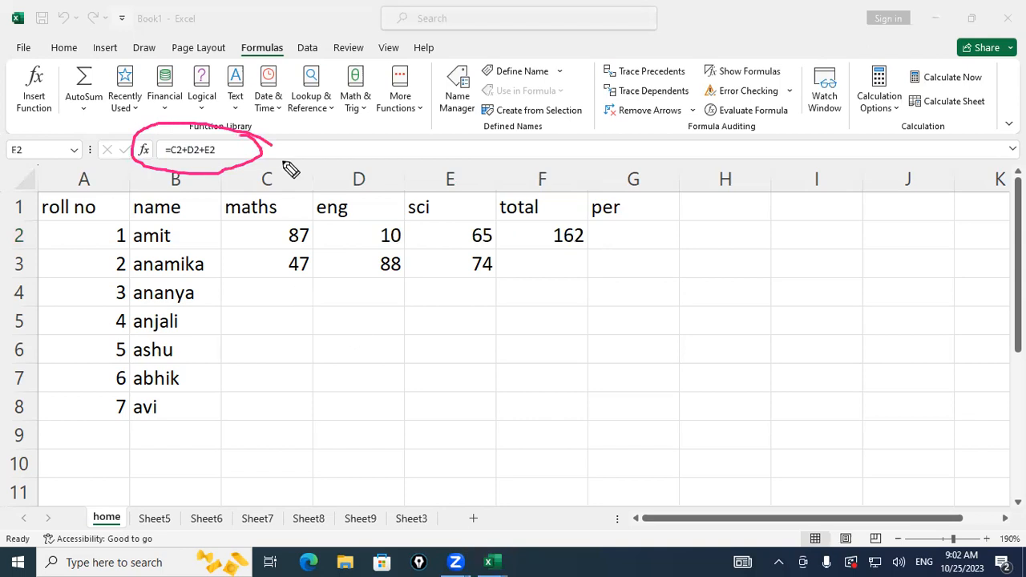
pyautogui.moveTo(565, 183)
pyautogui.mouseDown()
pyautogui.moveTo(564, 217)
pyautogui.moveTo(570, 207)
pyautogui.mouseUp()
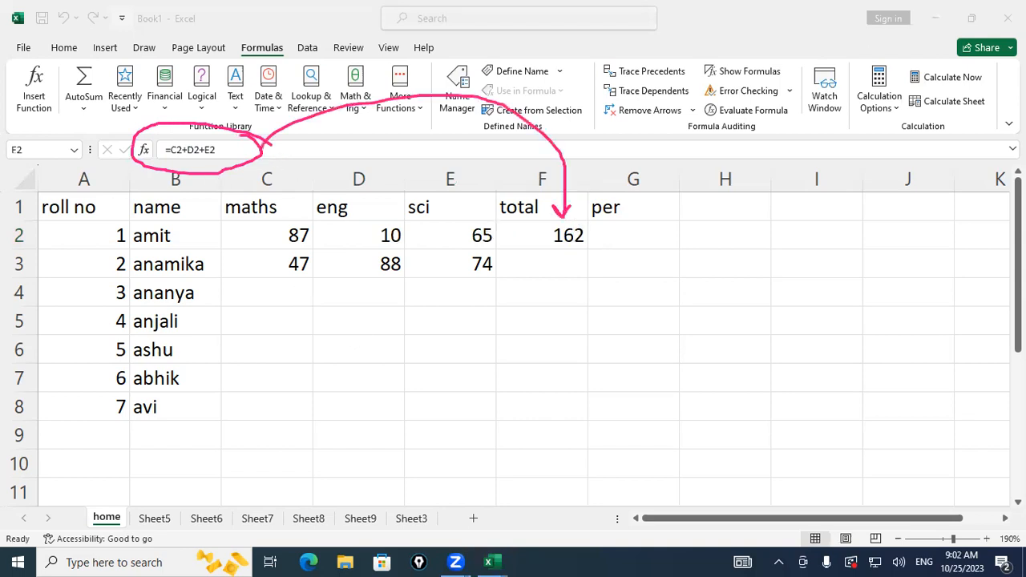
pyautogui.press('Escape')
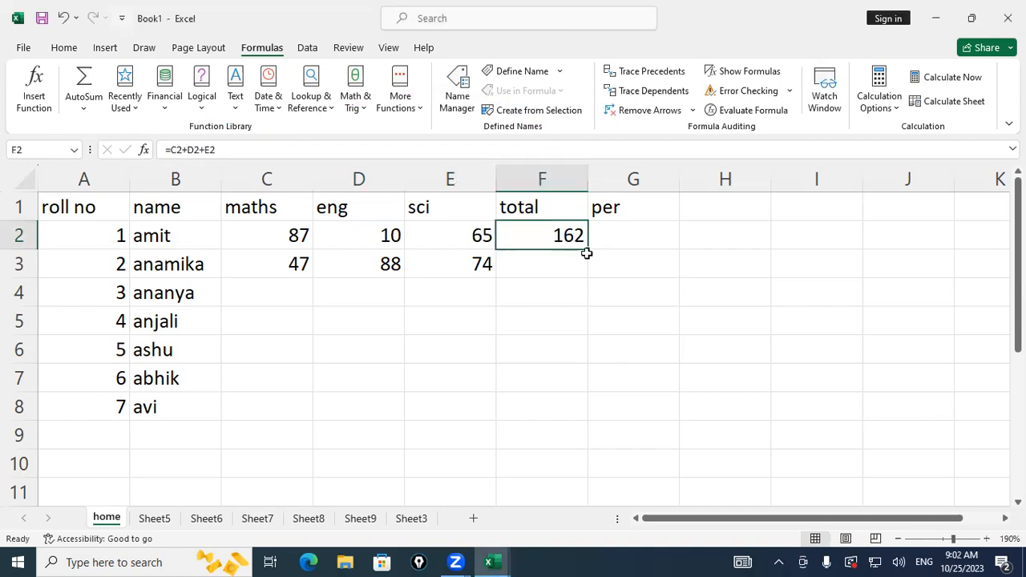
pyautogui.click(443, 242)
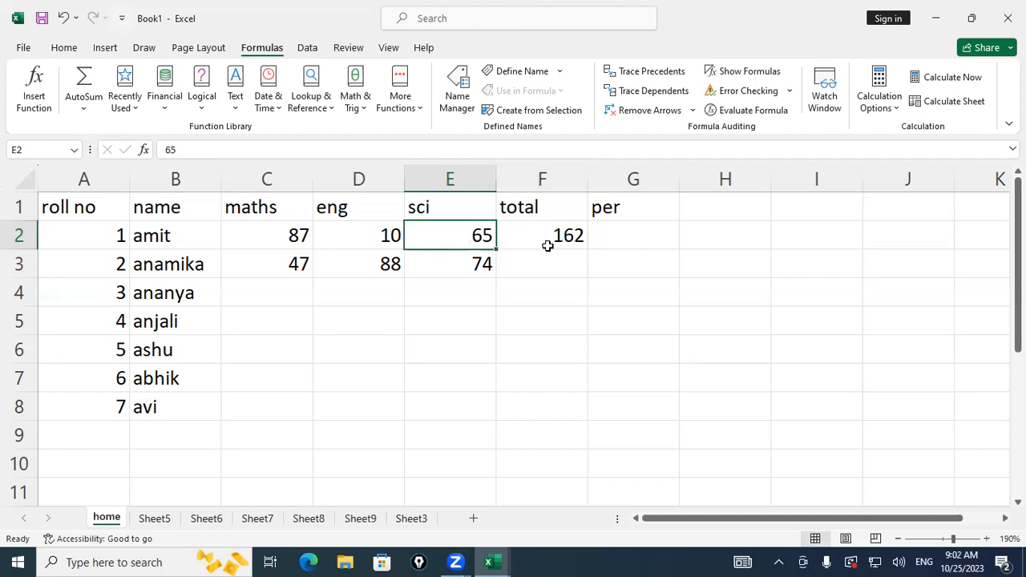
pyautogui.press('Right')
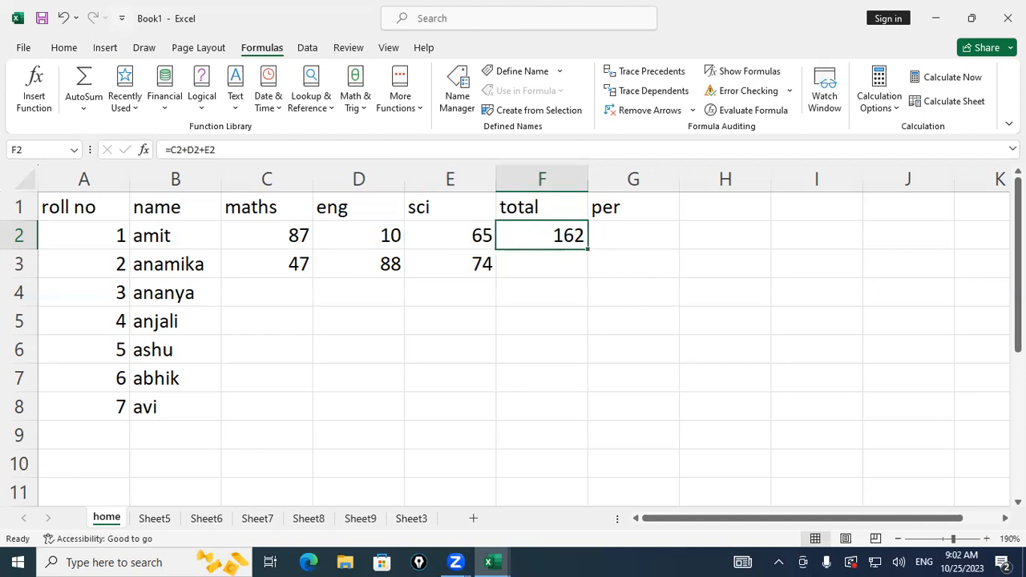
pyautogui.moveTo(42, 135)
pyautogui.mouseDown()
pyautogui.moveTo(11, 128)
pyautogui.moveTo(6, 163)
pyautogui.moveTo(44, 140)
pyautogui.mouseUp()
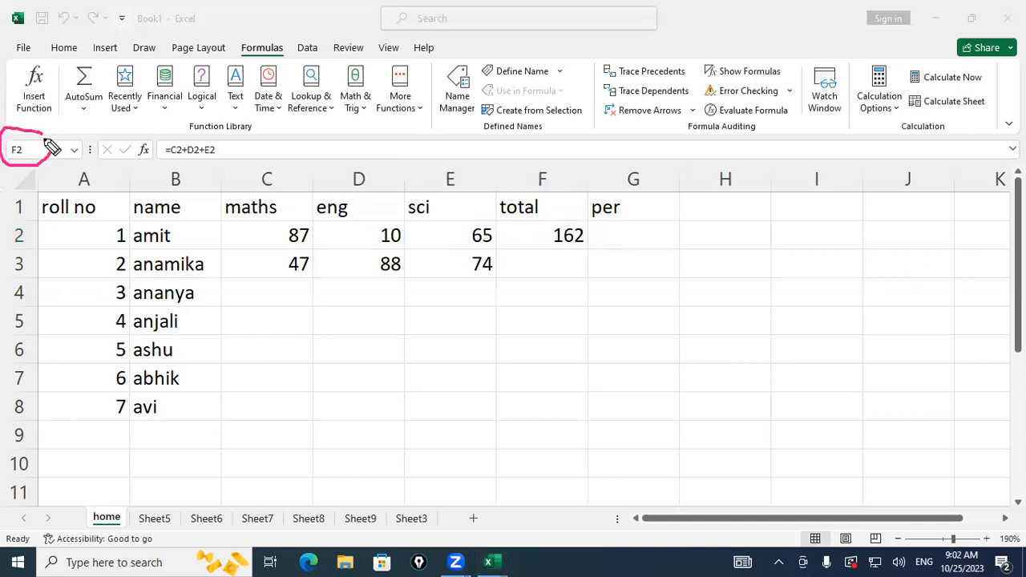
pyautogui.moveTo(593, 250); pyautogui.dragTo(535, 255)
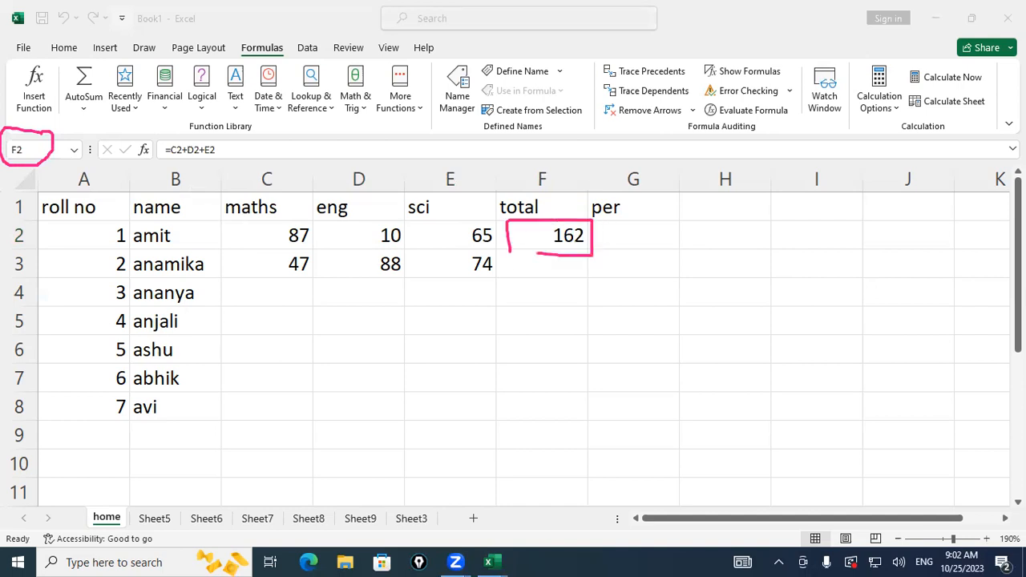
pyautogui.press('Escape')
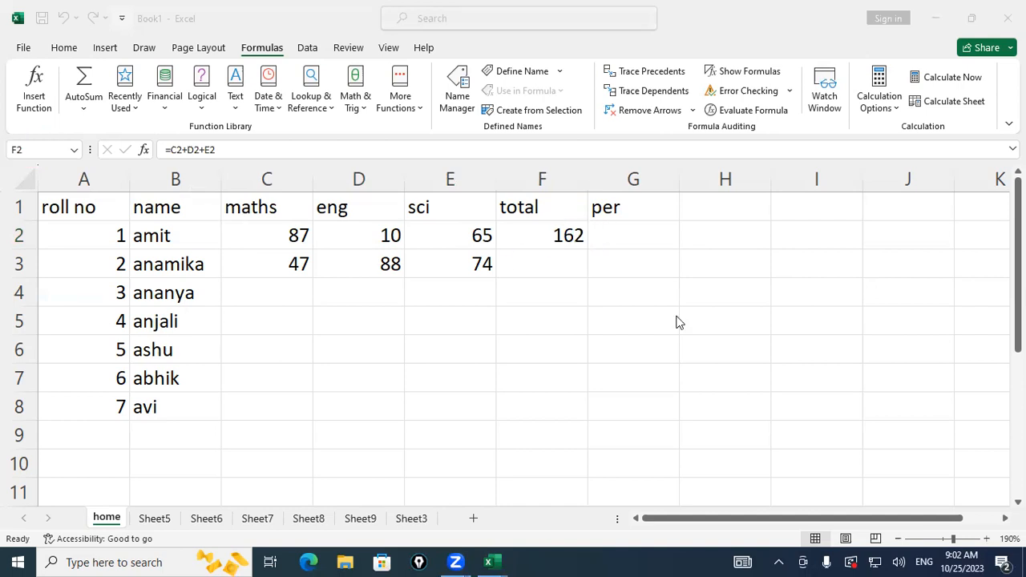
pyautogui.click(636, 239)
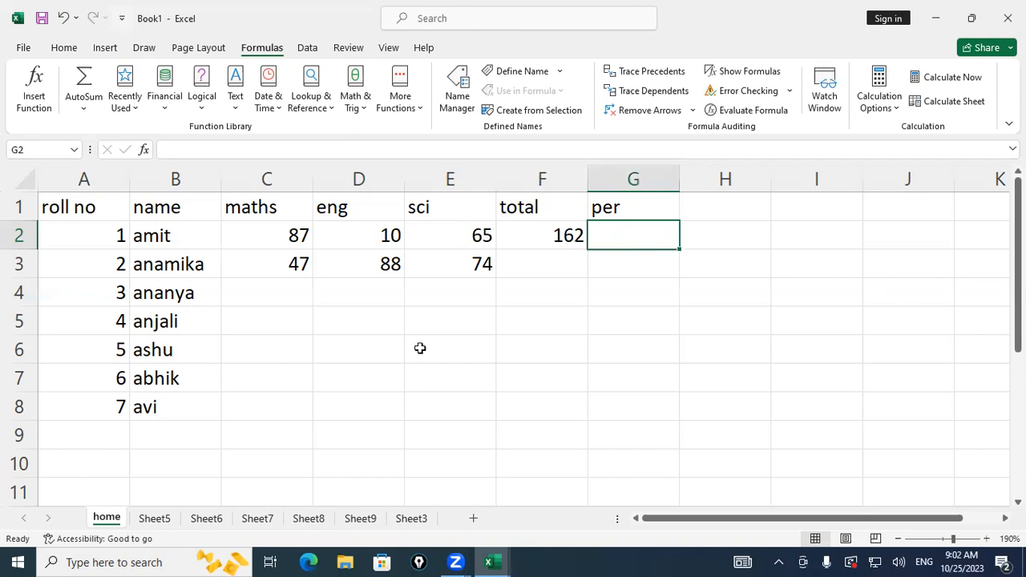
pyautogui.press('Left')
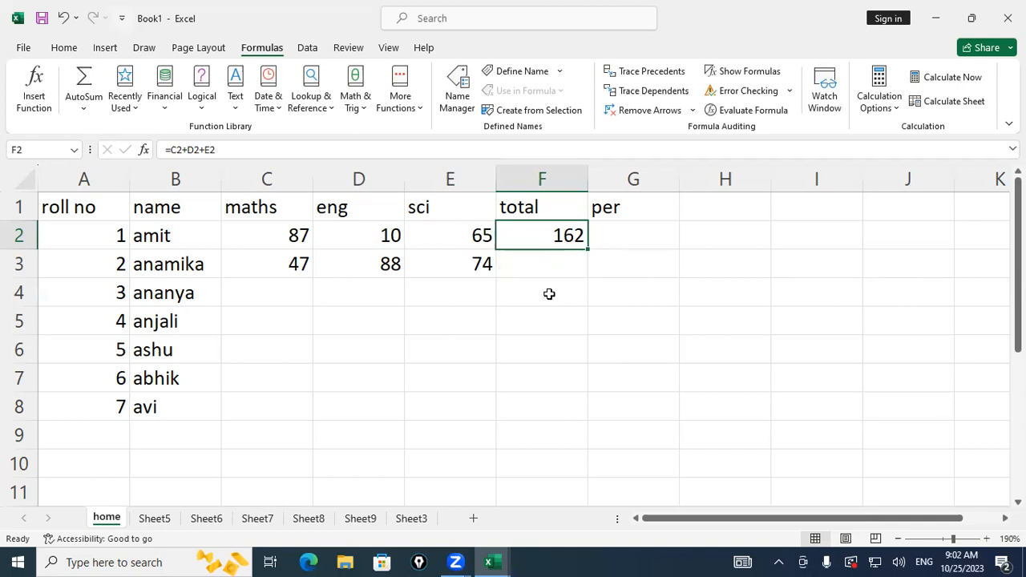
# Open the total formula in F2 for editing to view its cell references, leaving it as it is.
pyautogui.doubleClick(555, 235)
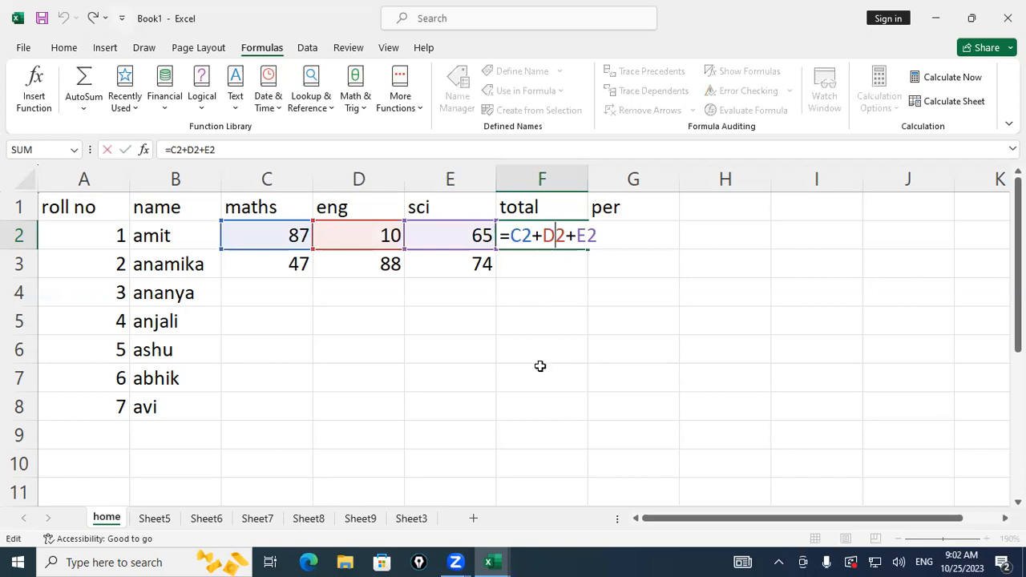
pyautogui.hotkey('ctrl', 'Return')
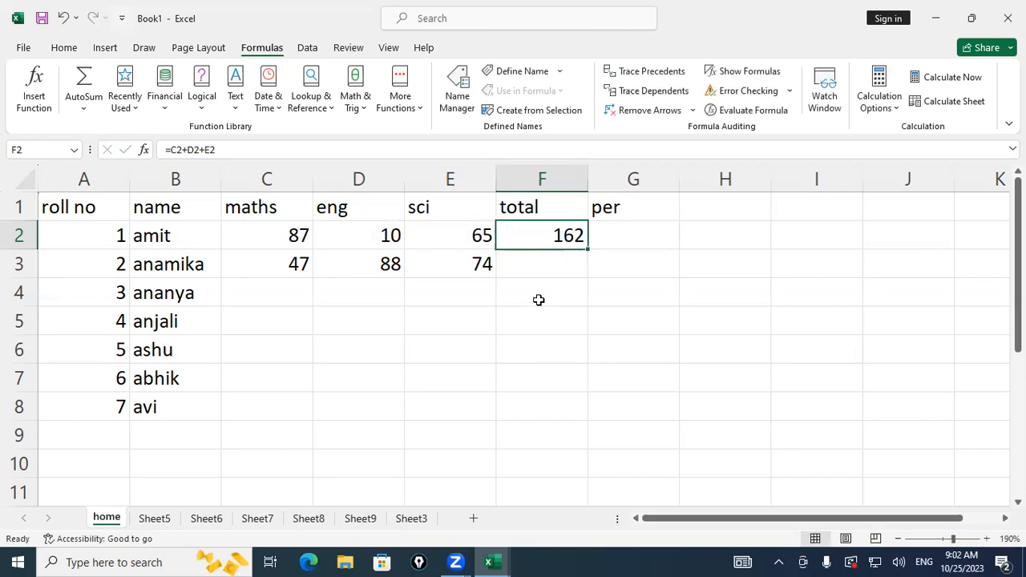
pyautogui.press('F2')
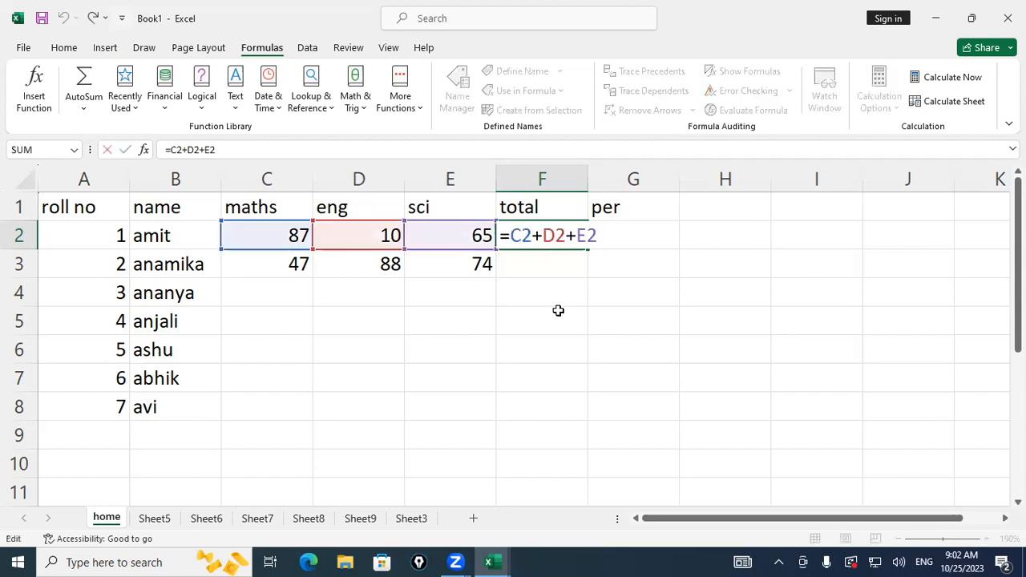
pyautogui.press('Return')
# Fill the total formula from F2 down to F8 for all the students.
pyautogui.click(559, 243)
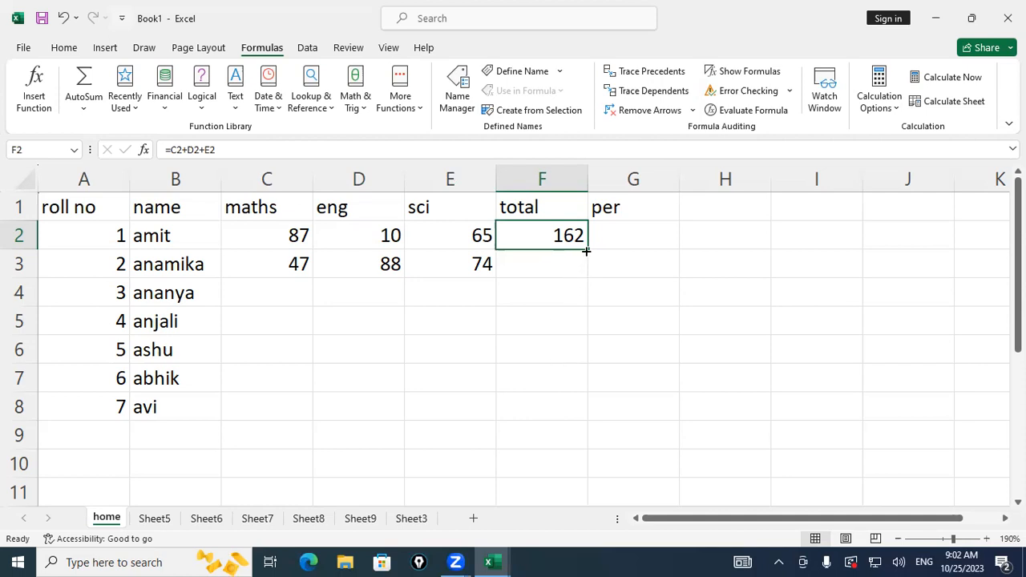
pyautogui.moveTo(586, 251); pyautogui.dragTo(585, 418)
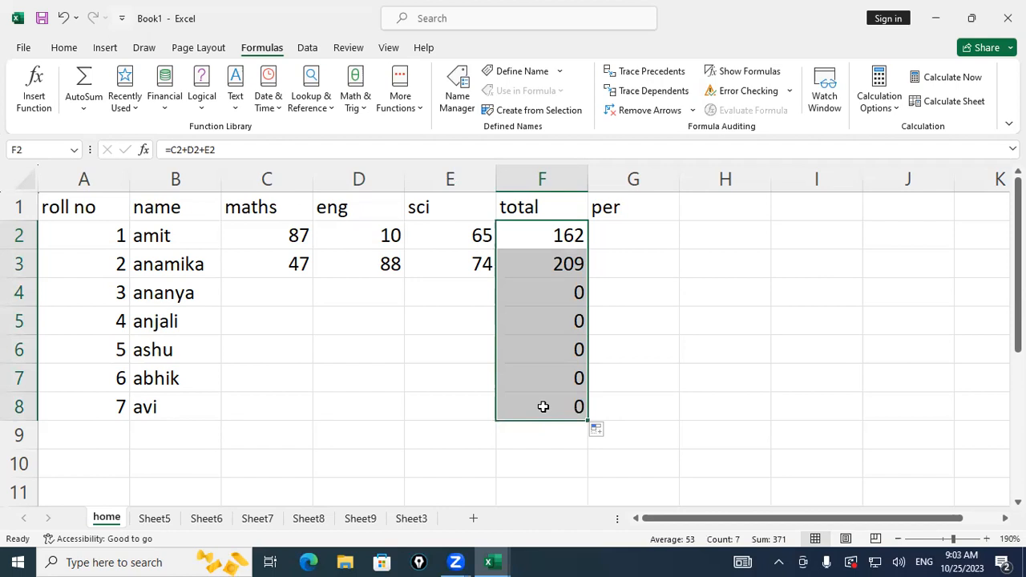
# Inspect the cell references of the copied total formulas in F3, F4 and F5.
pyautogui.doubleClick(544, 266)
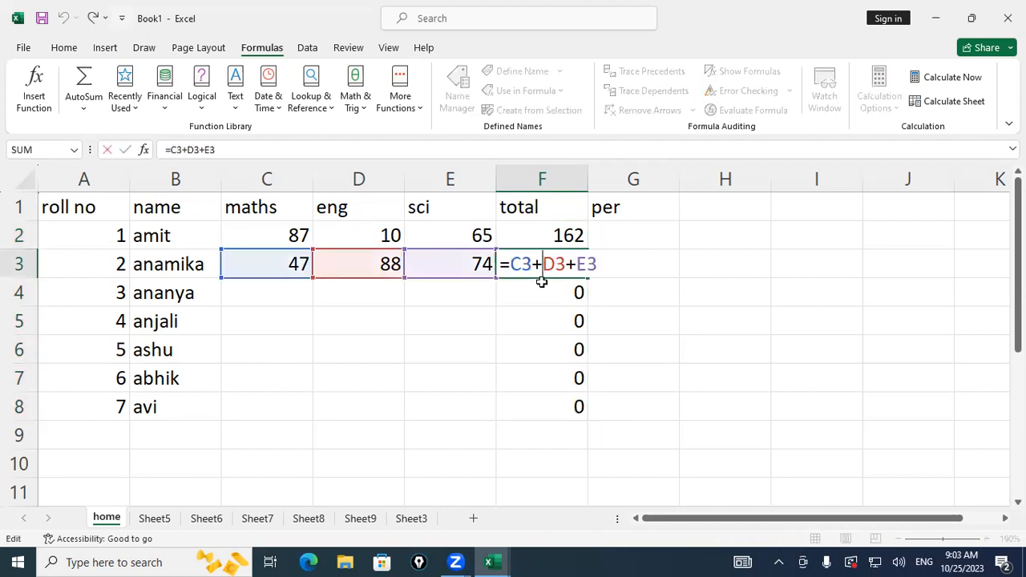
pyautogui.press('Escape')
pyautogui.doubleClick(544, 292)
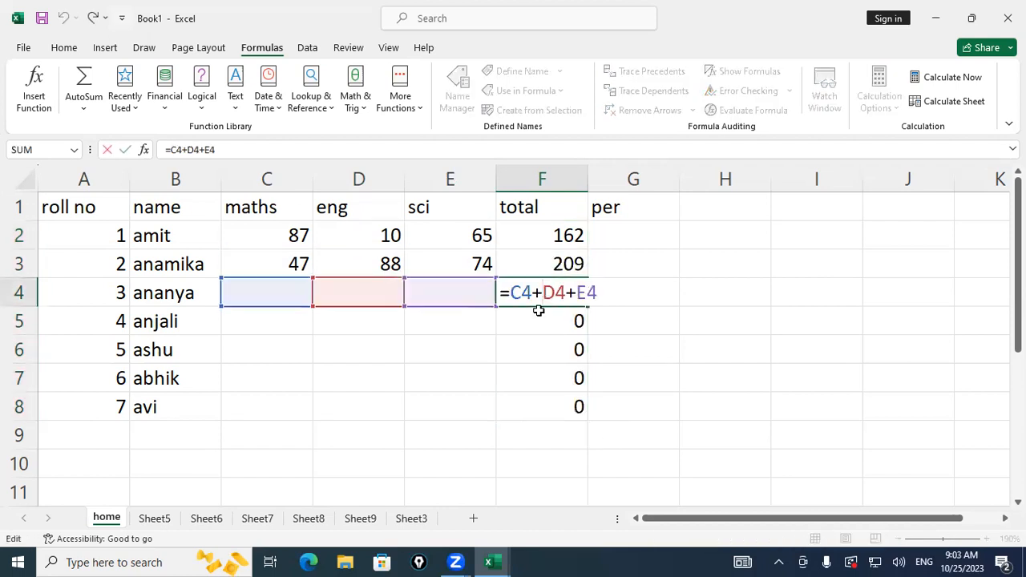
pyautogui.press('Escape')
pyautogui.doubleClick(538, 319)
pyautogui.press('Escape')
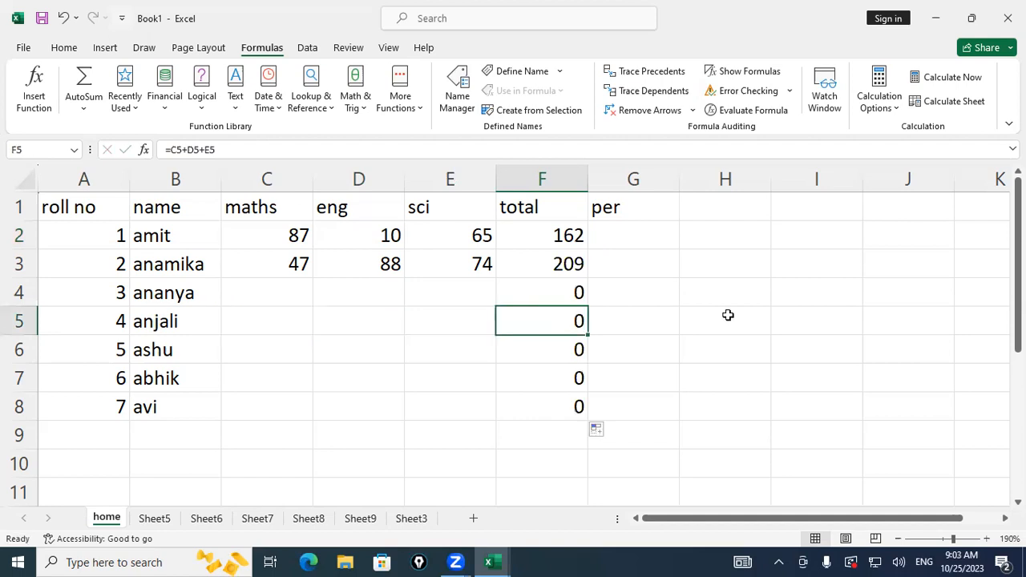
# Enter the marks for roll number 3 in C4:E4: maths 54, eng 77 and sci 87.
pyautogui.press('Up')
pyautogui.press('Left')
pyautogui.press('Left')
pyautogui.press('Left')
pyautogui.write('54')
pyautogui.press('Tab')
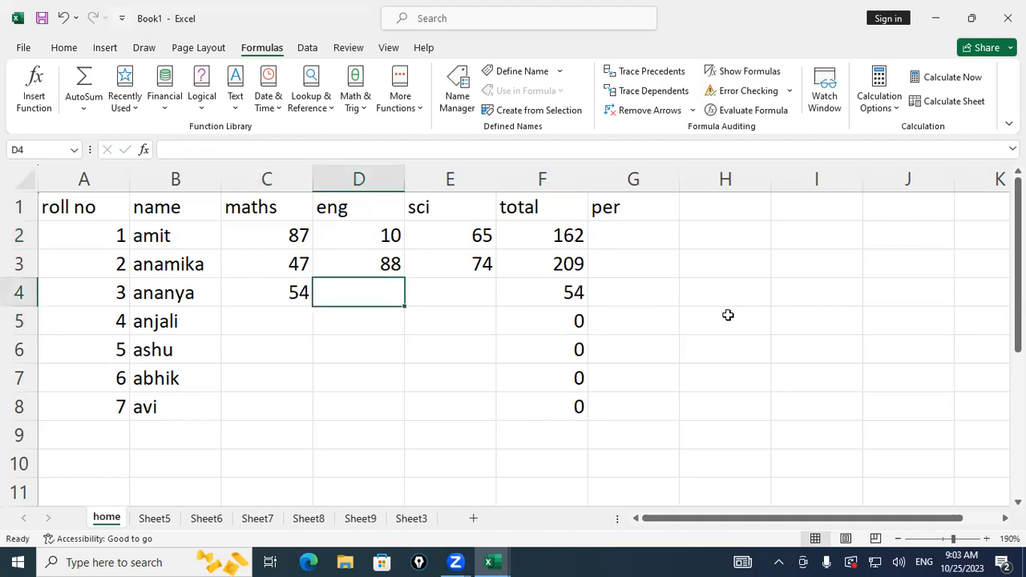
pyautogui.write('77')
pyautogui.press('Tab')
pyautogui.write('87')
pyautogui.press('Return')
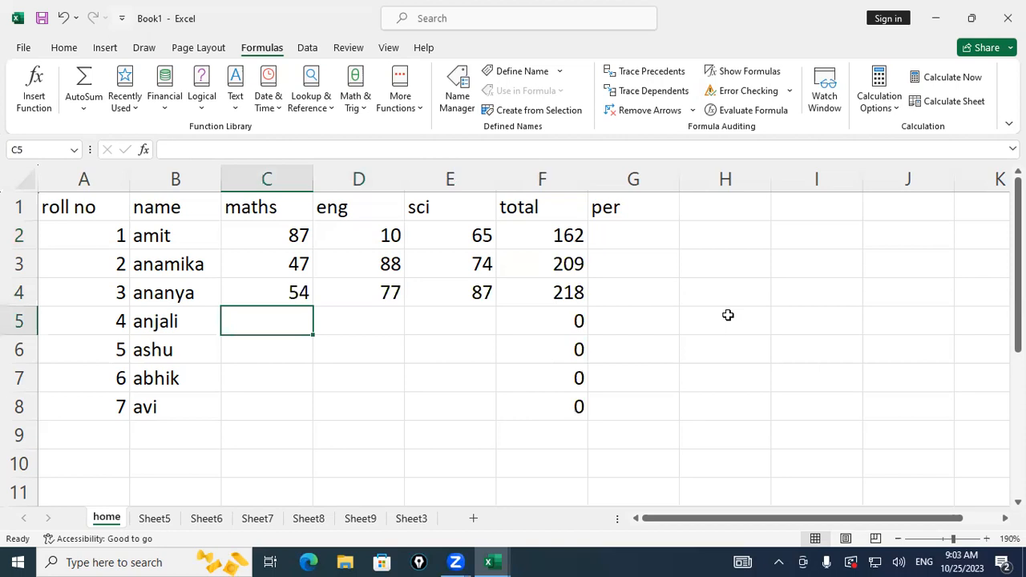
# Enter the marks for roll number 4 in C5:E5: maths 88, eng 74 and sci 74.
pyautogui.write('88')
pyautogui.press('Tab')
pyautogui.write('74')
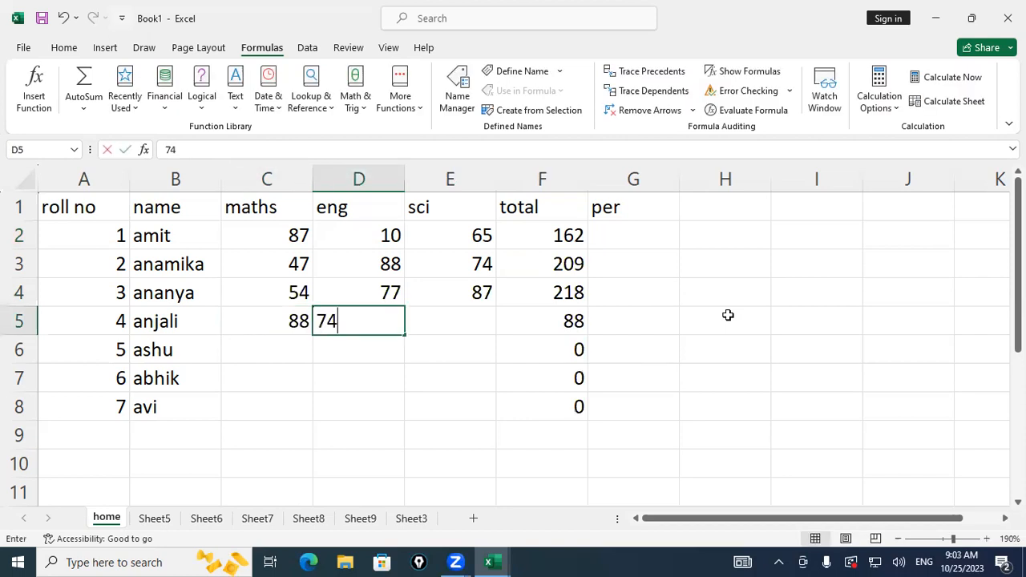
pyautogui.press('Tab')
pyautogui.write('74')
pyautogui.press('Return')
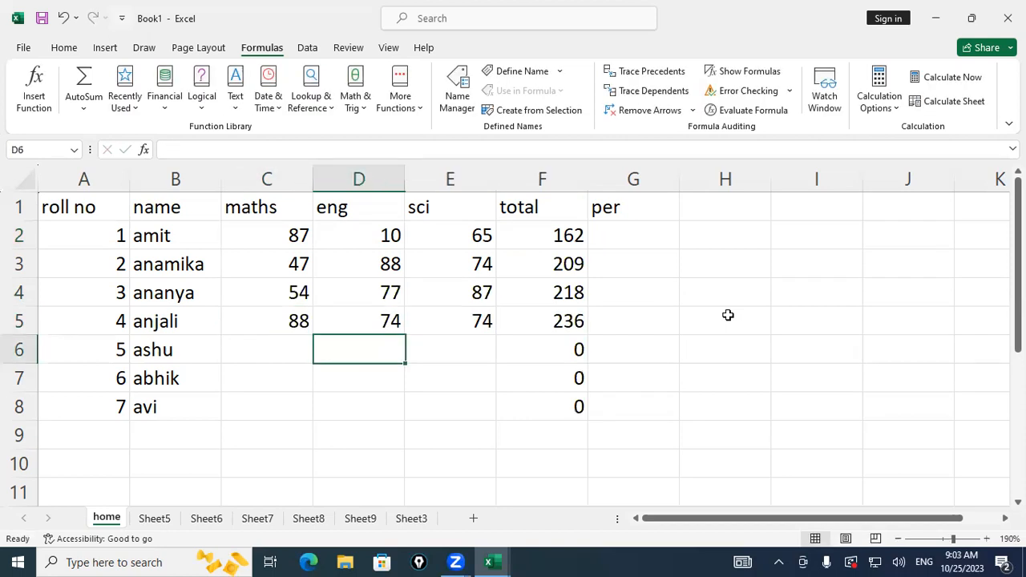
# Enter the marks for roll number 5 in C6:E6: maths 5, eng 4 and sci 7.
pyautogui.press('Left')
pyautogui.write('5')
pyautogui.press('Tab')
pyautogui.write('4')
pyautogui.press('Tab')
pyautogui.write('7')
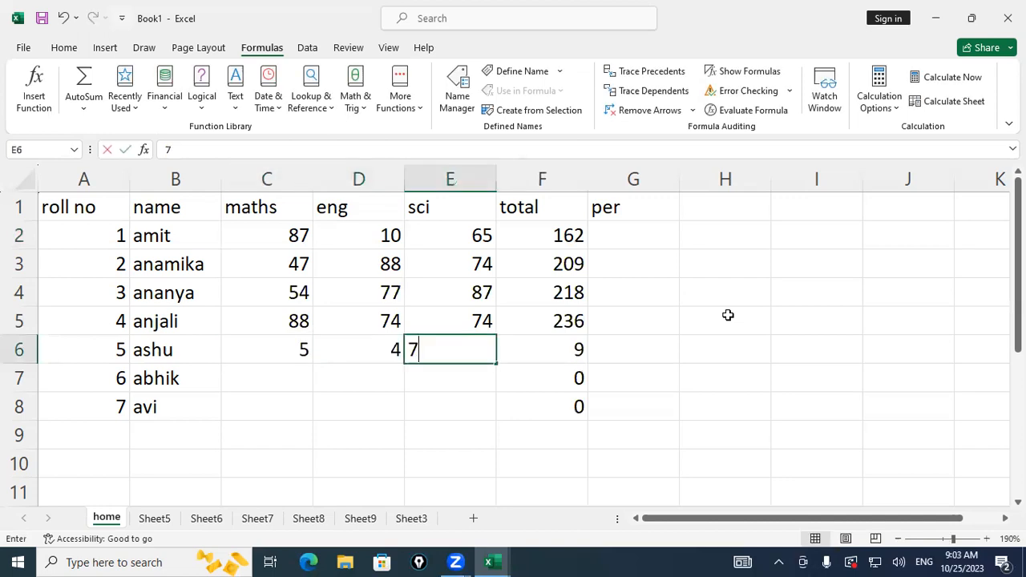
pyautogui.press('Return')
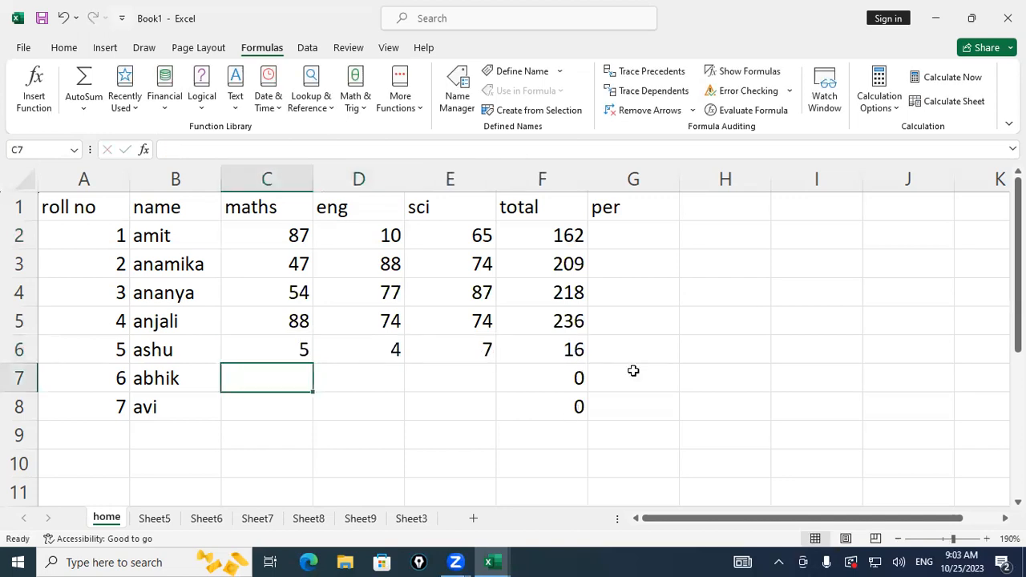
pyautogui.click(624, 241)
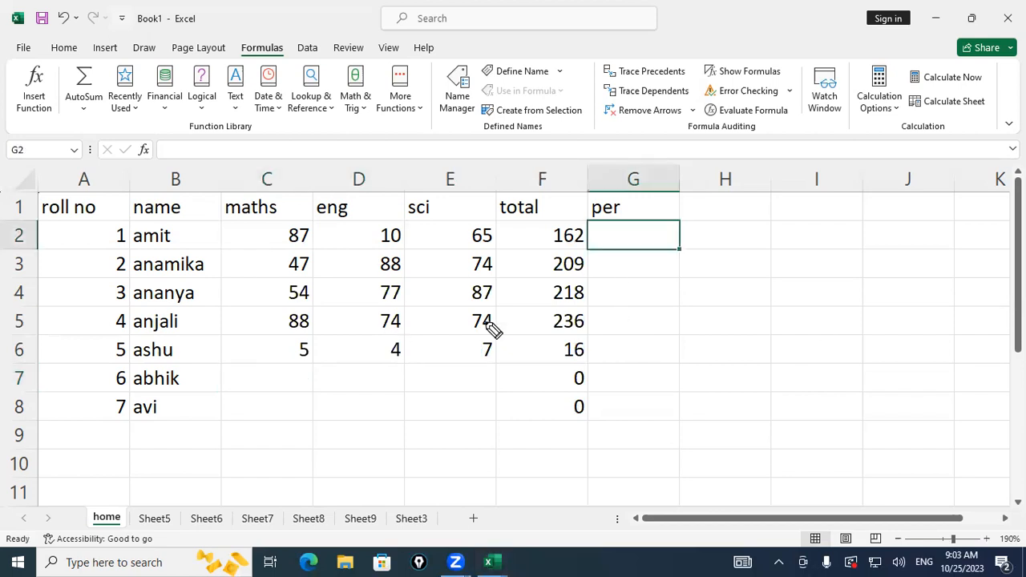
pyautogui.moveTo(580, 226)
pyautogui.mouseDown()
pyautogui.moveTo(540, 252)
pyautogui.moveTo(599, 253)
pyautogui.moveTo(590, 229)
pyautogui.moveTo(627, 221)
pyautogui.mouseUp()
pyautogui.click(578, 214)
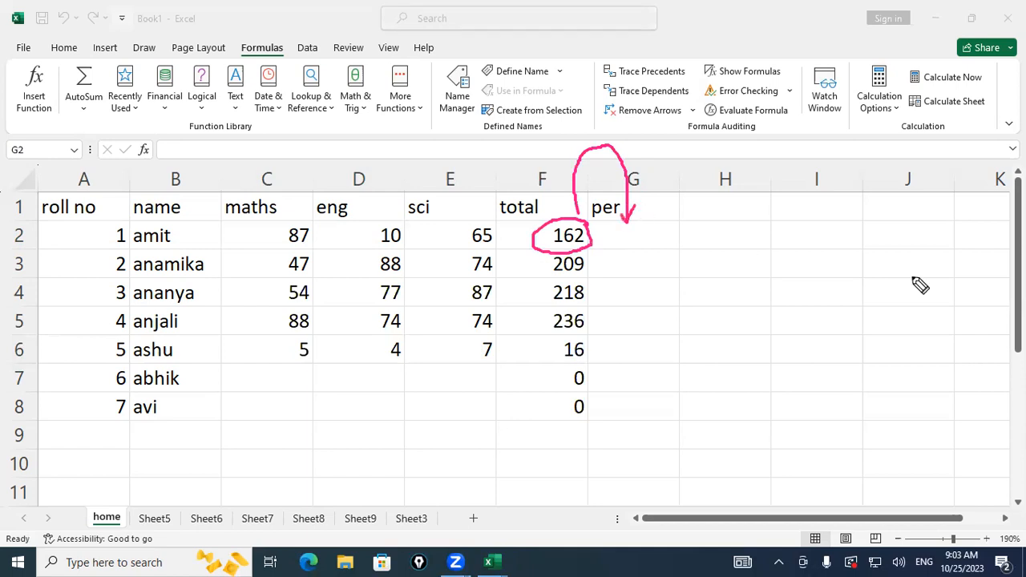
pyautogui.click(639, 241)
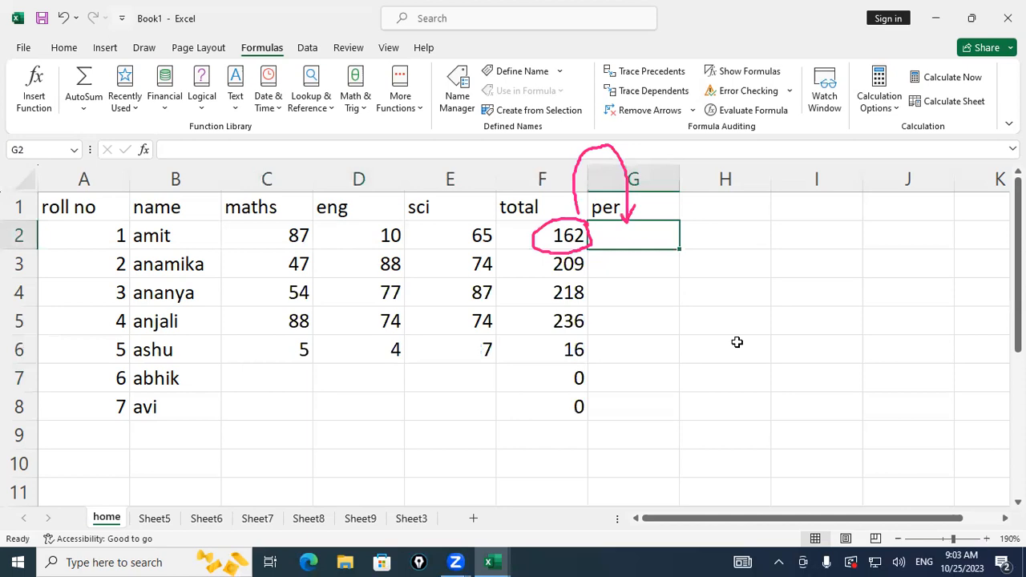
pyautogui.write('=')
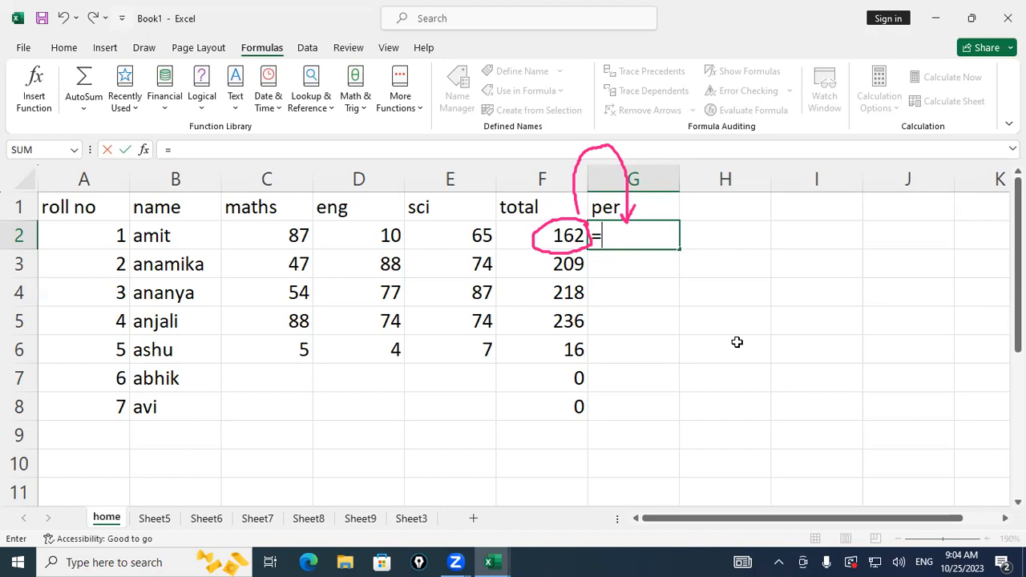
pyautogui.press('Escape')
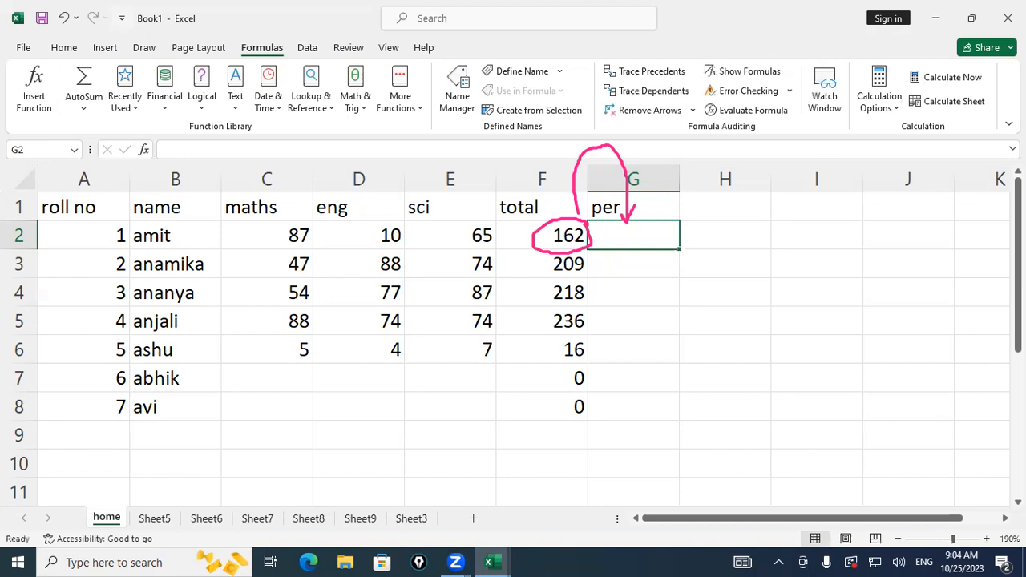
pyautogui.press('Escape')
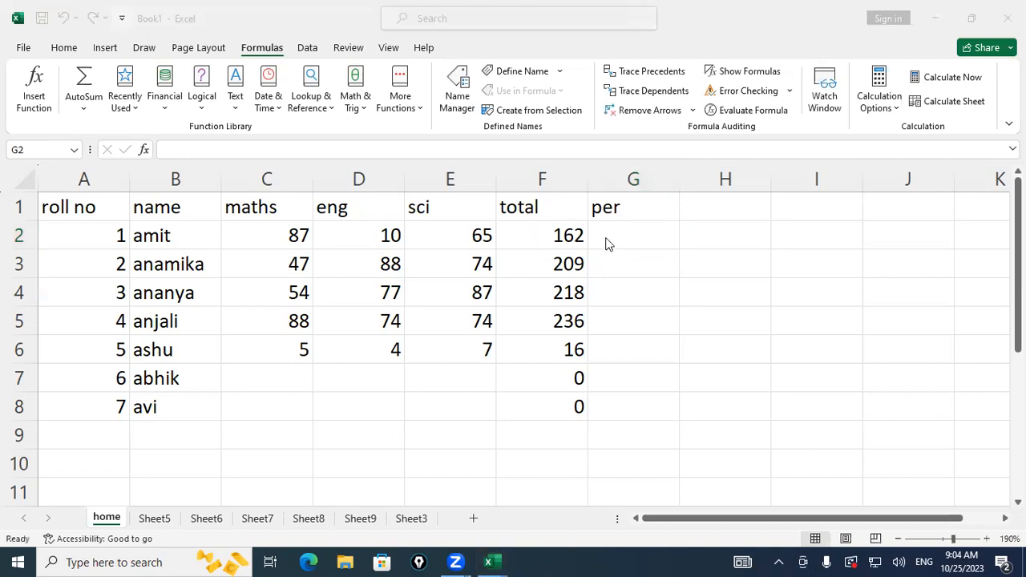
# Enter the percentage formula =F2*100/300 in G2 for roll number 1.
pyautogui.click(605, 239)
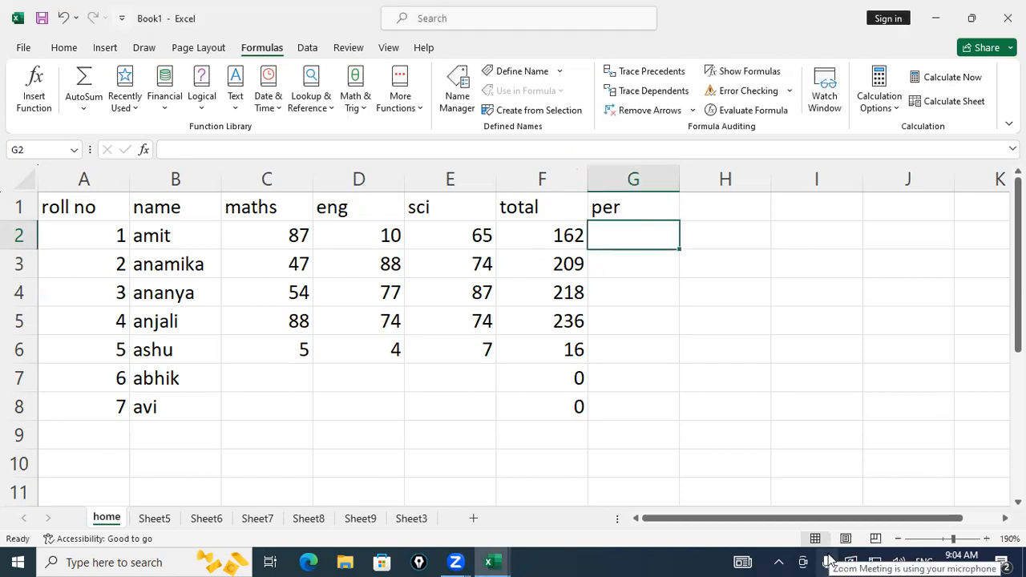
pyautogui.write('=f')
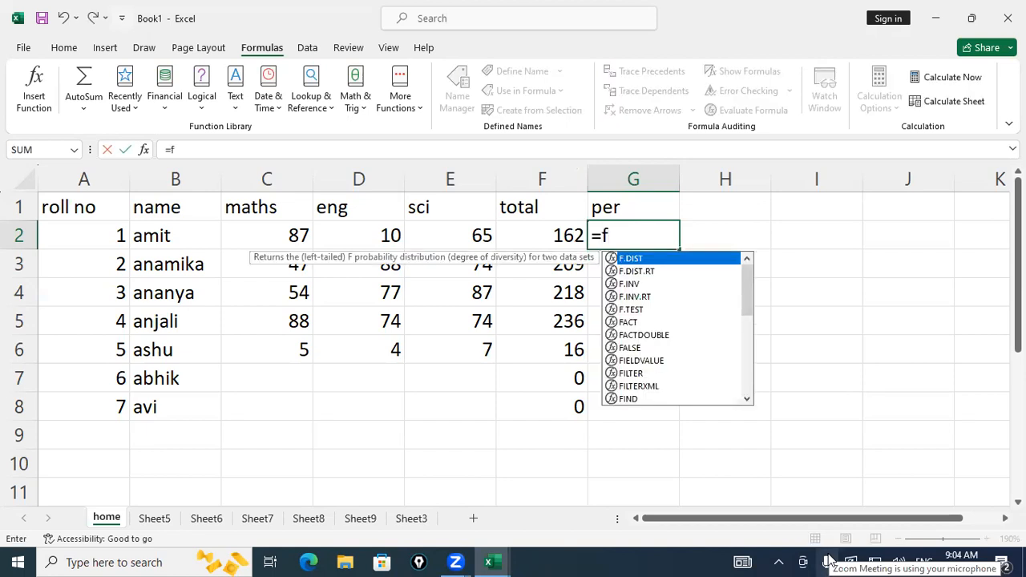
pyautogui.write('2')
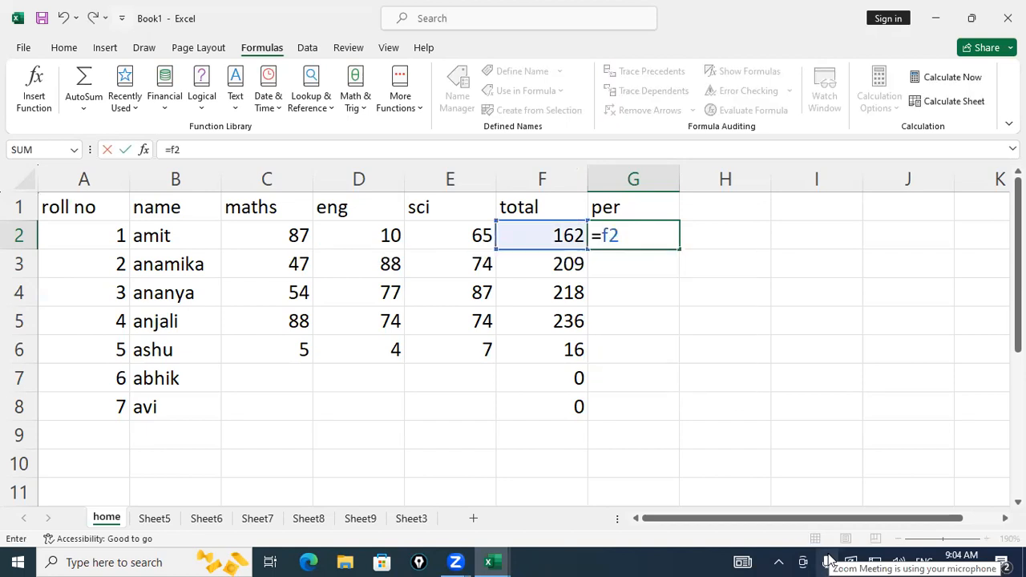
pyautogui.write('*100/300')
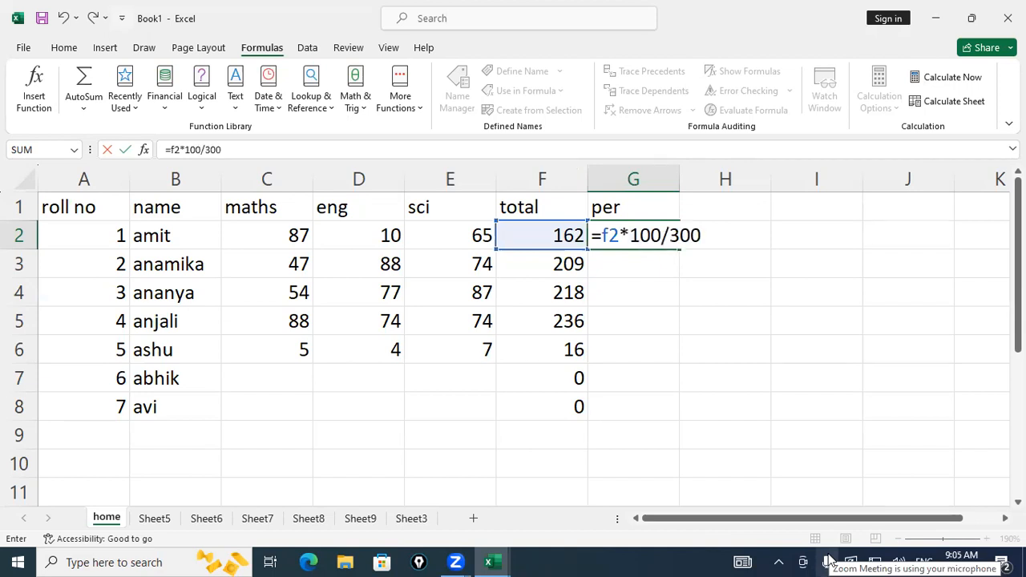
pyautogui.press('Return')
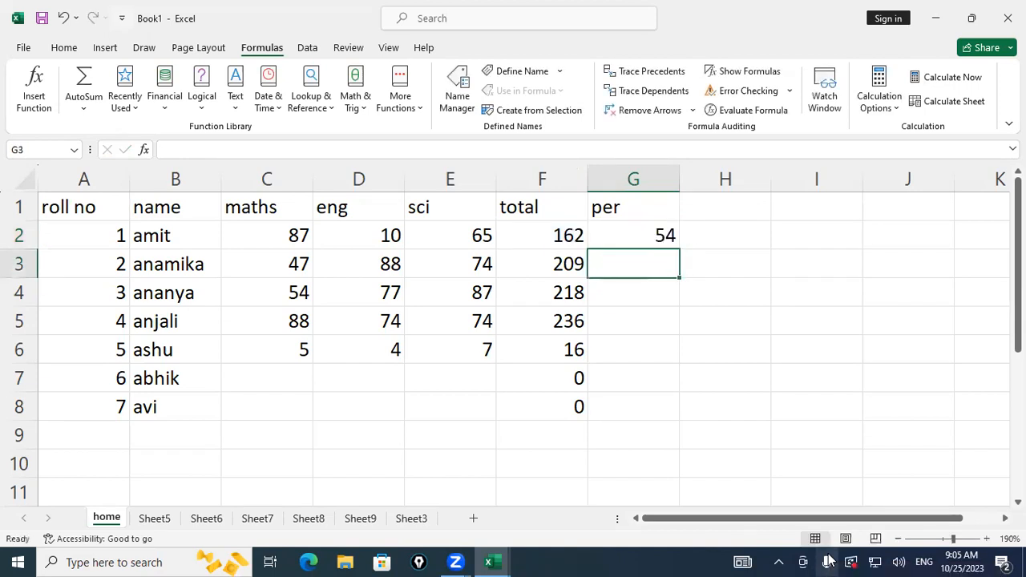
pyautogui.press('Up')
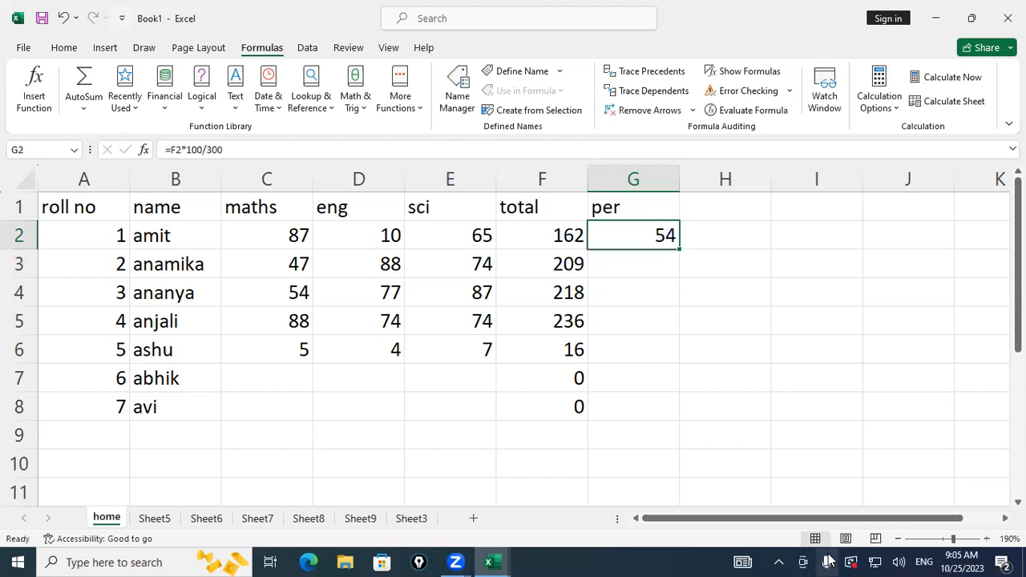
# Shorten the percentage formula in G2 to =F2/3.
pyautogui.press('F2')
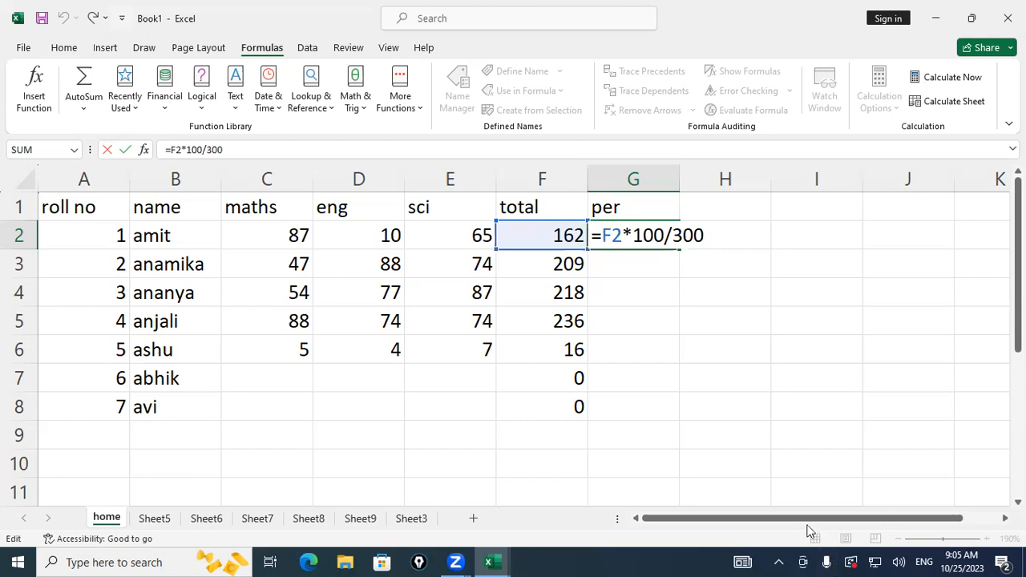
pyautogui.press('BackSpace')
pyautogui.press('BackSpace')
pyautogui.press('BackSpace')
pyautogui.press('BackSpace')
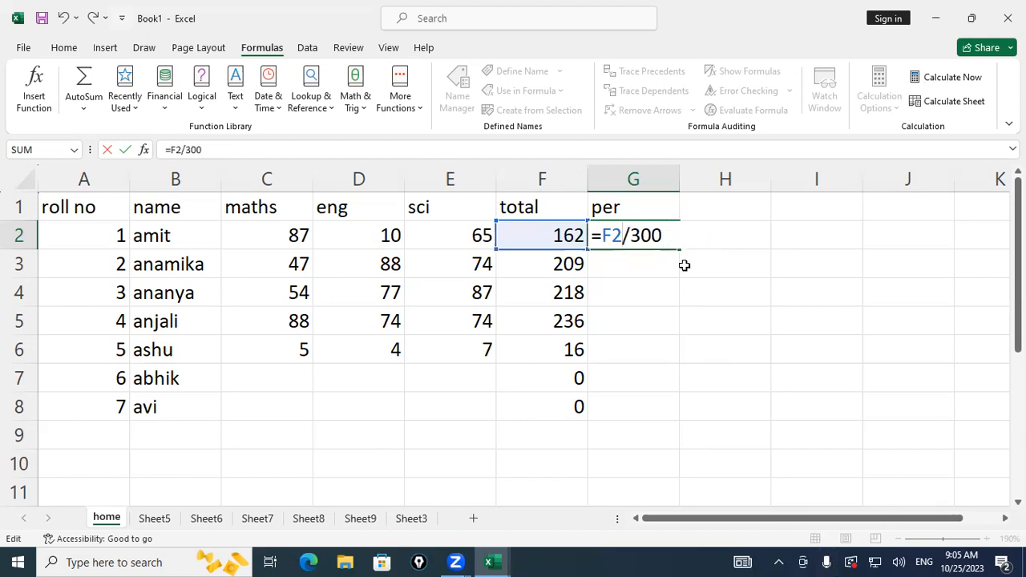
pyautogui.press('BackSpace')
pyautogui.press('BackSpace')
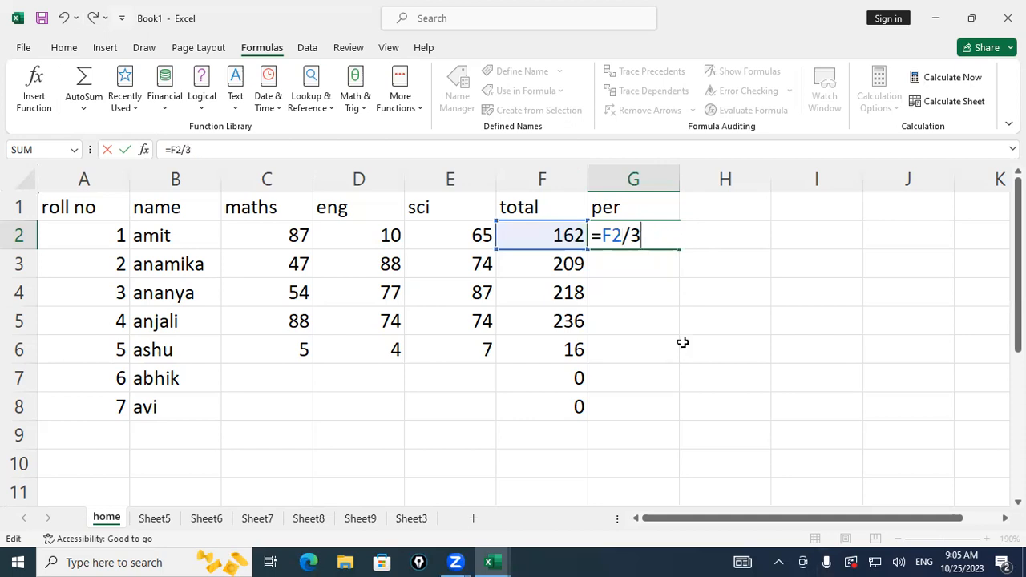
pyautogui.press('Return')
pyautogui.press('Up')
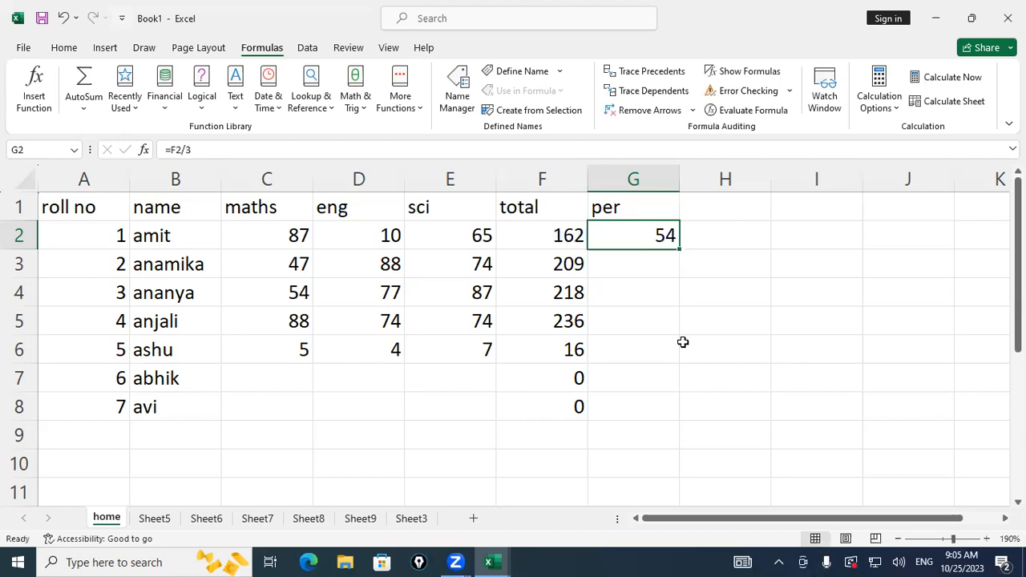
# Change the percentage formula in G2 to =F2/300*100.
pyautogui.doubleClick(670, 242)
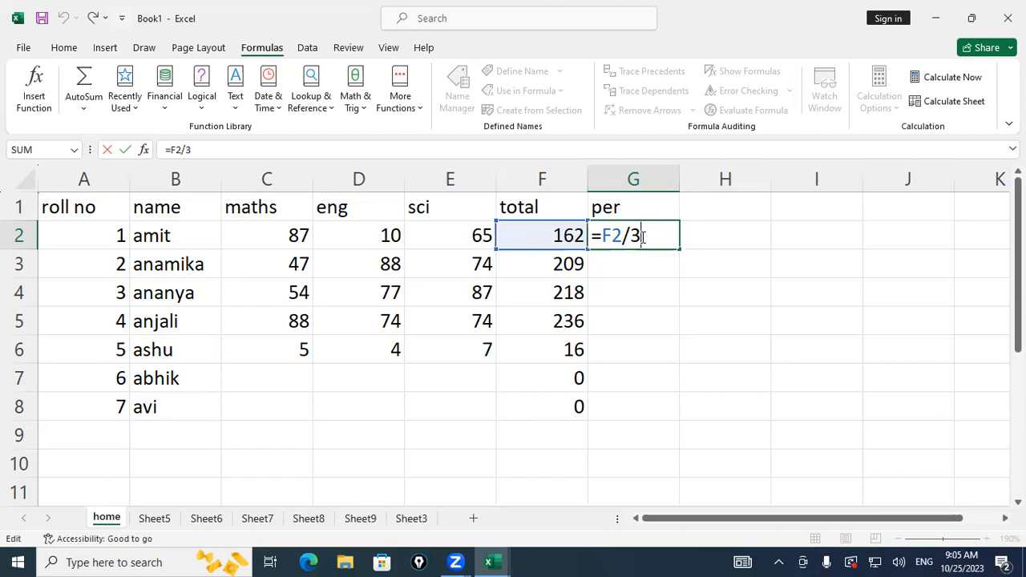
pyautogui.write('00')
pyautogui.press('BackSpace')
pyautogui.press('BackSpace')
pyautogui.press('BackSpace')
pyautogui.write('00*100')
pyautogui.press('Return')
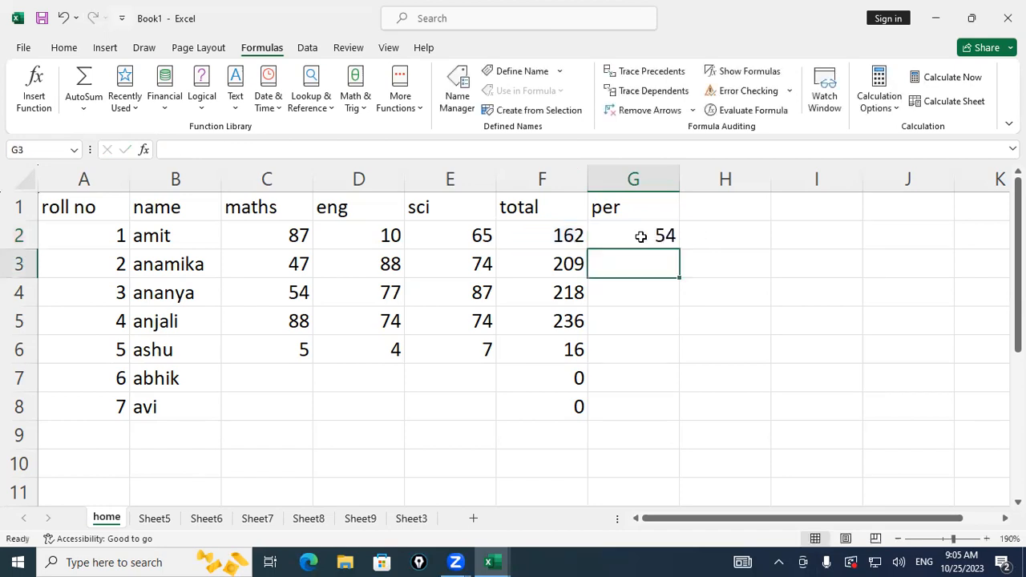
# Review the division part of the formula in G2 and fill the formula down through G8.
pyautogui.click(641, 237)
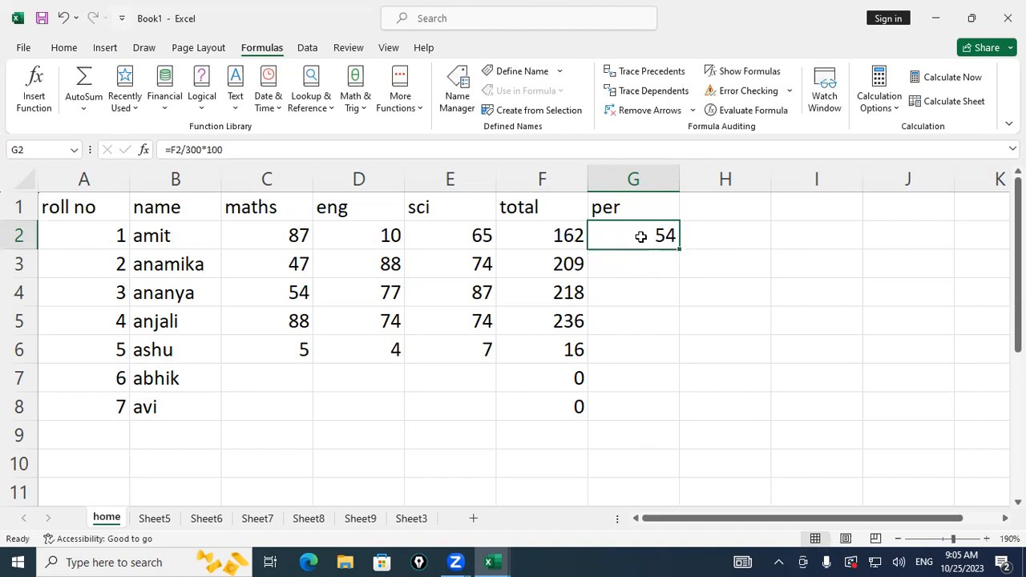
pyautogui.doubleClick(641, 236)
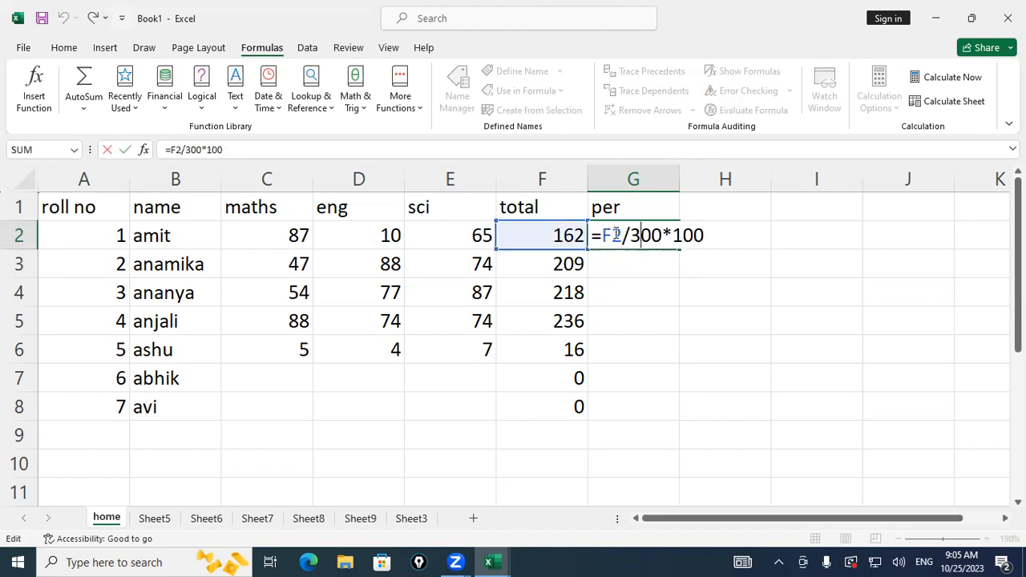
pyautogui.moveTo(662, 234); pyautogui.dragTo(612, 236)
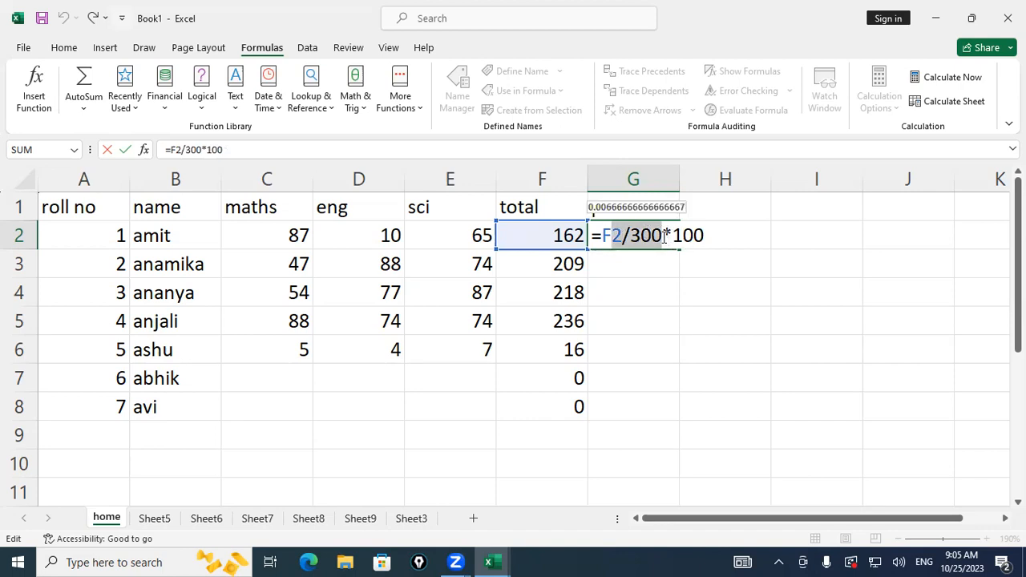
pyautogui.click(667, 235)
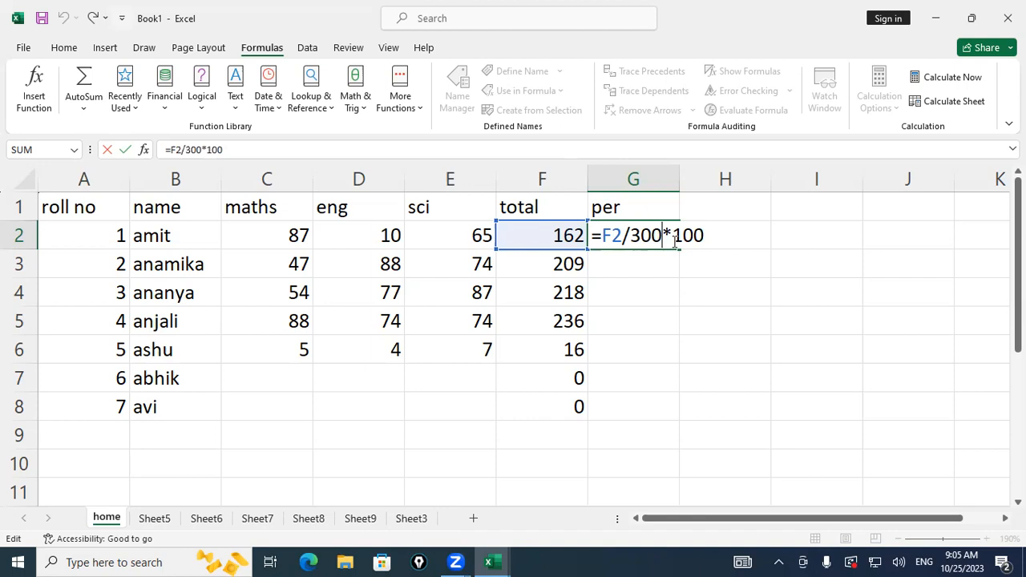
pyautogui.hotkey('ctrl', 'Return')
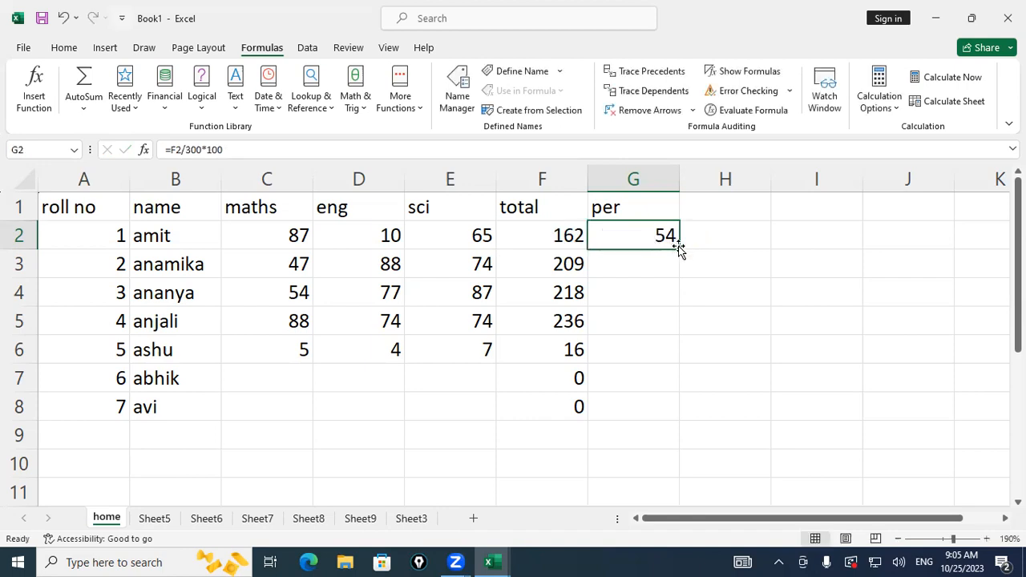
pyautogui.moveTo(678, 248); pyautogui.dragTo(662, 399)
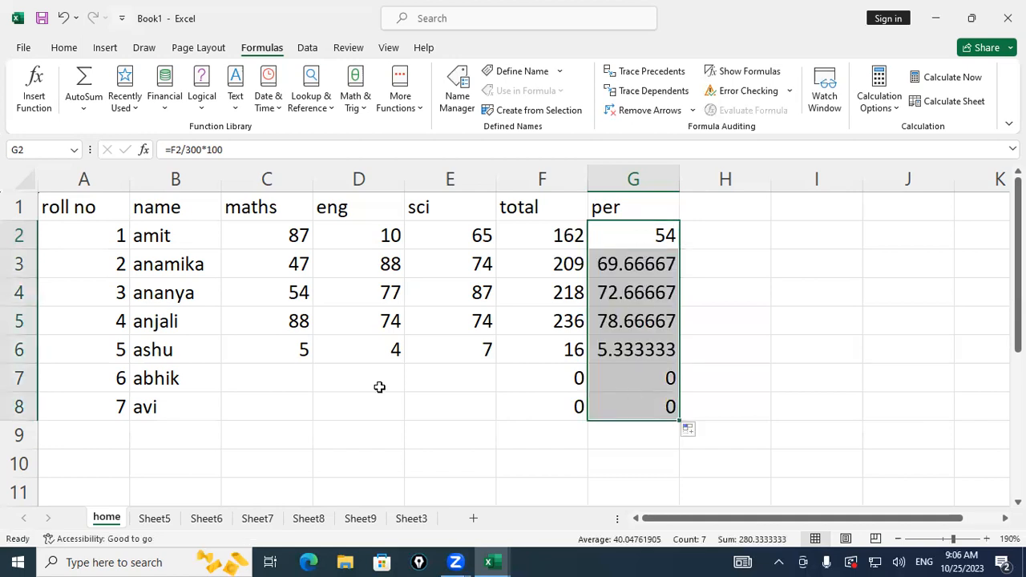
# Enter the marks for roll number 6 in C7:E7: maths 87, eng 77 and sci 47.
pyautogui.click(308, 374)
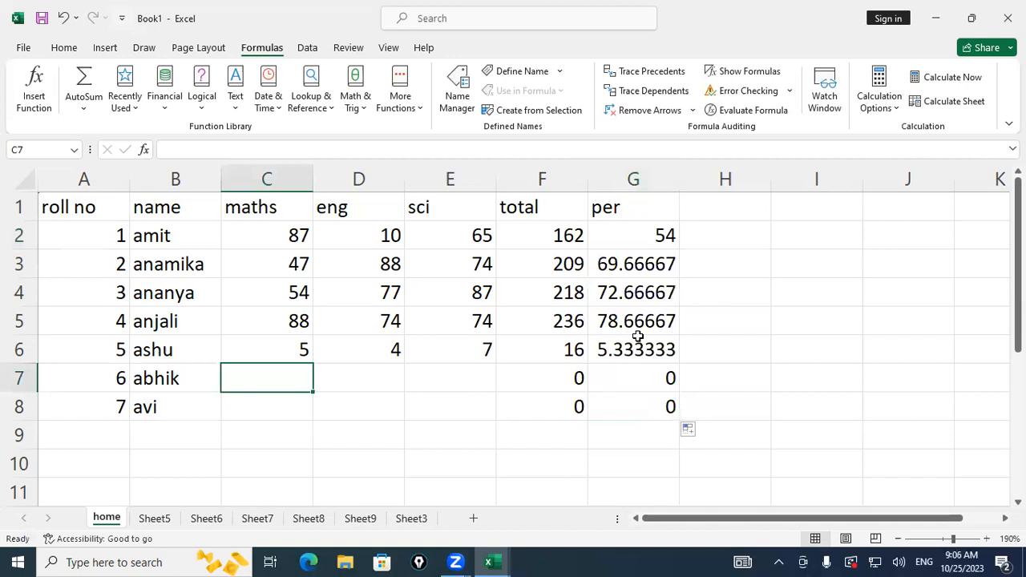
pyautogui.write('8')
pyautogui.write('7')
pyautogui.press('Tab')
pyautogui.write('77')
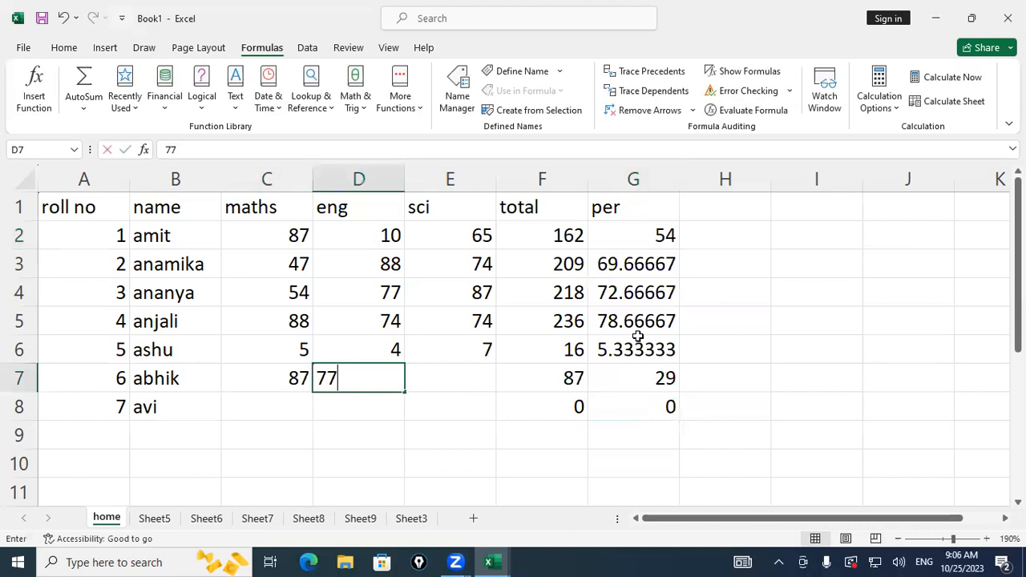
pyautogui.press('Tab')
pyautogui.write('47')
pyautogui.press('Down')
# Enter the marks for roll number 7 in C8:E8: maths 54, eng 78 and sci 66.
pyautogui.press('Left')
pyautogui.press('Left')
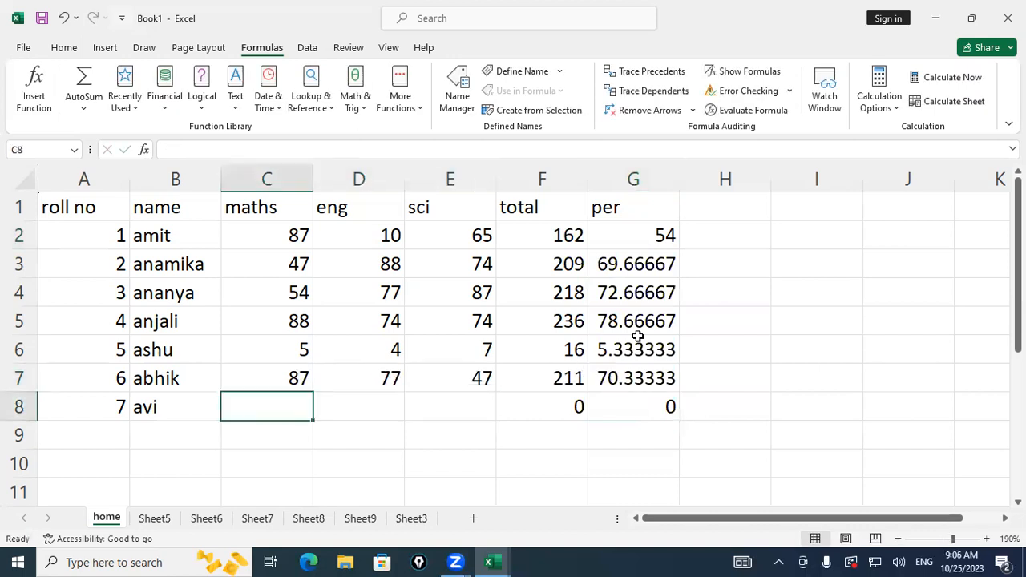
pyautogui.write('54')
pyautogui.press('Tab')
pyautogui.write('78')
pyautogui.press('Tab')
pyautogui.write('6')
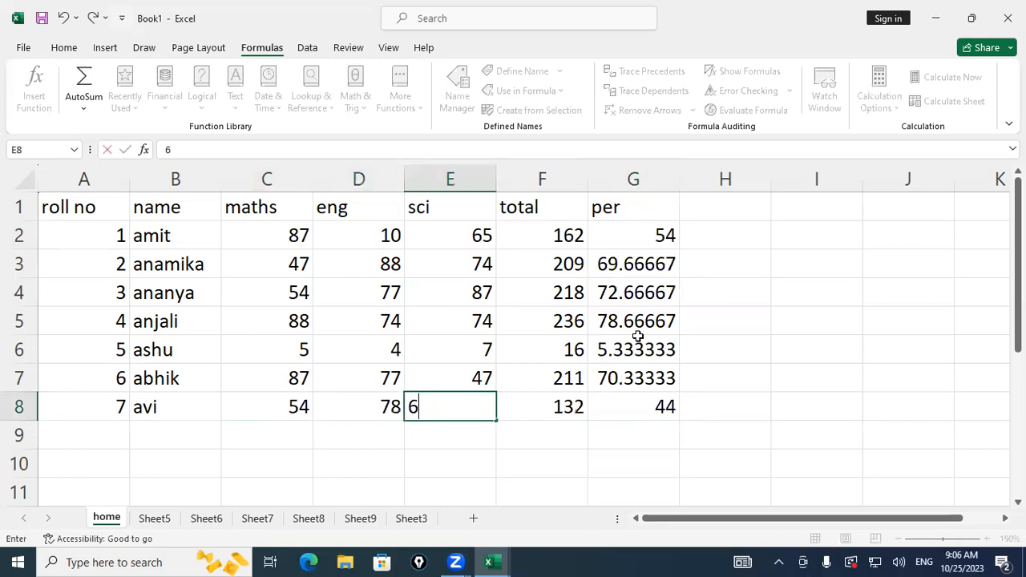
pyautogui.write('6')
pyautogui.press('Tab')
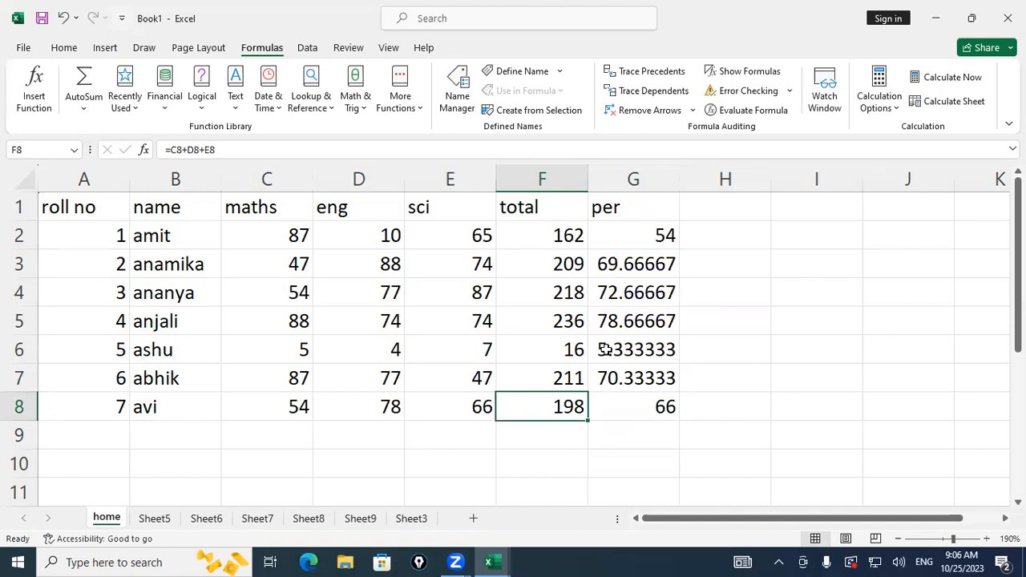
# Examine the total formula in F2 and the filled total and per columns, F1:F8 and G1:G8.
pyautogui.click(543, 247)
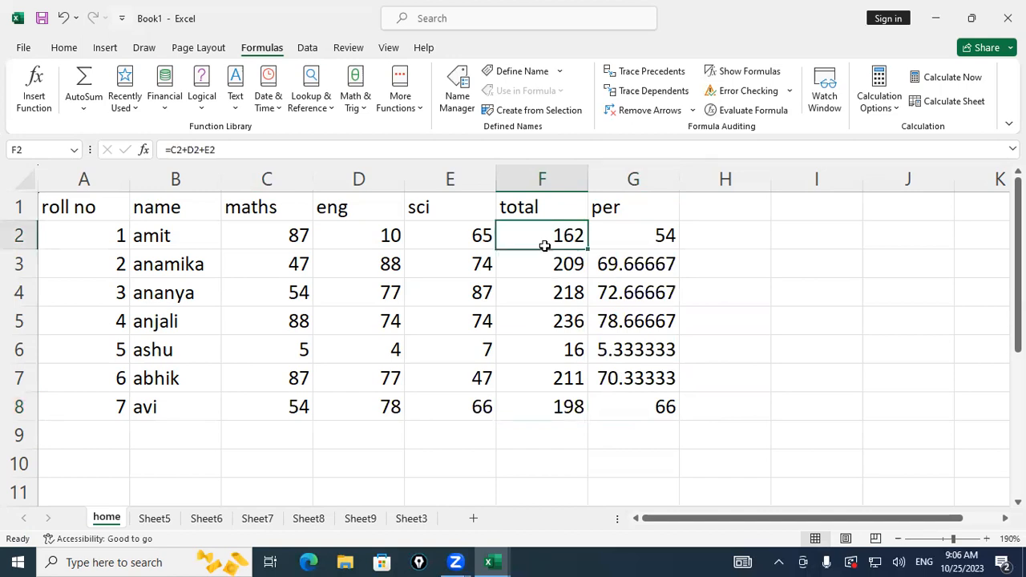
pyautogui.doubleClick(544, 240)
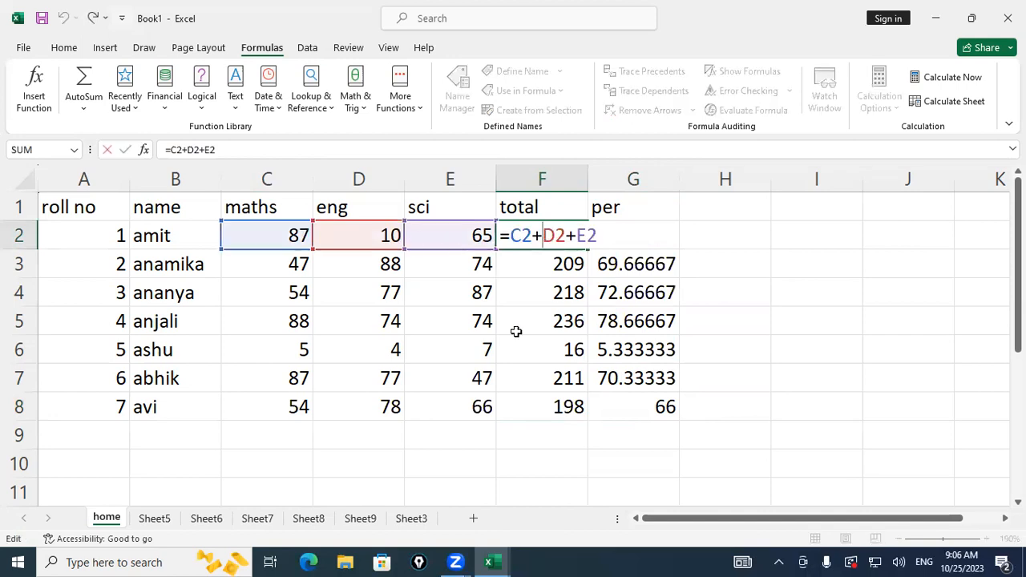
pyautogui.press('Escape')
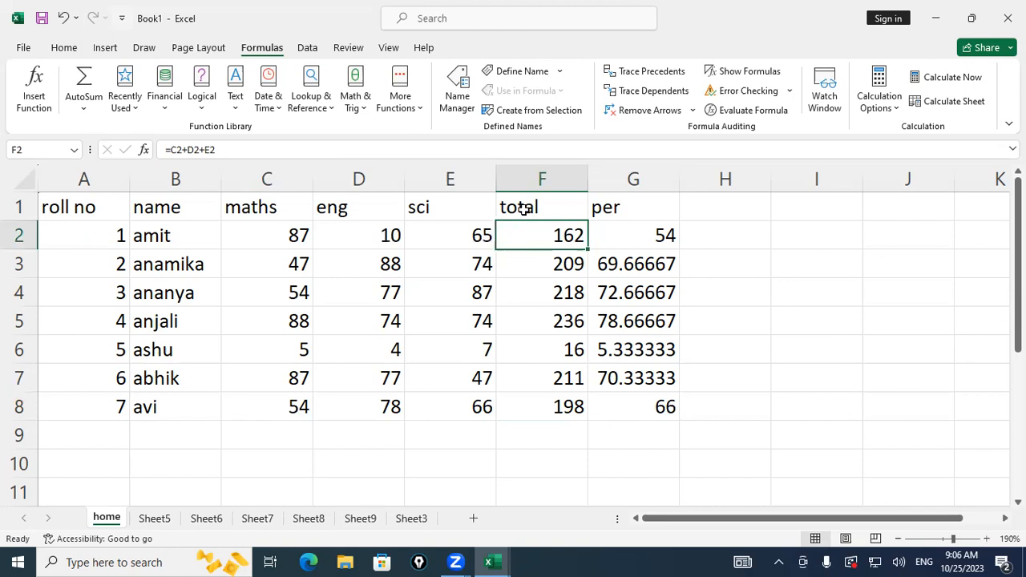
pyautogui.moveTo(542, 207); pyautogui.dragTo(540, 410)
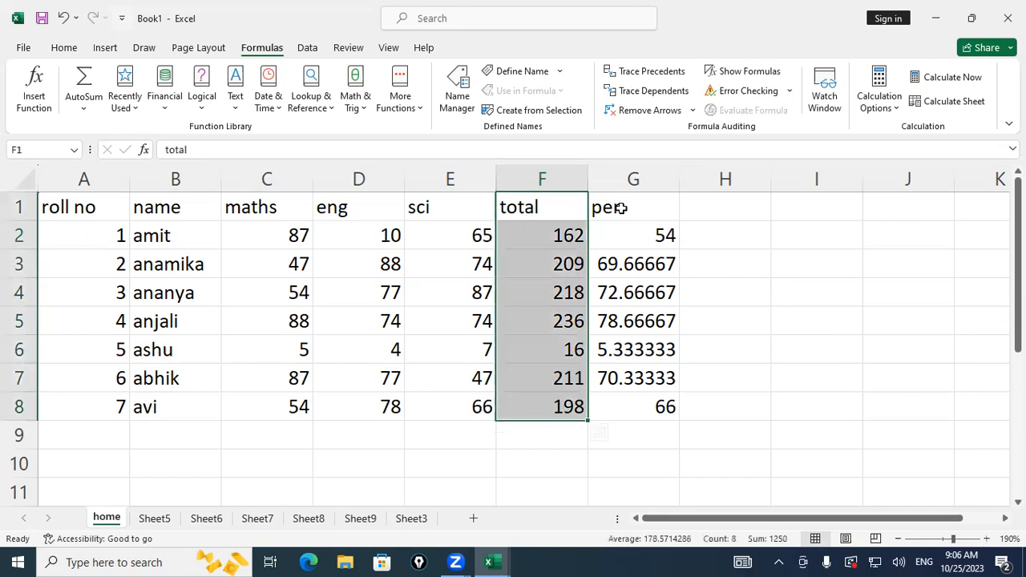
pyautogui.moveTo(635, 401); pyautogui.dragTo(633, 207)
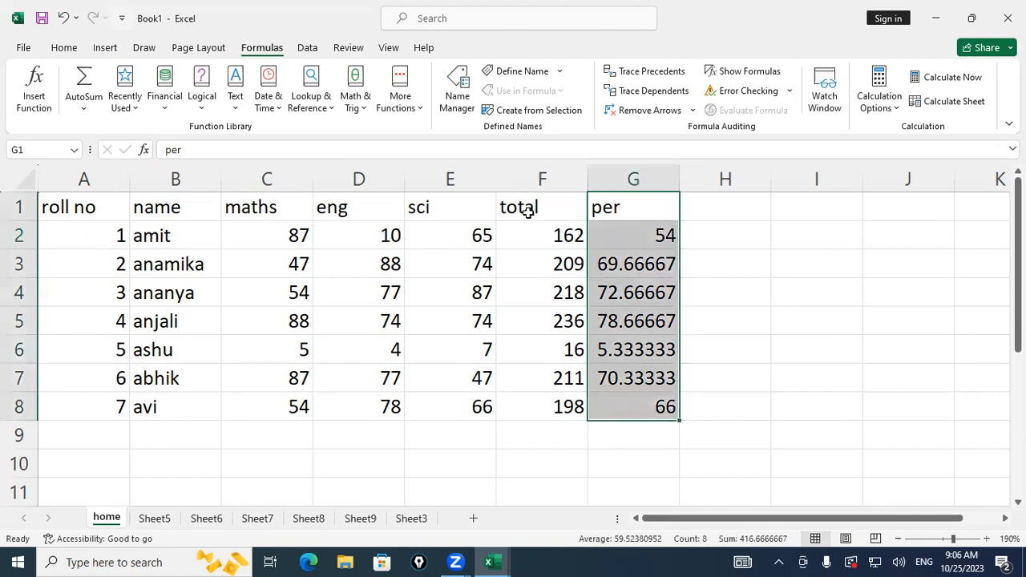
pyautogui.press('Left')
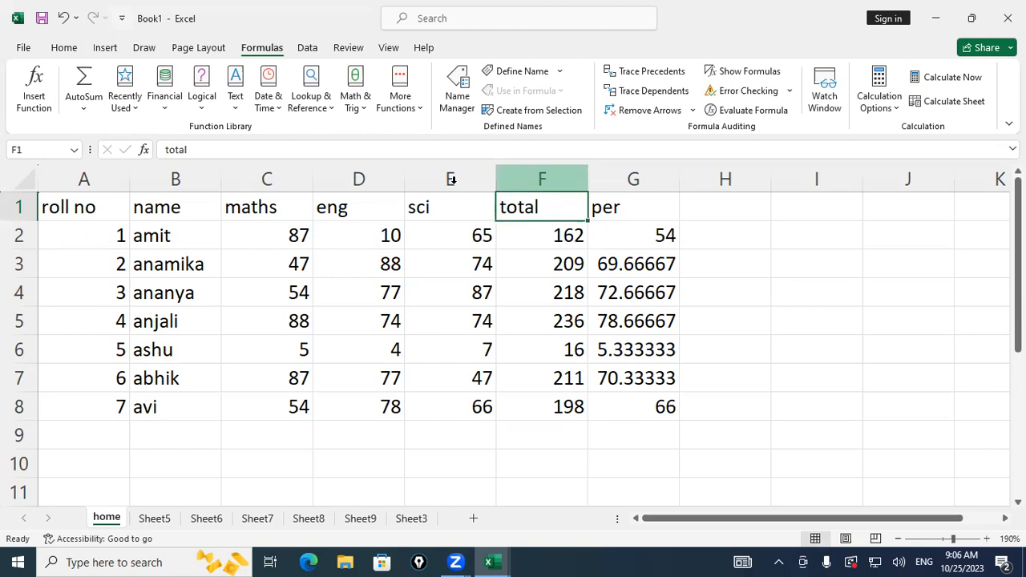
# Insert a new column before the total column and give it the header hindi in F1.
pyautogui.rightClick(533, 183)
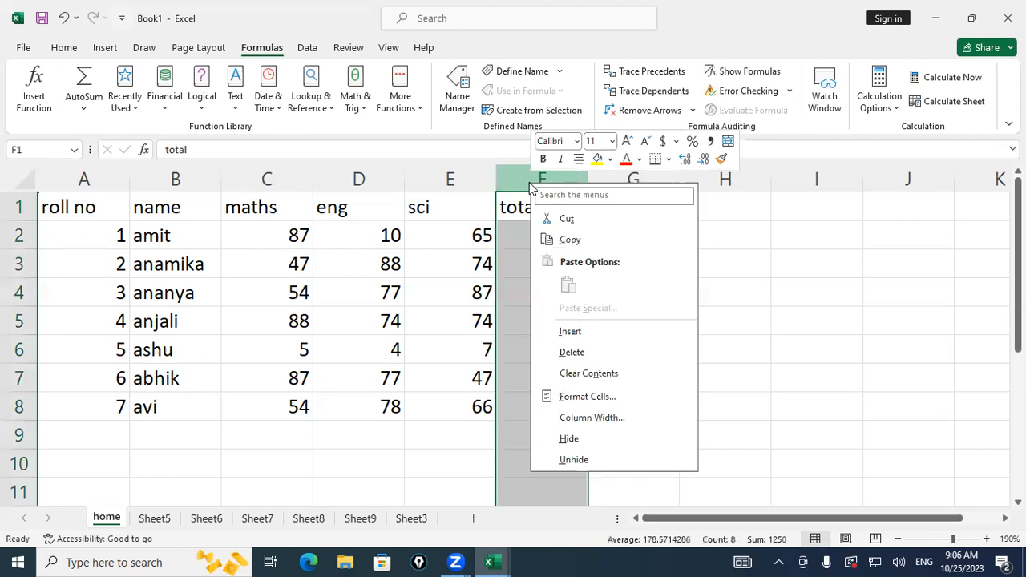
pyautogui.click(582, 333)
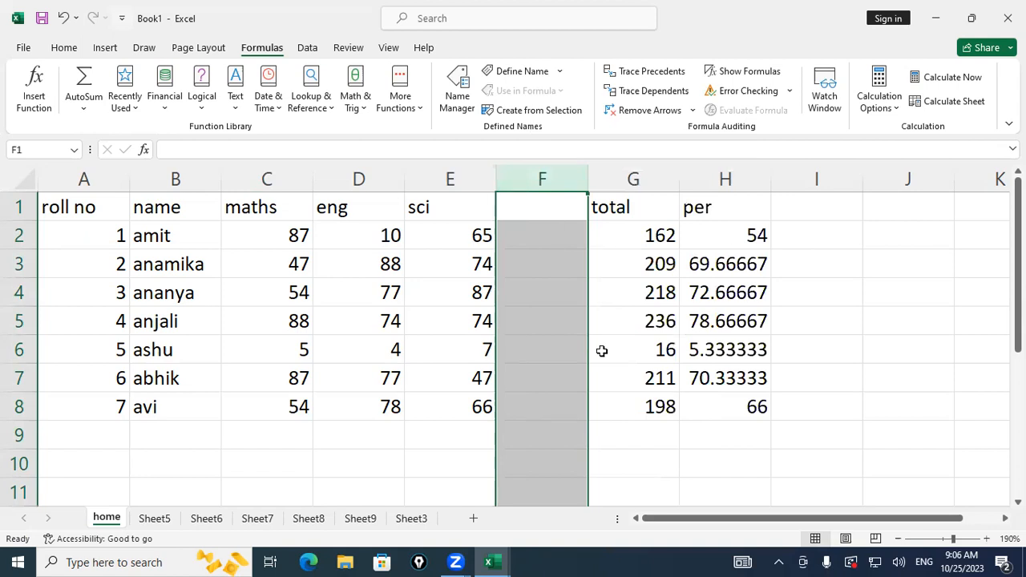
pyautogui.press('Up')
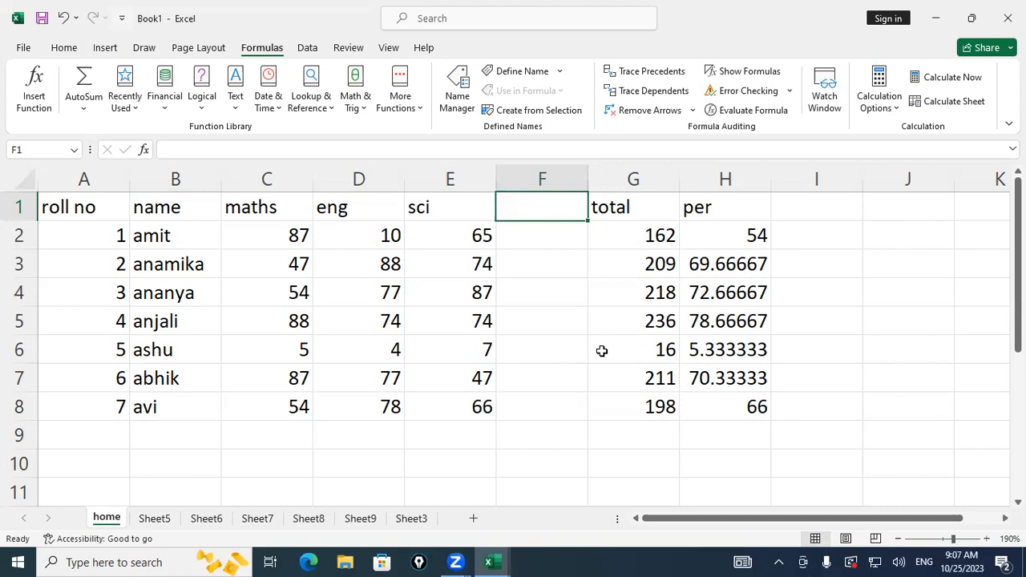
pyautogui.write('hindi')
pyautogui.press('Return')
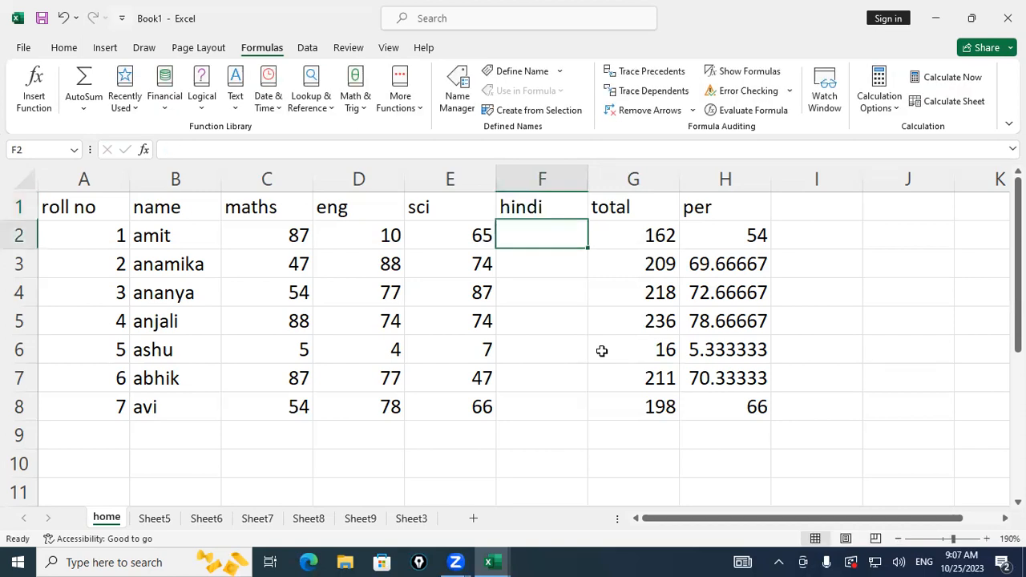
# Insert a blank column between the eng and sci columns.
pyautogui.rightClick(454, 183)
pyautogui.press('Escape')
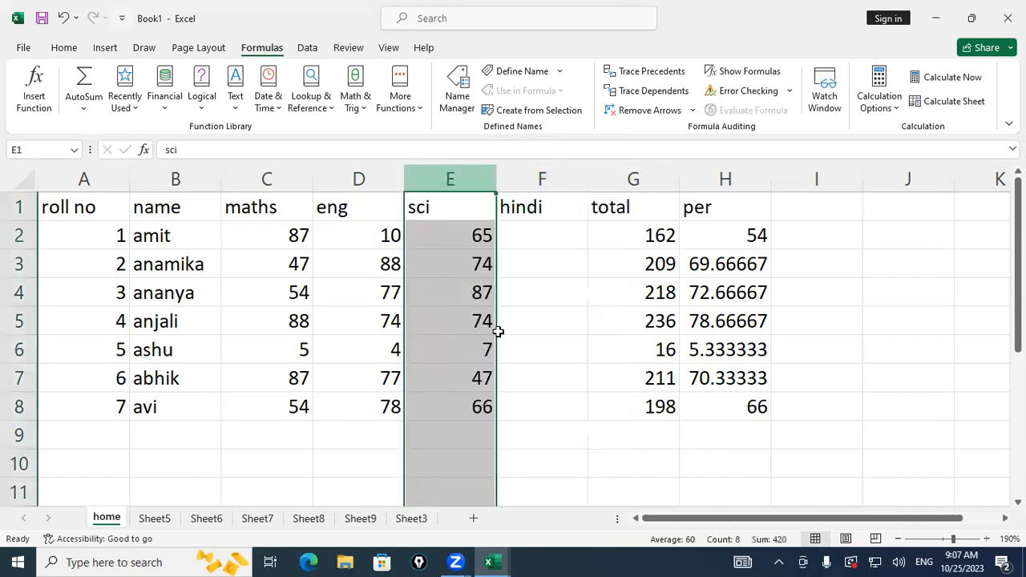
pyautogui.hotkey('ctrl', 'shift', '+')
pyautogui.press('Up')
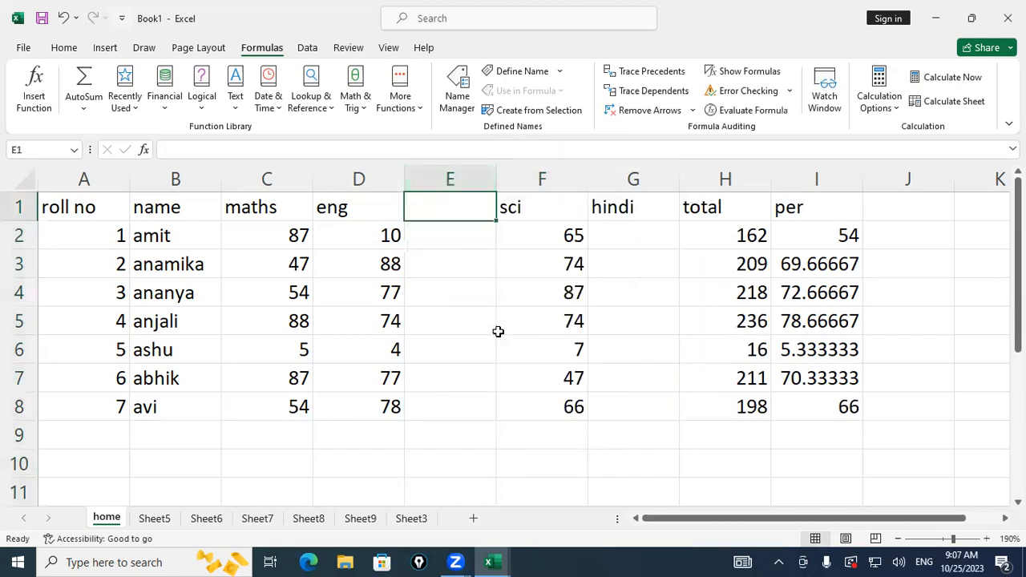
# Give the blank column between eng and sci the header computer in E1.
pyautogui.write('computer')
pyautogui.press('Return')
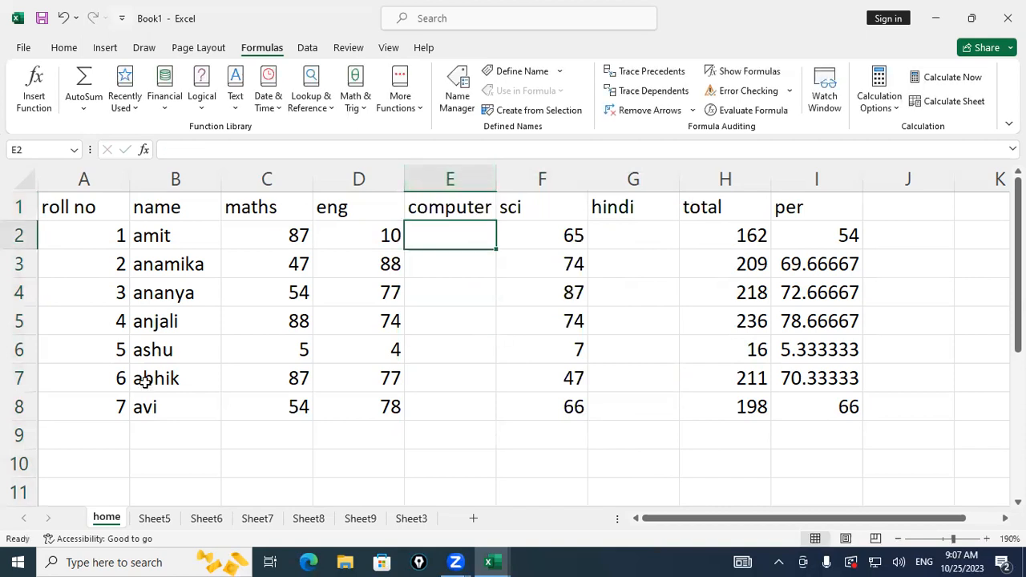
# Insert a blank row above roll number 5 and enter 54 in A6.
pyautogui.rightClick(24, 353)
pyautogui.click(68, 211)
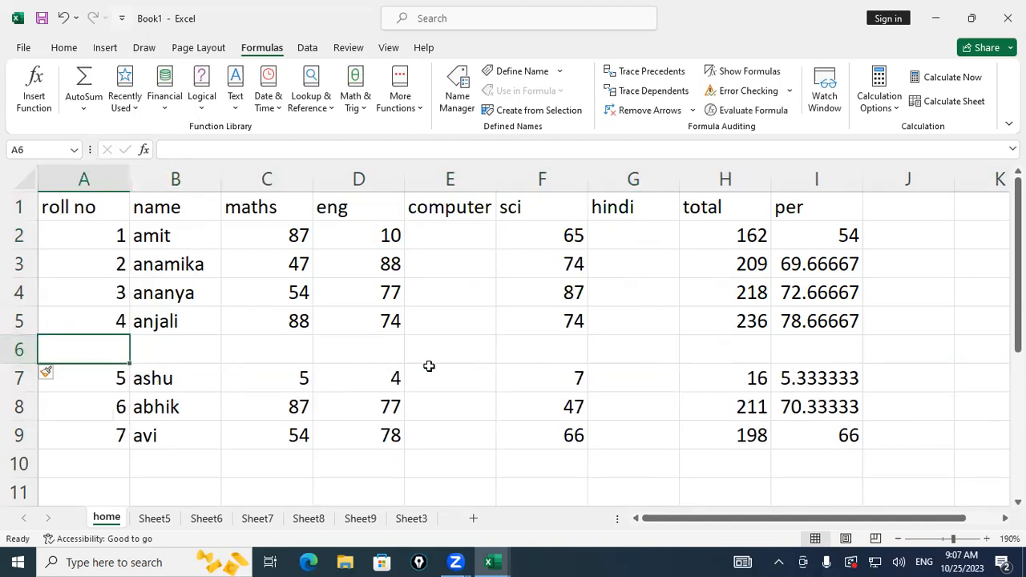
pyautogui.write('54')
pyautogui.press('Tab')
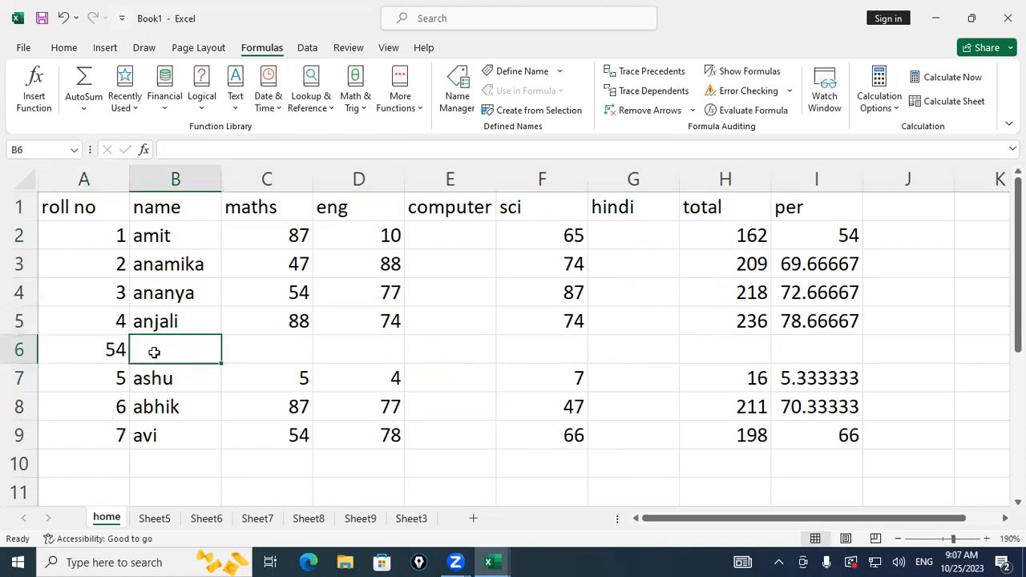
pyautogui.press('Left')
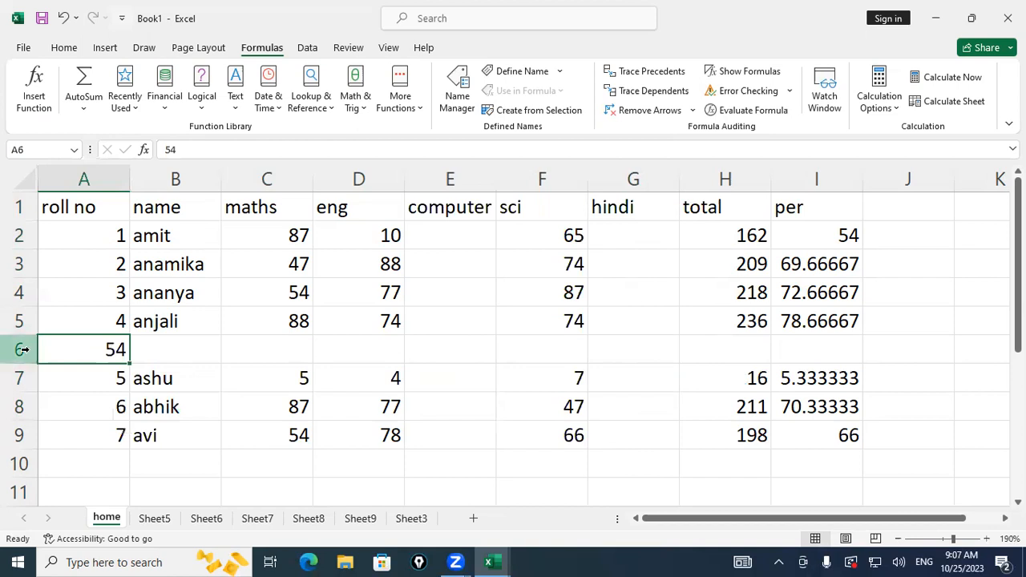
# Delete the inserted row 6 that holds only the value 54.
pyautogui.rightClick(32, 352)
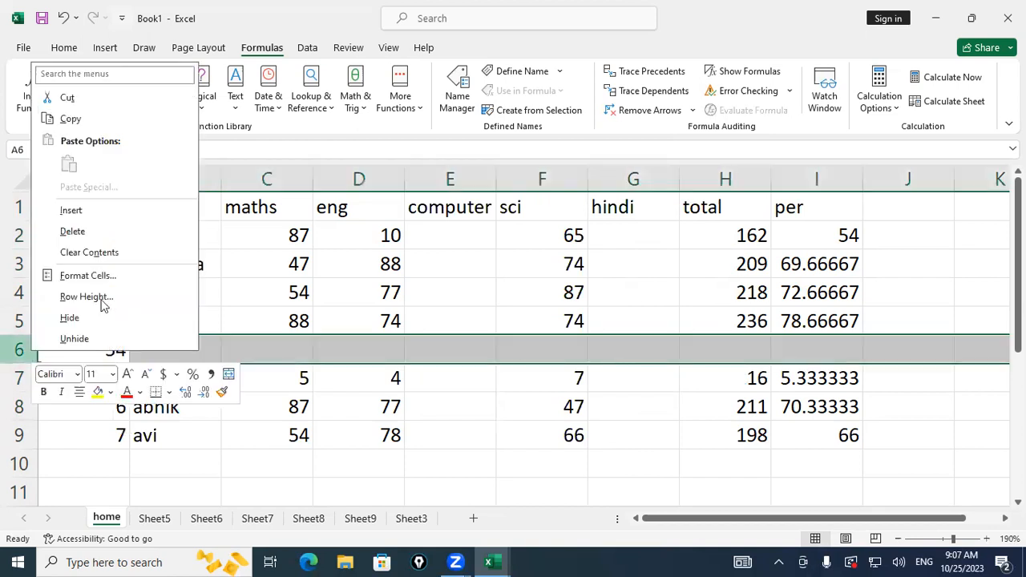
pyautogui.click(85, 231)
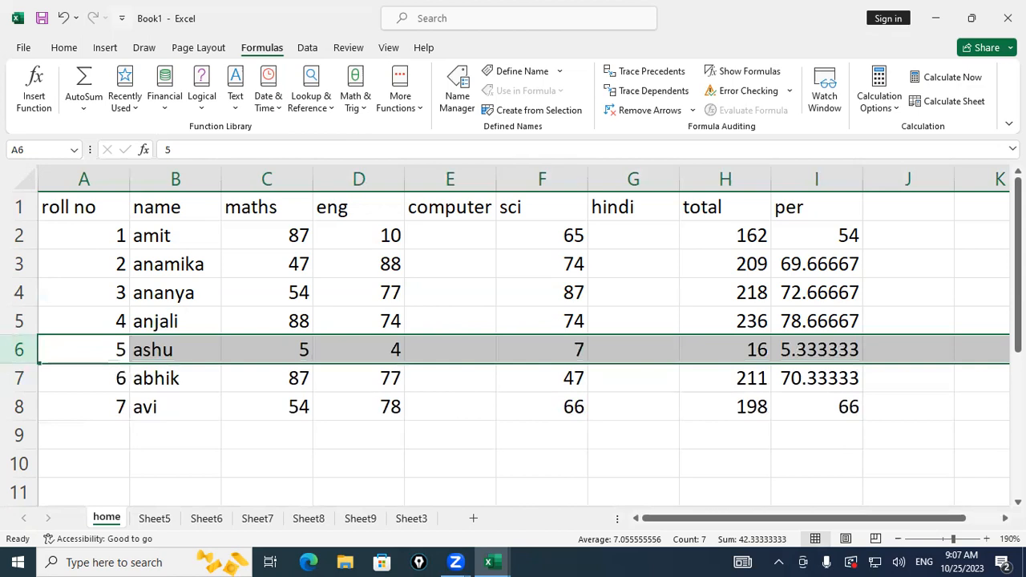
pyautogui.click(725, 350)
# Enter the additional marks for roll number 1: computer 54 in E2 and hindi 74 in G2.
pyautogui.click(462, 246)
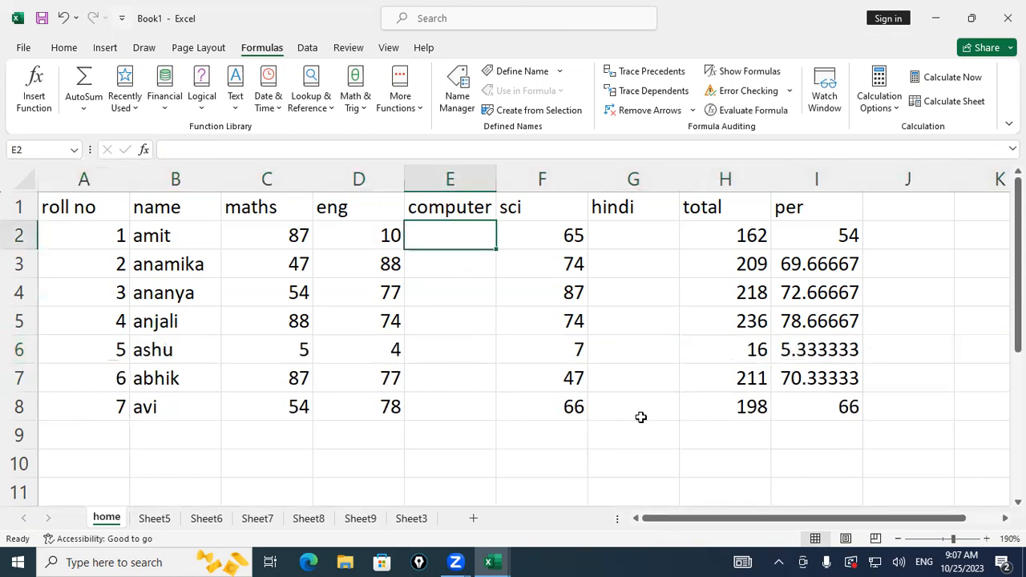
pyautogui.write('54')
pyautogui.press('Tab')
pyautogui.press('Tab')
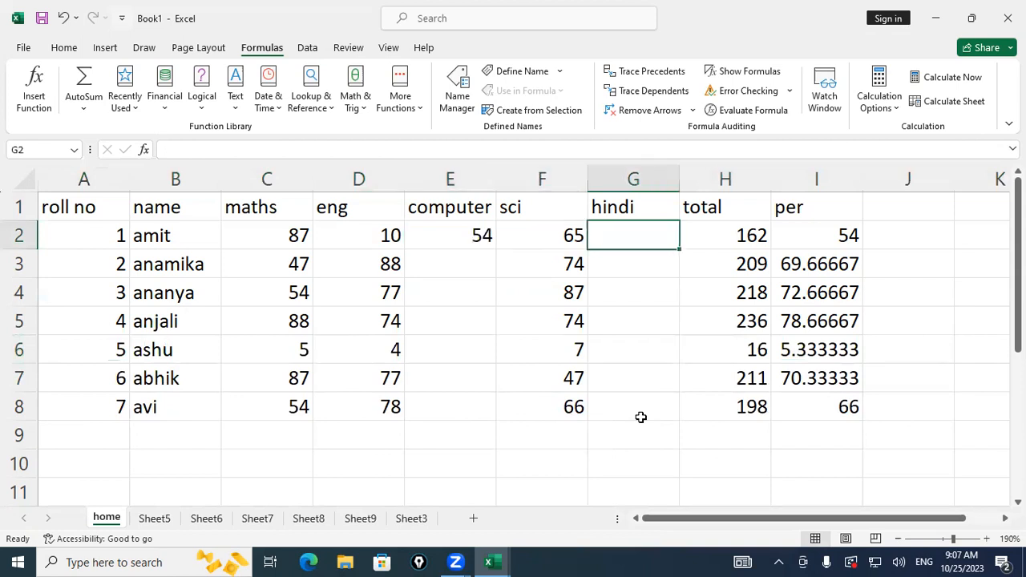
pyautogui.write('74')
pyautogui.press('Tab')
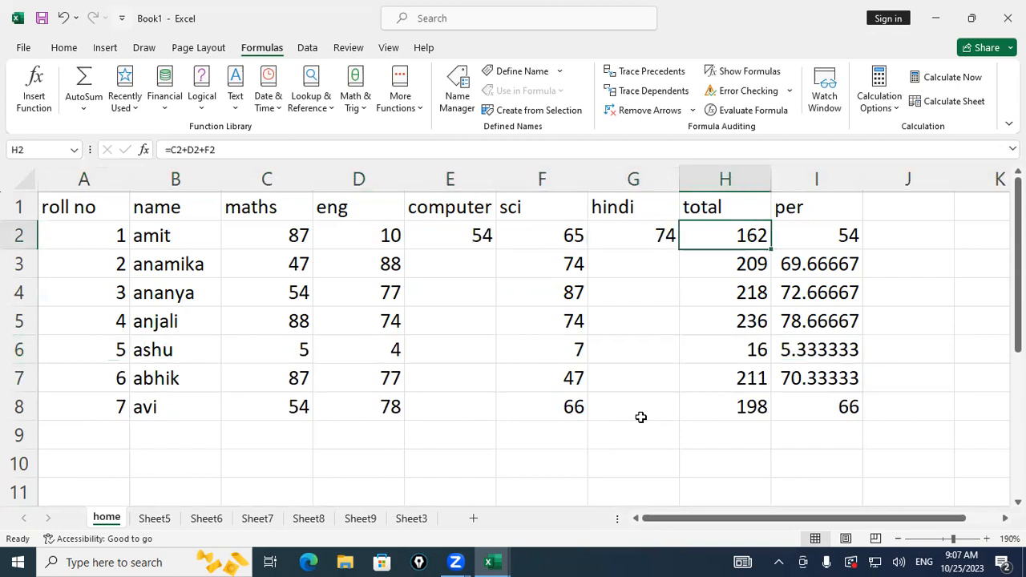
# Examine which subject cells the total formula in H2 refers to, marking its references and the sci mark with pen strokes.
pyautogui.doubleClick(724, 240)
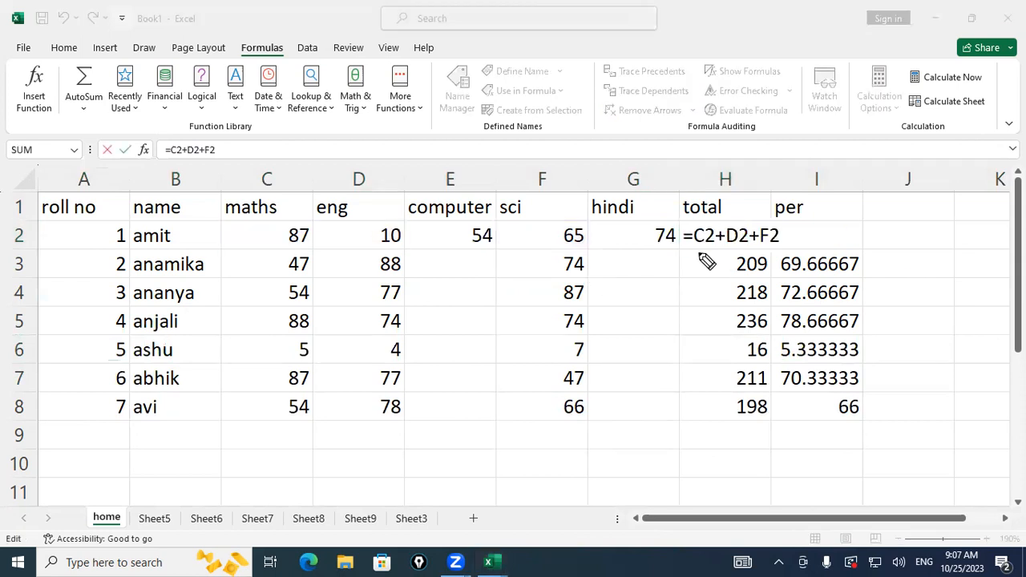
pyautogui.moveTo(698, 254); pyautogui.dragTo(785, 253)
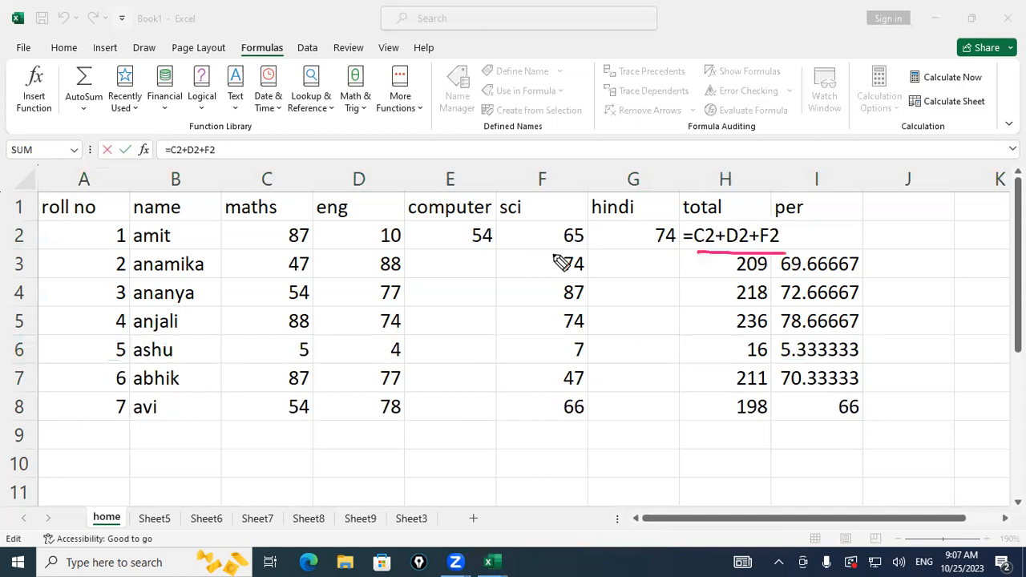
pyautogui.moveTo(580, 224); pyautogui.dragTo(550, 227)
pyautogui.moveTo(452, 233); pyautogui.dragTo(548, 218)
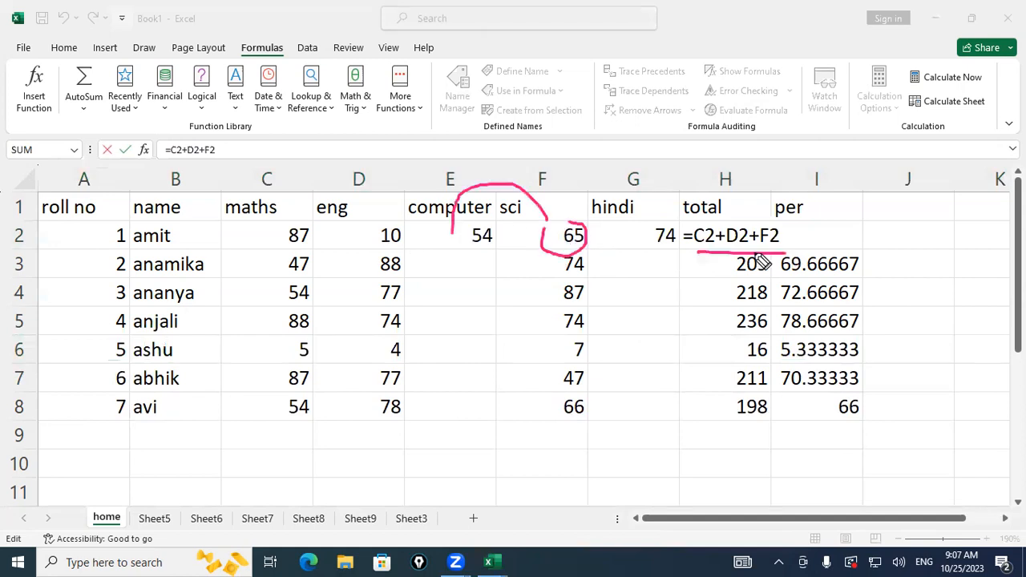
pyautogui.press('Escape')
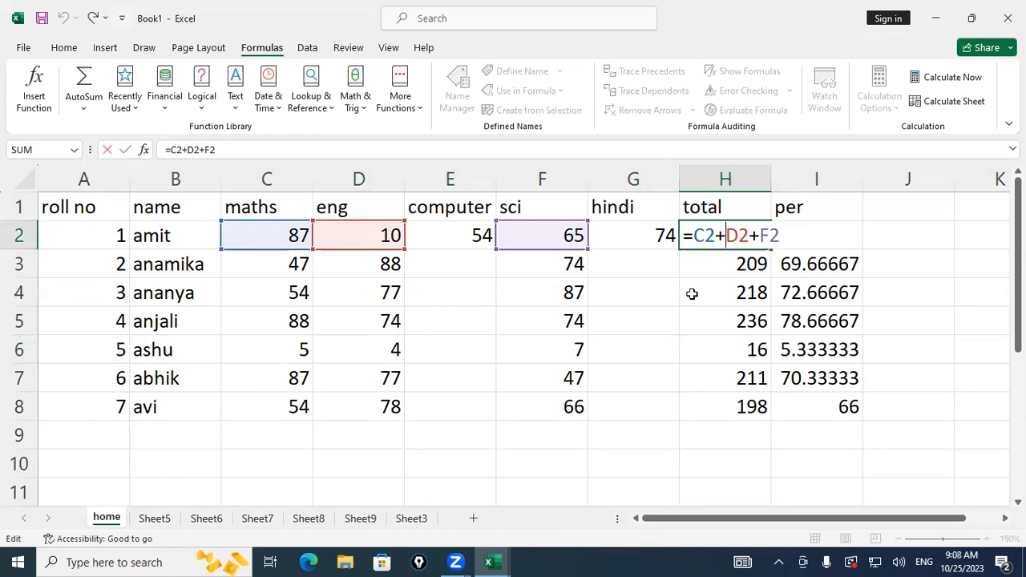
pyautogui.hotkey('ctrl', 'Return')
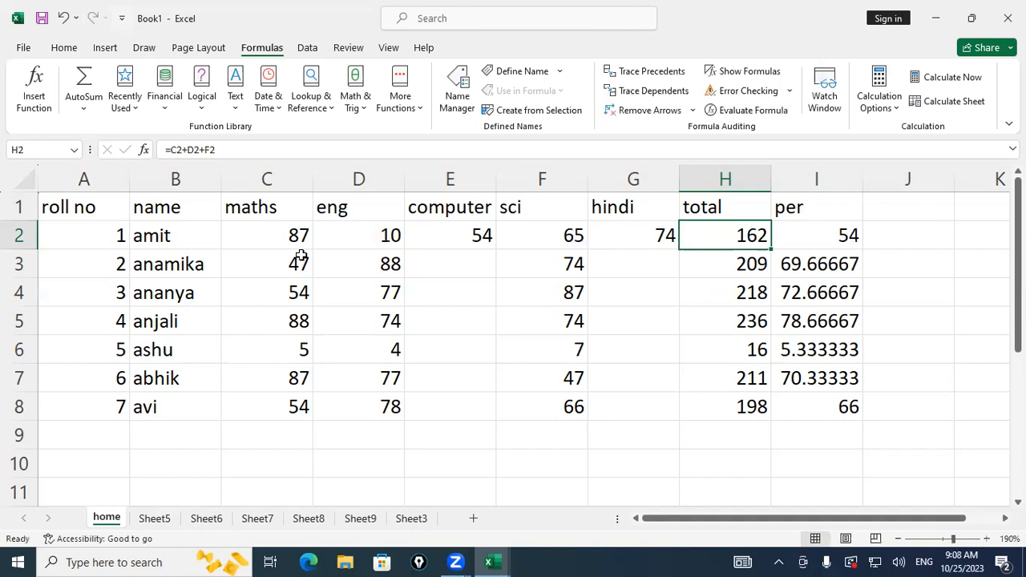
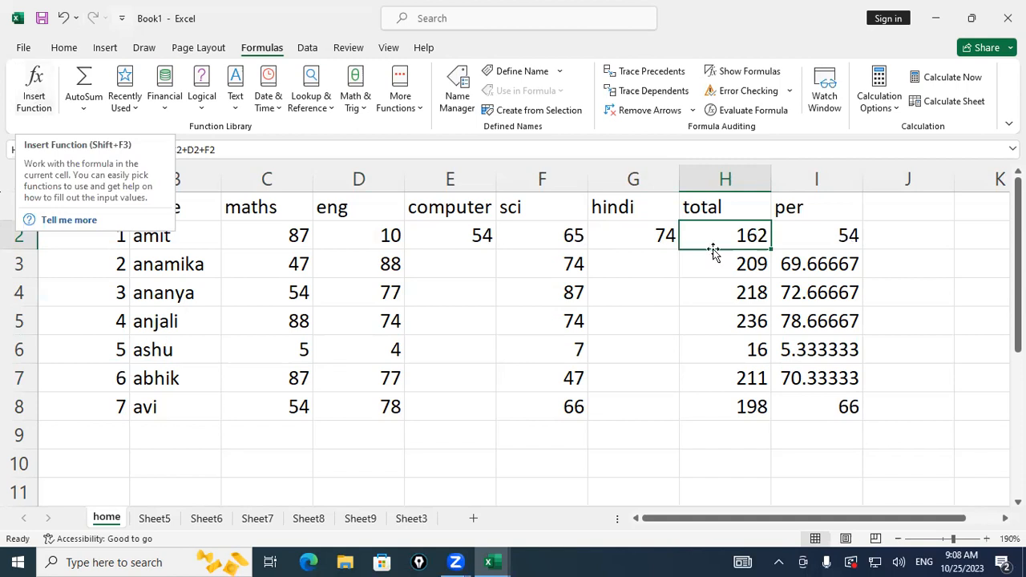
# Clear the totals in H2:H8 and write the formula =sum(c2:g2) in H2.
pyautogui.keyDown('shift'); pyautogui.click(722, 407); pyautogui.keyUp('shift')
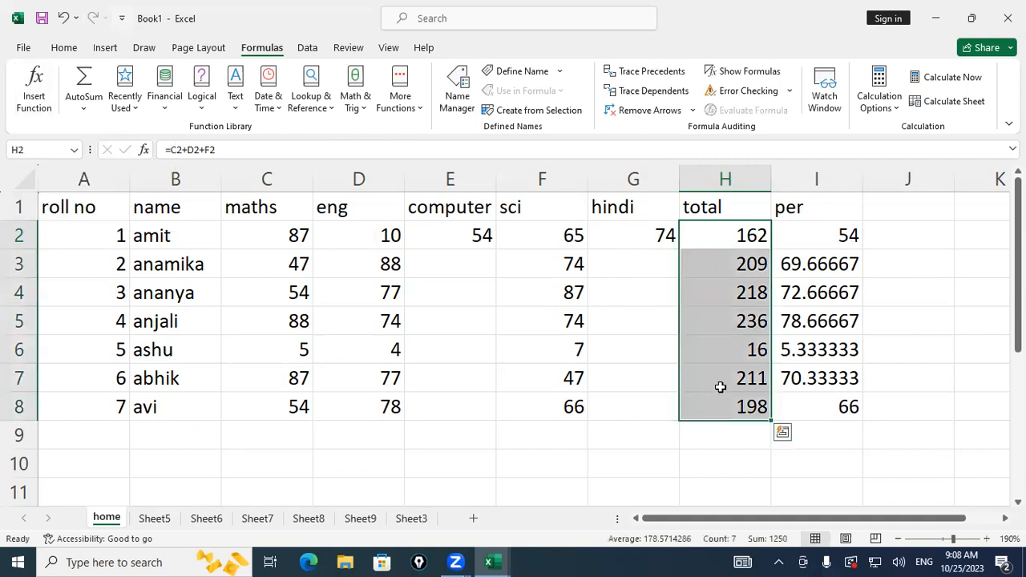
pyautogui.press('Delete')
pyautogui.click(722, 233)
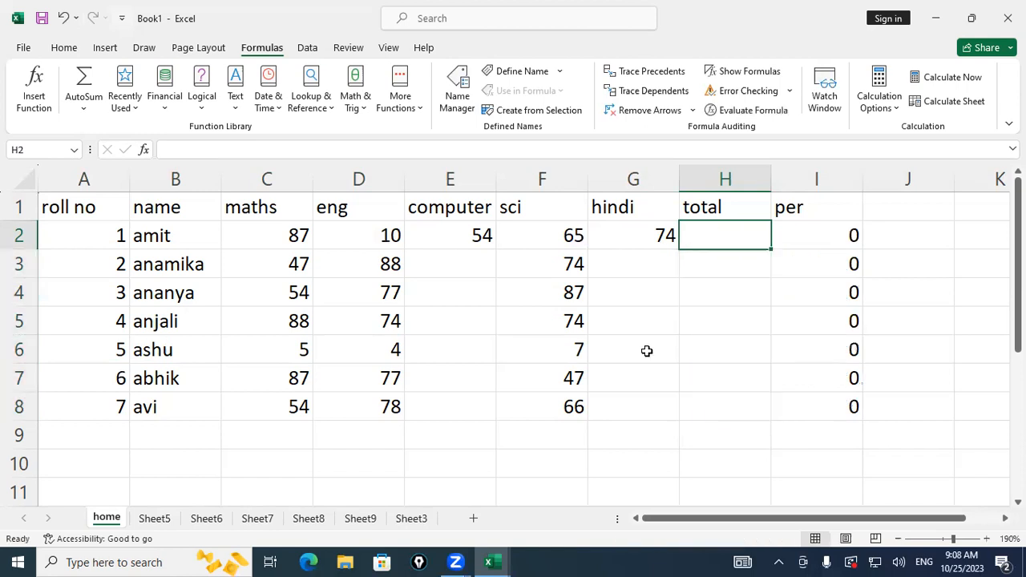
pyautogui.write('=s')
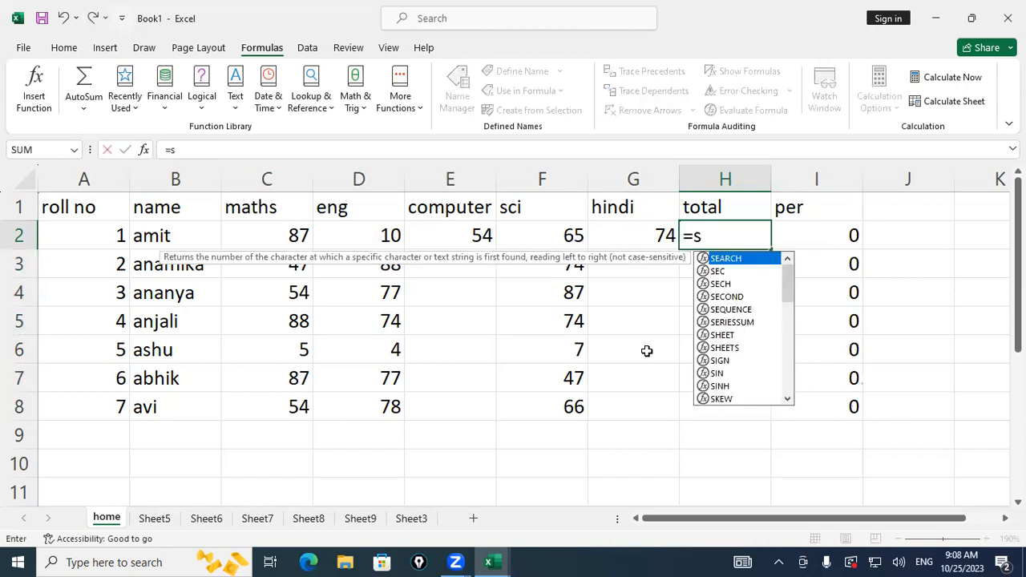
pyautogui.write('um(')
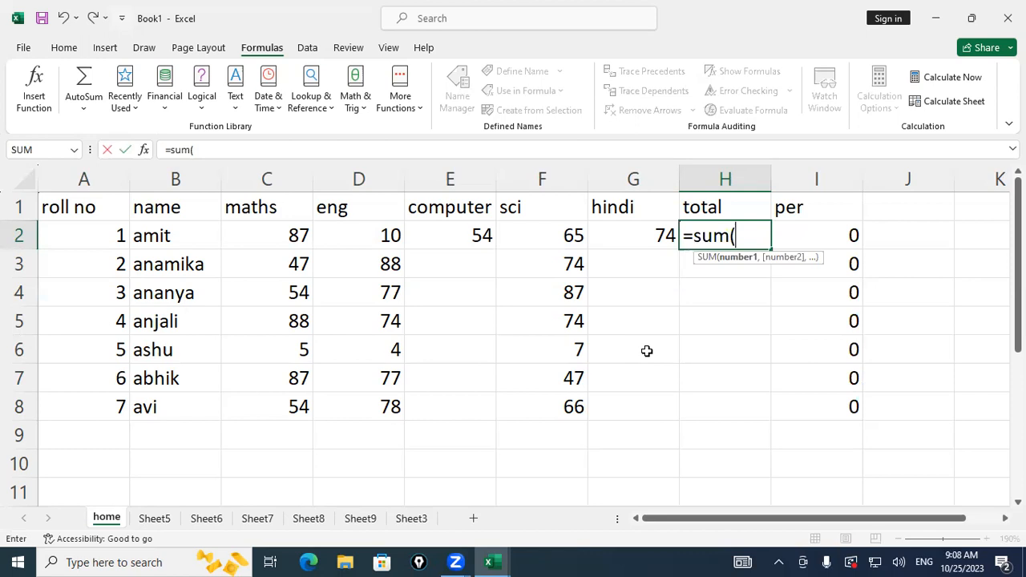
pyautogui.write('c')
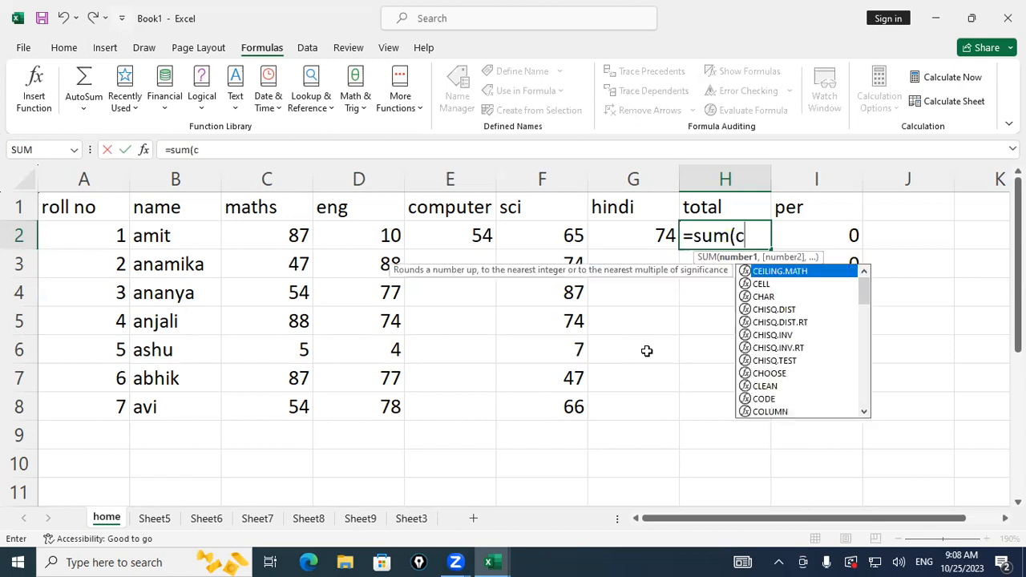
pyautogui.write('2:')
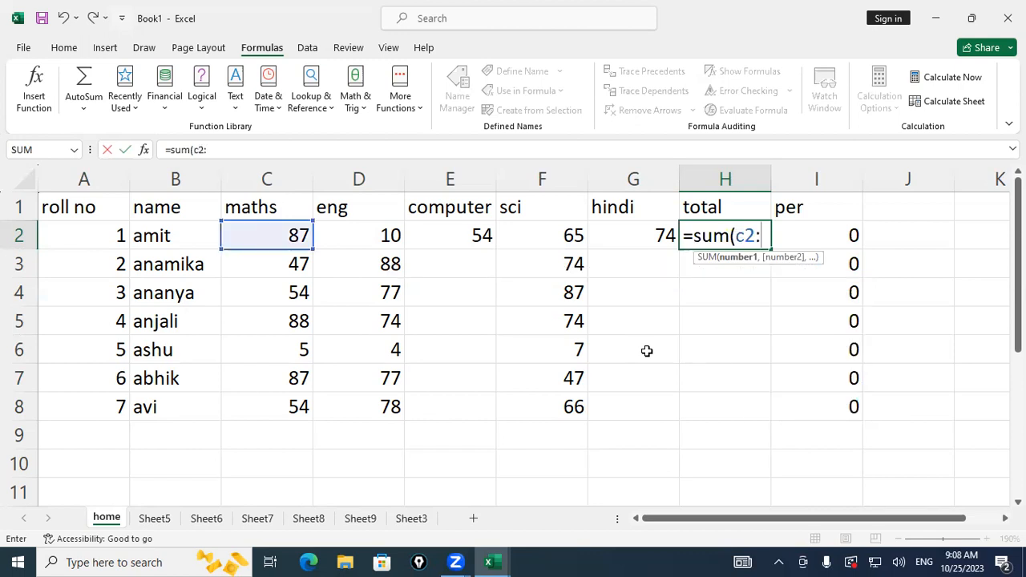
pyautogui.write('g2')
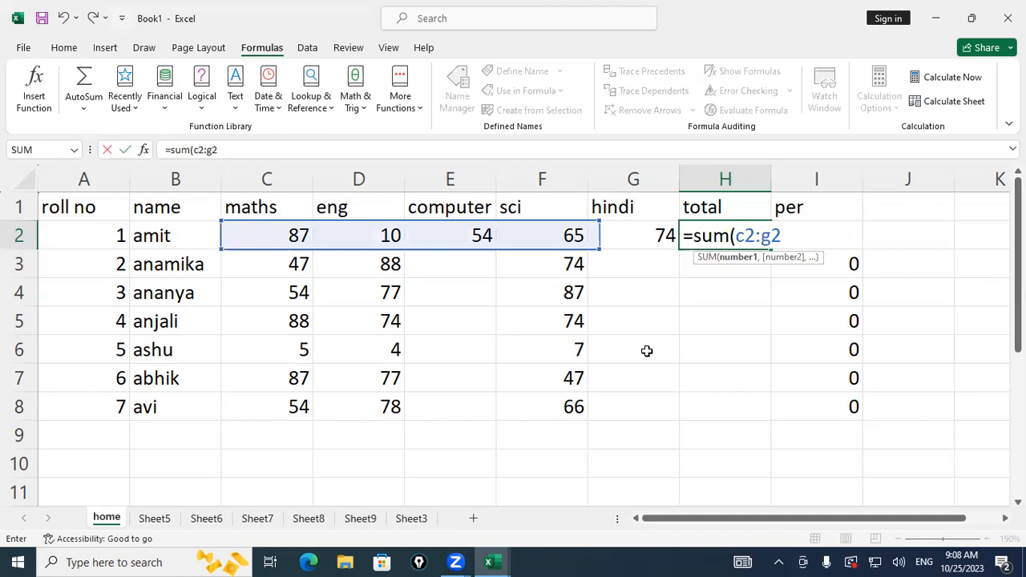
pyautogui.write(')')
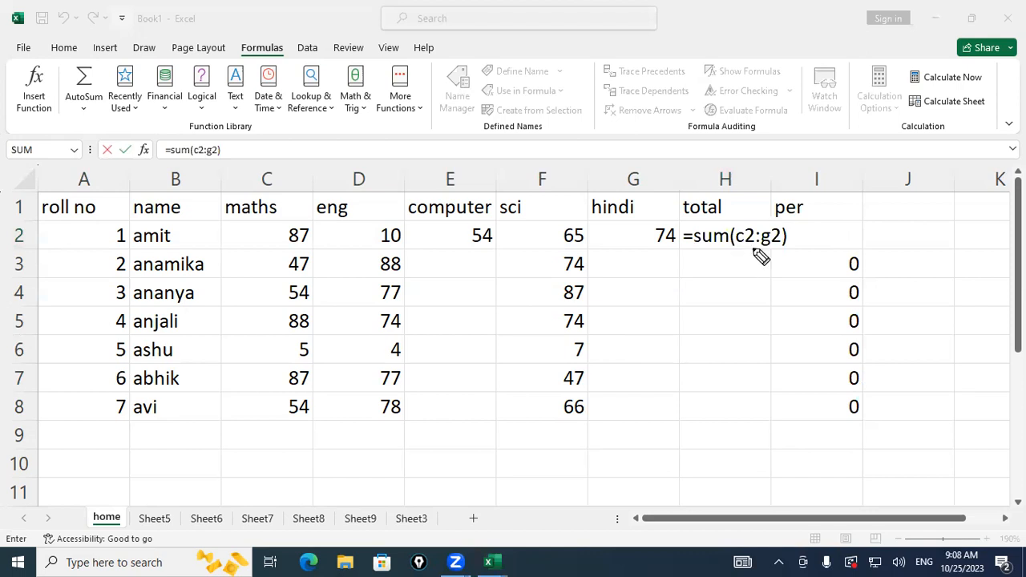
# Annotate the H2 formula by hand, circling the C2 and G2 marks and labelling sum as function and c2:g2 as range.
pyautogui.moveTo(735, 247); pyautogui.dragTo(754, 248)
pyautogui.moveTo(763, 249); pyautogui.dragTo(783, 246)
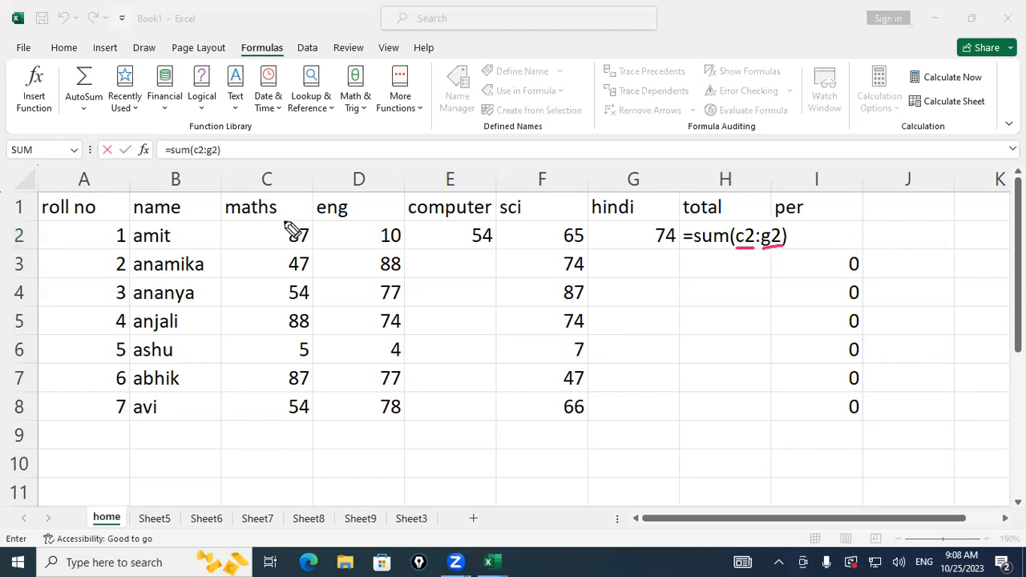
pyautogui.moveTo(293, 256)
pyautogui.mouseDown()
pyautogui.moveTo(320, 245)
pyautogui.moveTo(293, 229)
pyautogui.moveTo(301, 219)
pyautogui.mouseUp()
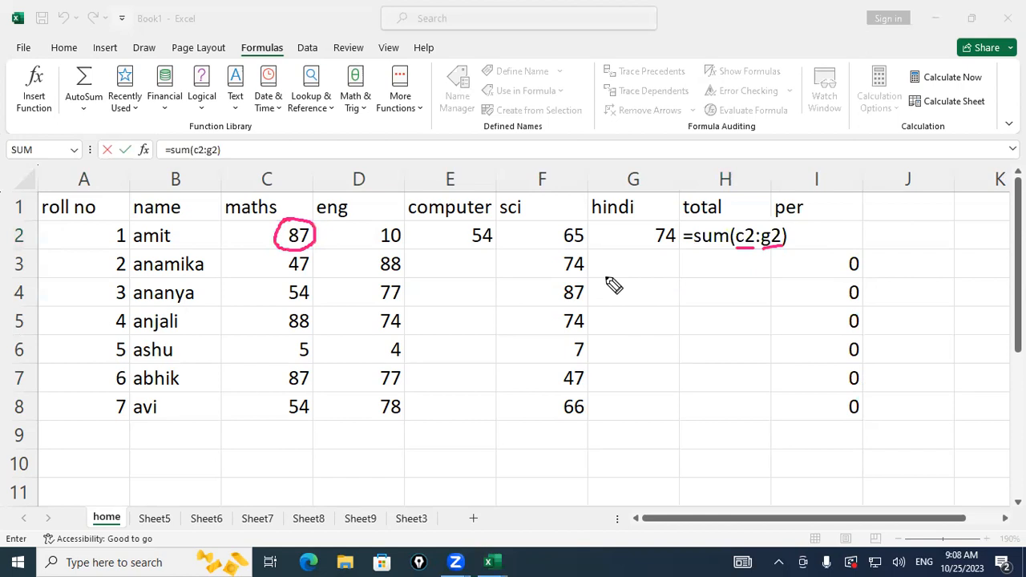
pyautogui.moveTo(666, 251); pyautogui.dragTo(668, 218)
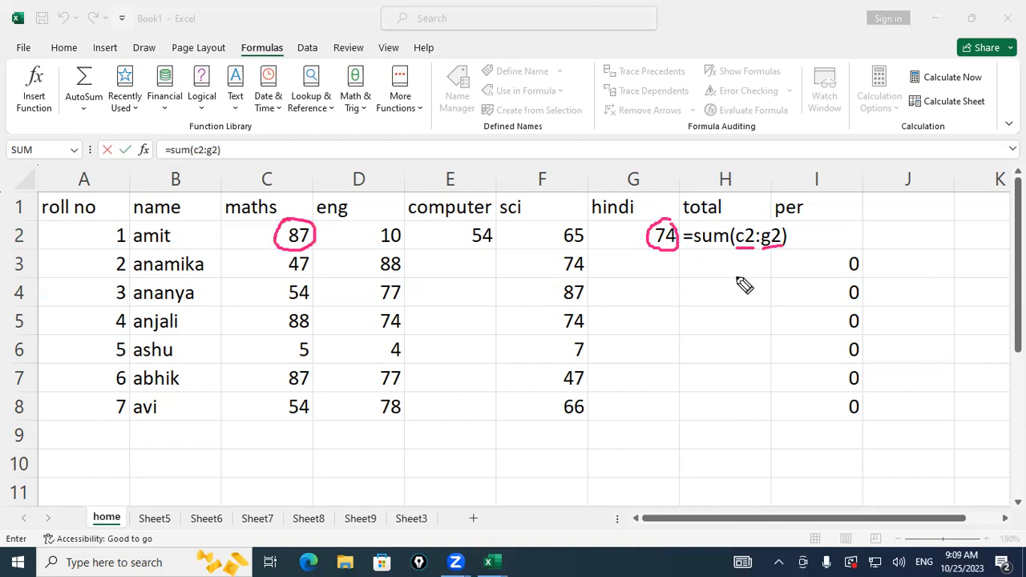
pyautogui.moveTo(633, 334); pyautogui.dragTo(654, 347)
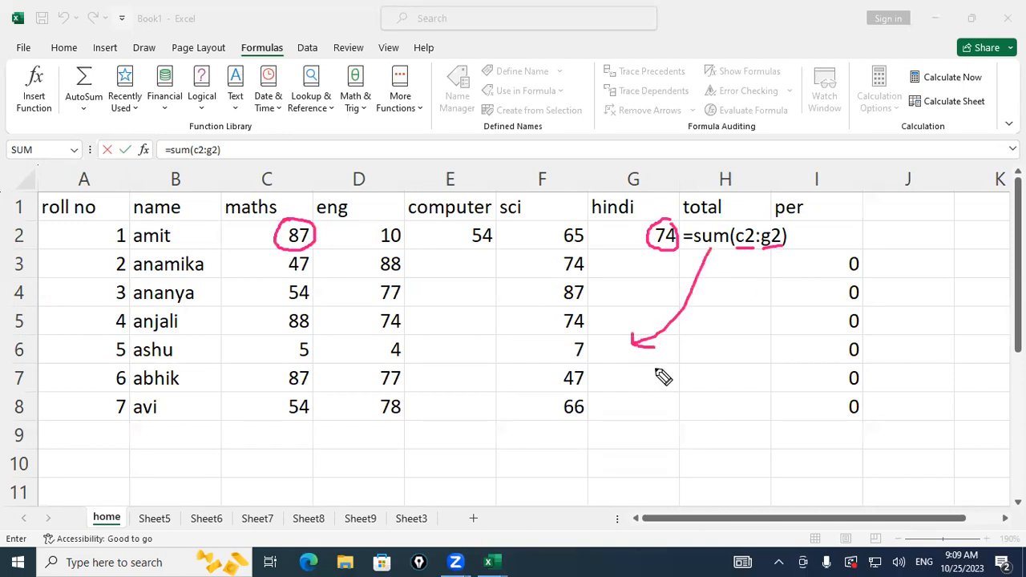
pyautogui.moveTo(459, 329)
pyautogui.mouseDown()
pyautogui.moveTo(456, 428)
pyautogui.moveTo(553, 400)
pyautogui.mouseUp()
pyautogui.moveTo(563, 343)
pyautogui.mouseDown()
pyautogui.moveTo(557, 358)
pyautogui.moveTo(604, 393)
pyautogui.moveTo(632, 383)
pyautogui.mouseUp()
pyautogui.moveTo(731, 239)
pyautogui.mouseDown()
pyautogui.moveTo(765, 272)
pyautogui.moveTo(747, 372)
pyautogui.mouseUp()
pyautogui.moveTo(703, 422)
pyautogui.mouseDown()
pyautogui.moveTo(737, 441)
pyautogui.moveTo(798, 411)
pyautogui.mouseUp()
pyautogui.moveTo(789, 481); pyautogui.dragTo(842, 419)
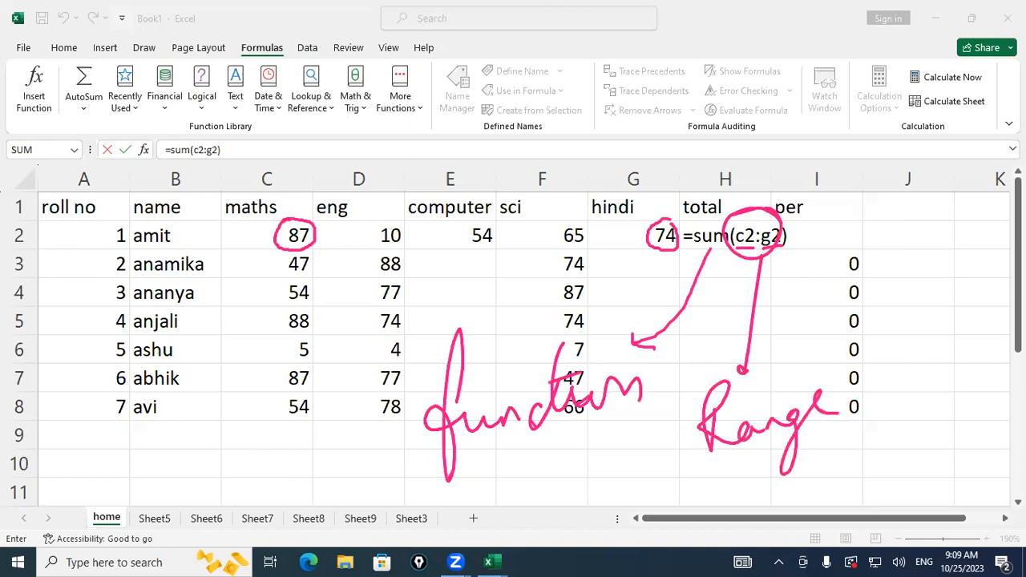
pyautogui.press('Escape')
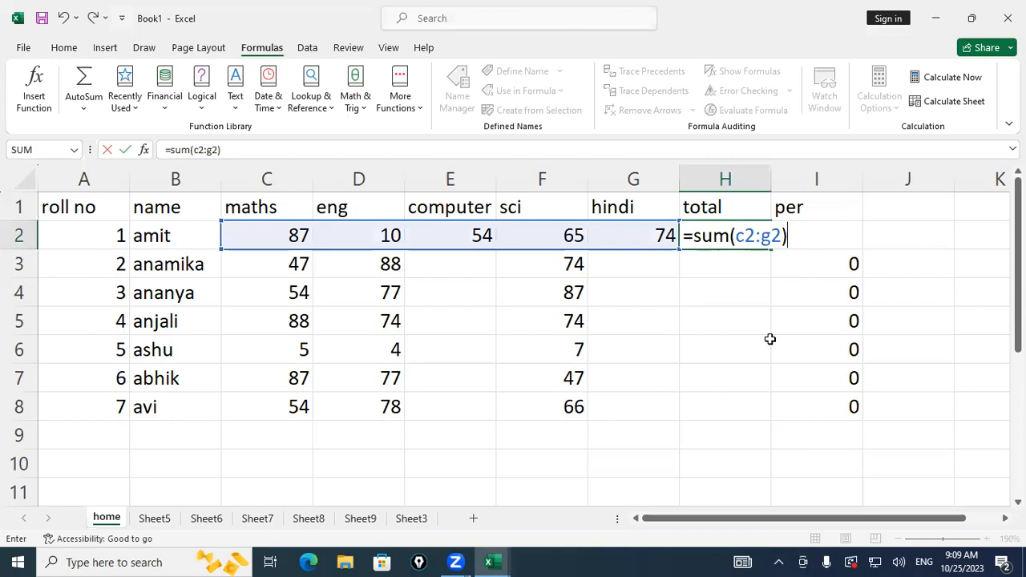
# Commit the SUM formula in H2 and fill it down the total column to H8.
pyautogui.press('Return')
pyautogui.press('Up')
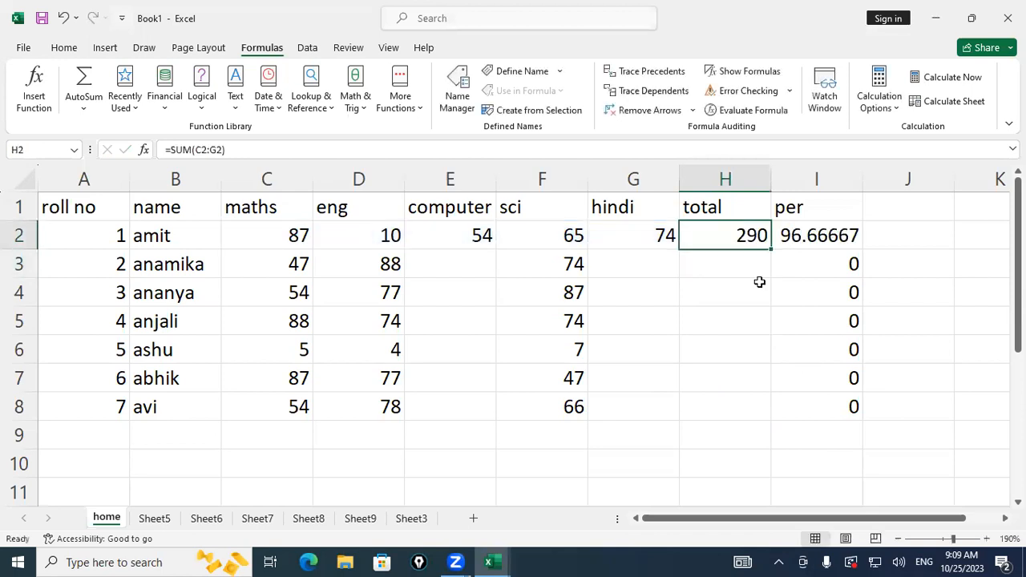
pyautogui.moveTo(765, 408); pyautogui.dragTo(764, 409)
# Enter the marks for roll number 2 in E3:G3: computer 54, sci 87 and hindi 74.
pyautogui.click(457, 266)
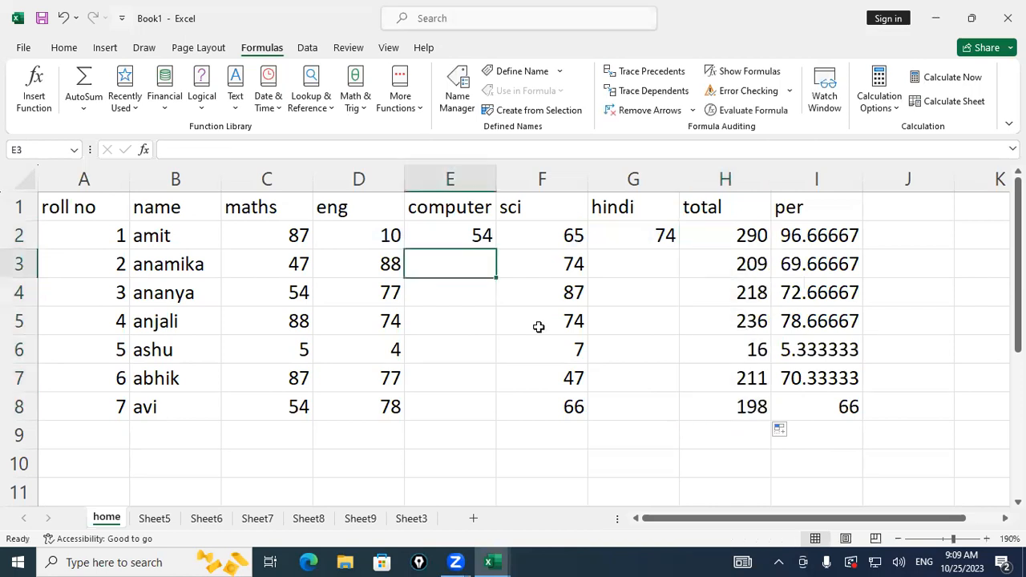
pyautogui.write('54')
pyautogui.press('Tab')
pyautogui.write('87')
pyautogui.press('Tab')
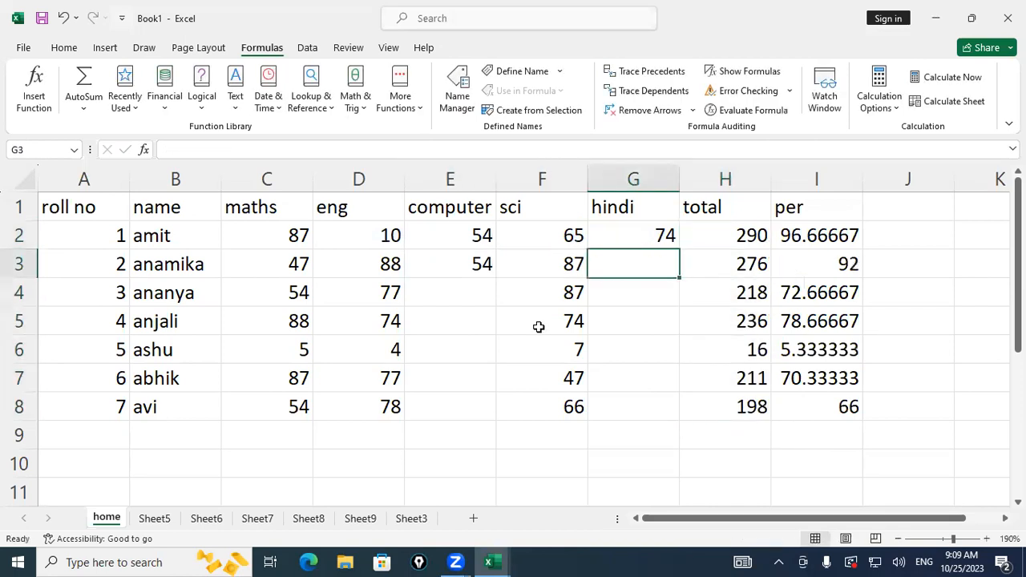
pyautogui.write('74')
pyautogui.press('Return')
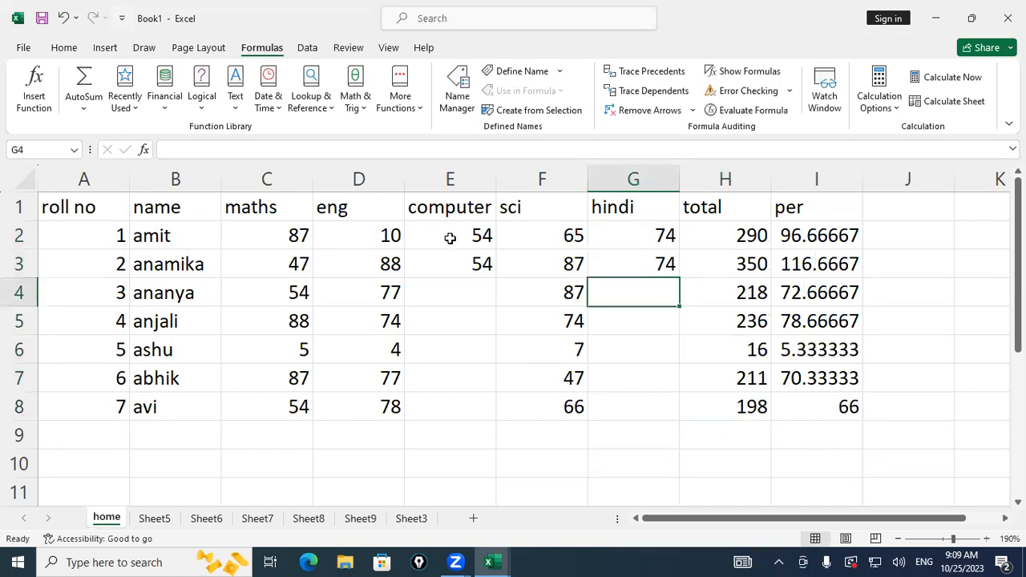
# Delete the whole computer column from the marks table.
pyautogui.rightClick(450, 182)
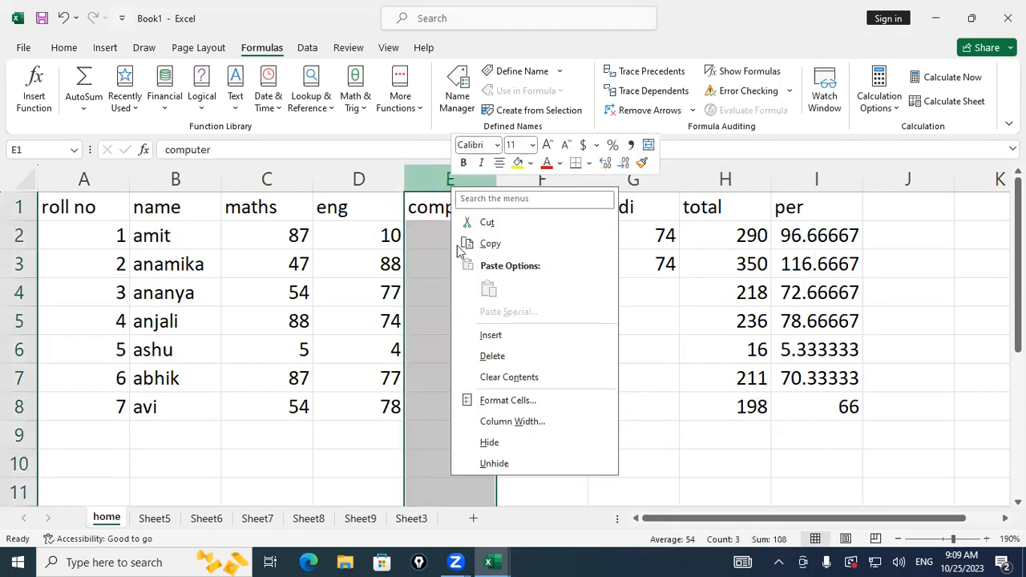
pyautogui.click(485, 360)
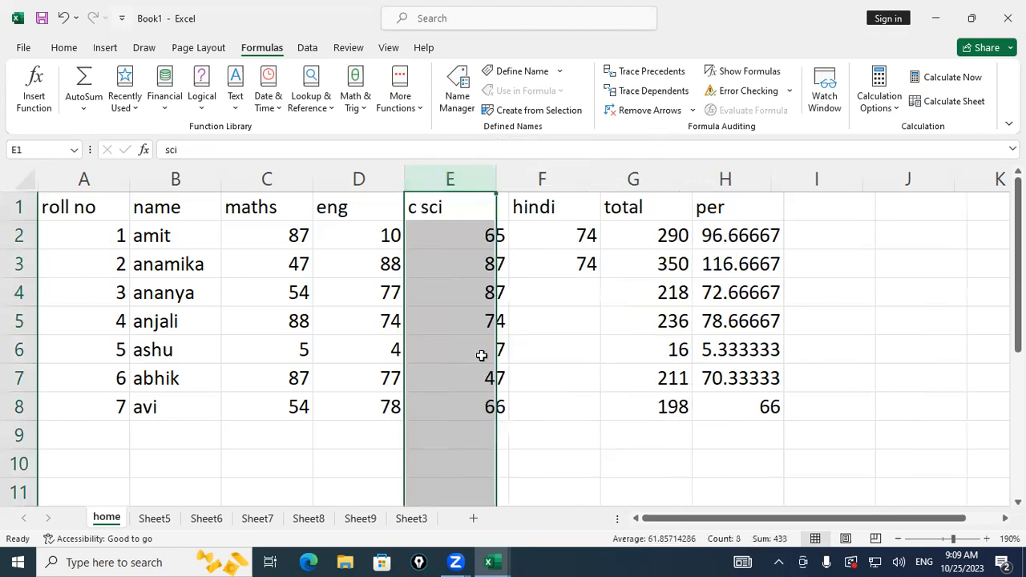
# Inspect the SUM range in the first total formula, cell G2, and leave it without editing.
pyautogui.click(645, 239)
pyautogui.doubleClick(665, 245)
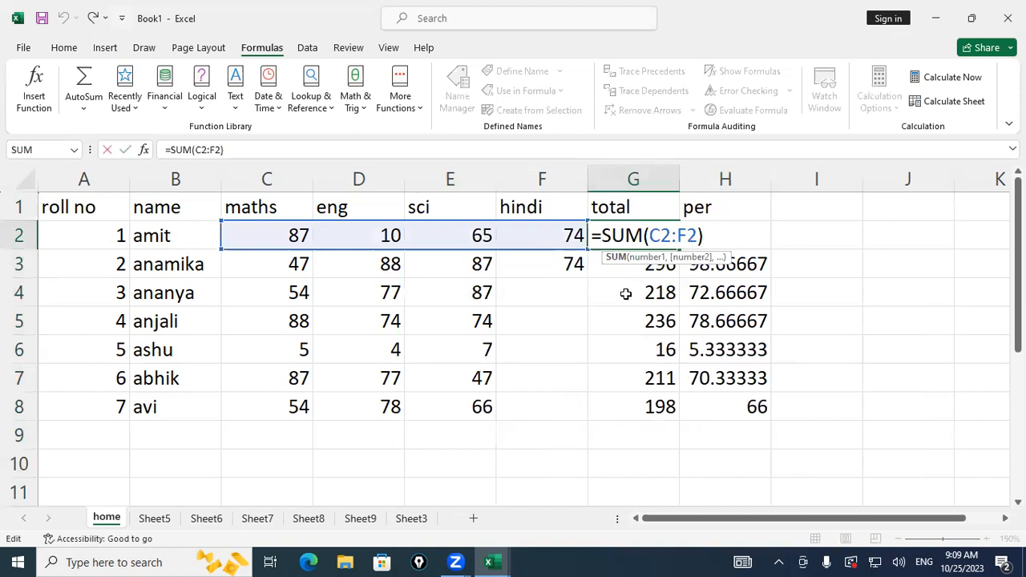
pyautogui.click(553, 283)
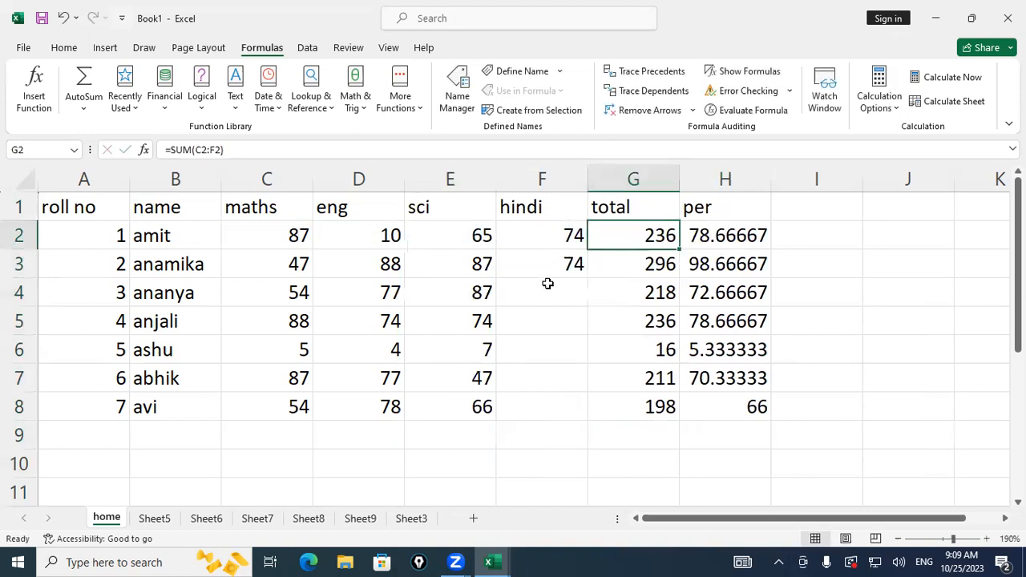
# Insert a blank column before the sci column and inspect the SUM range in the H2 total formula.
pyautogui.rightClick(422, 188)
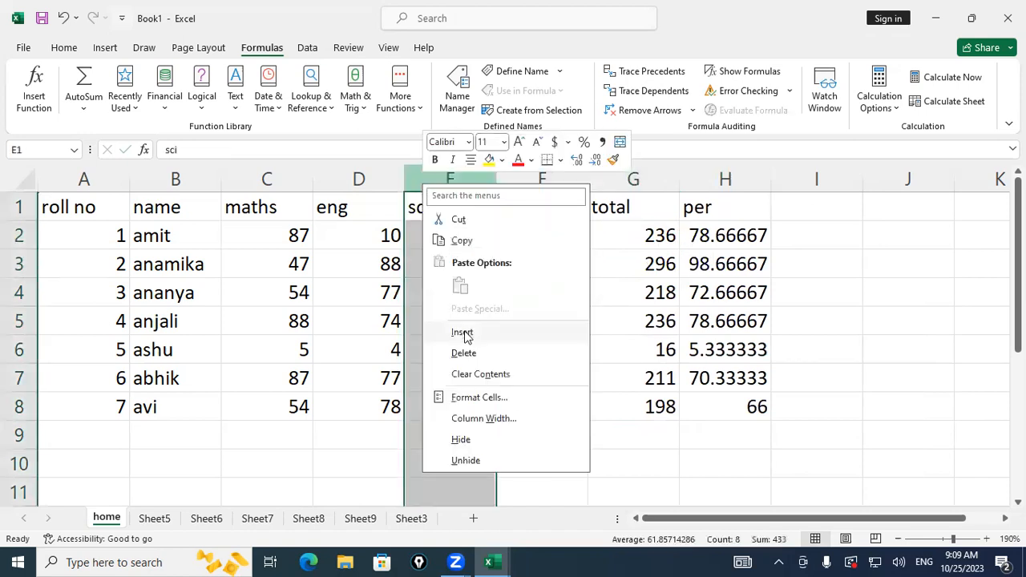
pyautogui.click(462, 331)
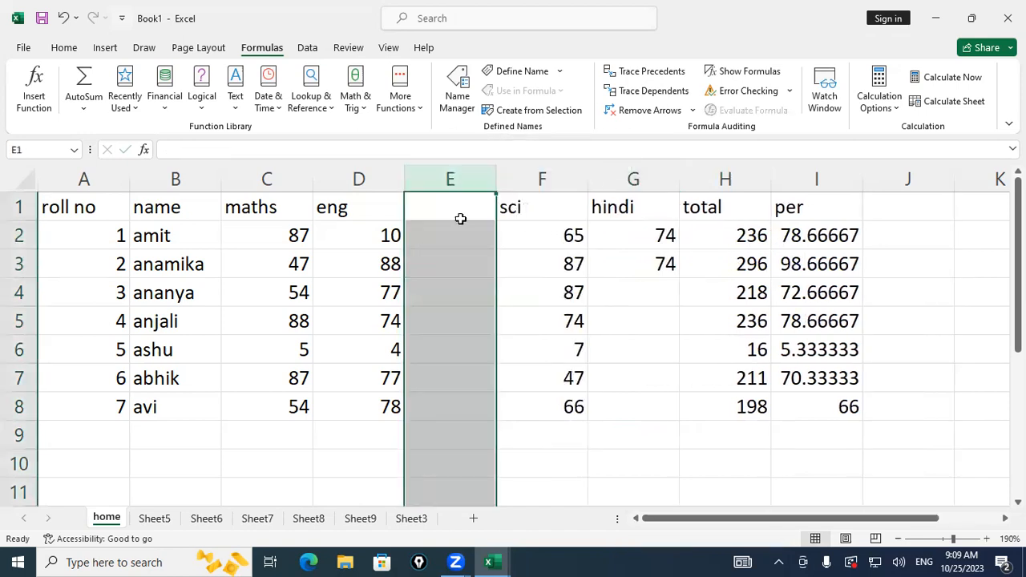
pyautogui.doubleClick(751, 232)
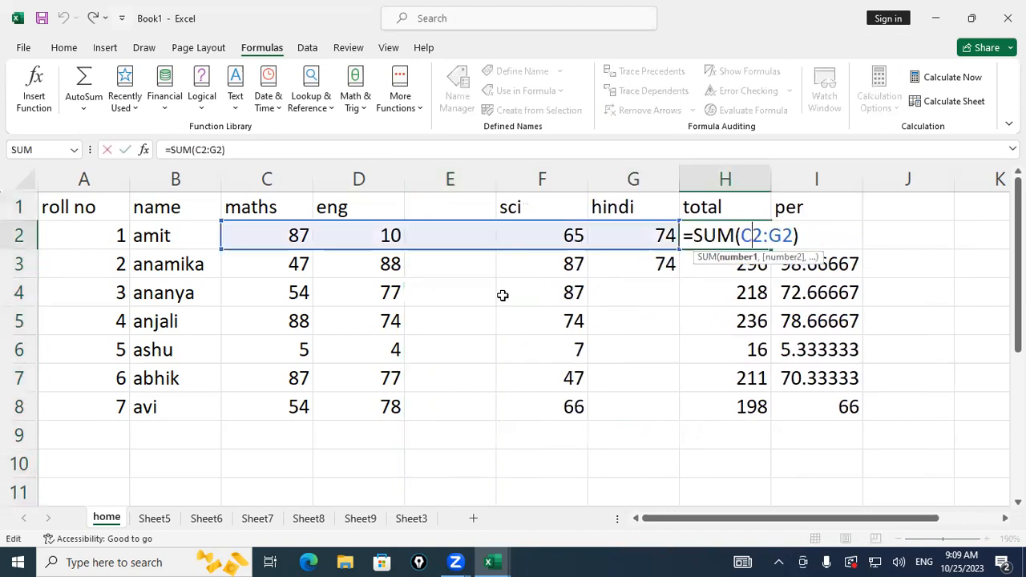
pyautogui.press('Escape')
pyautogui.press('Up')
pyautogui.press('Left')
pyautogui.press('Left')
pyautogui.press('Left')
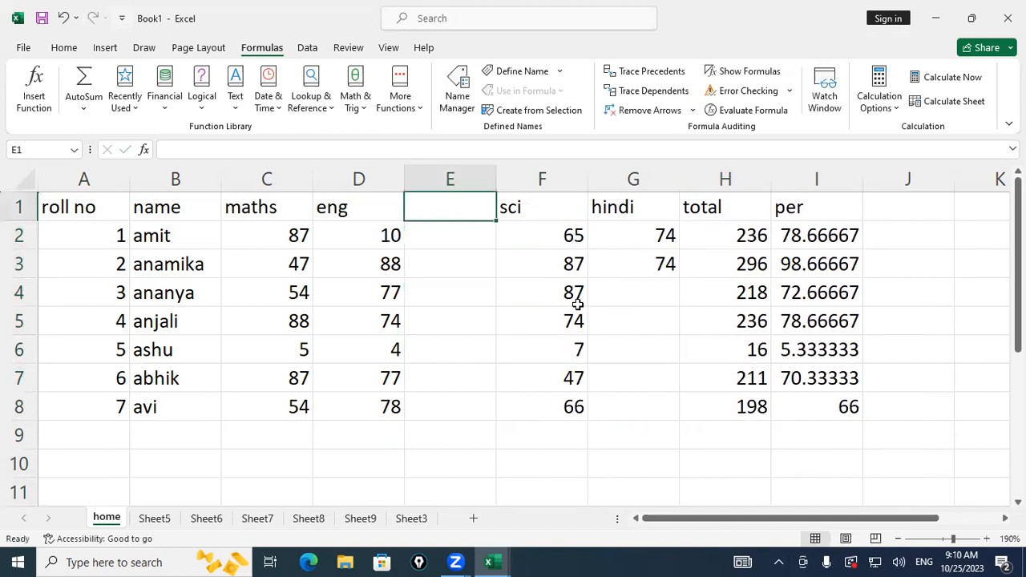
# Delete the whole blank column E between eng and sci.
pyautogui.hotkey('ctrl', '-')
pyautogui.hotkey('alt', 'space')
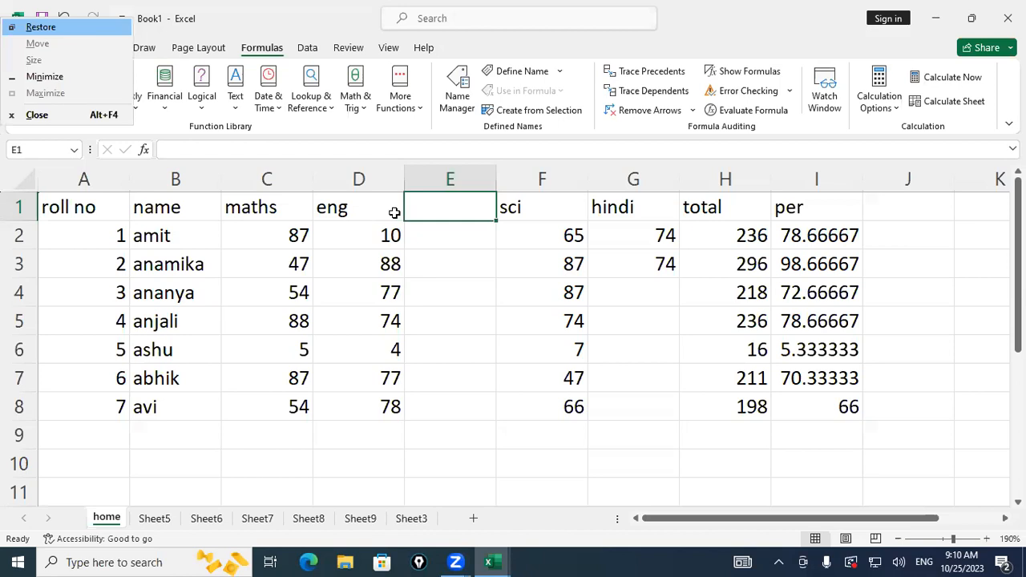
pyautogui.click(394, 212)
pyautogui.hotkey('ctrl', 'space')
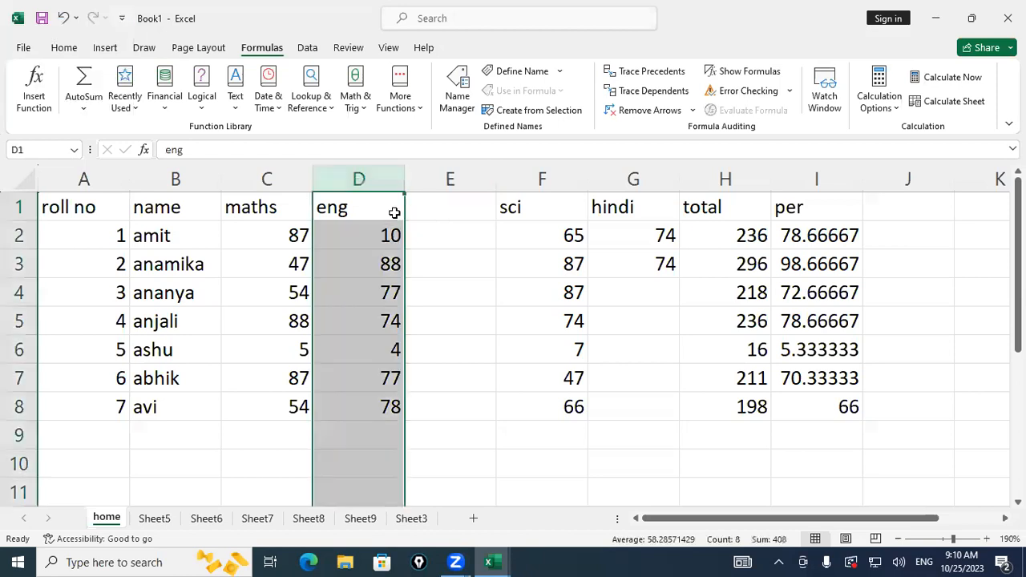
pyautogui.click(447, 226)
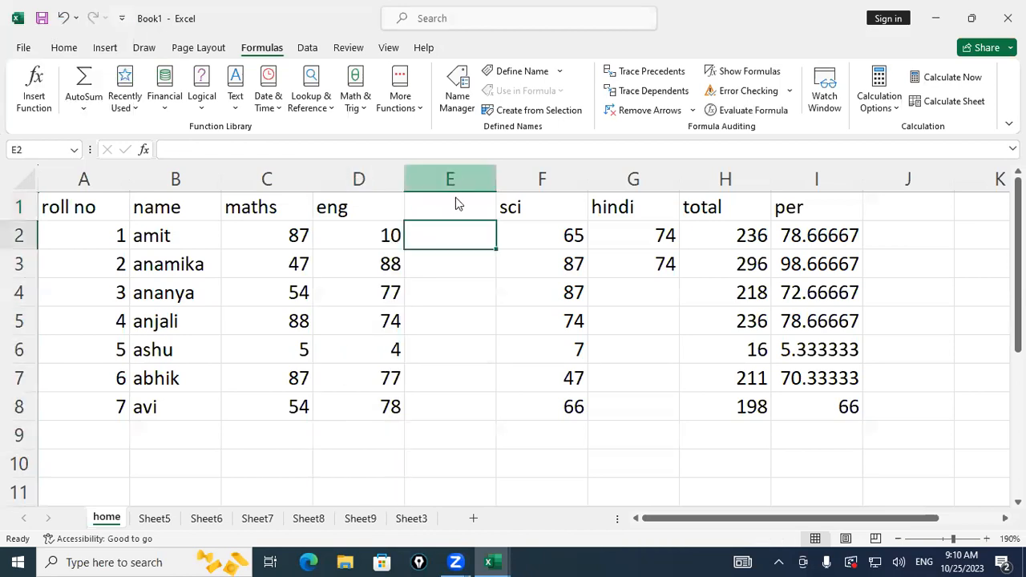
pyautogui.rightClick(456, 184)
pyautogui.click(497, 354)
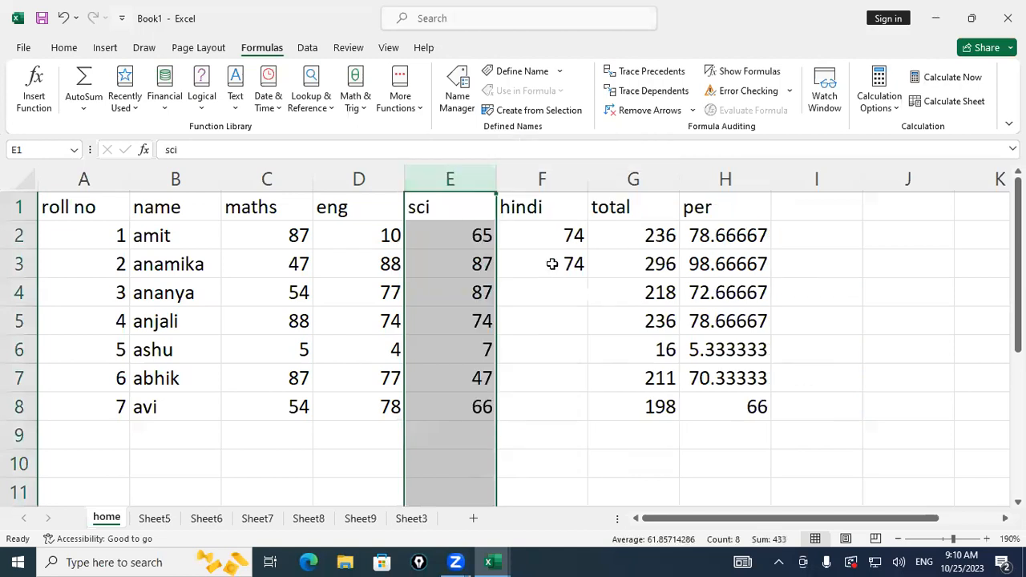
# Fill the hindi mark 74 from F3 down to F8.
pyautogui.click(583, 274)
pyautogui.moveTo(587, 278); pyautogui.dragTo(868, 373)
pyautogui.click(869, 373)
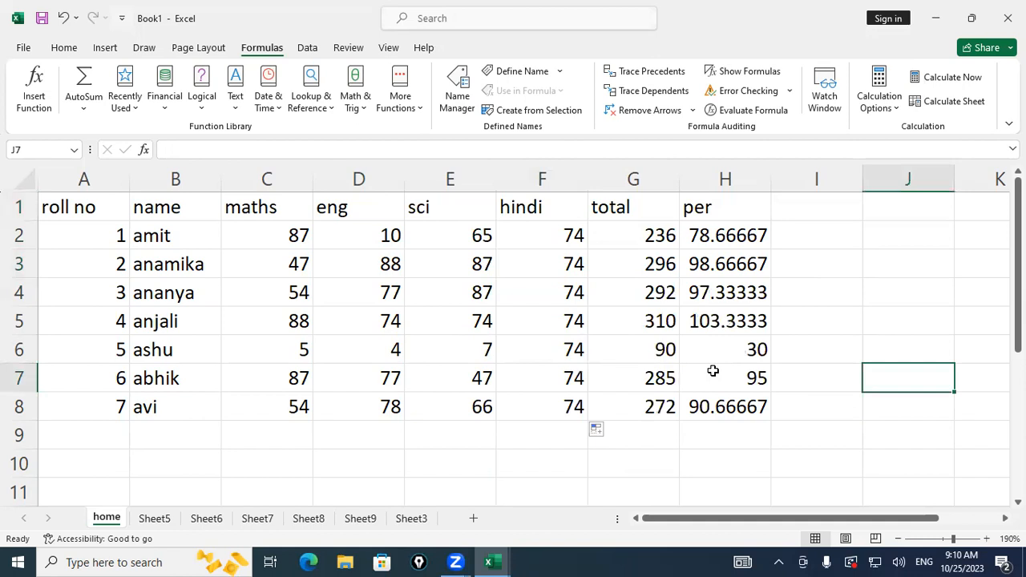
# Save the workbook as school gadget on Local Disk (D:), viewing the general options for the open and modify passwords before saving.
pyautogui.click(42, 24)
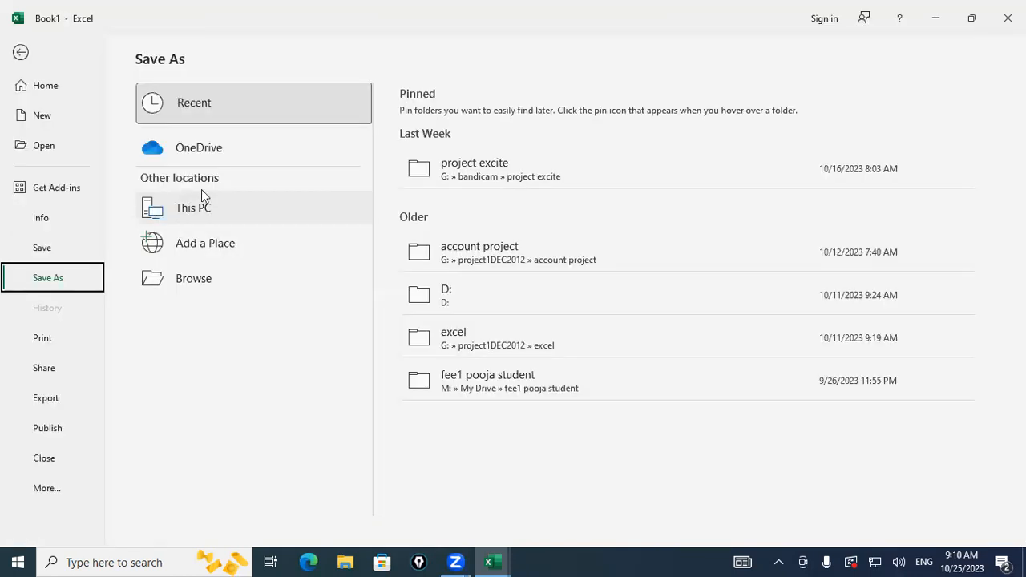
pyautogui.click(206, 208)
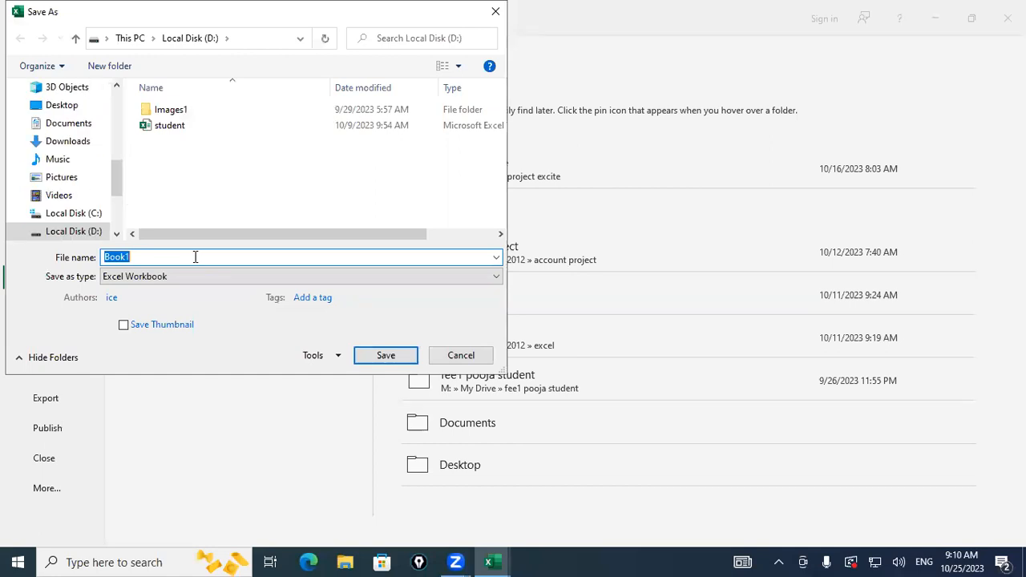
pyautogui.write('school ')
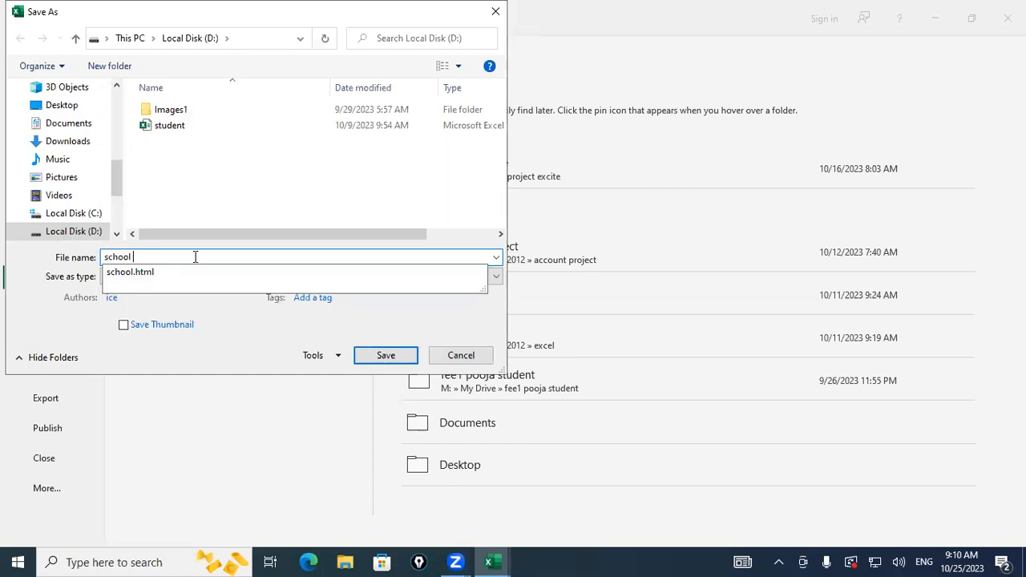
pyautogui.write('gadget')
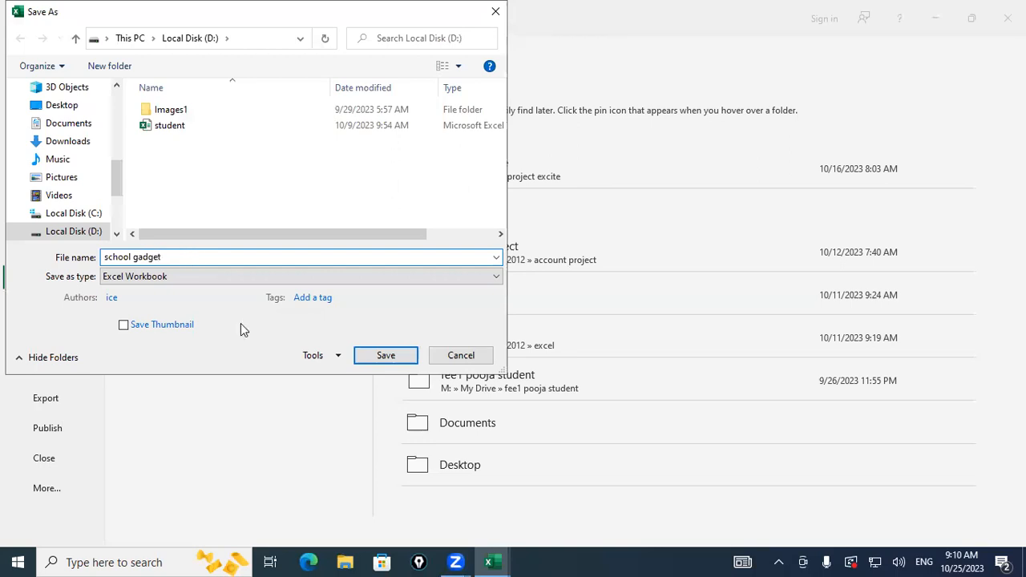
pyautogui.click(335, 357)
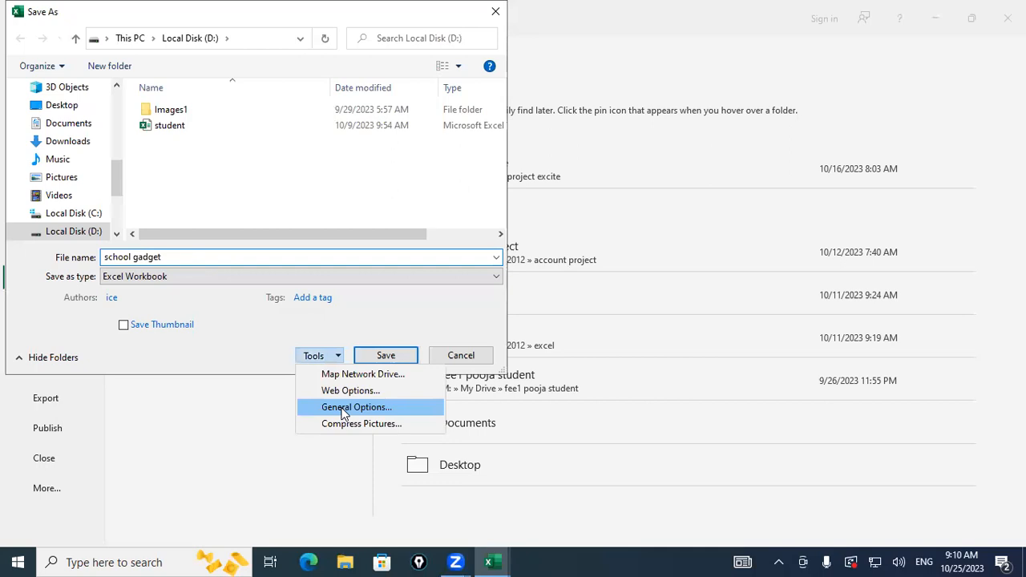
pyautogui.click(343, 411)
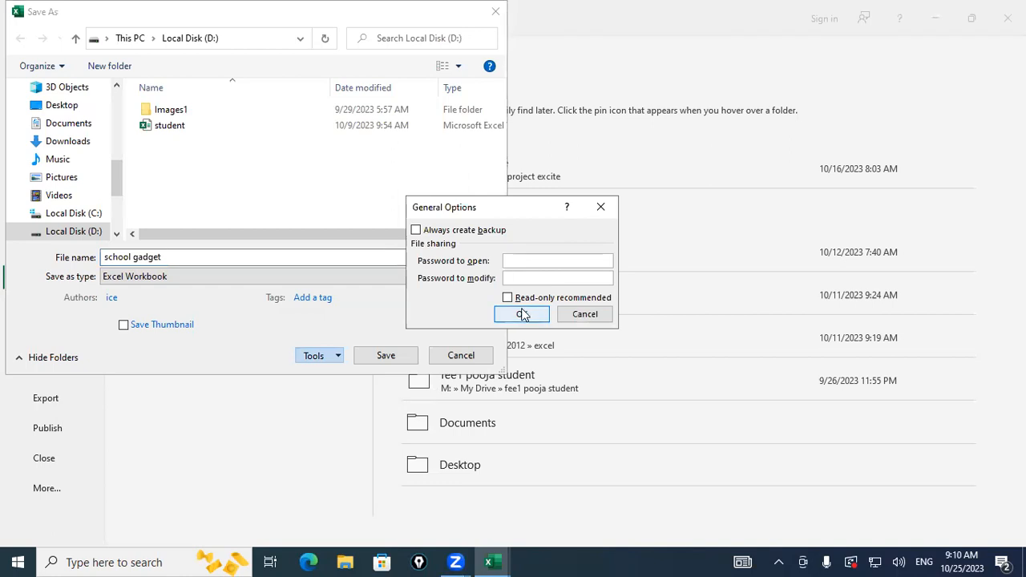
pyautogui.press('Return')
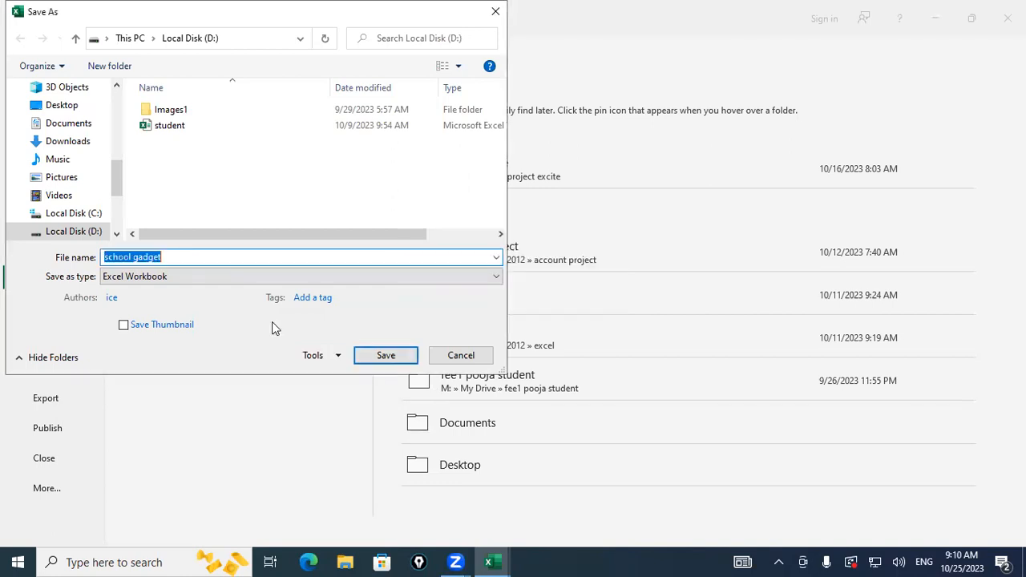
pyautogui.click(385, 355)
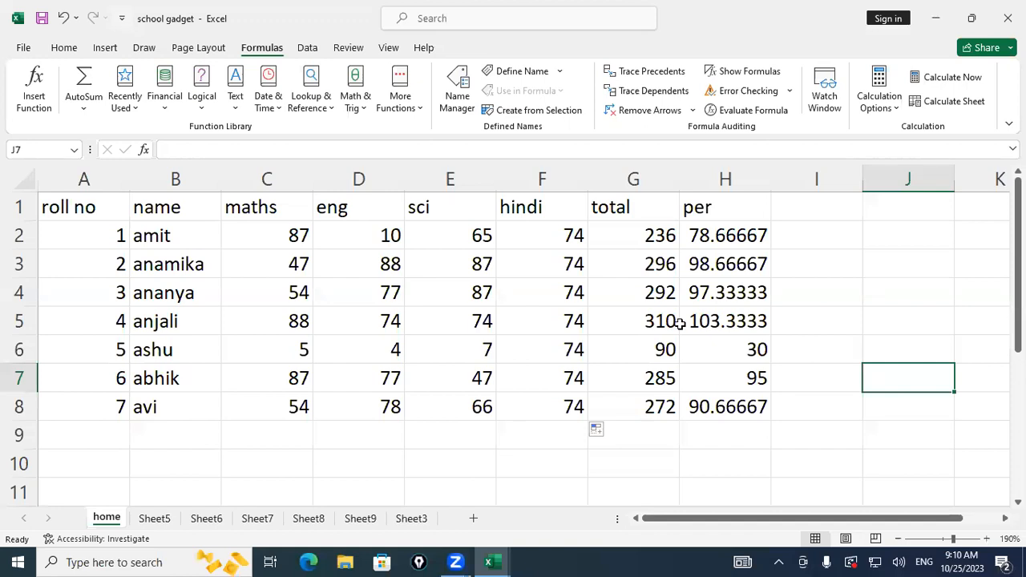
# Zoom the sheet out to 10%, in to 400%, and back to 178%.
pyautogui.click(567, 289)
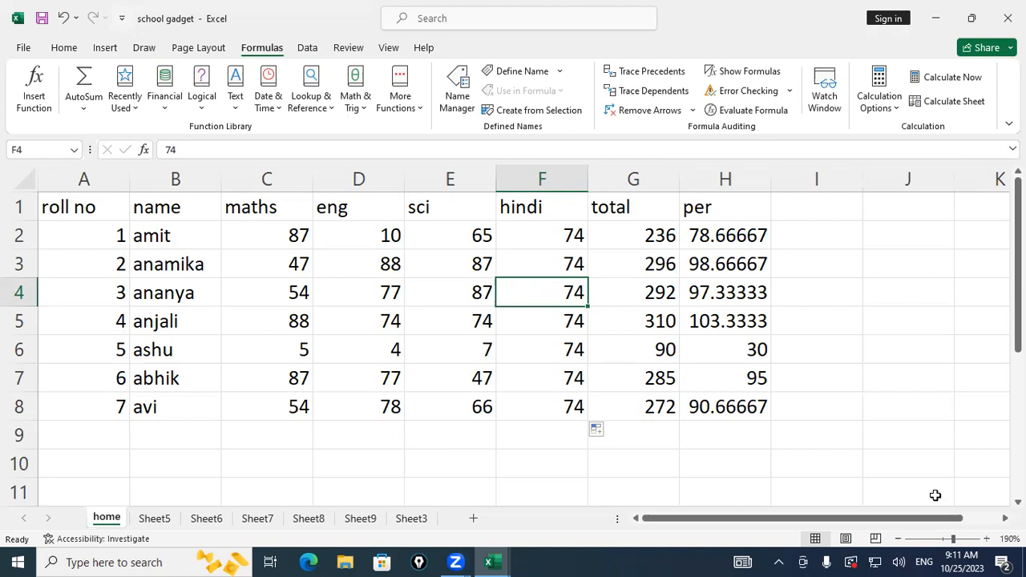
pyautogui.moveTo(934, 538); pyautogui.dragTo(905, 540)
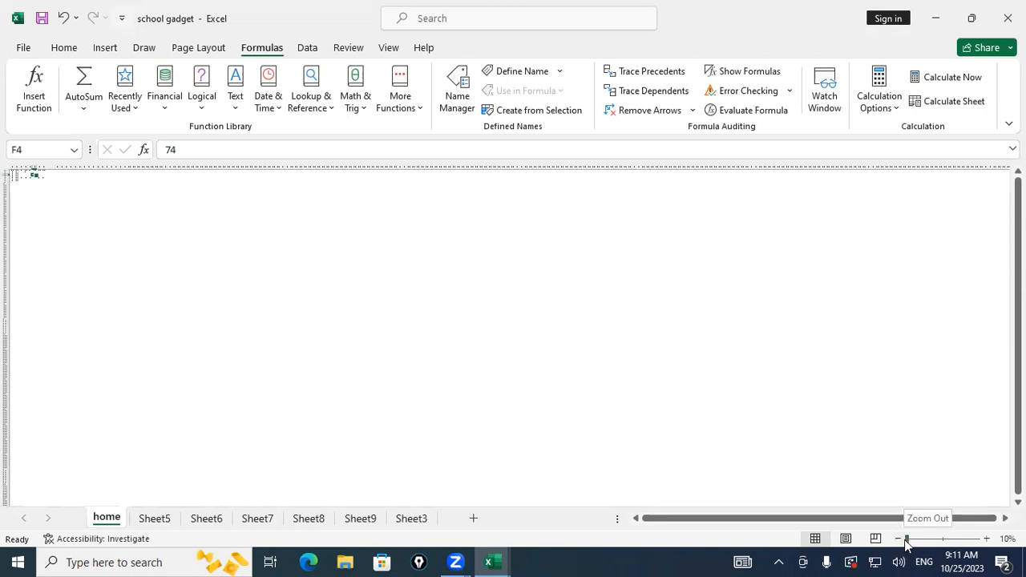
pyautogui.moveTo(906, 540); pyautogui.dragTo(978, 539)
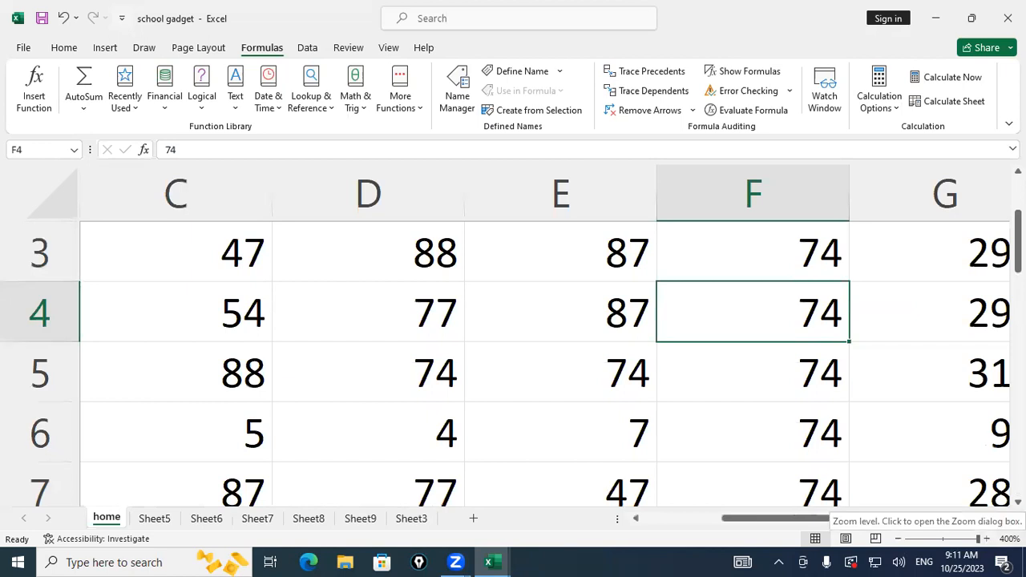
pyautogui.moveTo(953, 541); pyautogui.dragTo(954, 540)
pyautogui.click(765, 393)
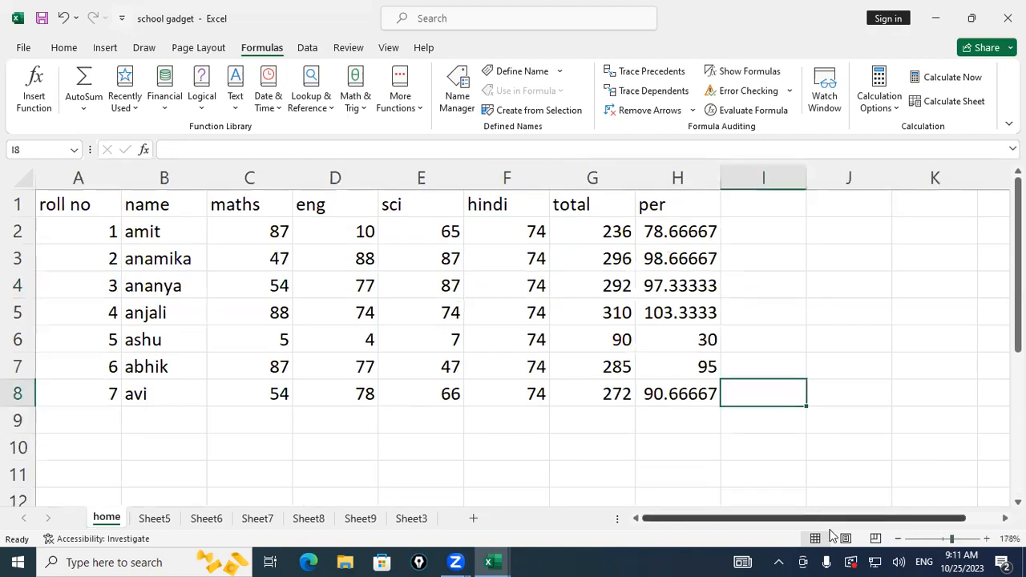
# View the sheet in Page Layout view and return it to Normal view.
pyautogui.click(845, 539)
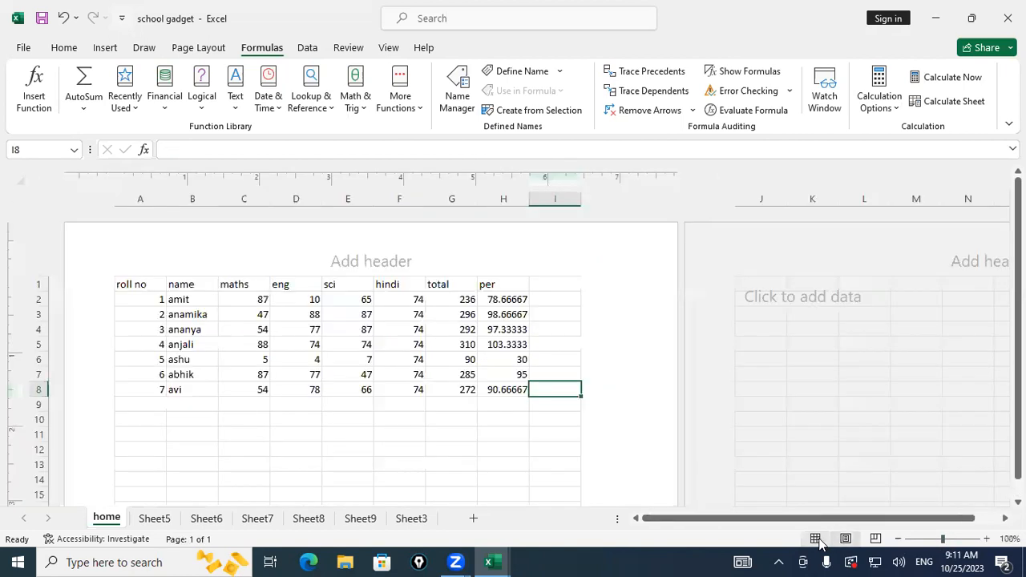
pyautogui.click(815, 539)
pyautogui.click(506, 339)
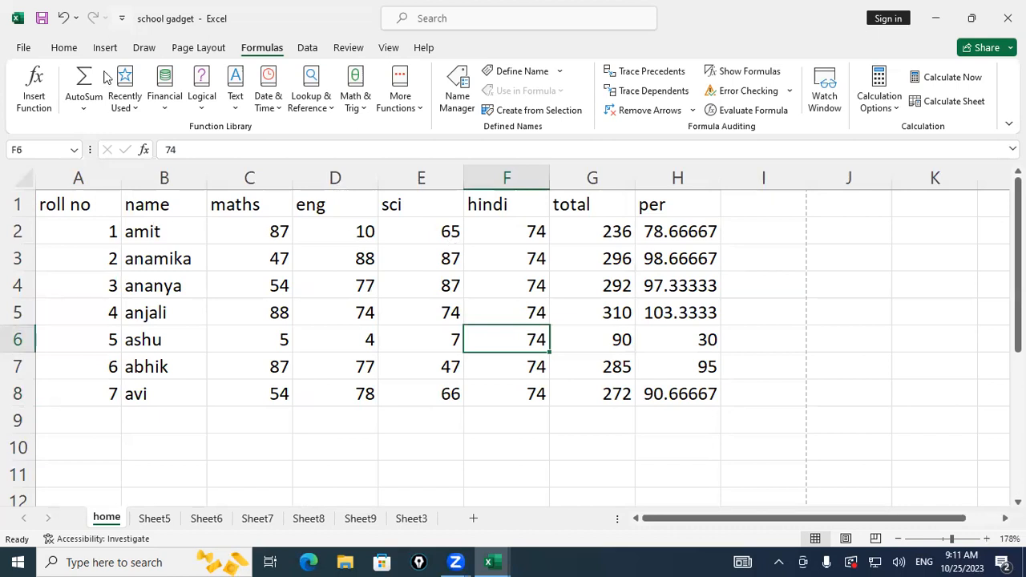
# Centre the headings in A1:H1 and fill that row with a light orange theme colour.
pyautogui.click(54, 50)
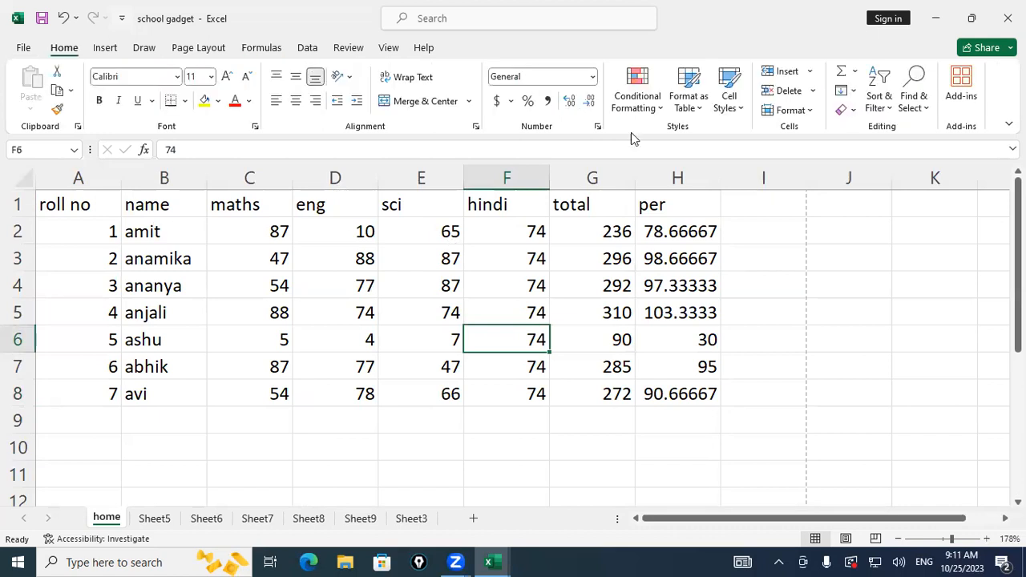
pyautogui.moveTo(96, 205); pyautogui.dragTo(647, 203)
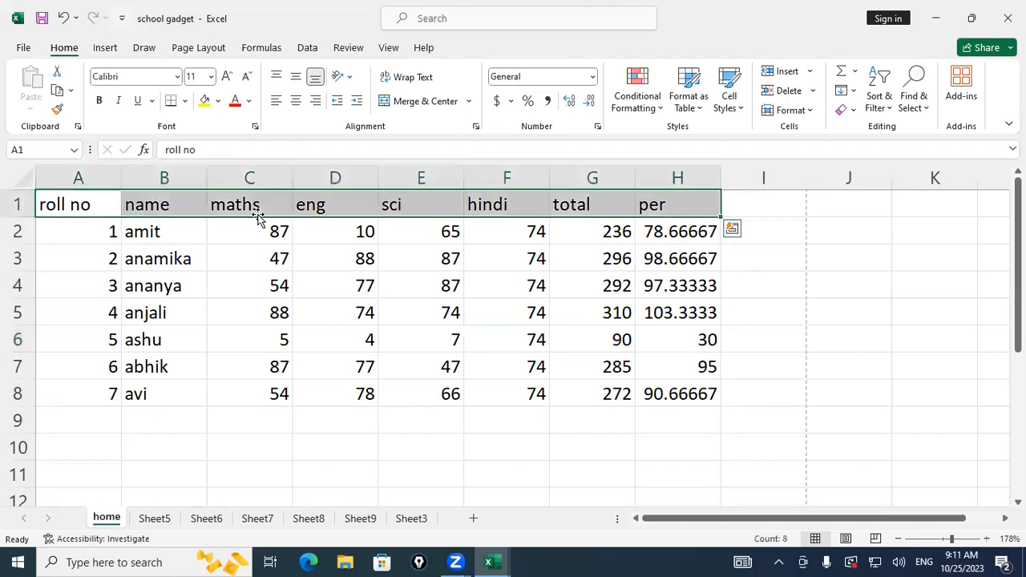
pyautogui.click(295, 108)
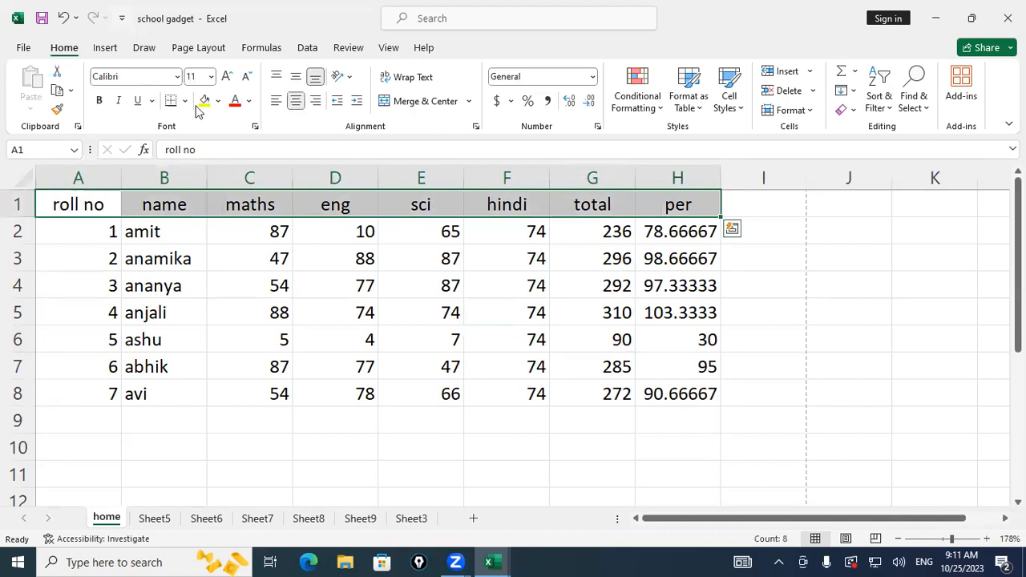
pyautogui.click(217, 101)
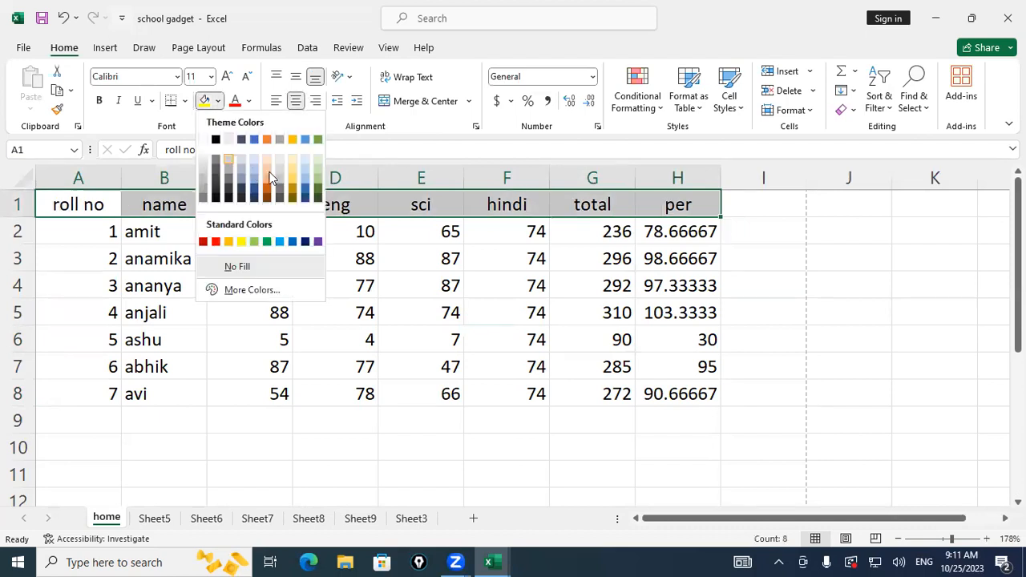
pyautogui.click(270, 178)
# Fill the data range A2:H8 with a light blue theme colour.
pyautogui.moveTo(103, 232); pyautogui.dragTo(671, 403)
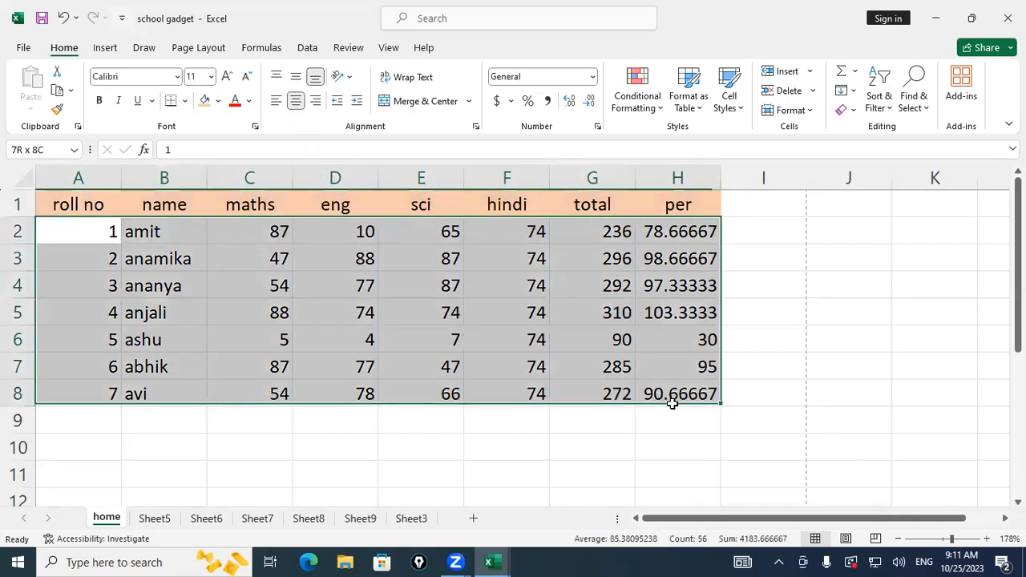
pyautogui.click(217, 101)
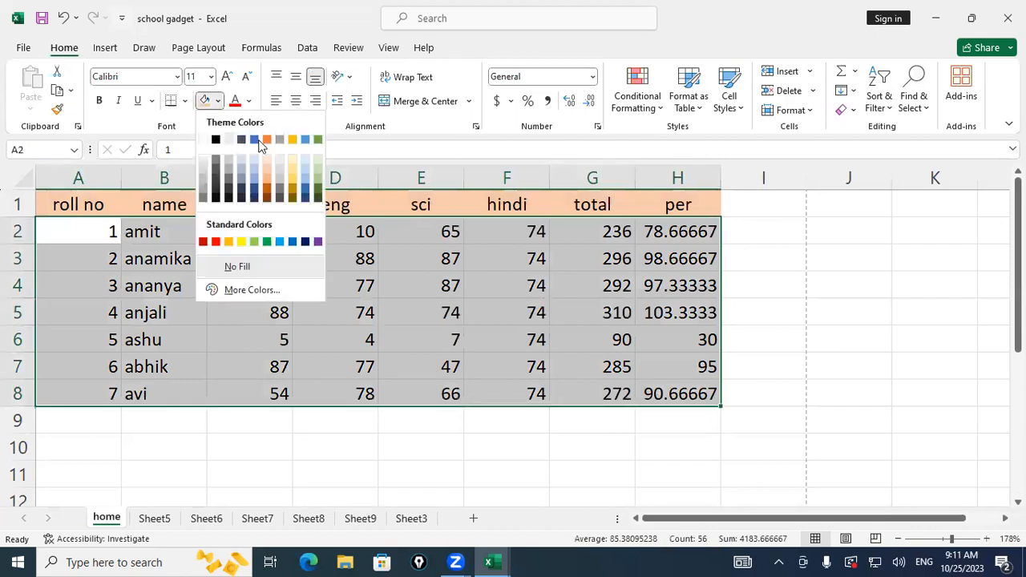
pyautogui.click(254, 162)
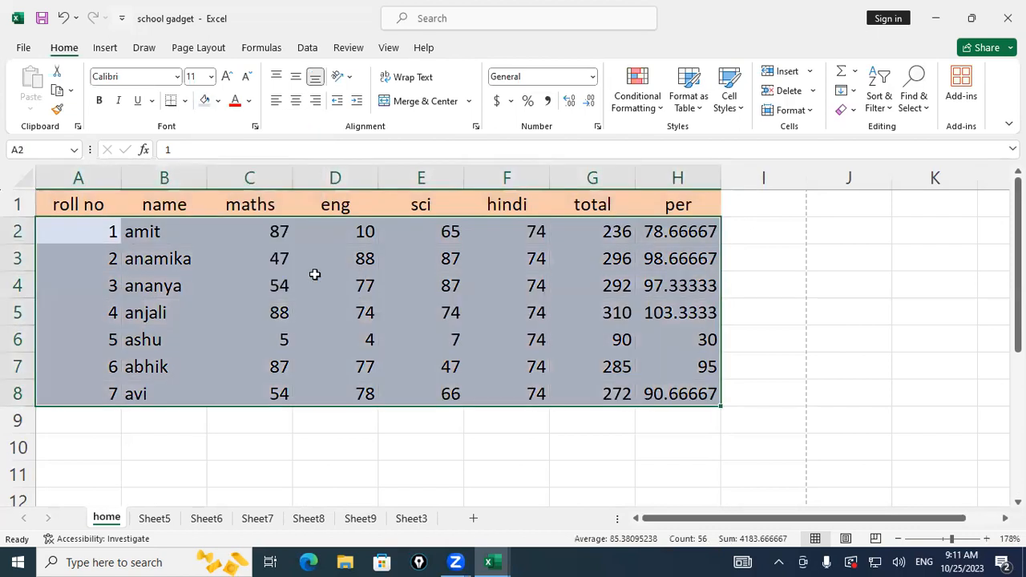
pyautogui.click(337, 282)
# Left-align all cells of the marks table, A1:H8.
pyautogui.moveTo(107, 205); pyautogui.dragTo(666, 384)
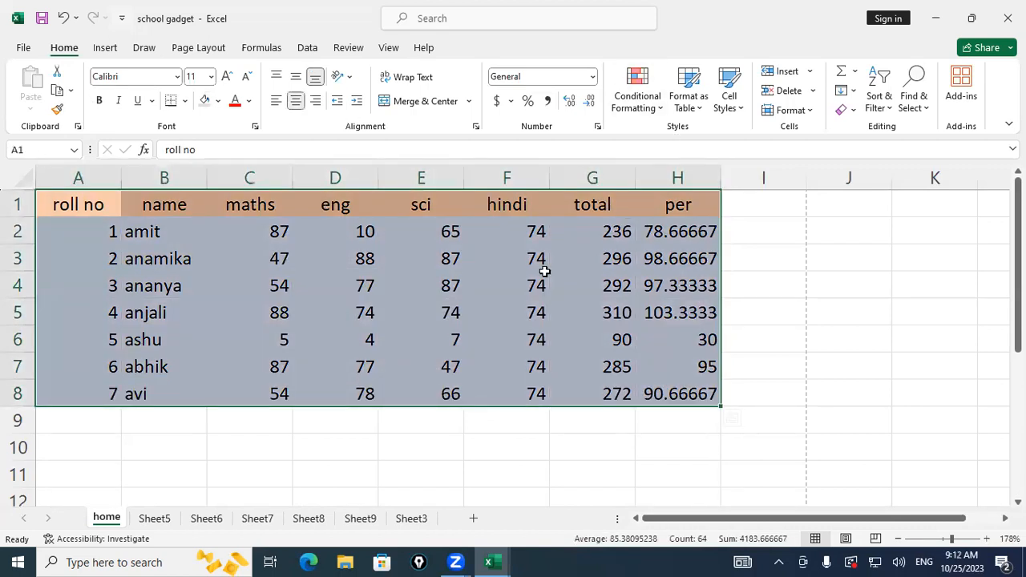
pyautogui.click(296, 101)
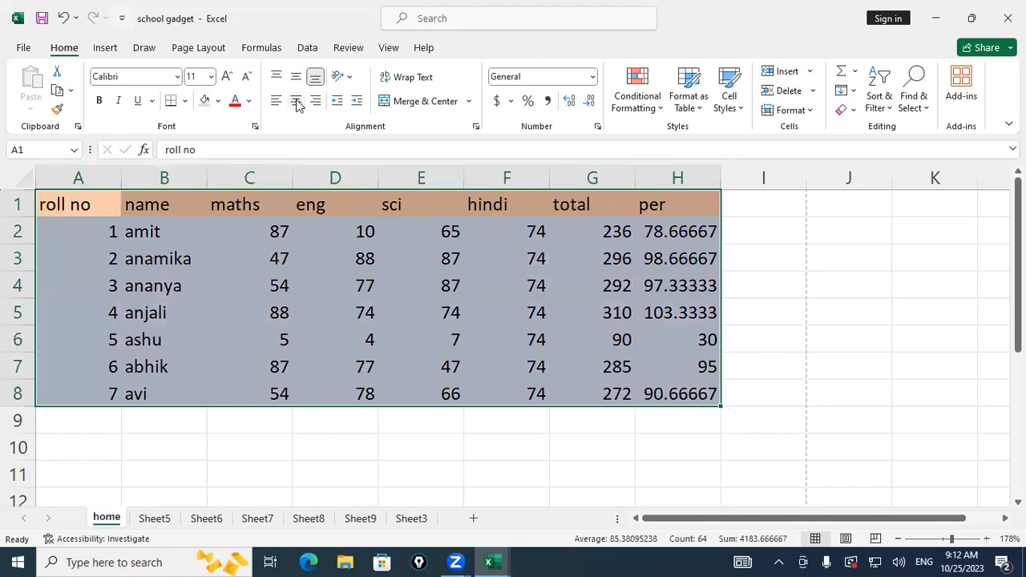
pyautogui.click(277, 101)
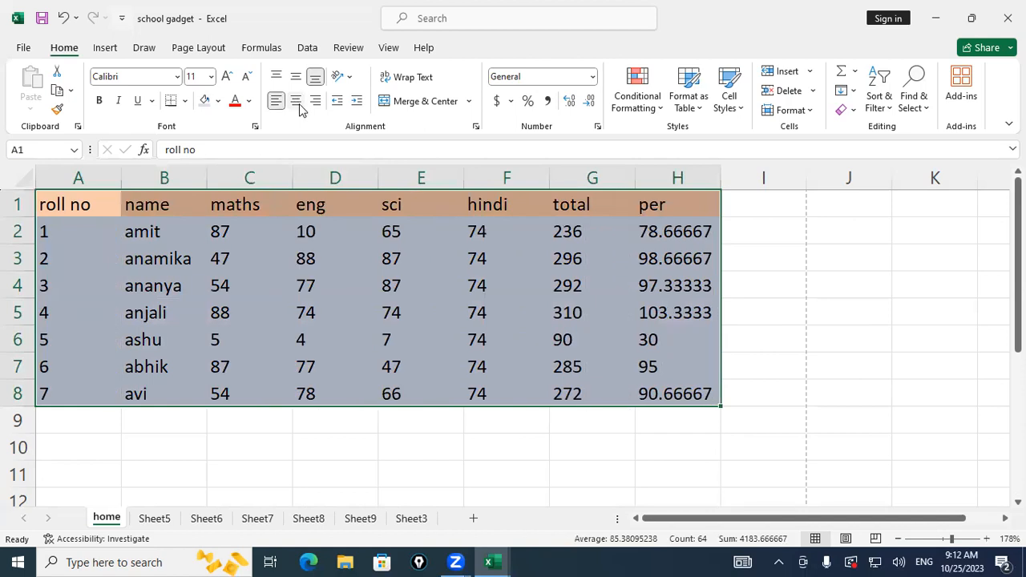
# Centre all cells of the marks table A1:H8 and apply all borders to them.
pyautogui.click(396, 382)
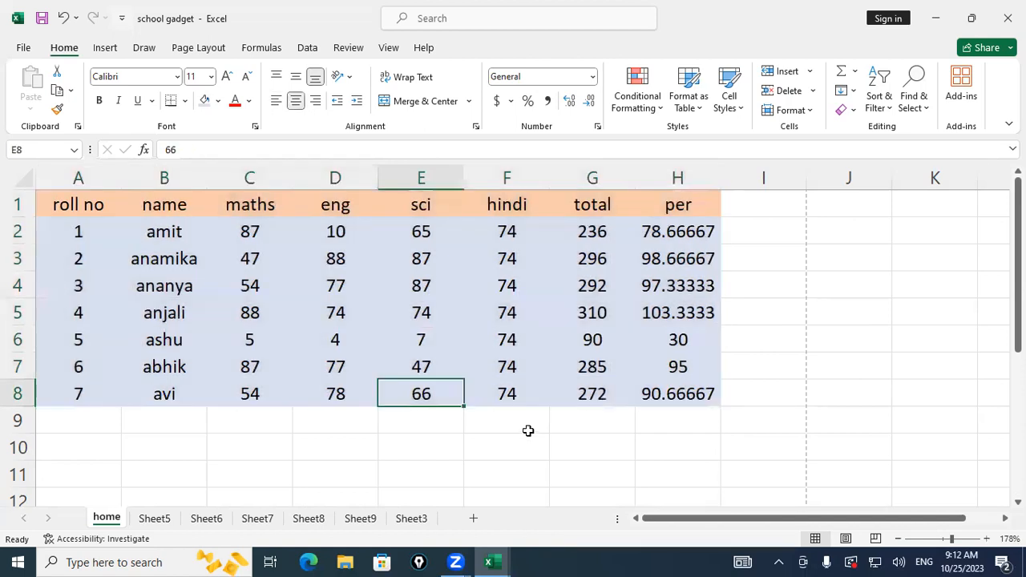
pyautogui.moveTo(73, 210); pyautogui.dragTo(672, 392)
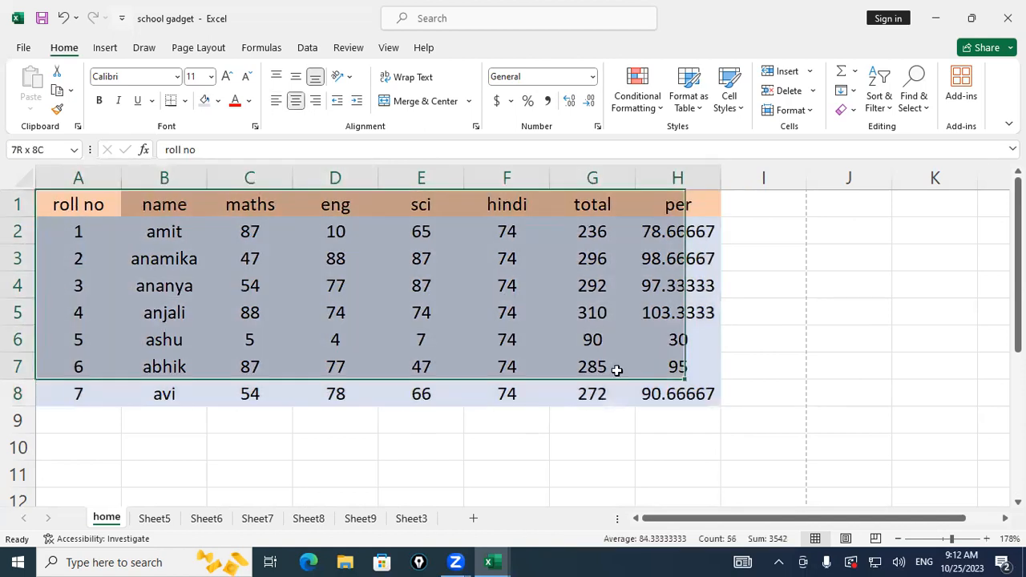
pyautogui.click(185, 101)
pyautogui.click(206, 251)
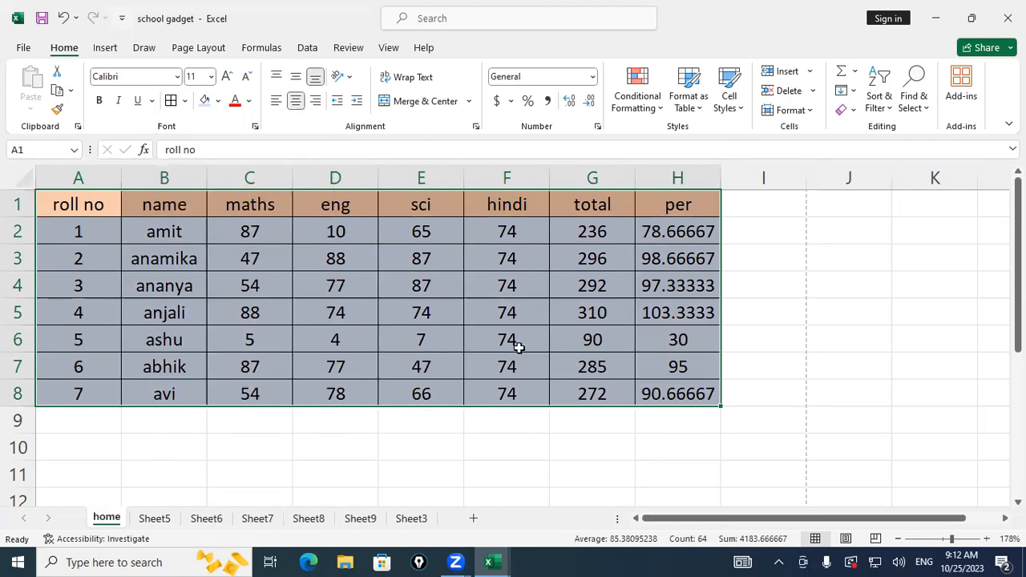
pyautogui.click(506, 312)
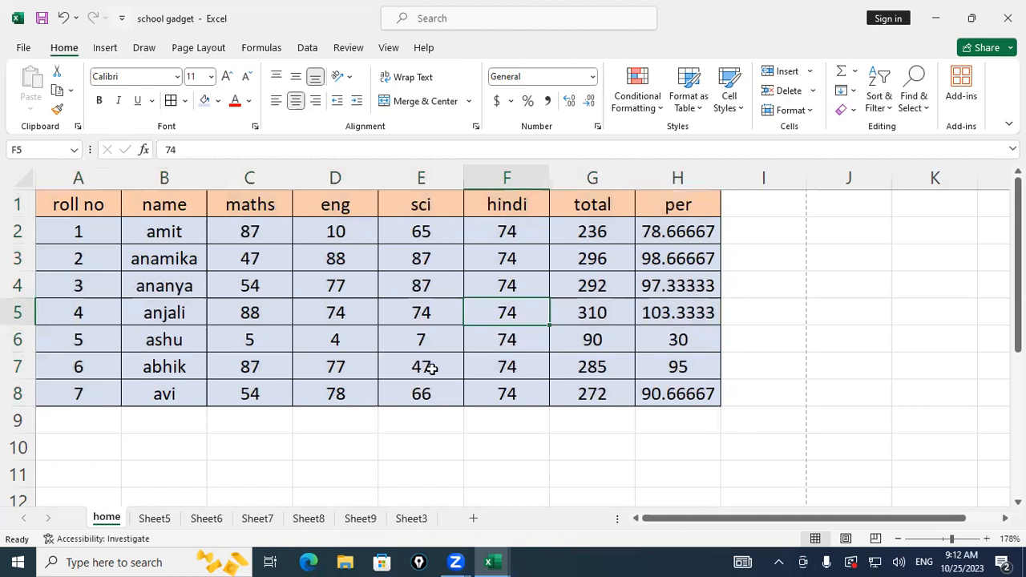
# Enter 54 in cell D11 below the table and delete it again.
pyautogui.scroll(-2, 332, 311)
pyautogui.click(337, 311)
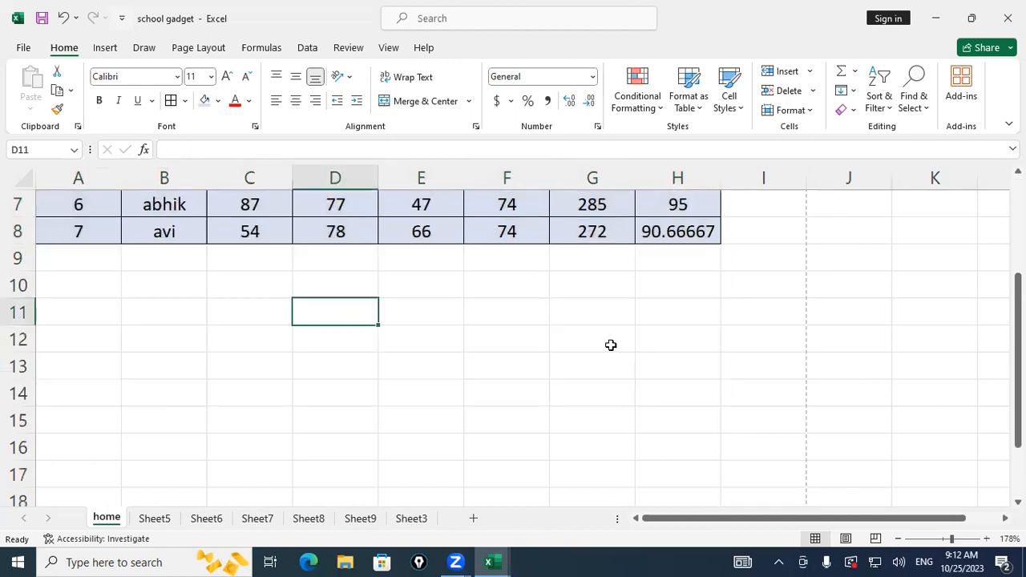
pyautogui.write('54')
pyautogui.press('Return')
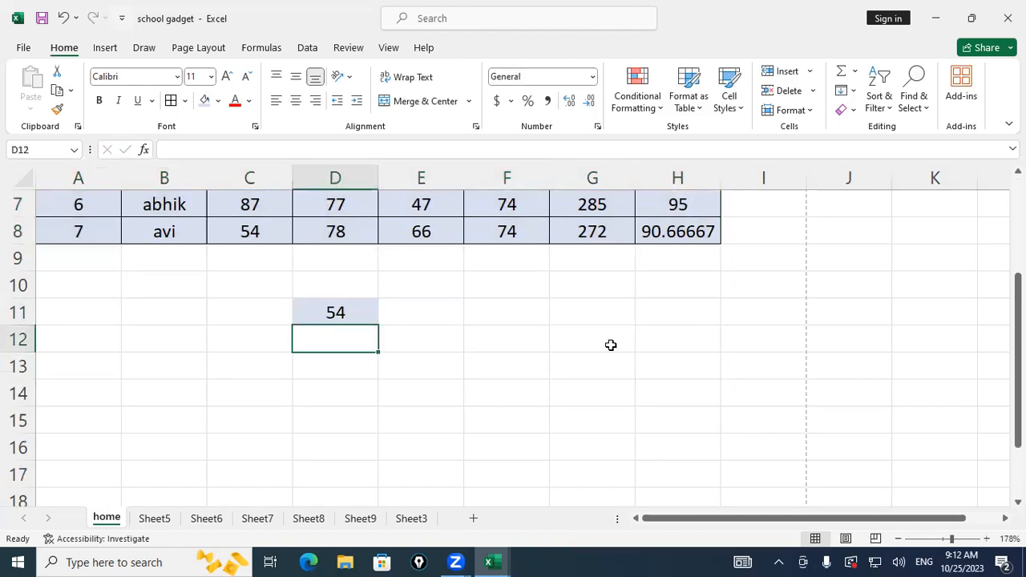
pyautogui.press('Up')
pyautogui.press('Delete')
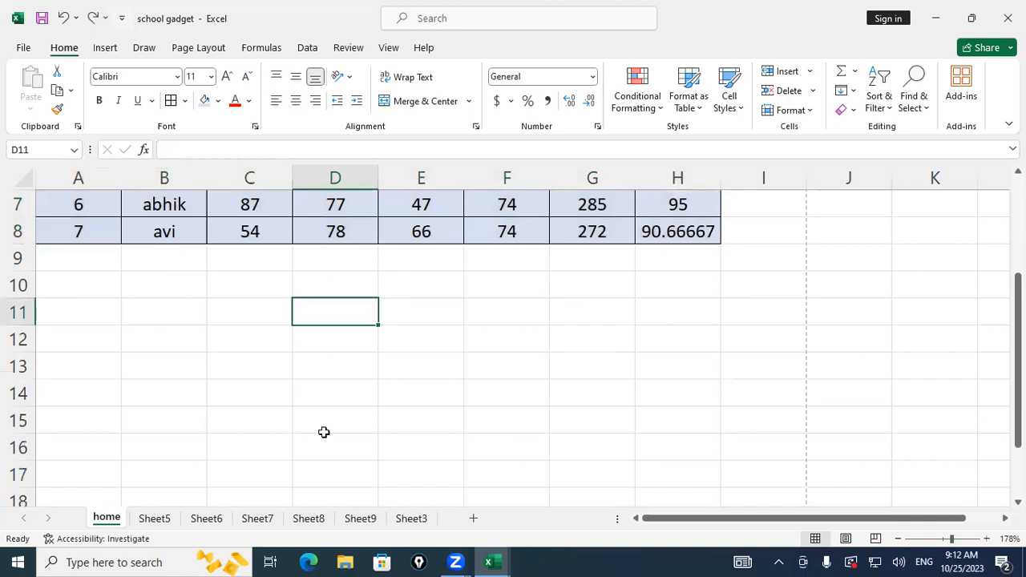
# On Sheet5, enter 5 in cell G7 and a short name in cell G6 to compare default alignments.
pyautogui.hotkey('ctrl', 'pagedown')
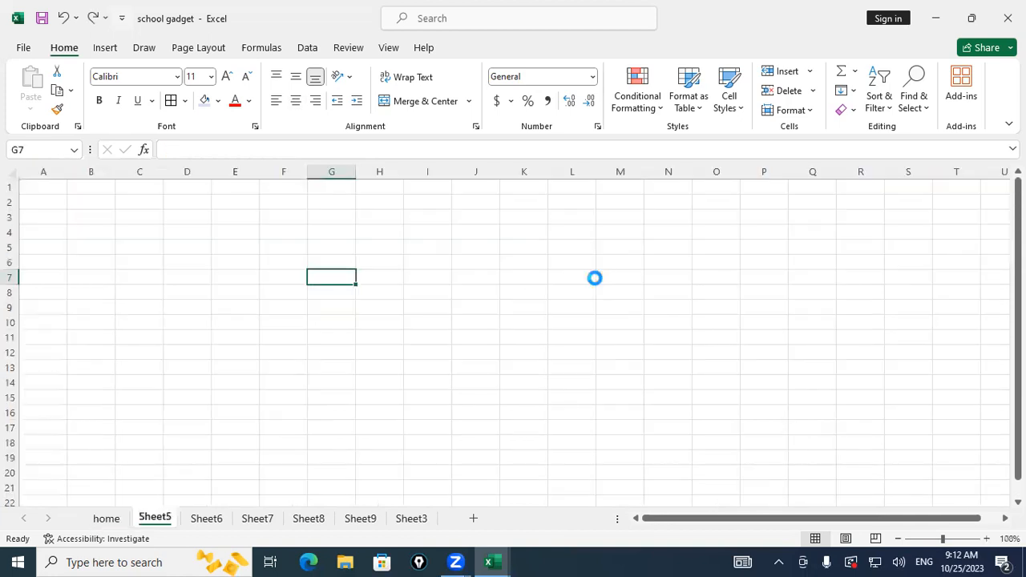
pyautogui.keyDown('ctrl'); pyautogui.scroll(3, 595, 278); pyautogui.keyUp('ctrl')
pyautogui.write('5')
pyautogui.press('Return')
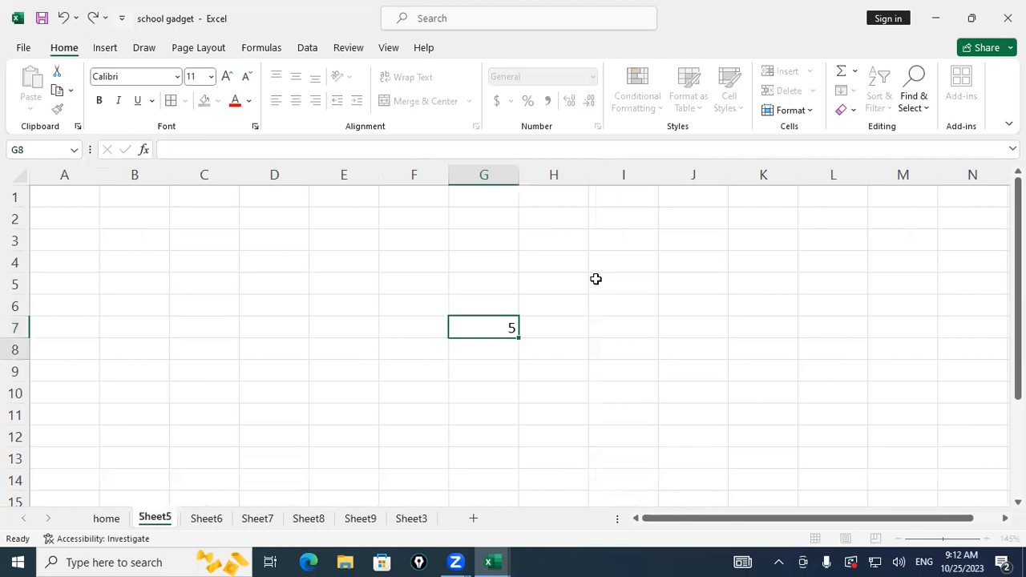
pyautogui.press('Up')
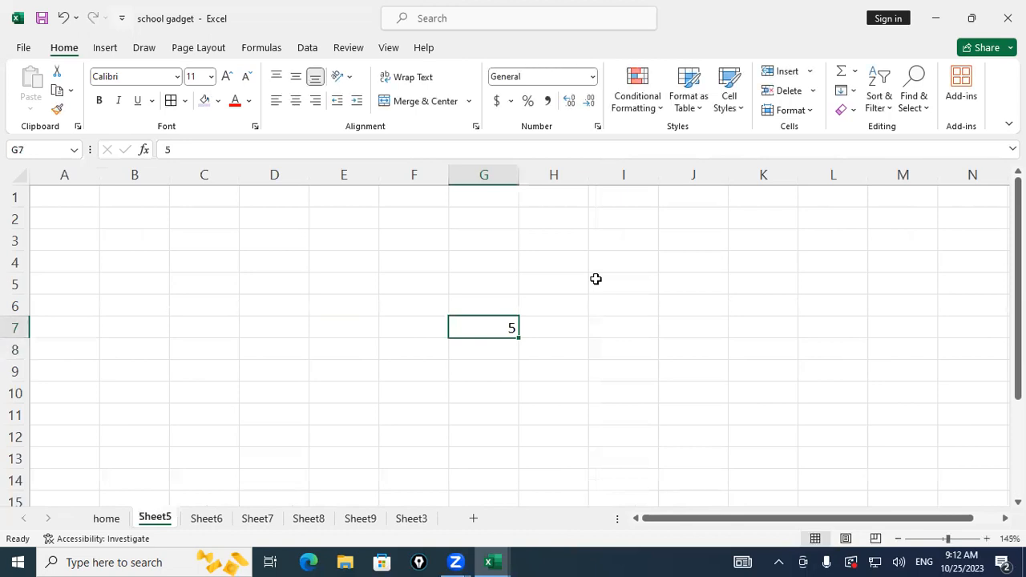
pyautogui.press('Up')
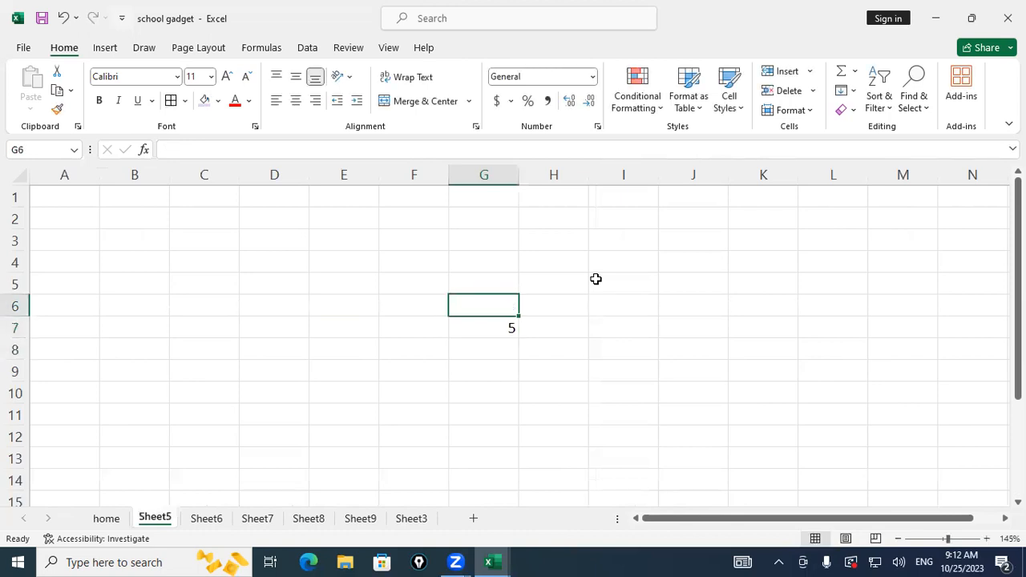
pyautogui.write('jai')
pyautogui.press('Return')
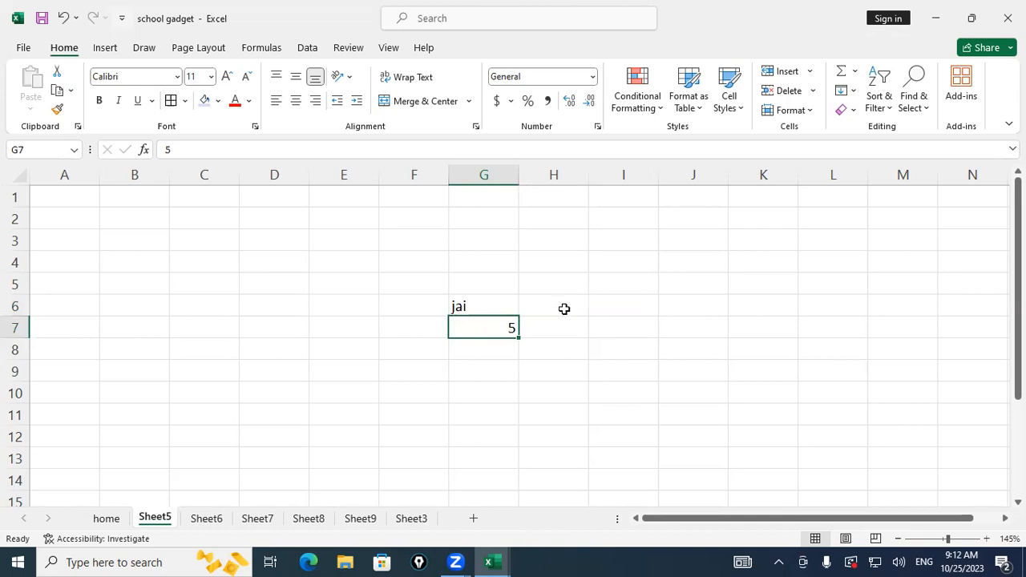
# On the home sheet, format the percentages in H2:H8 to show two decimal places.
pyautogui.click(106, 519)
pyautogui.scroll(2, 588, 355)
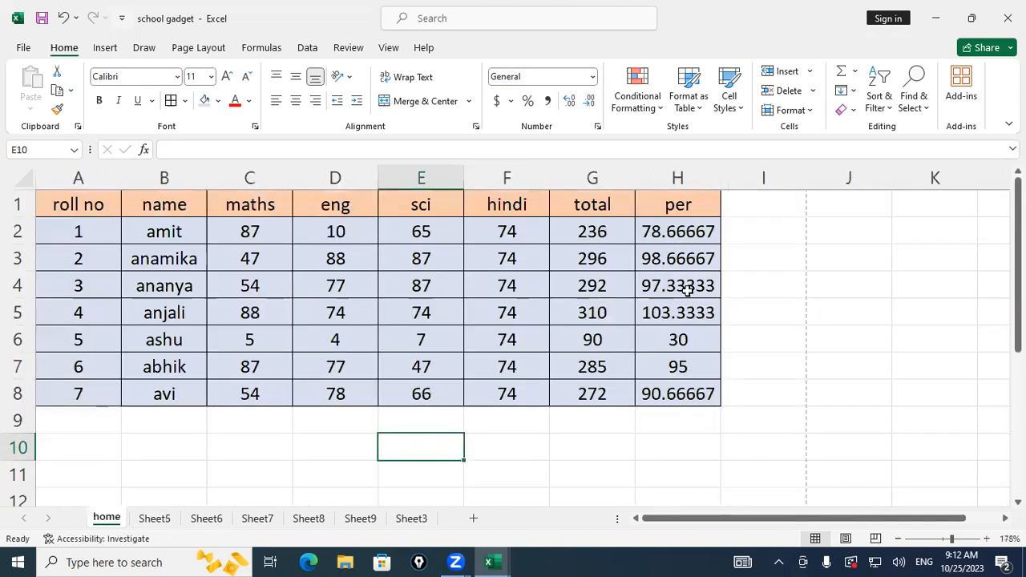
pyautogui.moveTo(684, 233); pyautogui.dragTo(681, 393)
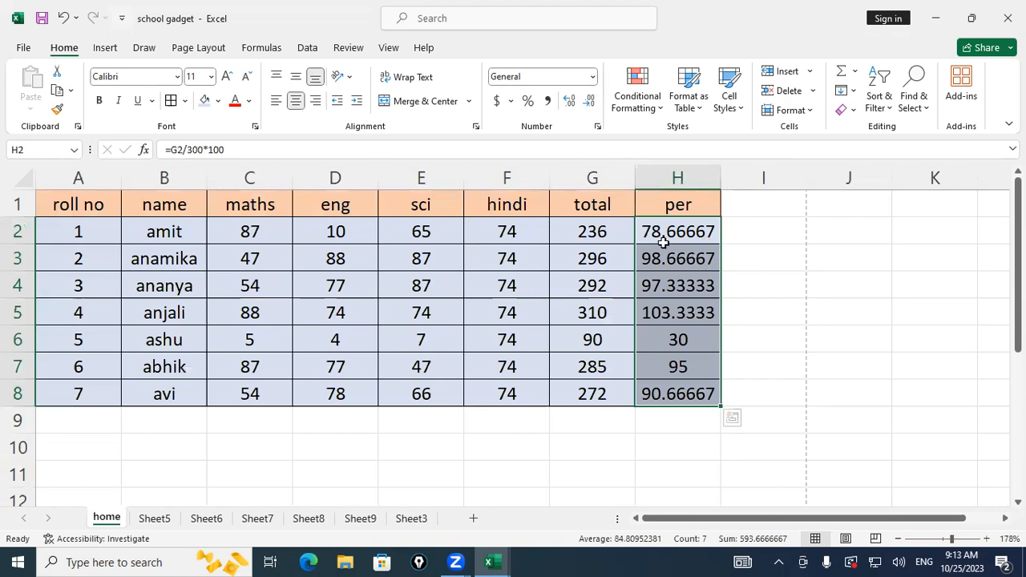
pyautogui.click(574, 106)
pyautogui.click(574, 107)
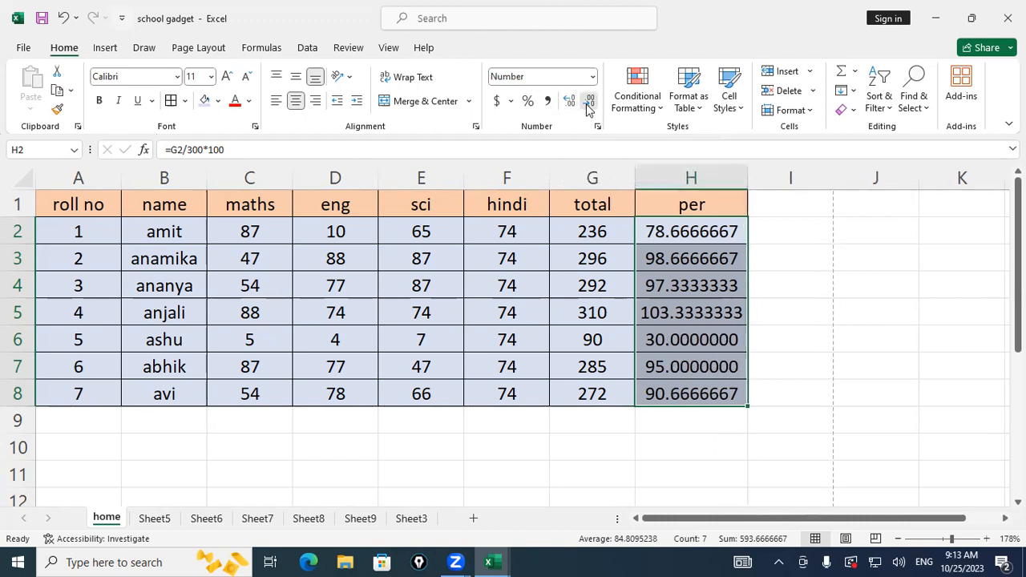
pyautogui.click(588, 102)
pyautogui.click(588, 103)
pyautogui.click(588, 103)
pyautogui.click(588, 103)
pyautogui.click(588, 103)
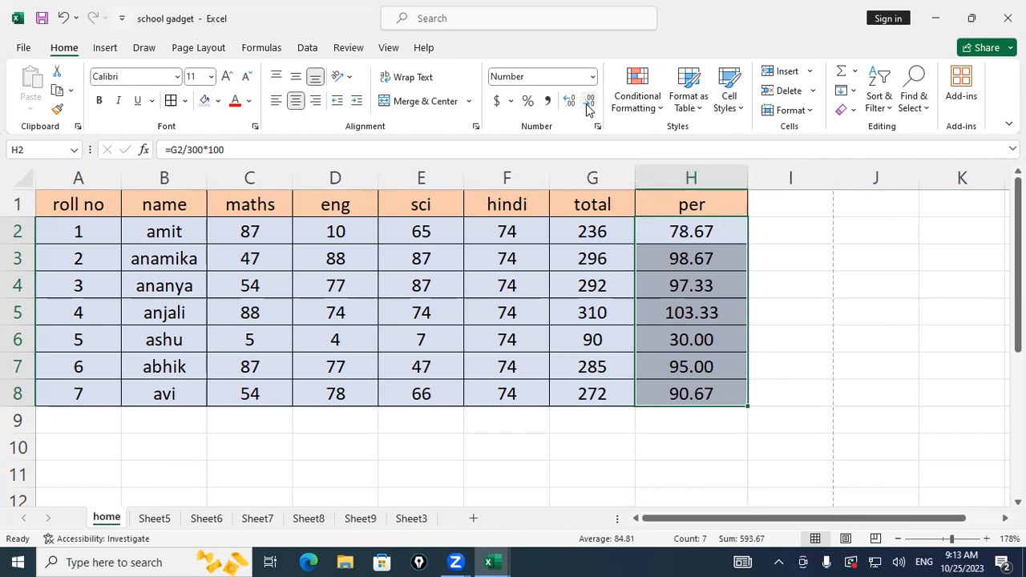
pyautogui.click(696, 233)
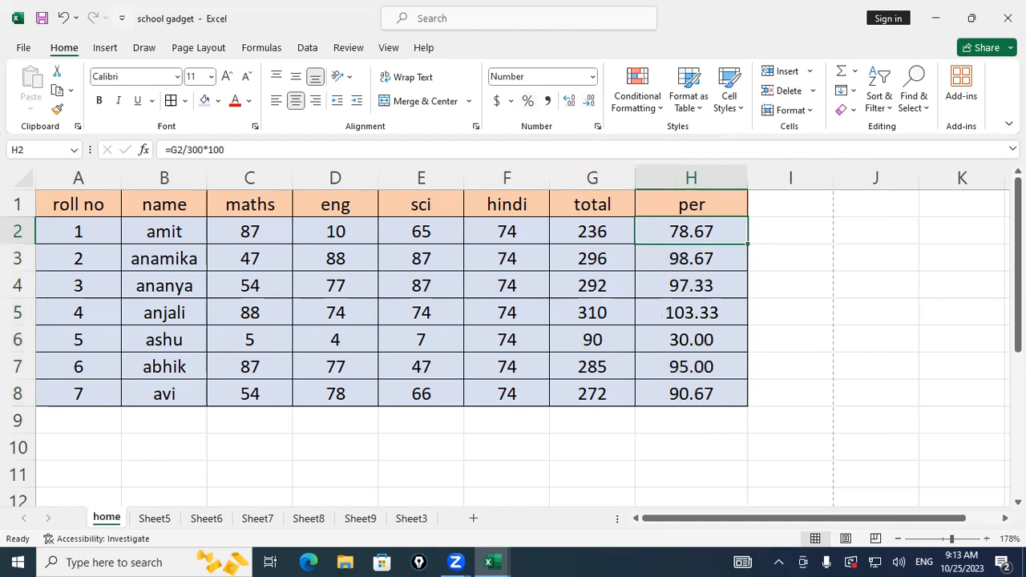
# Handwrite the annotation "% = 1/100" over the sheet and clear the ink.
pyautogui.click(498, 359)
pyautogui.moveTo(453, 67); pyautogui.dragTo(351, 205)
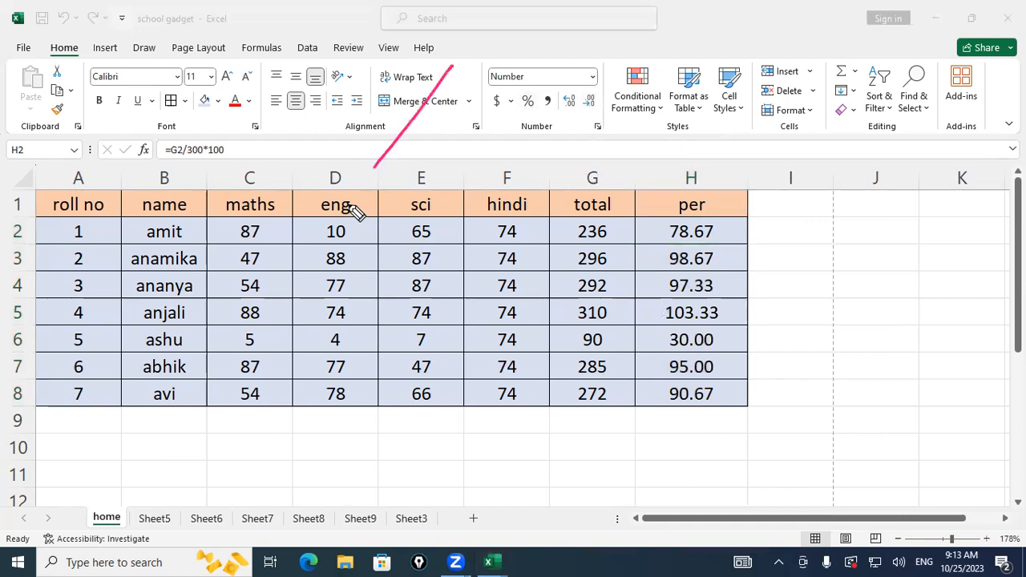
pyautogui.moveTo(362, 104); pyautogui.dragTo(382, 88)
pyautogui.moveTo(423, 158); pyautogui.dragTo(425, 170)
pyautogui.moveTo(492, 123); pyautogui.dragTo(517, 123)
pyautogui.moveTo(494, 143); pyautogui.dragTo(536, 127)
pyautogui.moveTo(626, 70); pyautogui.dragTo(619, 148)
pyautogui.moveTo(584, 149); pyautogui.dragTo(666, 128)
pyautogui.moveTo(593, 180); pyautogui.dragTo(584, 223)
pyautogui.moveTo(630, 167); pyautogui.dragTo(628, 170)
pyautogui.moveTo(665, 166); pyautogui.dragTo(670, 173)
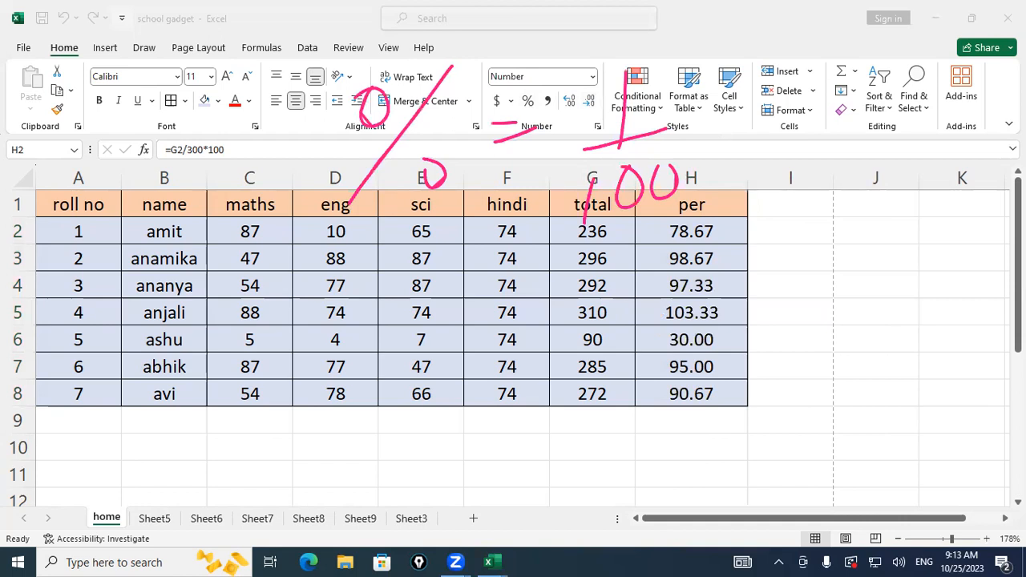
pyautogui.press('Escape')
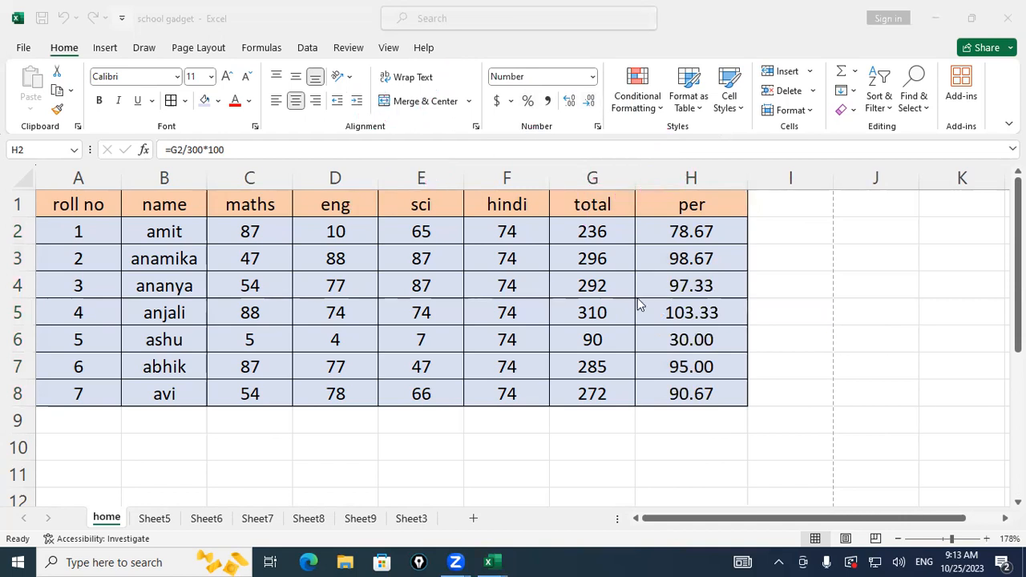
# Apply the Percentage number format to the per values in H2:H8.
pyautogui.click(677, 234)
pyautogui.hotkey('ctrl', 'shift', 'Down')
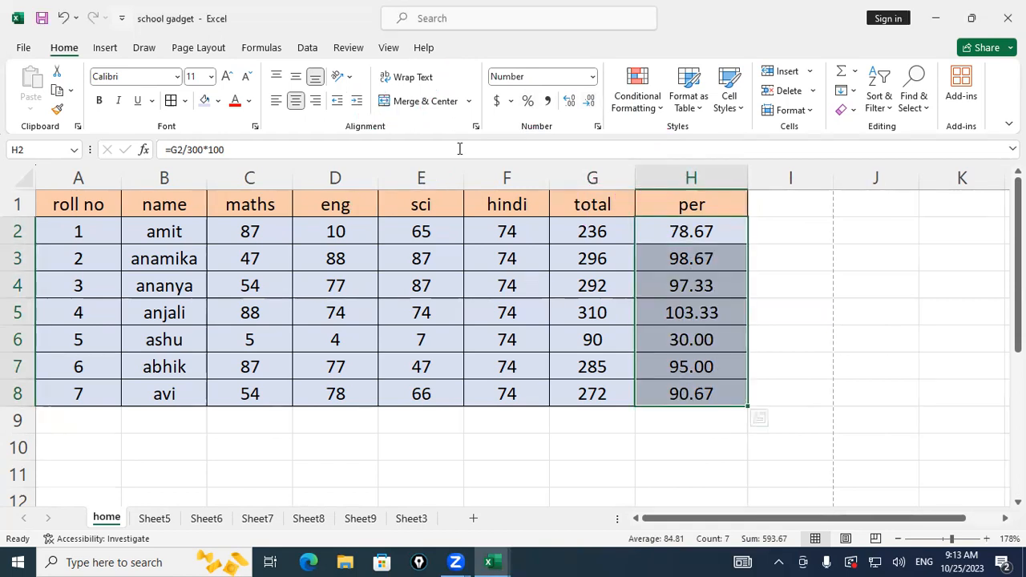
pyautogui.hotkey('ctrl', 'shift', '5')
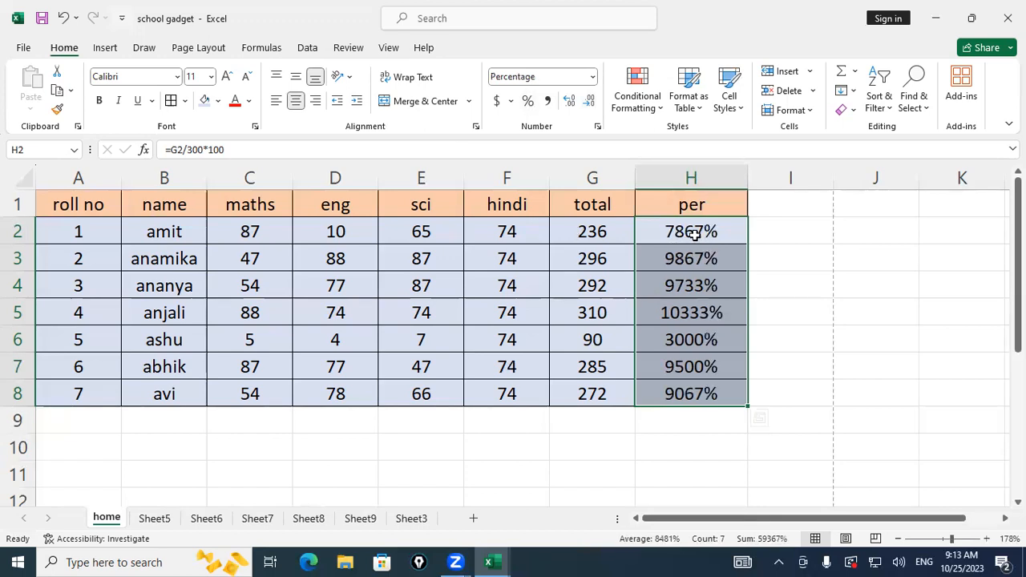
pyautogui.click(694, 233)
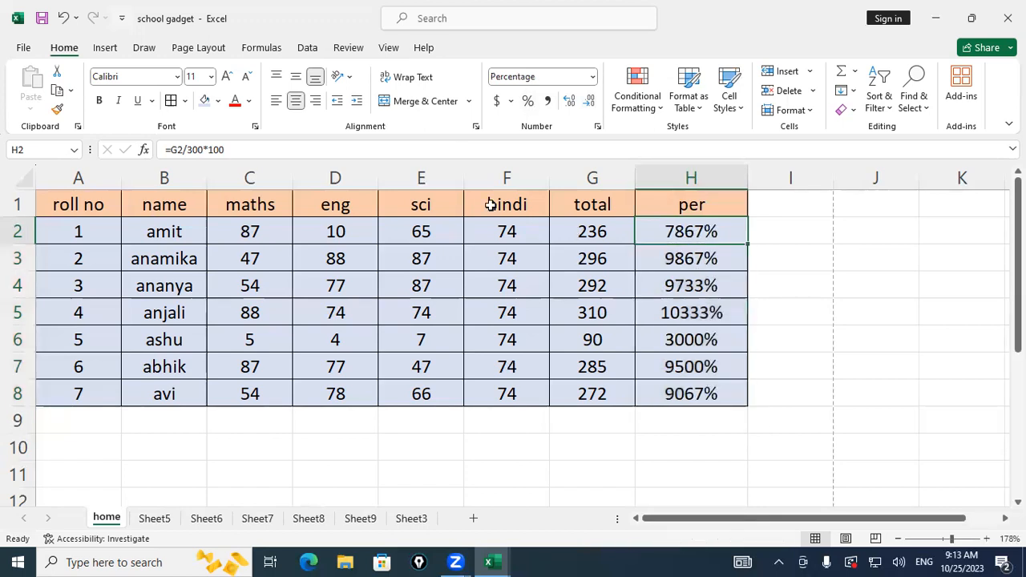
# Shorten the percentage formula in H2 to =G2/3.
pyautogui.click(190, 150)
pyautogui.hotkey('shift', 'End')
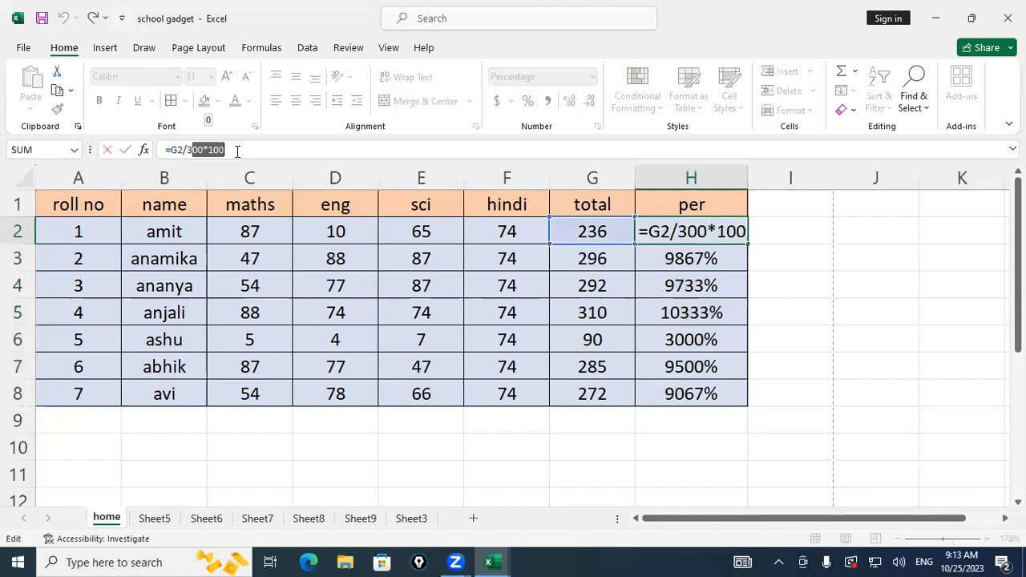
pyautogui.press('Return')
pyautogui.press('Up')
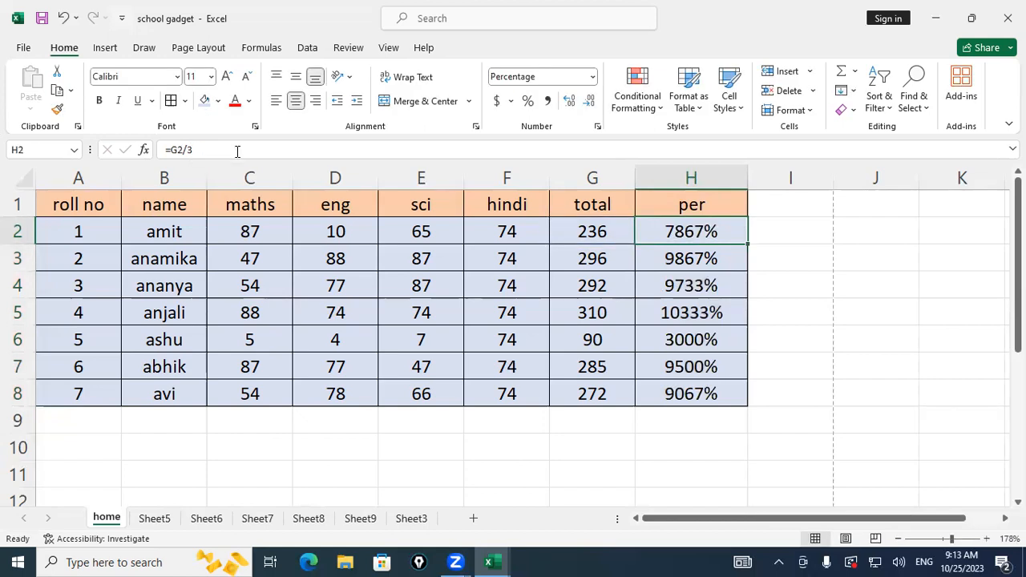
# Undo the formula edit in H2 and the Percentage format on H2:H8.
pyautogui.hotkey('shift', 'Down')
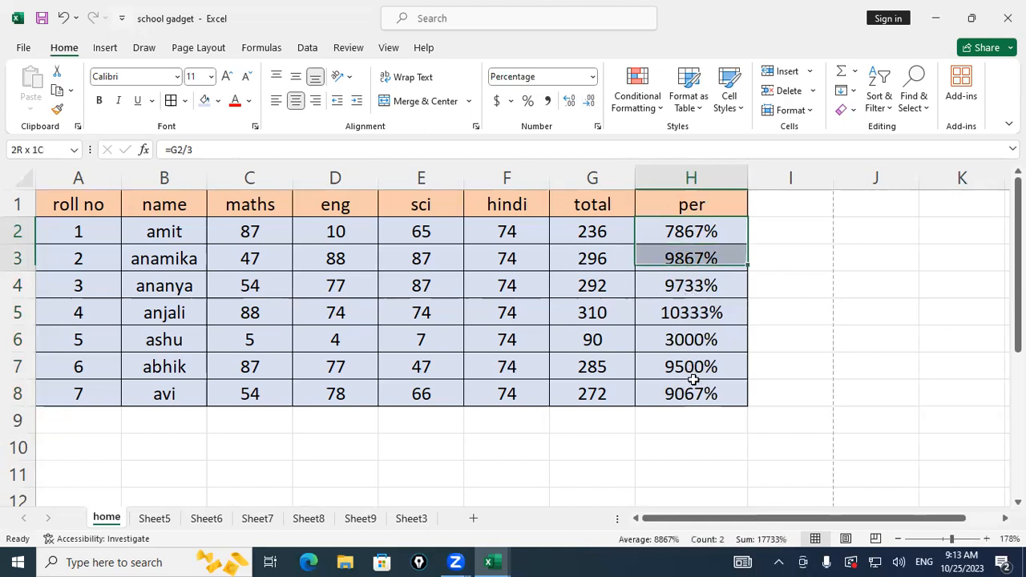
pyautogui.hotkey('ctrl', 'shift', 'Down')
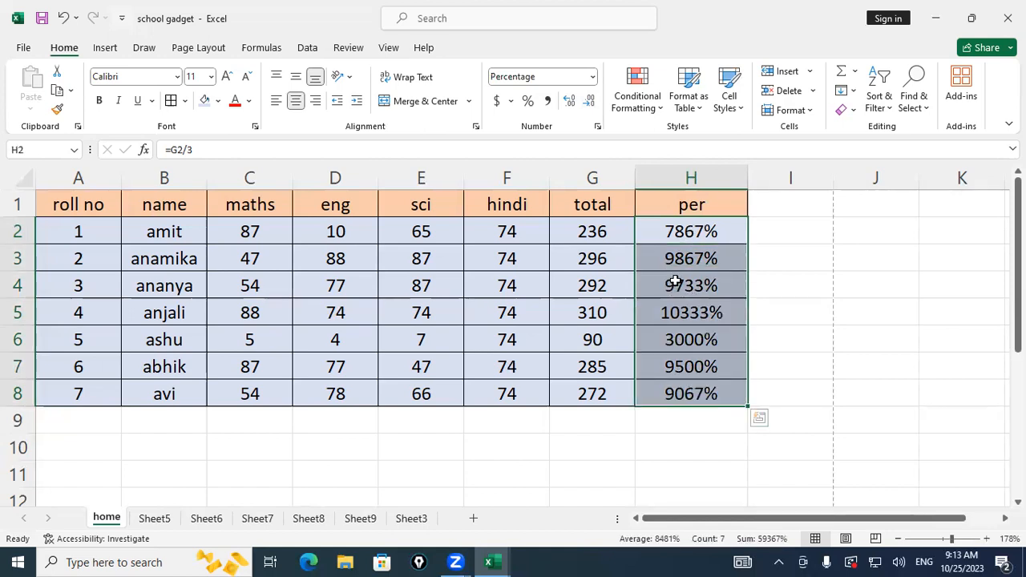
pyautogui.hotkey('ctrl', 'z')
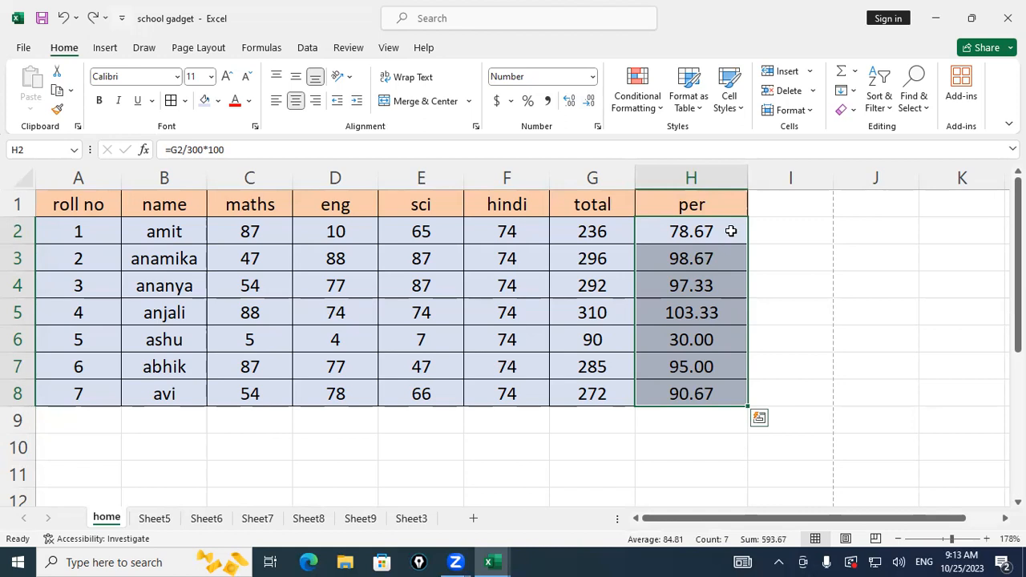
pyautogui.hotkey('ctrl', 'shift', 'Up')
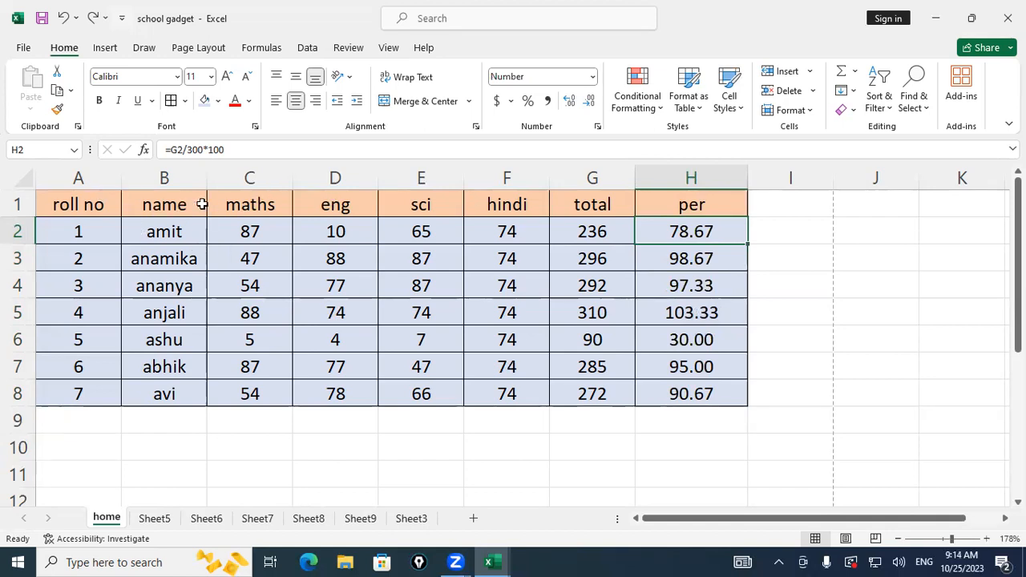
# Left-align the student names in B2:B8.
pyautogui.click(170, 213)
pyautogui.moveTo(173, 233); pyautogui.dragTo(182, 391)
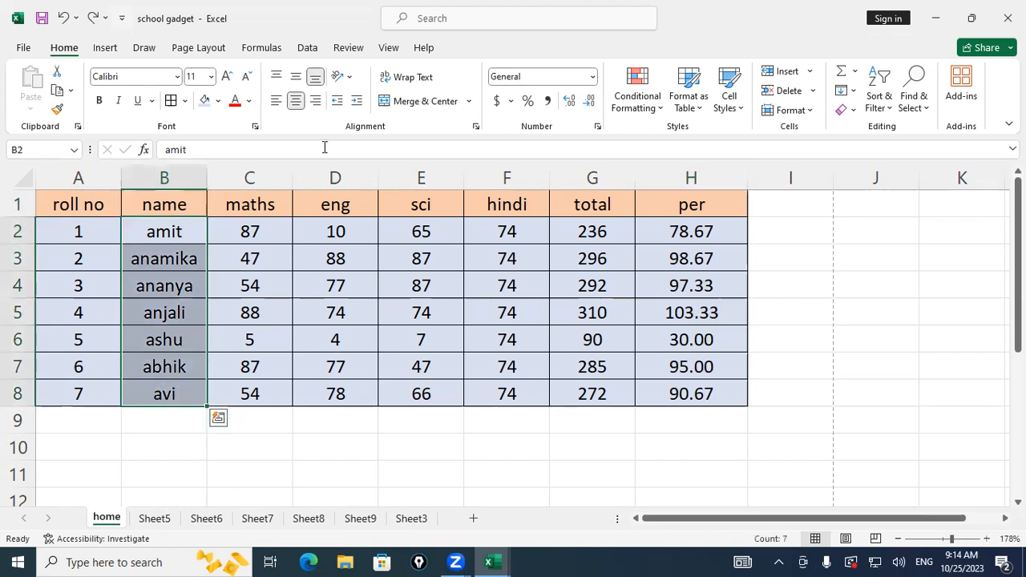
pyautogui.click(197, 205)
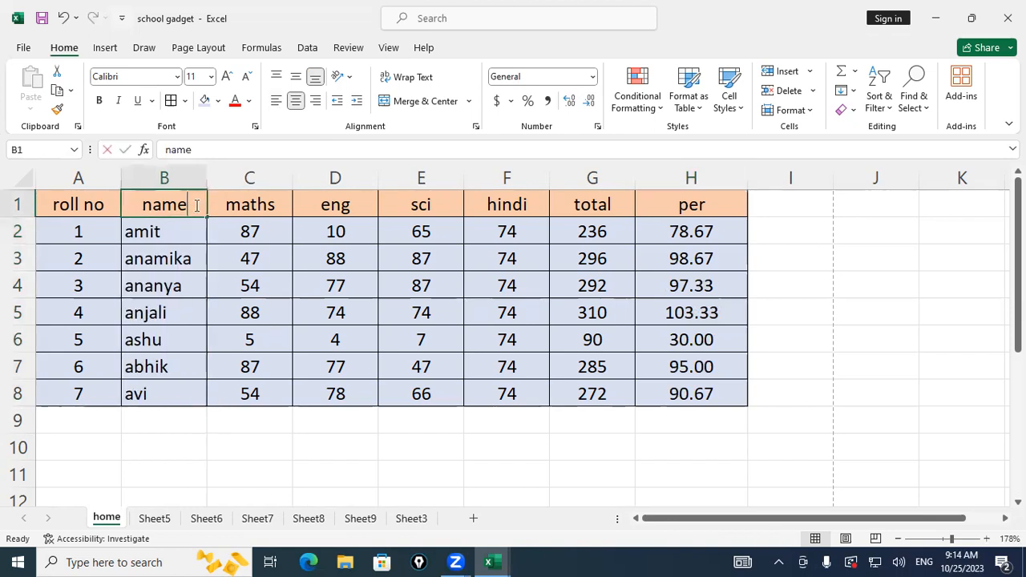
# Change the heading in B1 to "name of student".
pyautogui.doubleClick(196, 206)
pyautogui.write('of st')
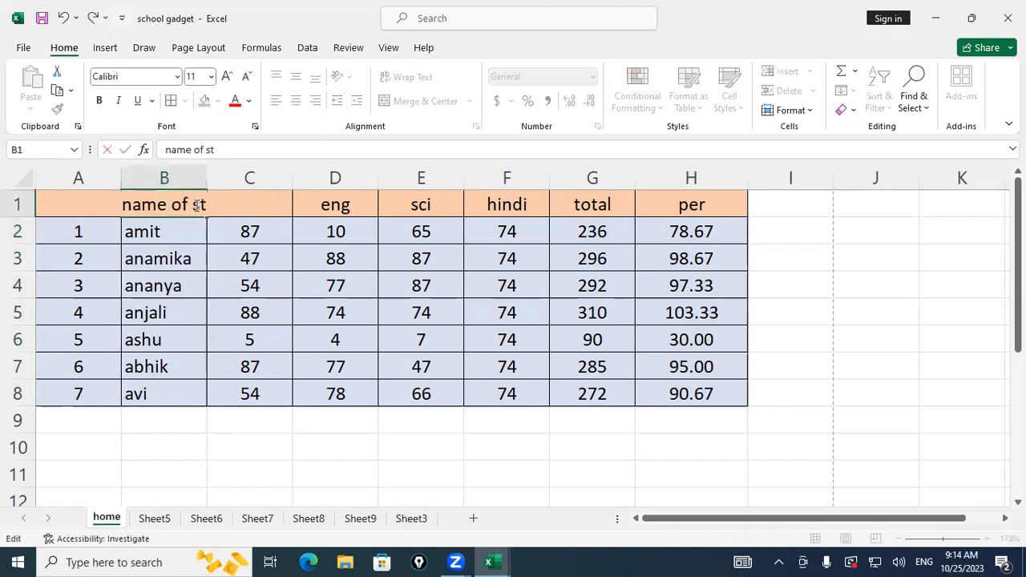
pyautogui.write('udent')
pyautogui.hotkey('ctrl', 'Return')
pyautogui.press('Return')
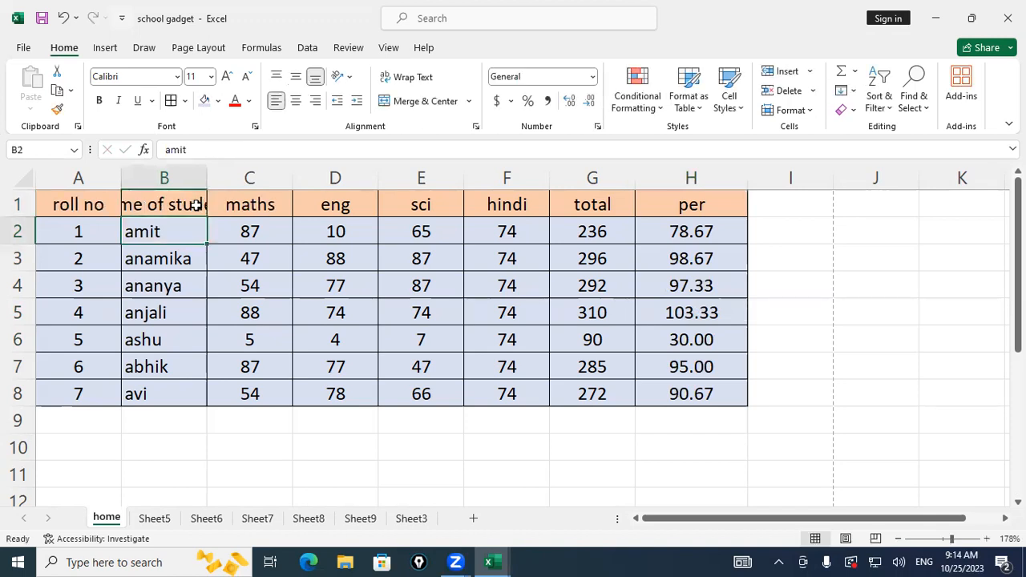
# Widen column B to fit its heading and narrow it back to about its former width.
pyautogui.click(175, 201)
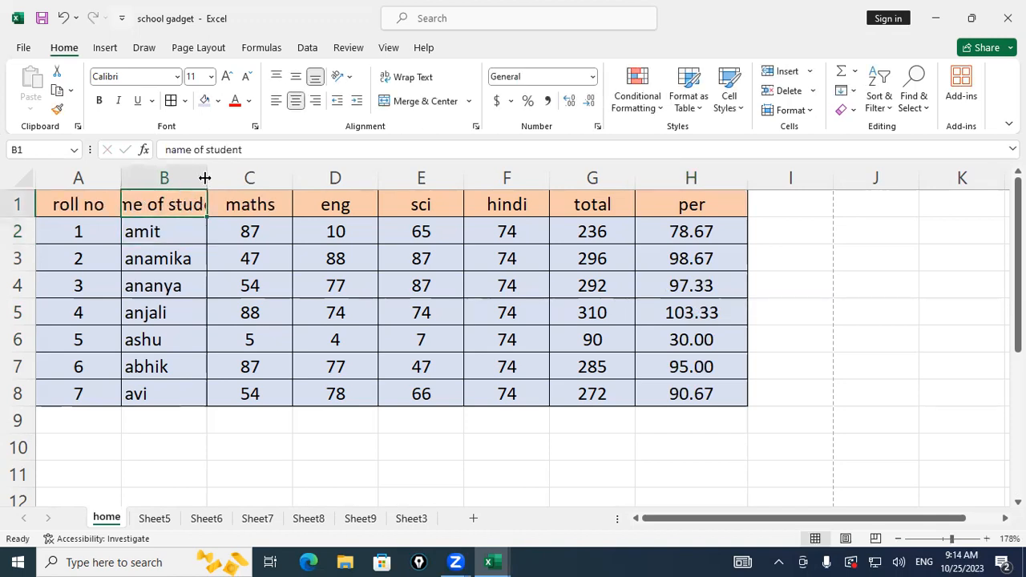
pyautogui.moveTo(205, 178); pyautogui.dragTo(272, 181)
pyautogui.moveTo(271, 181); pyautogui.dragTo(208, 183)
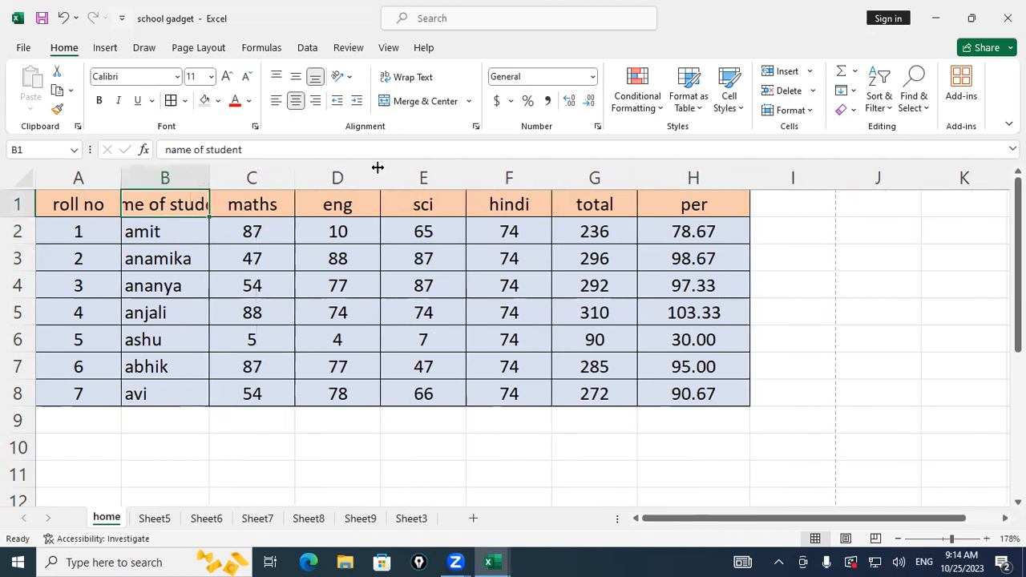
# Wrap the text of the heading in B1 and top-align the headings in A1:H1.
pyautogui.click(414, 80)
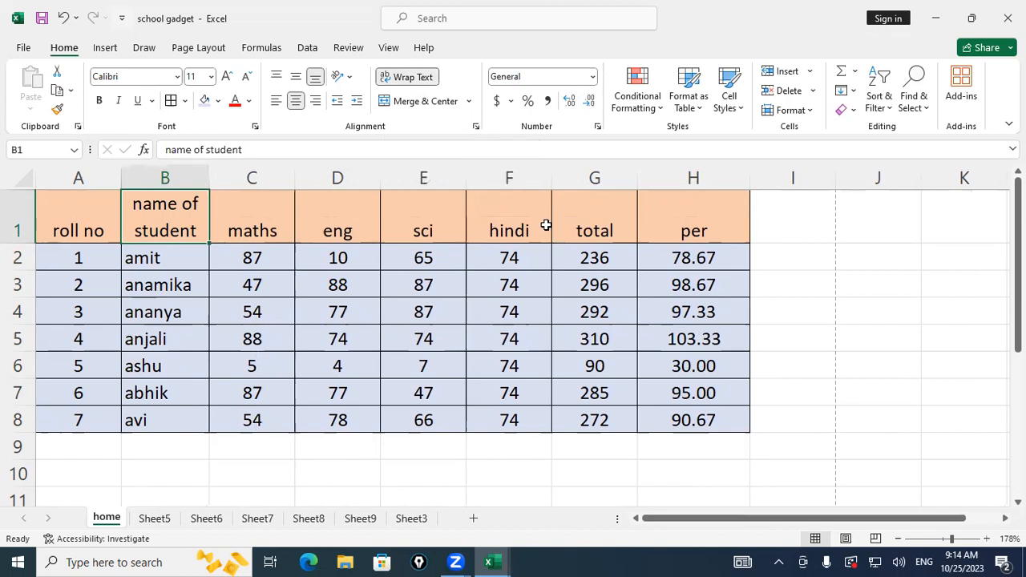
pyautogui.moveTo(79, 224); pyautogui.dragTo(707, 223)
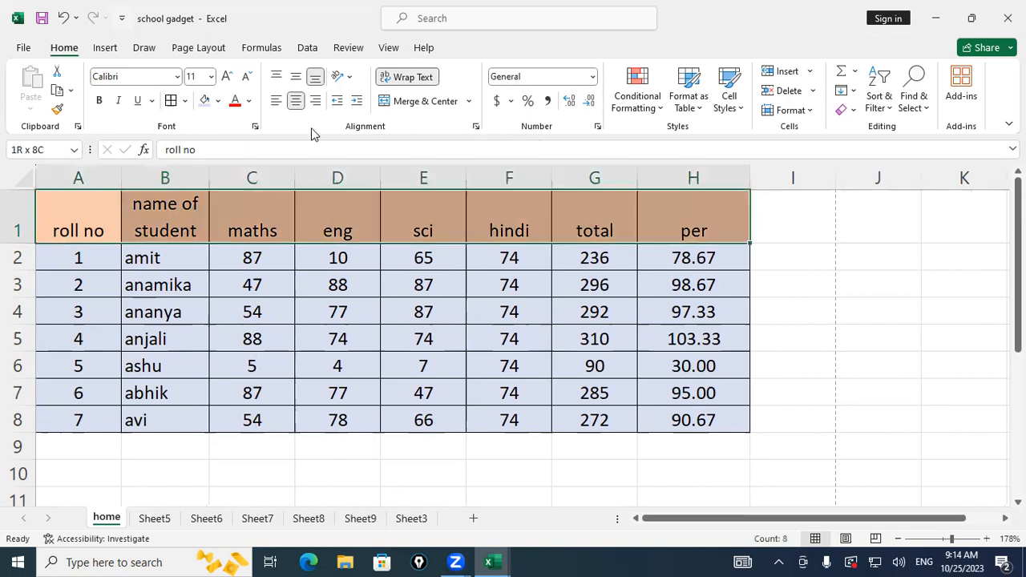
pyautogui.click(275, 77)
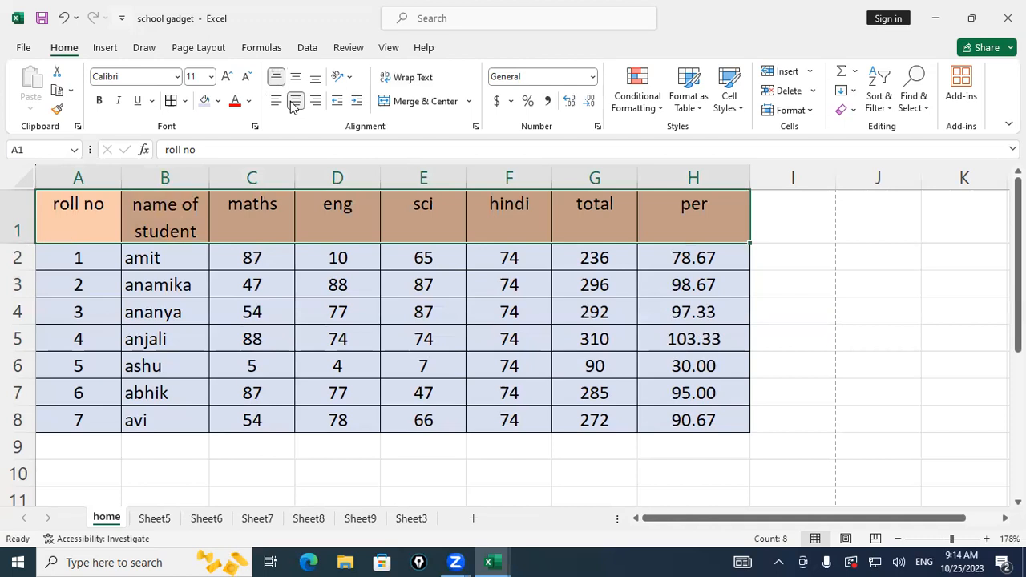
# Widen column B to fit its heading on one line and indent the student names in B2:B8 by two levels.
pyautogui.moveTo(210, 177); pyautogui.dragTo(265, 185)
pyautogui.moveTo(195, 412); pyautogui.dragTo(134, 257)
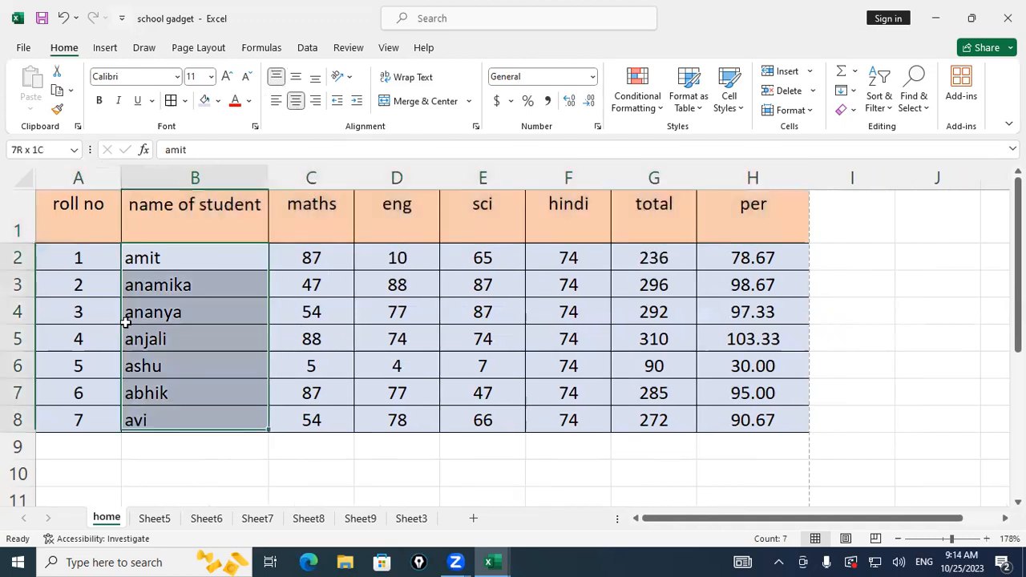
pyautogui.click(356, 101)
pyautogui.click(356, 101)
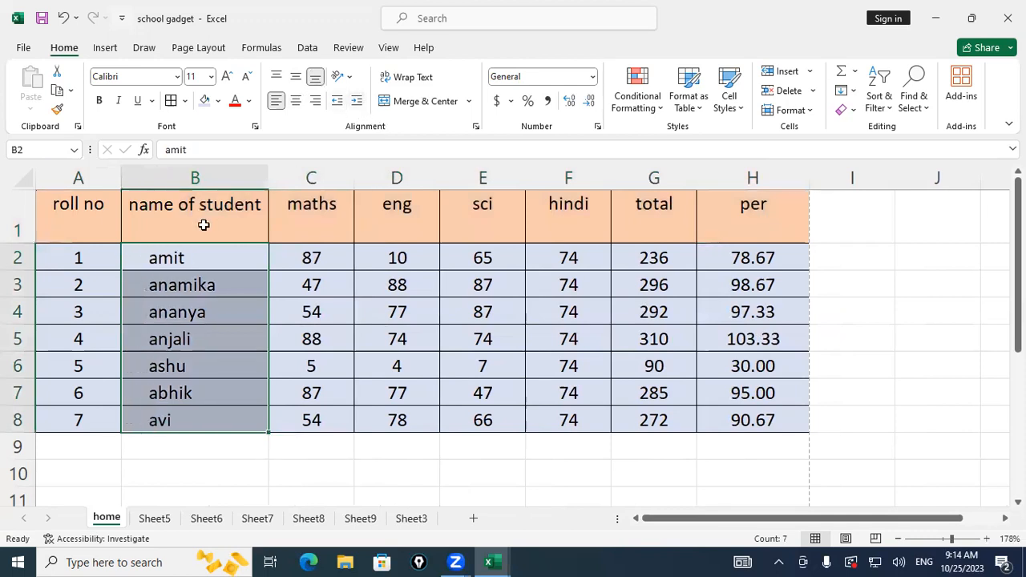
# Insert a blank row above the heading row and merge and center A1:H1.
pyautogui.press('Up')
pyautogui.rightClick(24, 215)
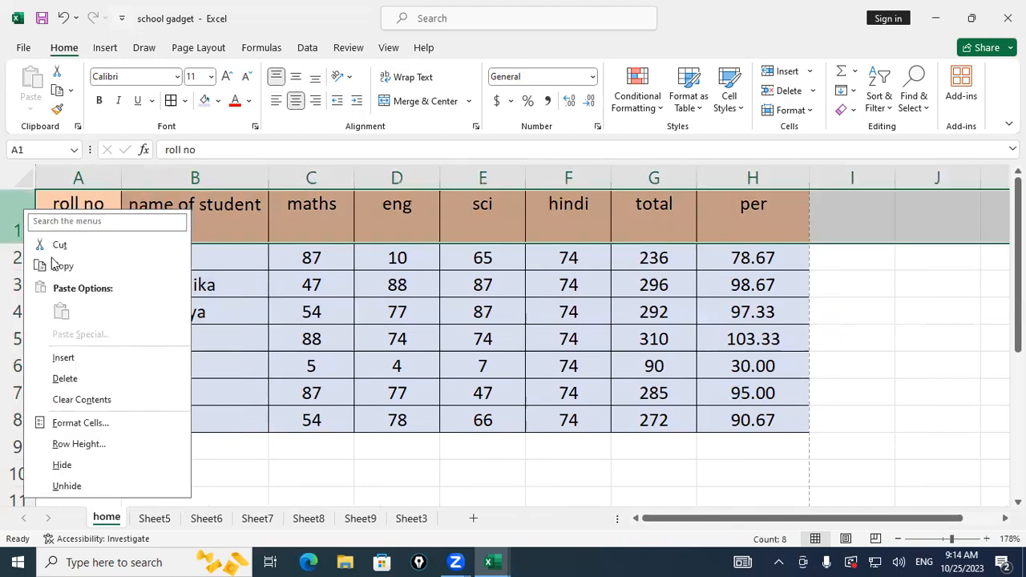
pyautogui.press('i')
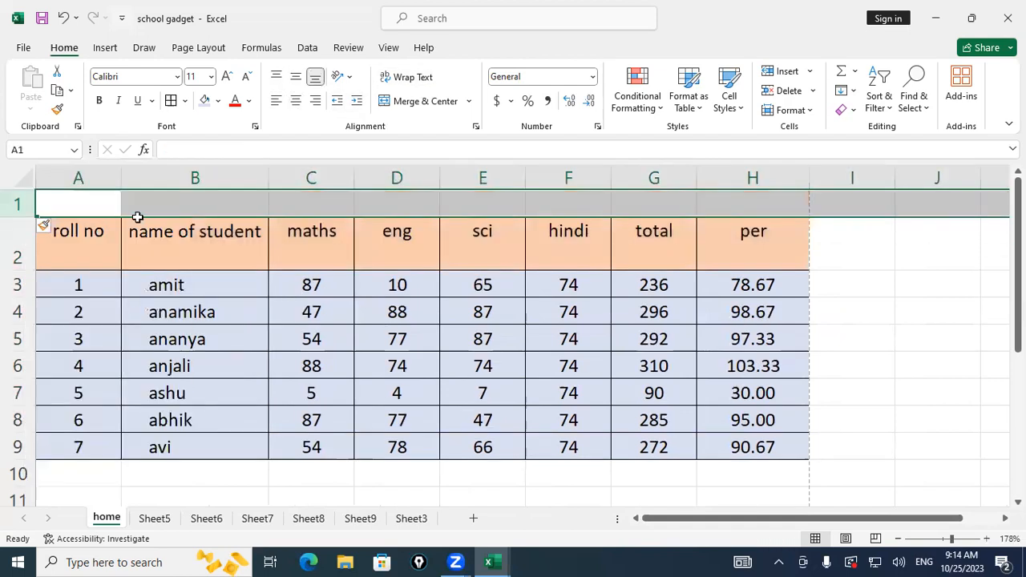
pyautogui.moveTo(103, 199); pyautogui.dragTo(697, 201)
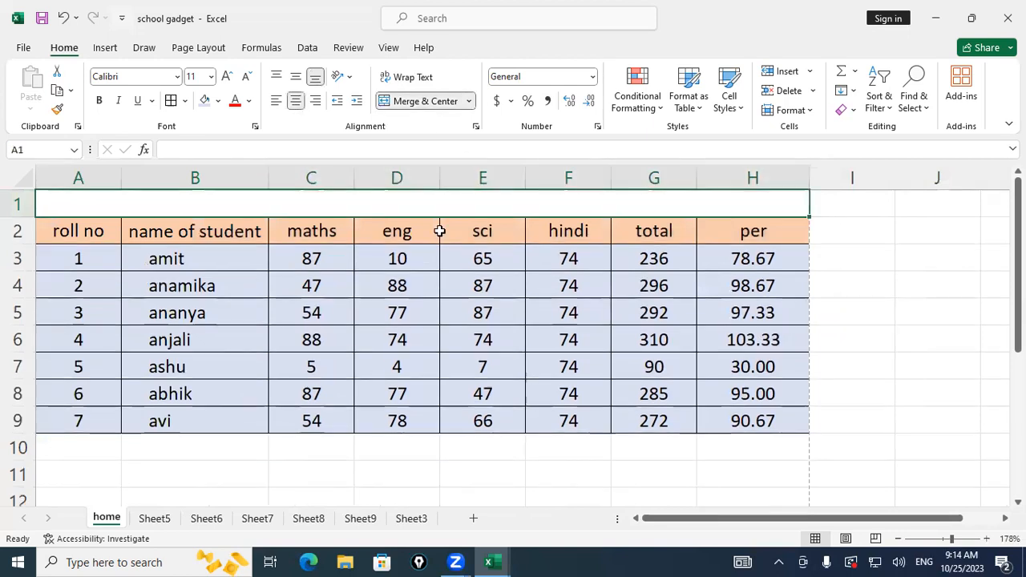
# Enter the title "CLASS X -B" in the merged cell A1.
pyautogui.write('CLAS')
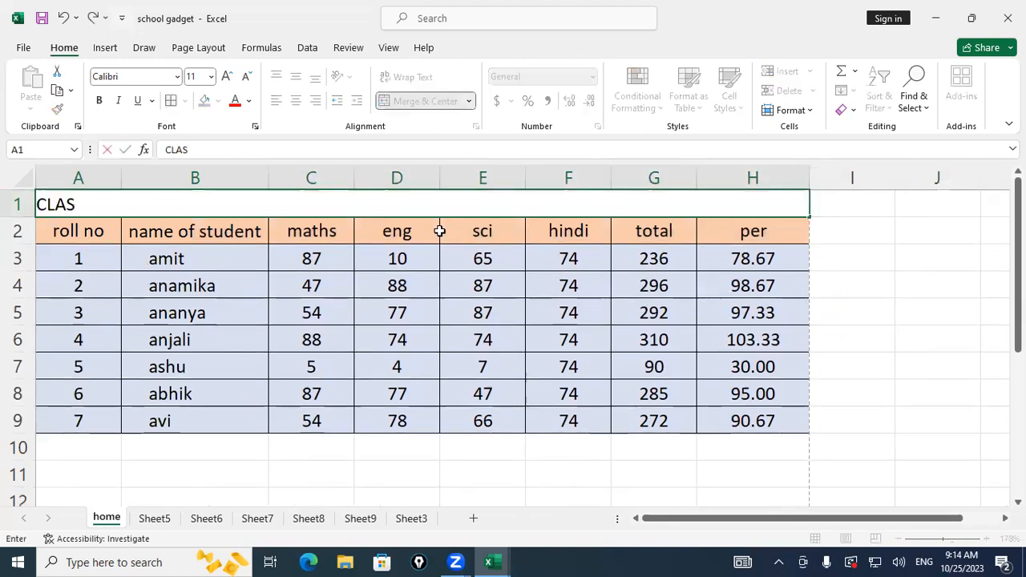
pyautogui.write('S X B')
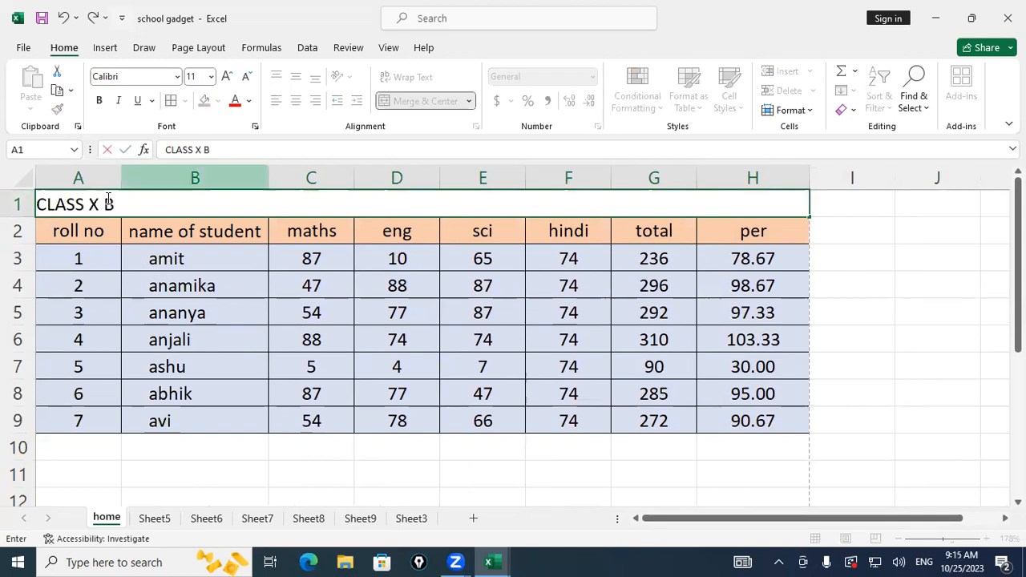
pyautogui.click(107, 200)
pyautogui.write('-')
pyautogui.press('Return')
pyautogui.press('Up')
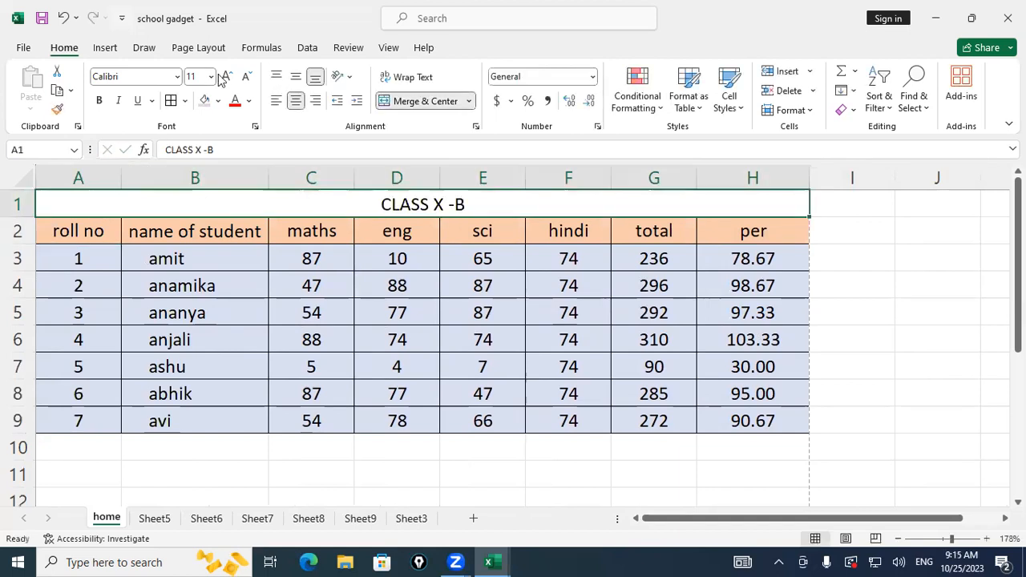
# Enlarge the title in A1 to font size 22 and make it bold and underlined.
pyautogui.click(227, 76)
pyautogui.click(226, 76)
pyautogui.click(226, 77)
pyautogui.click(226, 77)
pyautogui.click(226, 77)
pyautogui.click(226, 77)
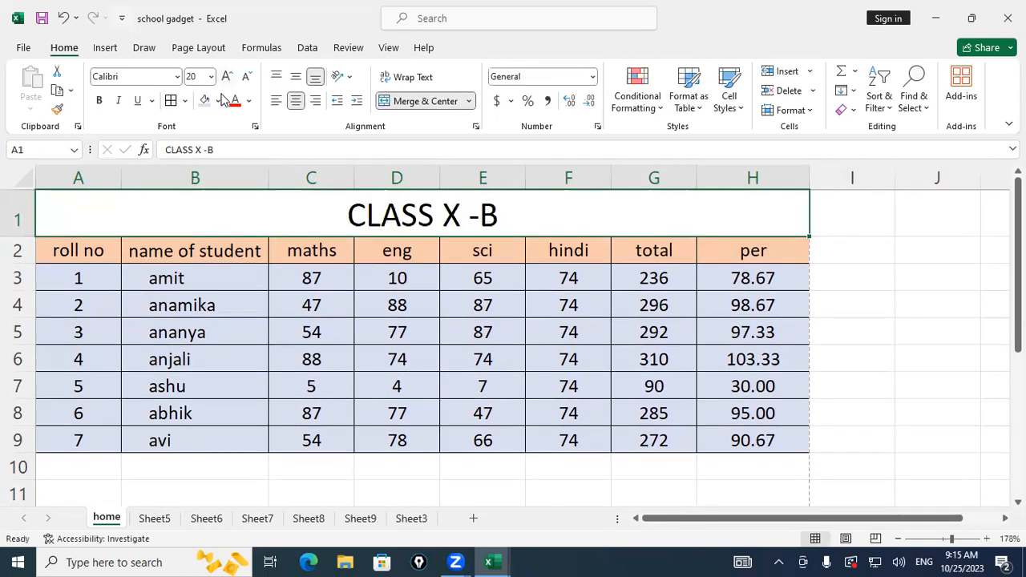
pyautogui.click(99, 100)
pyautogui.click(137, 100)
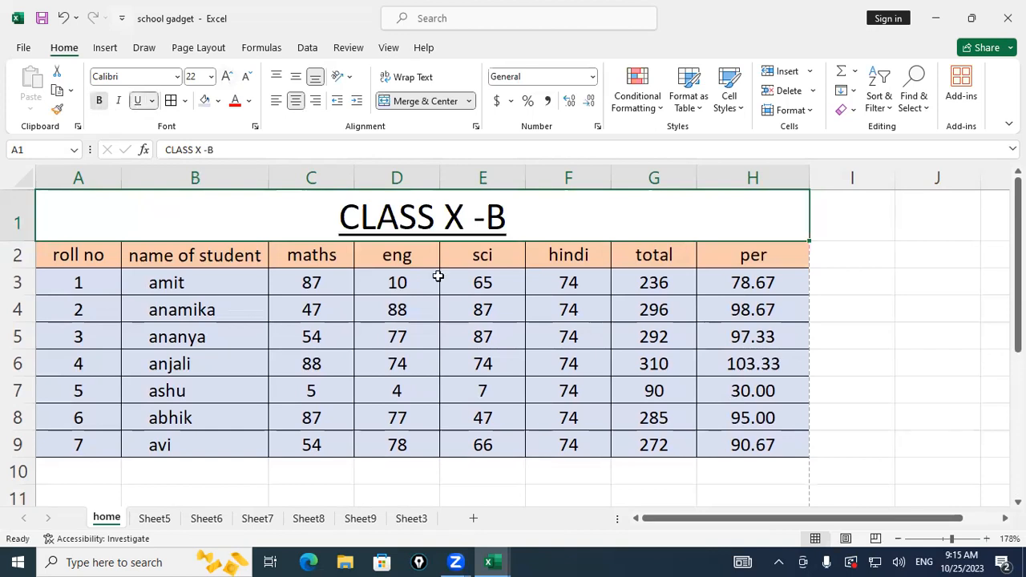
pyautogui.click(483, 283)
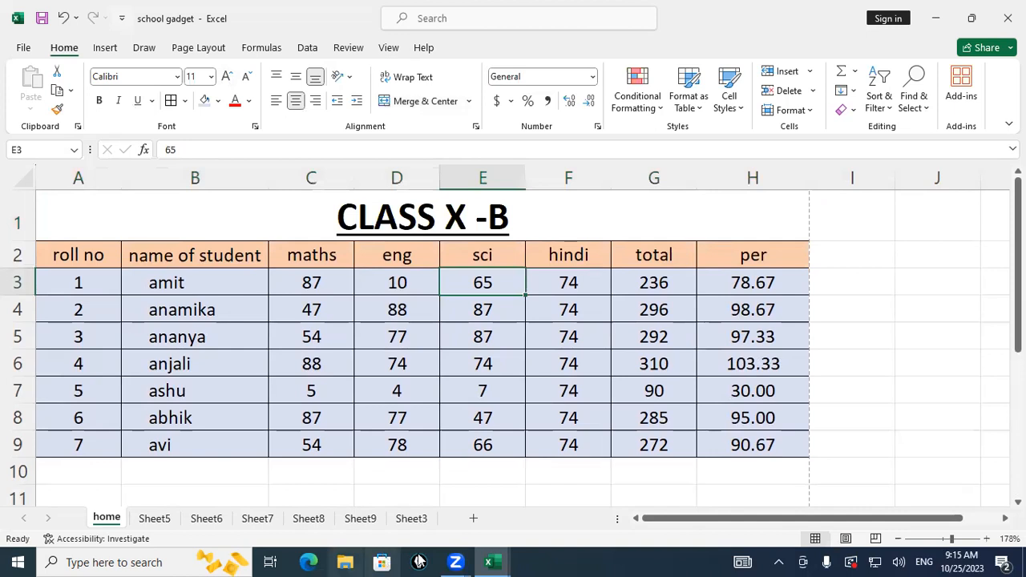
pyautogui.click(566, 415)
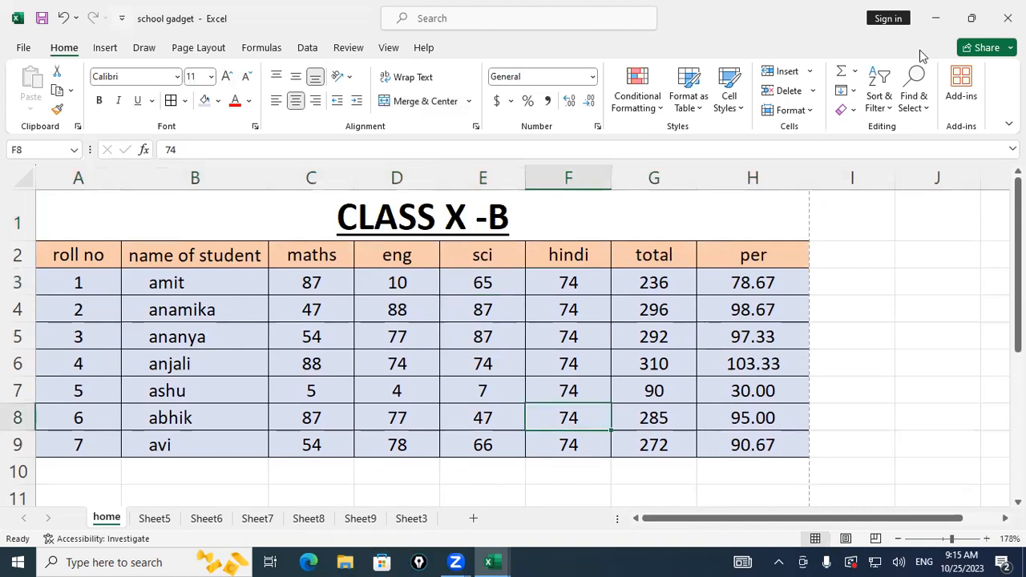
# Switch to Chrome, open the Classplus course store, and search for "APS" to open the UPPSC APS course's content.
pyautogui.press('super+d')
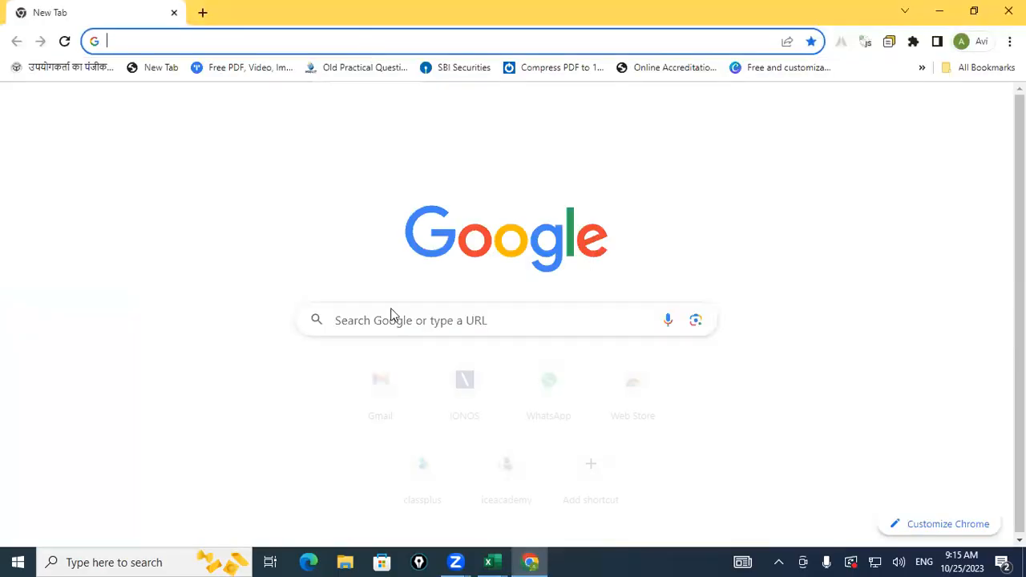
pyautogui.click(420, 453)
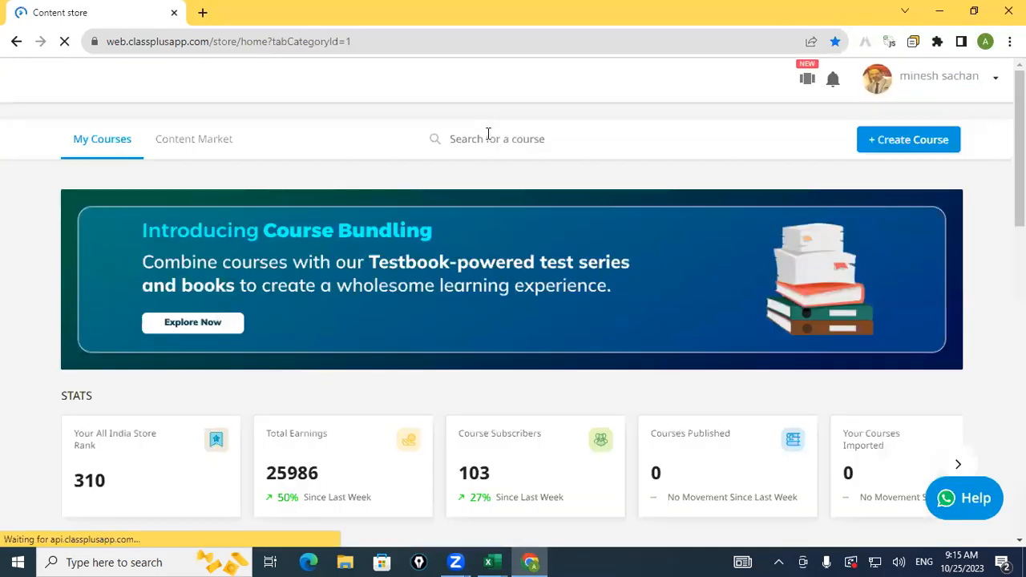
pyautogui.click(488, 137)
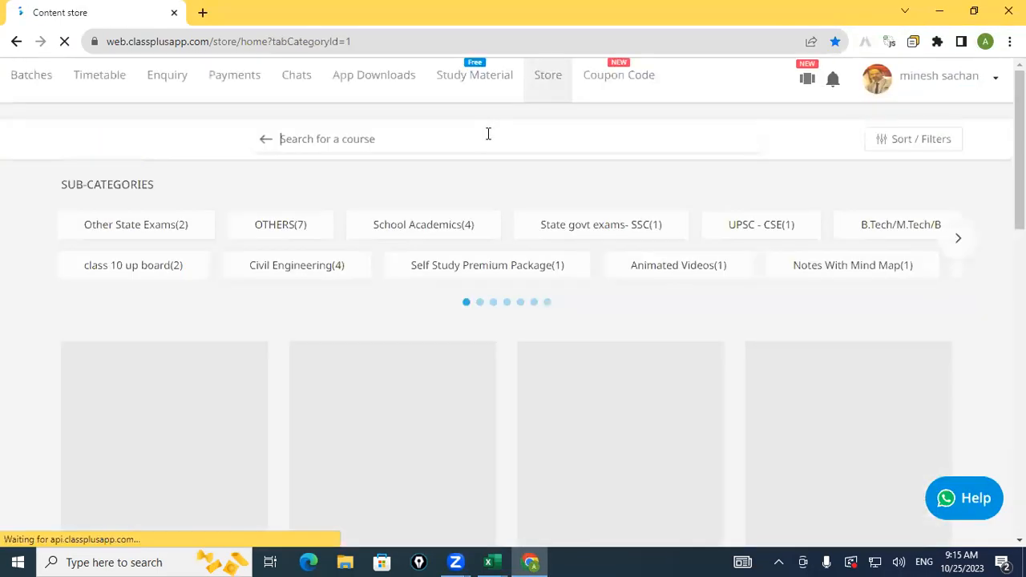
pyautogui.write('APS')
pyautogui.click(217, 451)
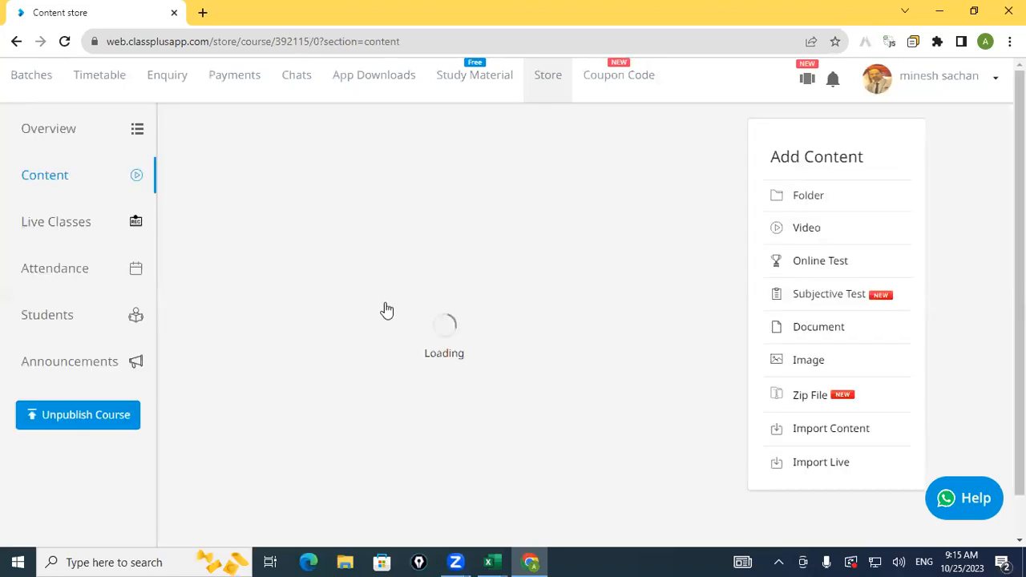
# Open the Video Lectures folder and its Chapter 3 Spread sheet subfolder, and look over the first Excel videos.
pyautogui.scroll(-4, 427, 407)
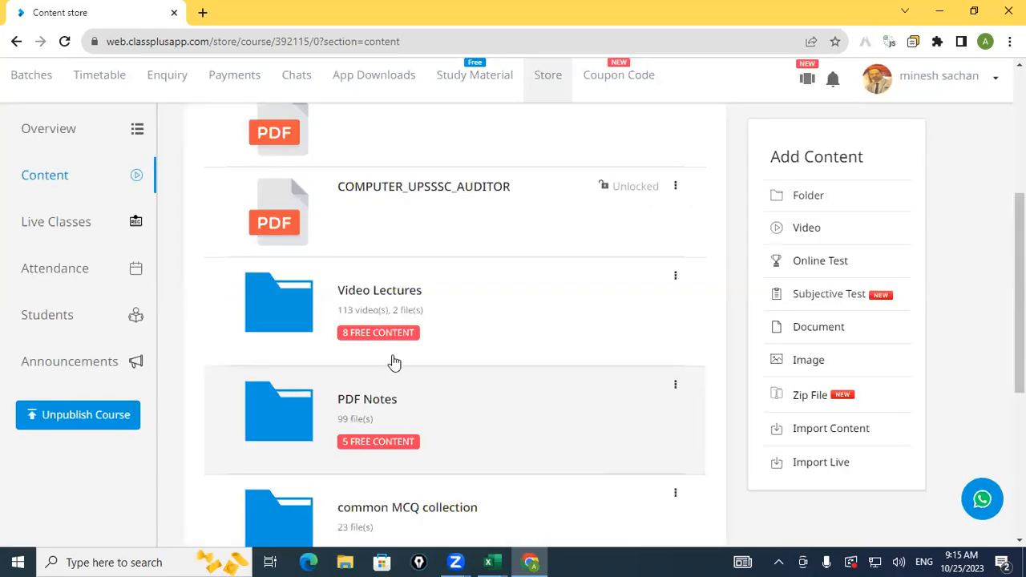
pyautogui.click(313, 315)
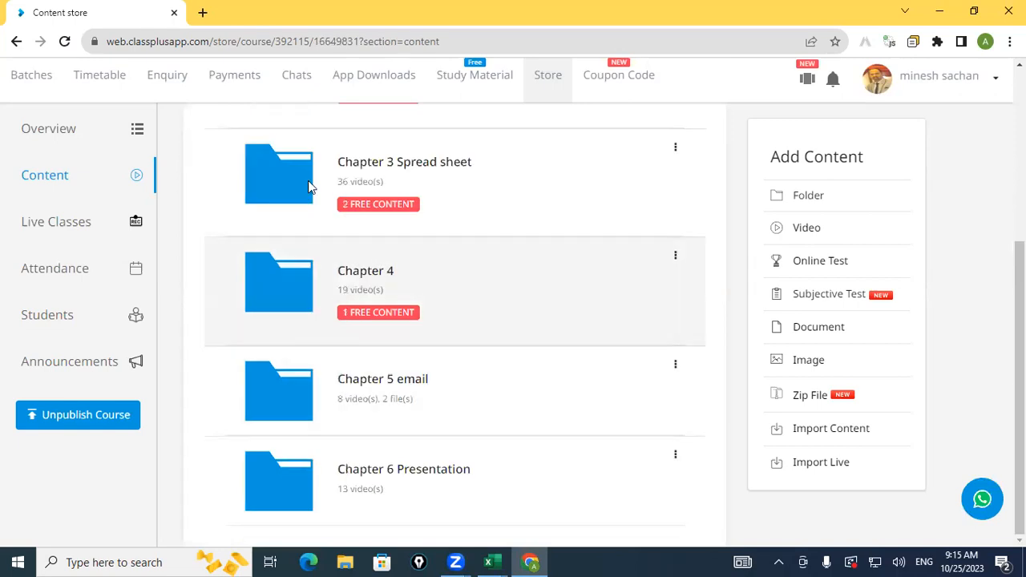
pyautogui.click(382, 238)
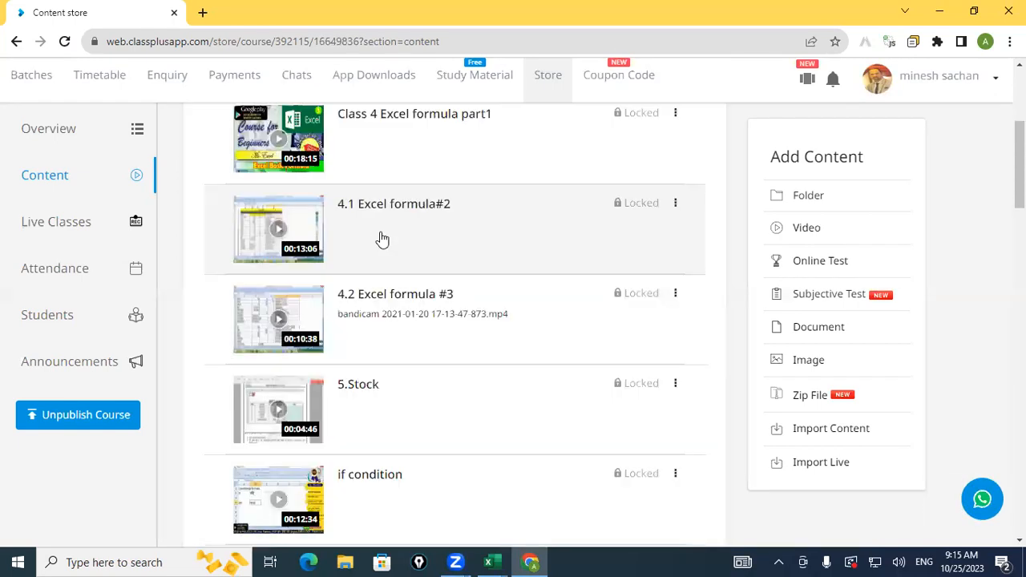
pyautogui.scroll(4, 454, 267)
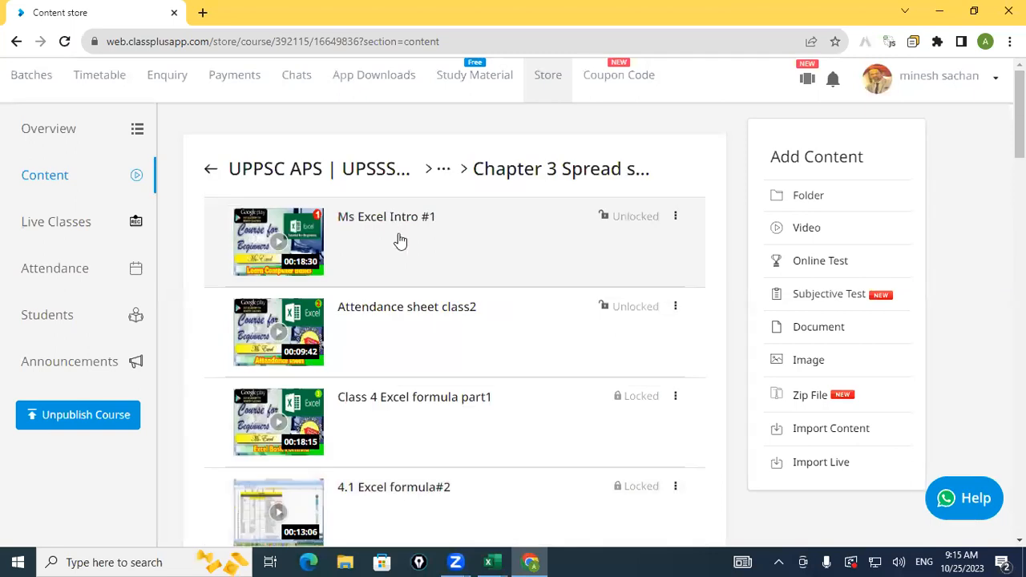
pyautogui.scroll(-1, 405, 243)
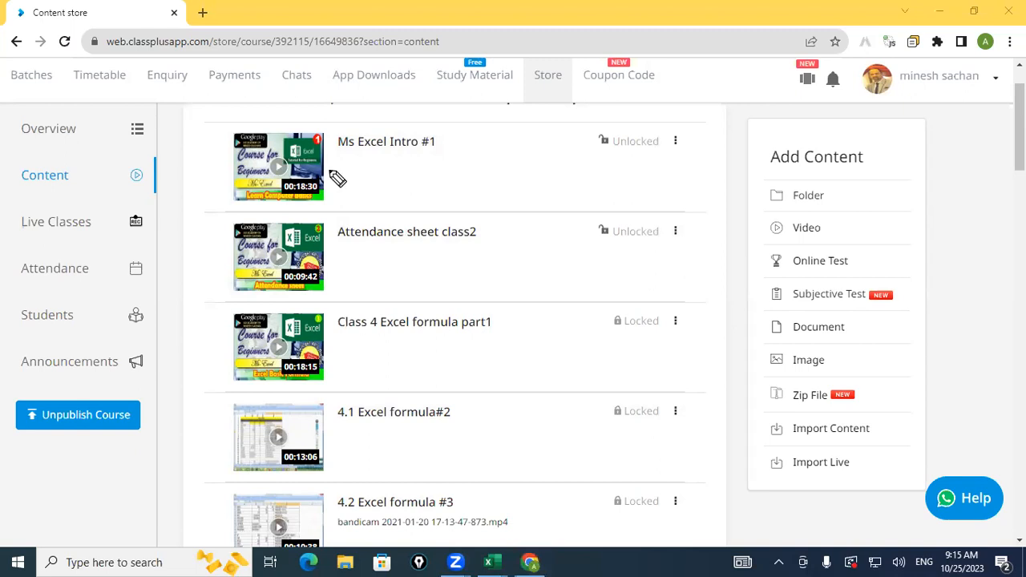
# Draw tick marks beside the first three Excel videos, circle them together, and clear the annotations.
pyautogui.moveTo(330, 172); pyautogui.dragTo(383, 149)
pyautogui.moveTo(327, 265); pyautogui.dragTo(398, 255)
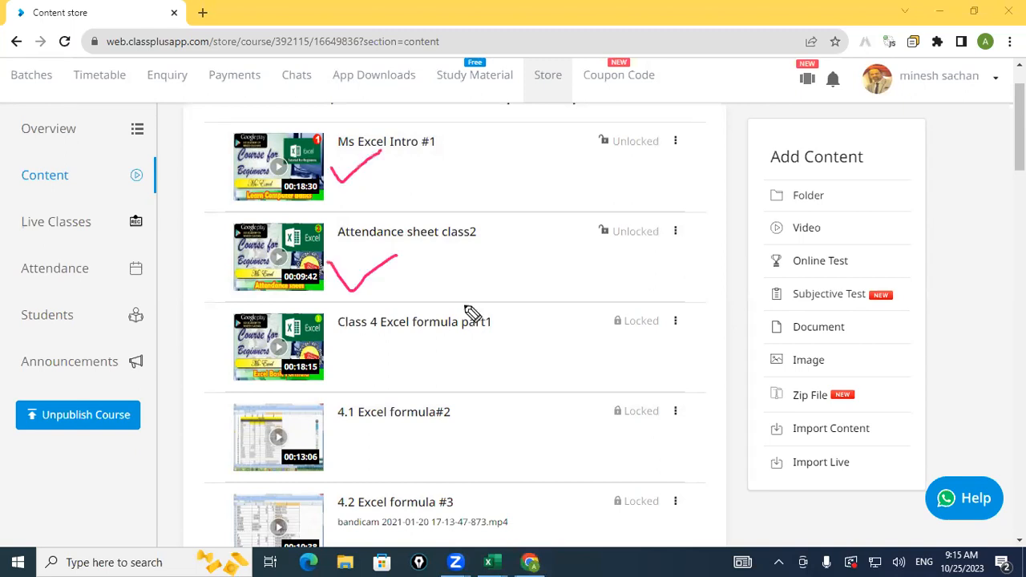
pyautogui.moveTo(350, 357); pyautogui.dragTo(430, 324)
pyautogui.moveTo(518, 270); pyautogui.dragTo(524, 292)
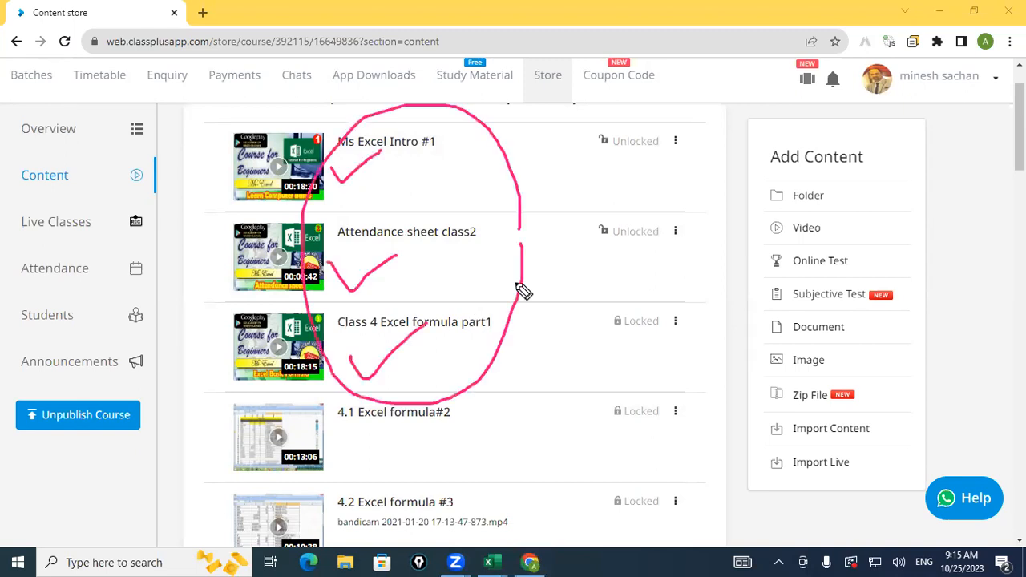
pyautogui.press('Delete')
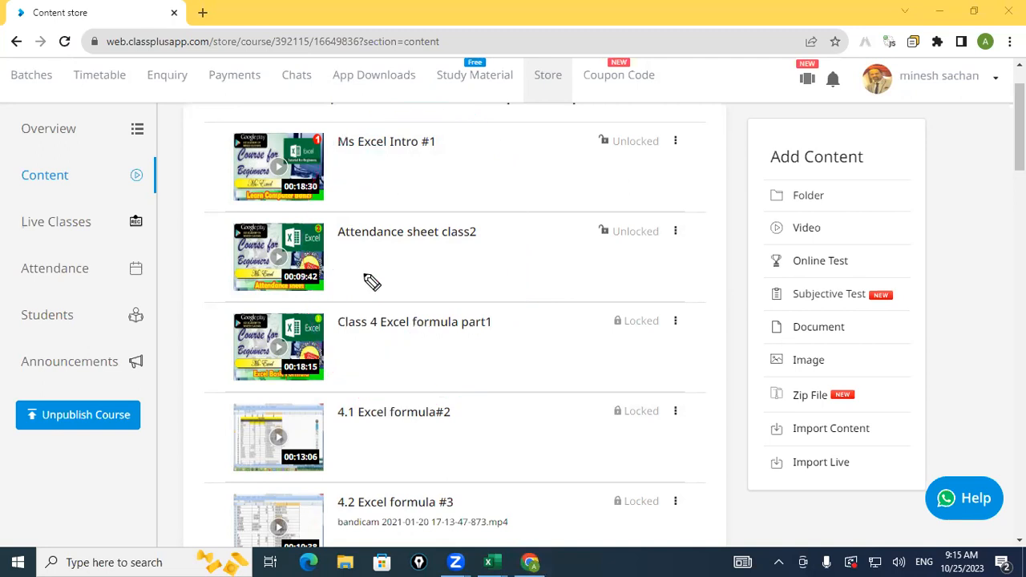
# Tick the videos "Attendance sheet class2" and "Class 4 Excel formula part1" with the annotation pen and clear the marks.
pyautogui.moveTo(357, 258); pyautogui.dragTo(399, 239)
pyautogui.moveTo(371, 337); pyautogui.dragTo(416, 320)
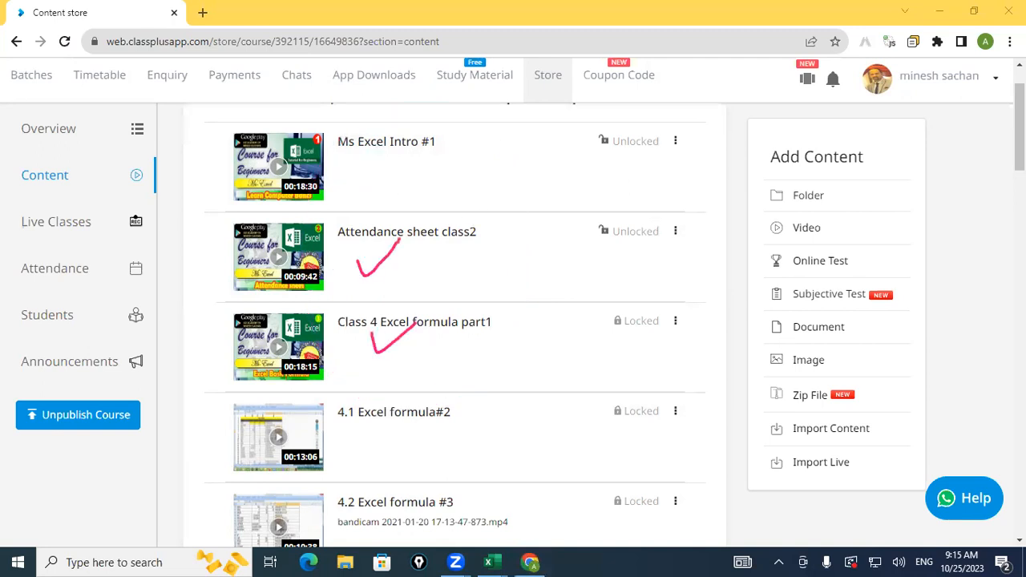
pyautogui.press('Delete')
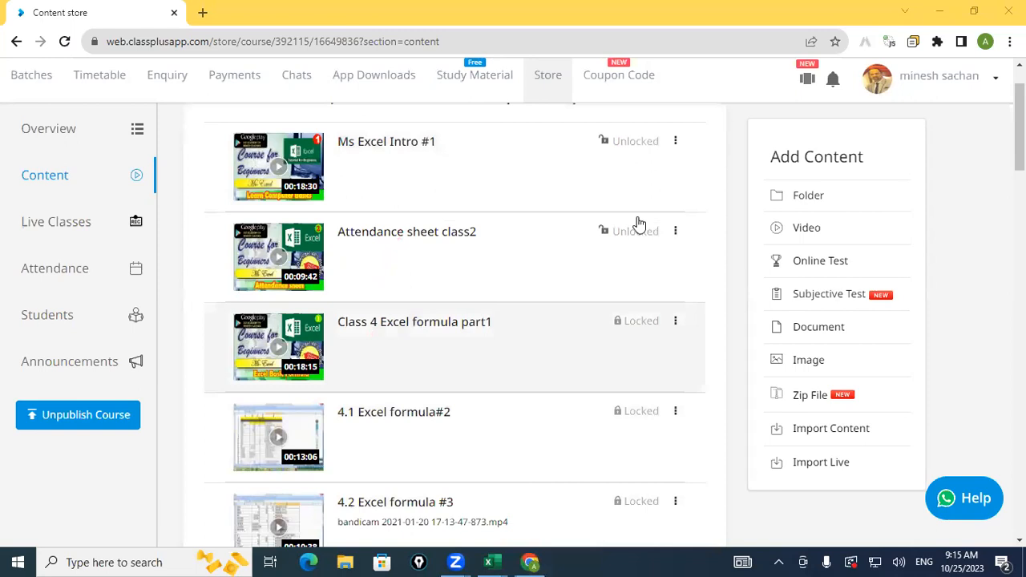
pyautogui.click(603, 260)
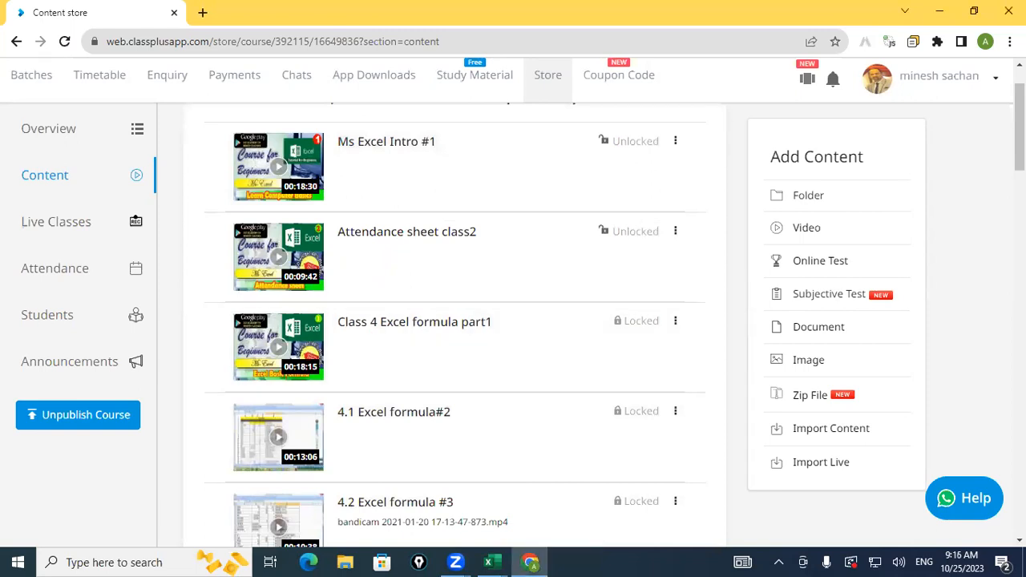